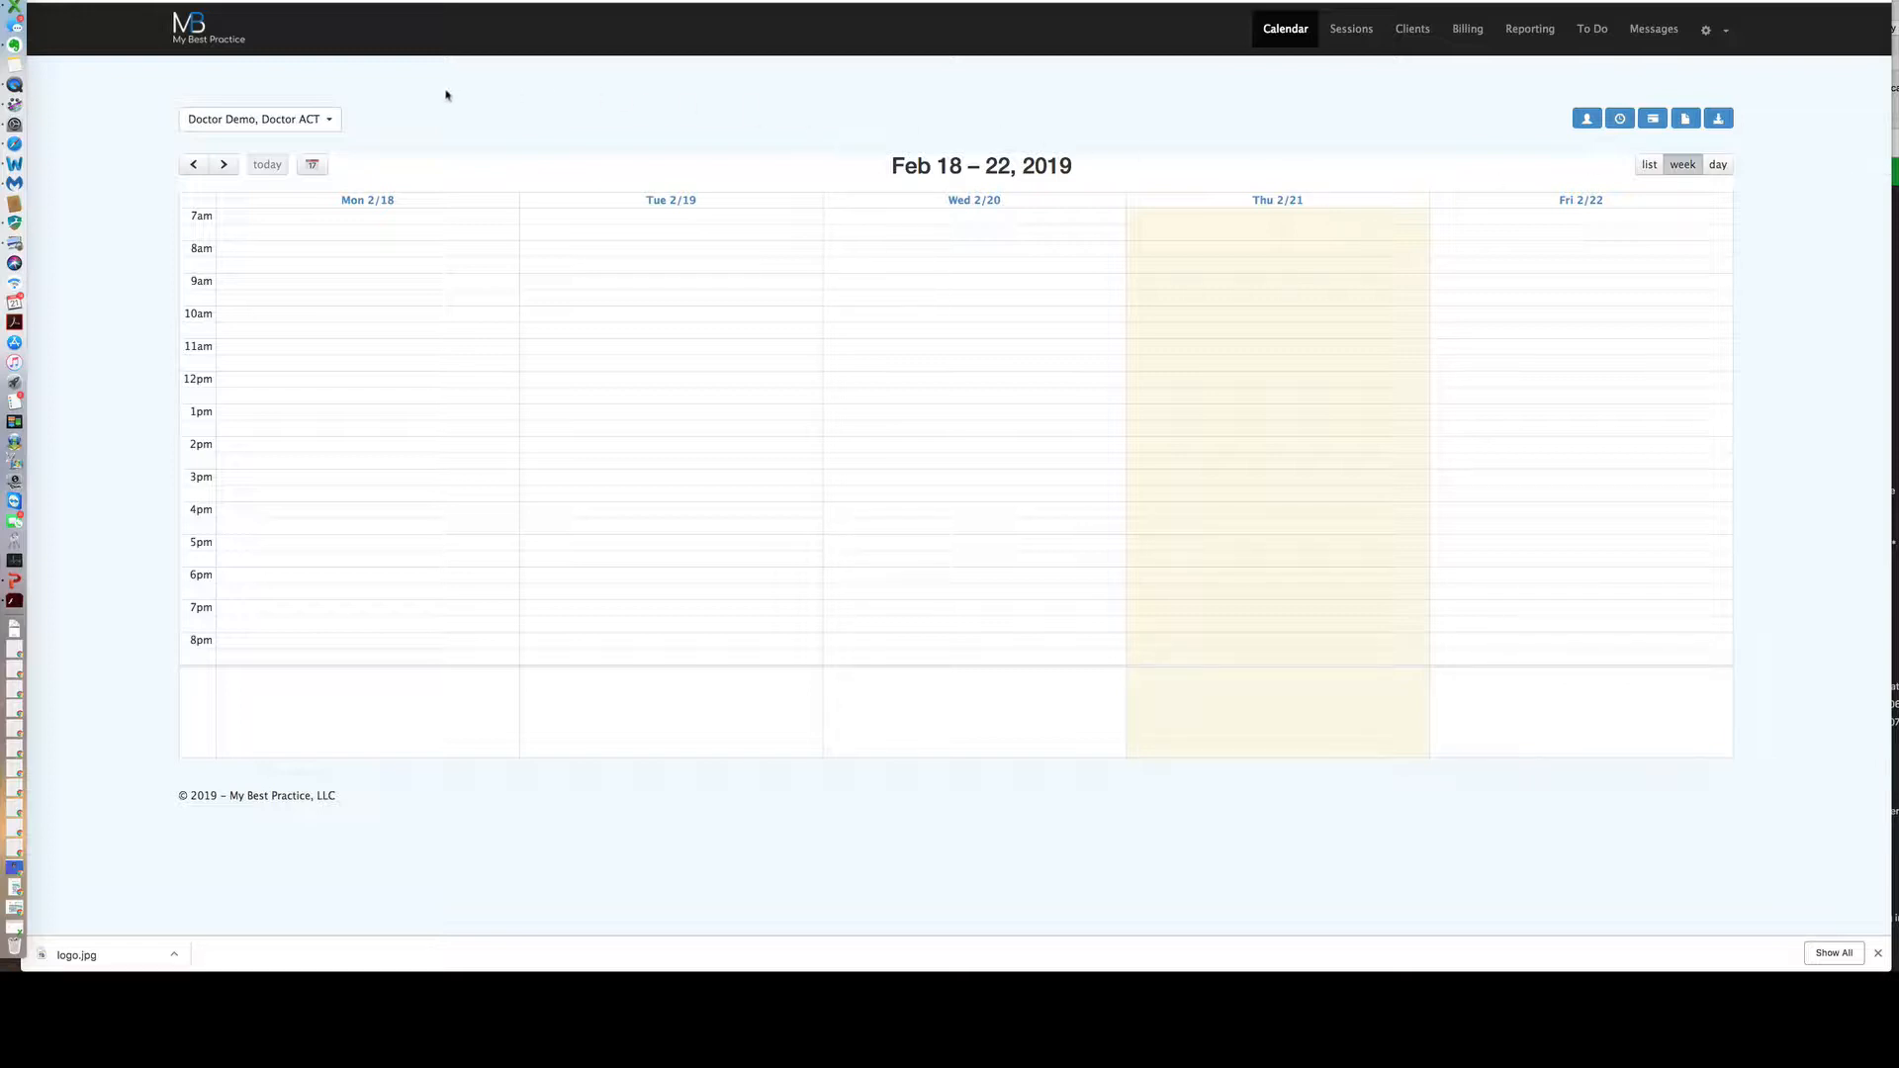
# Filter the calendar's provider list to Doctor Demo only, leaving Doctor ACT unchecked.
pyautogui.click(332, 120)
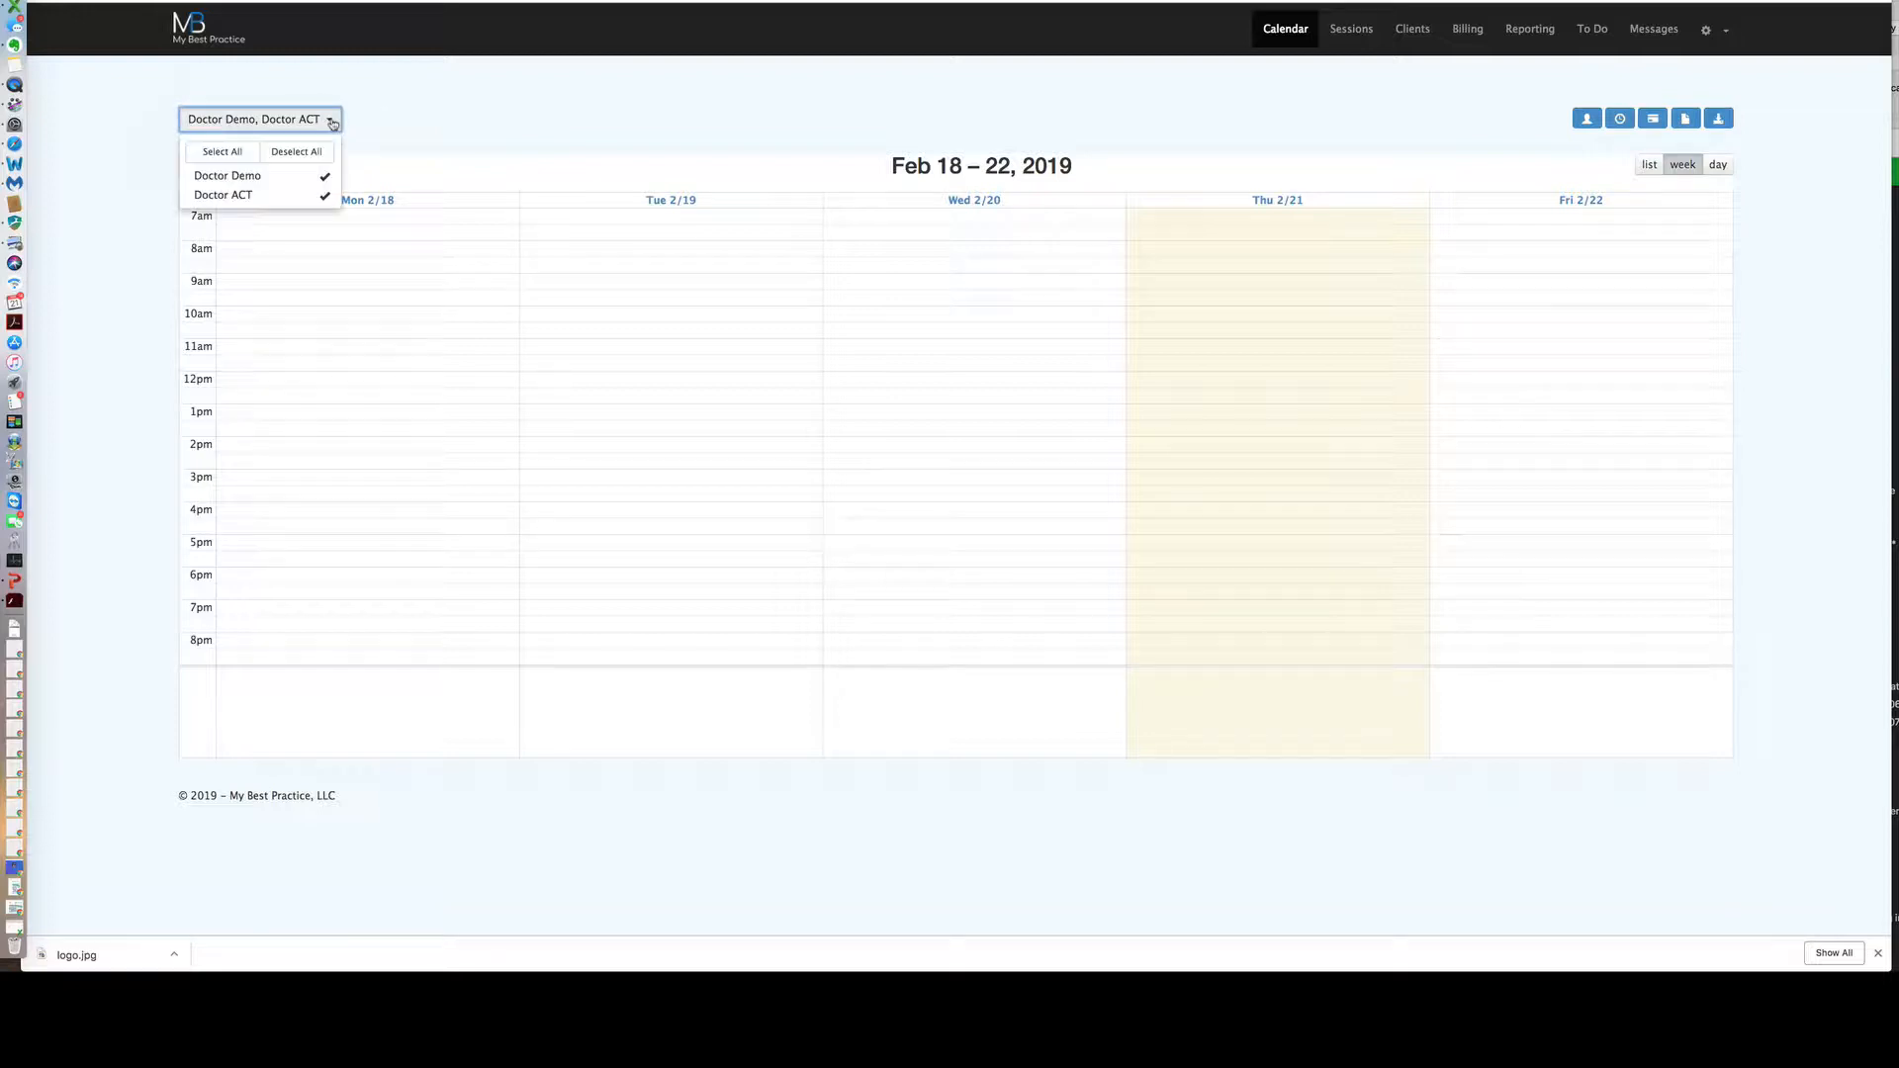
pyautogui.click(308, 179)
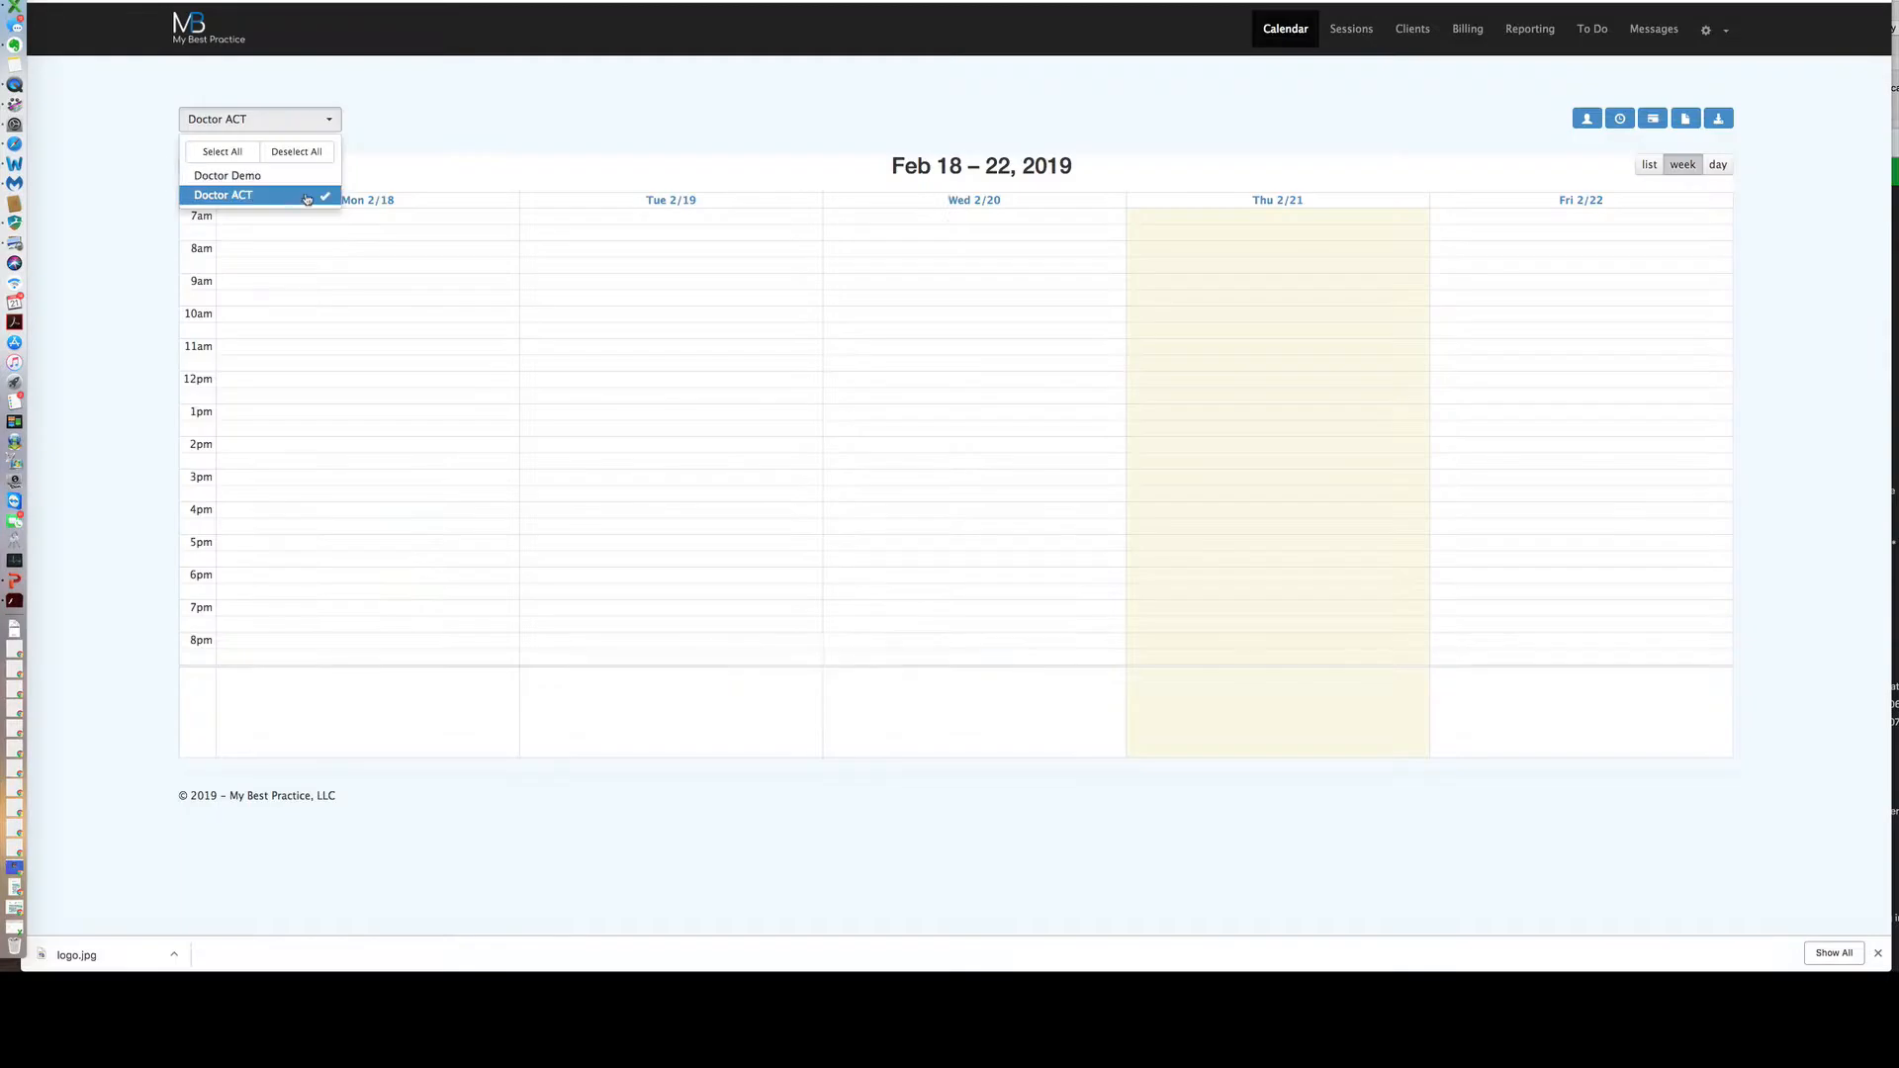
pyautogui.click(242, 174)
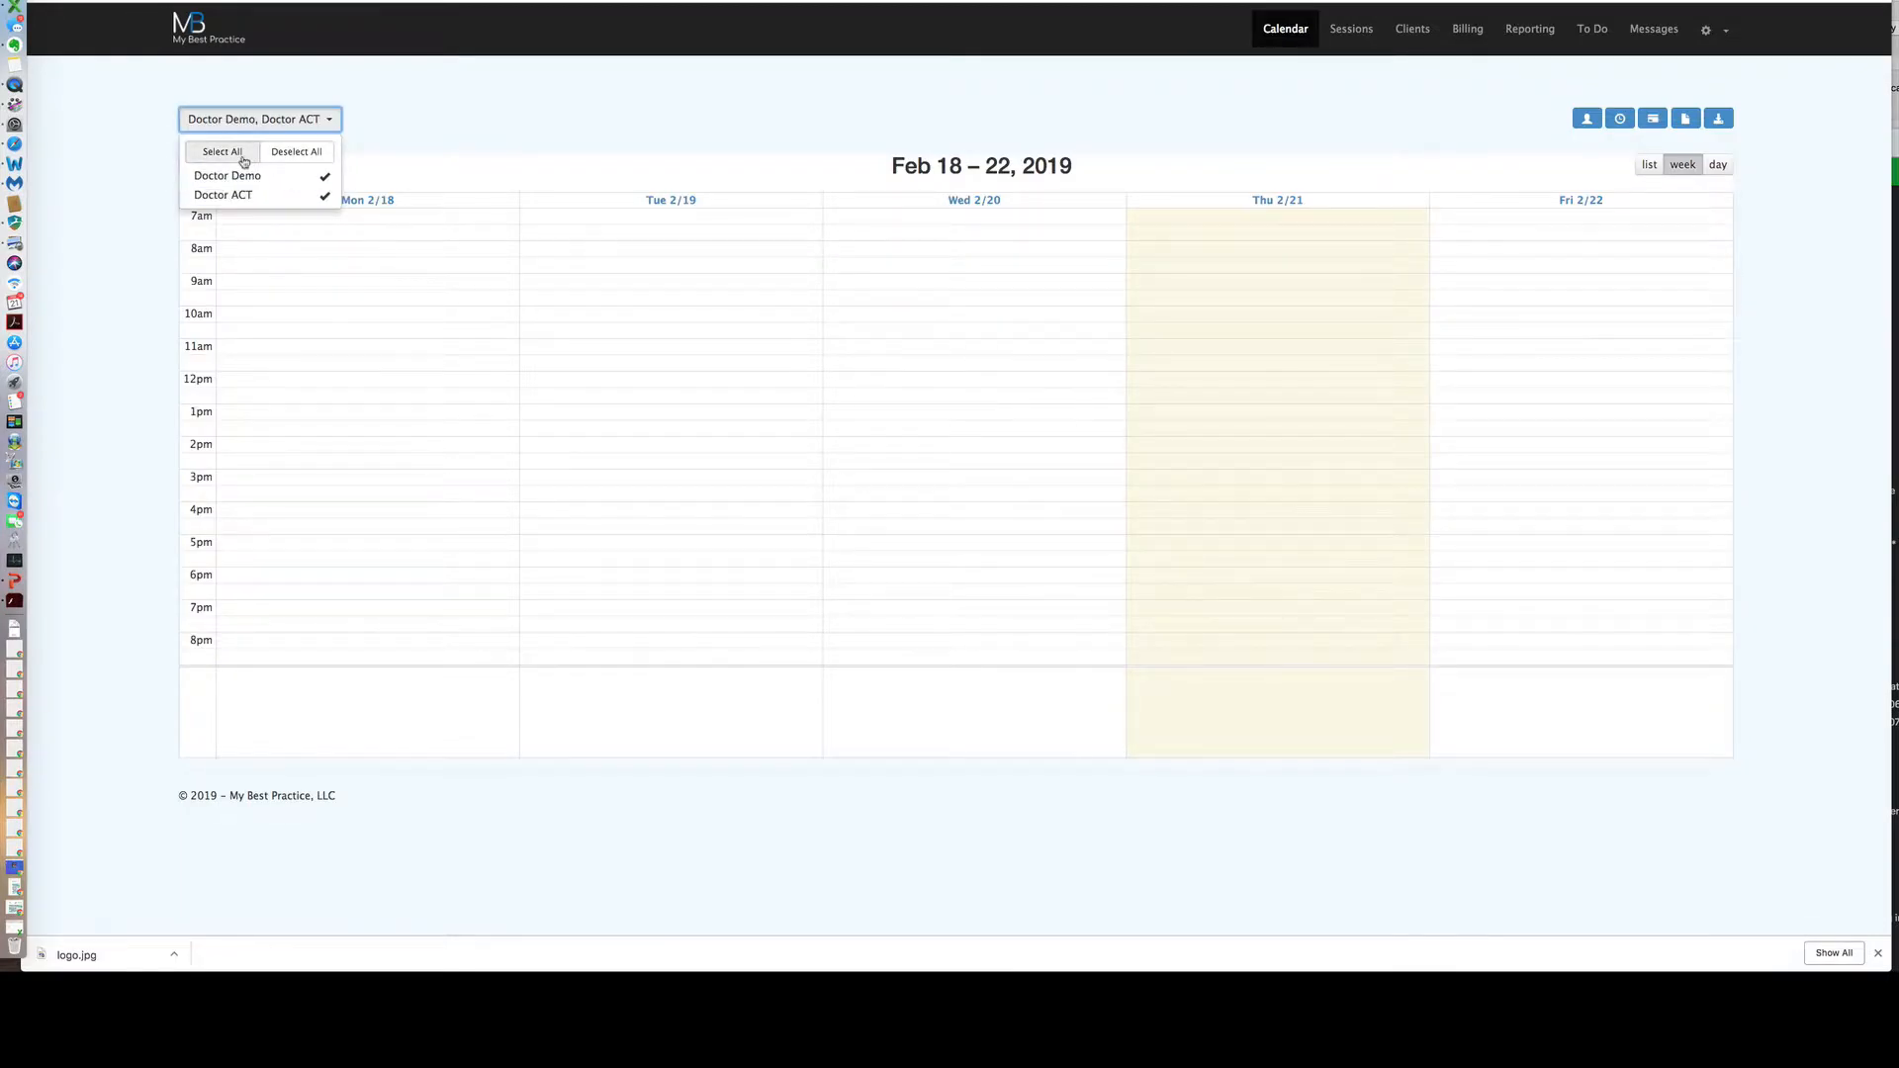
pyautogui.click(304, 153)
pyautogui.click(272, 196)
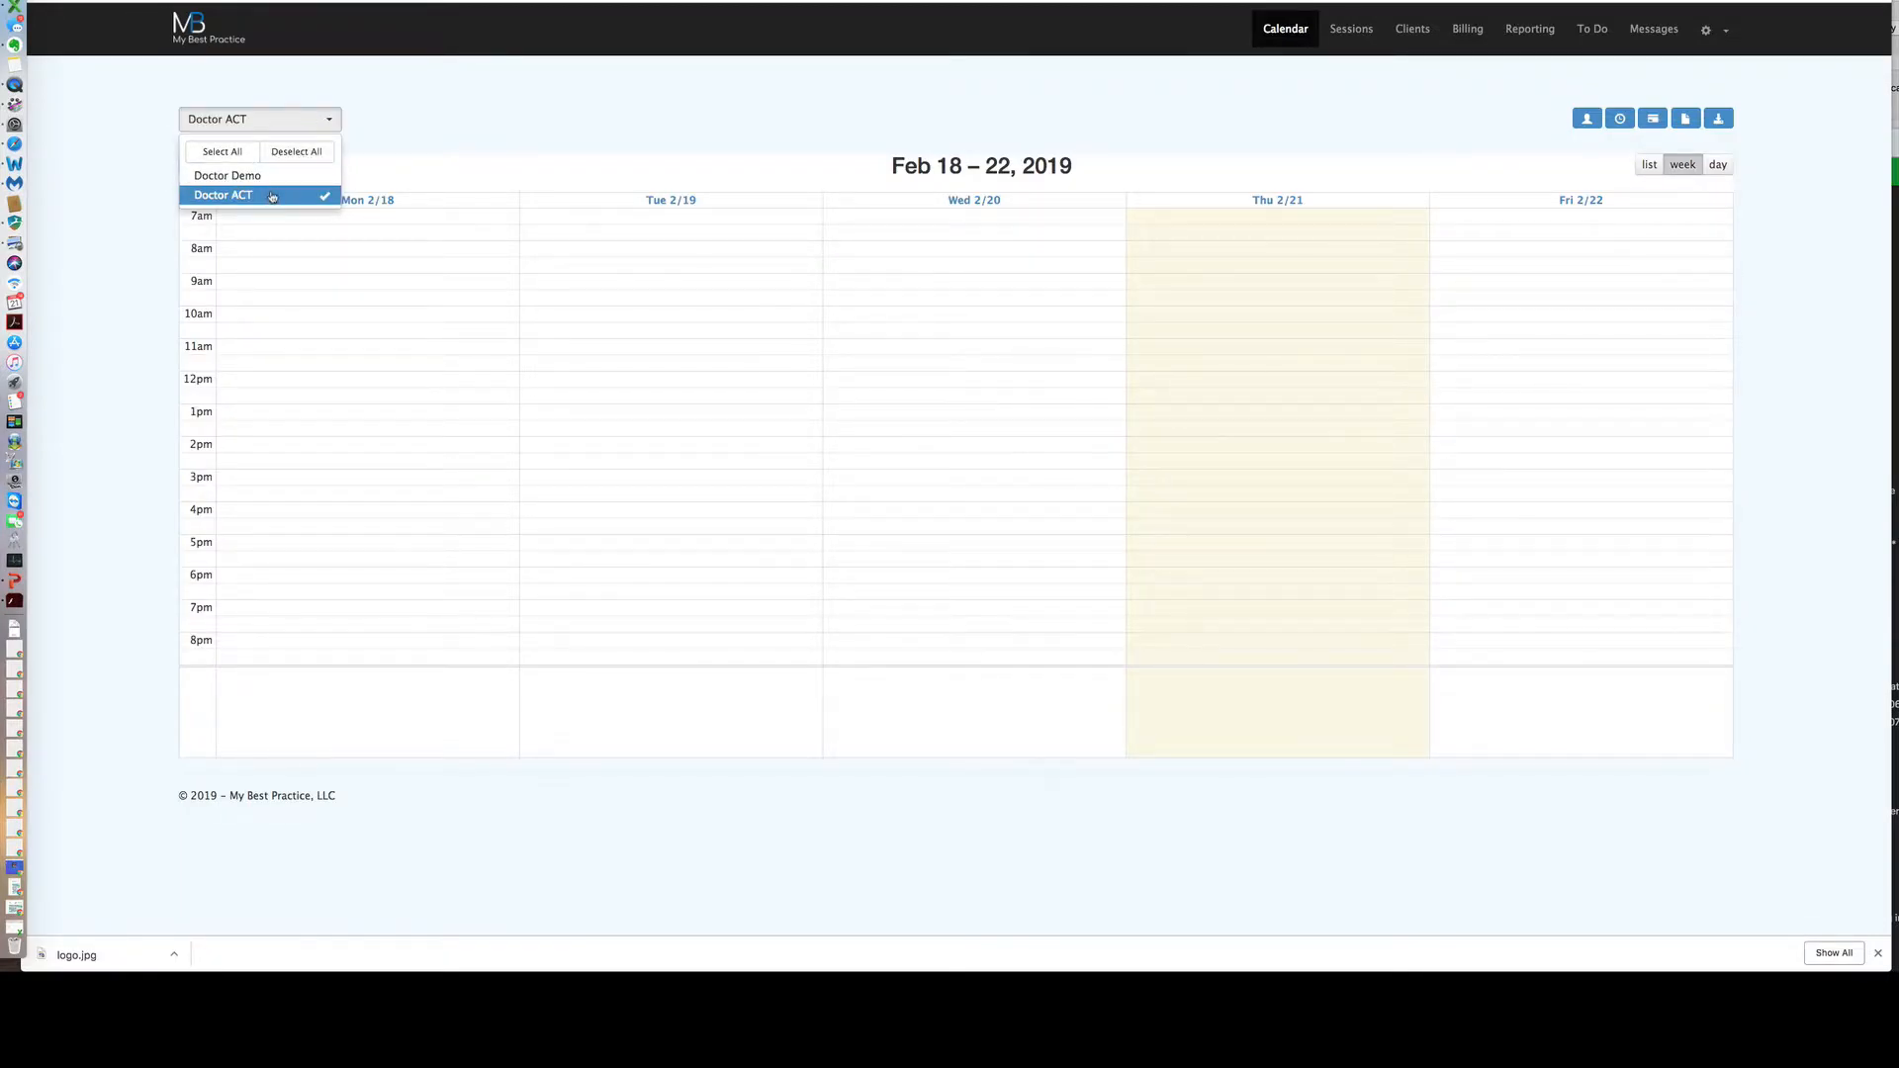
pyautogui.click(287, 178)
pyautogui.click(327, 198)
pyautogui.click(427, 117)
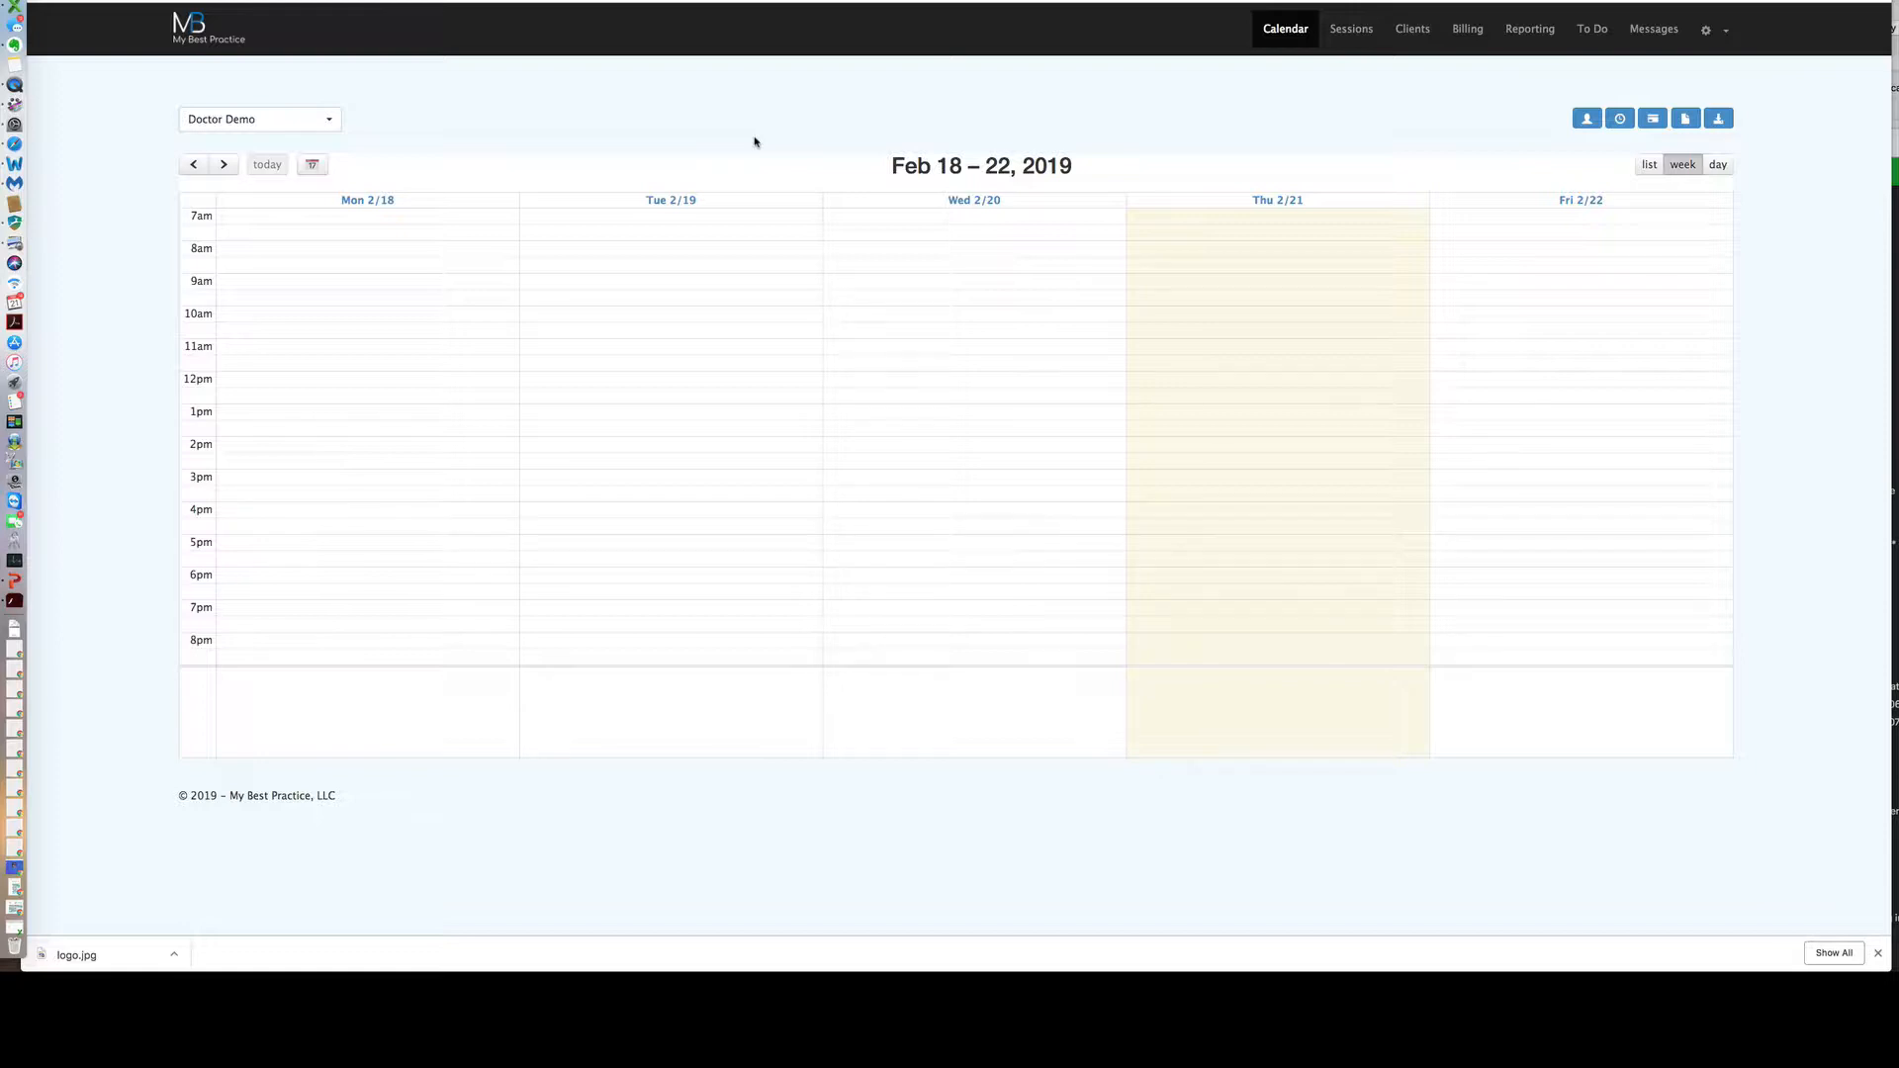
# View Sessions, open a client's overview found by last-name search, then go to Billing.
pyautogui.click(1351, 37)
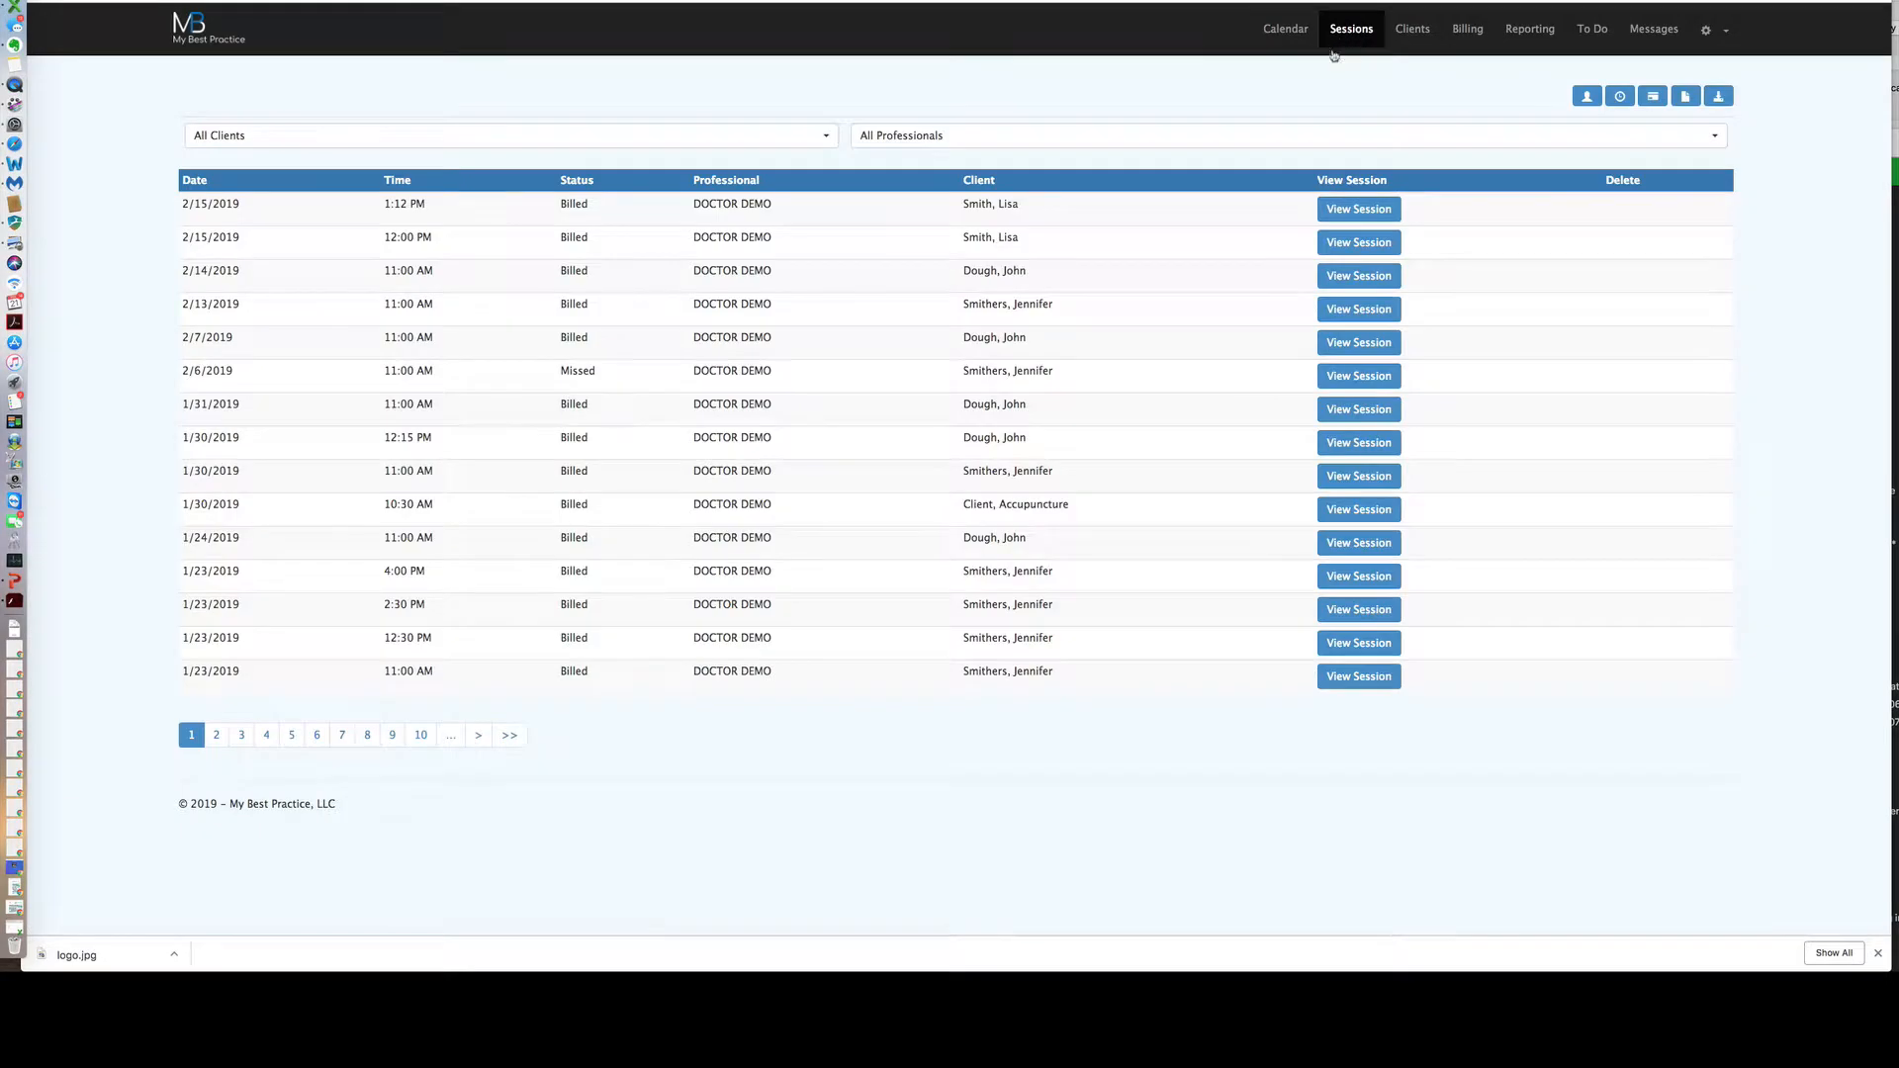
pyautogui.click(1414, 33)
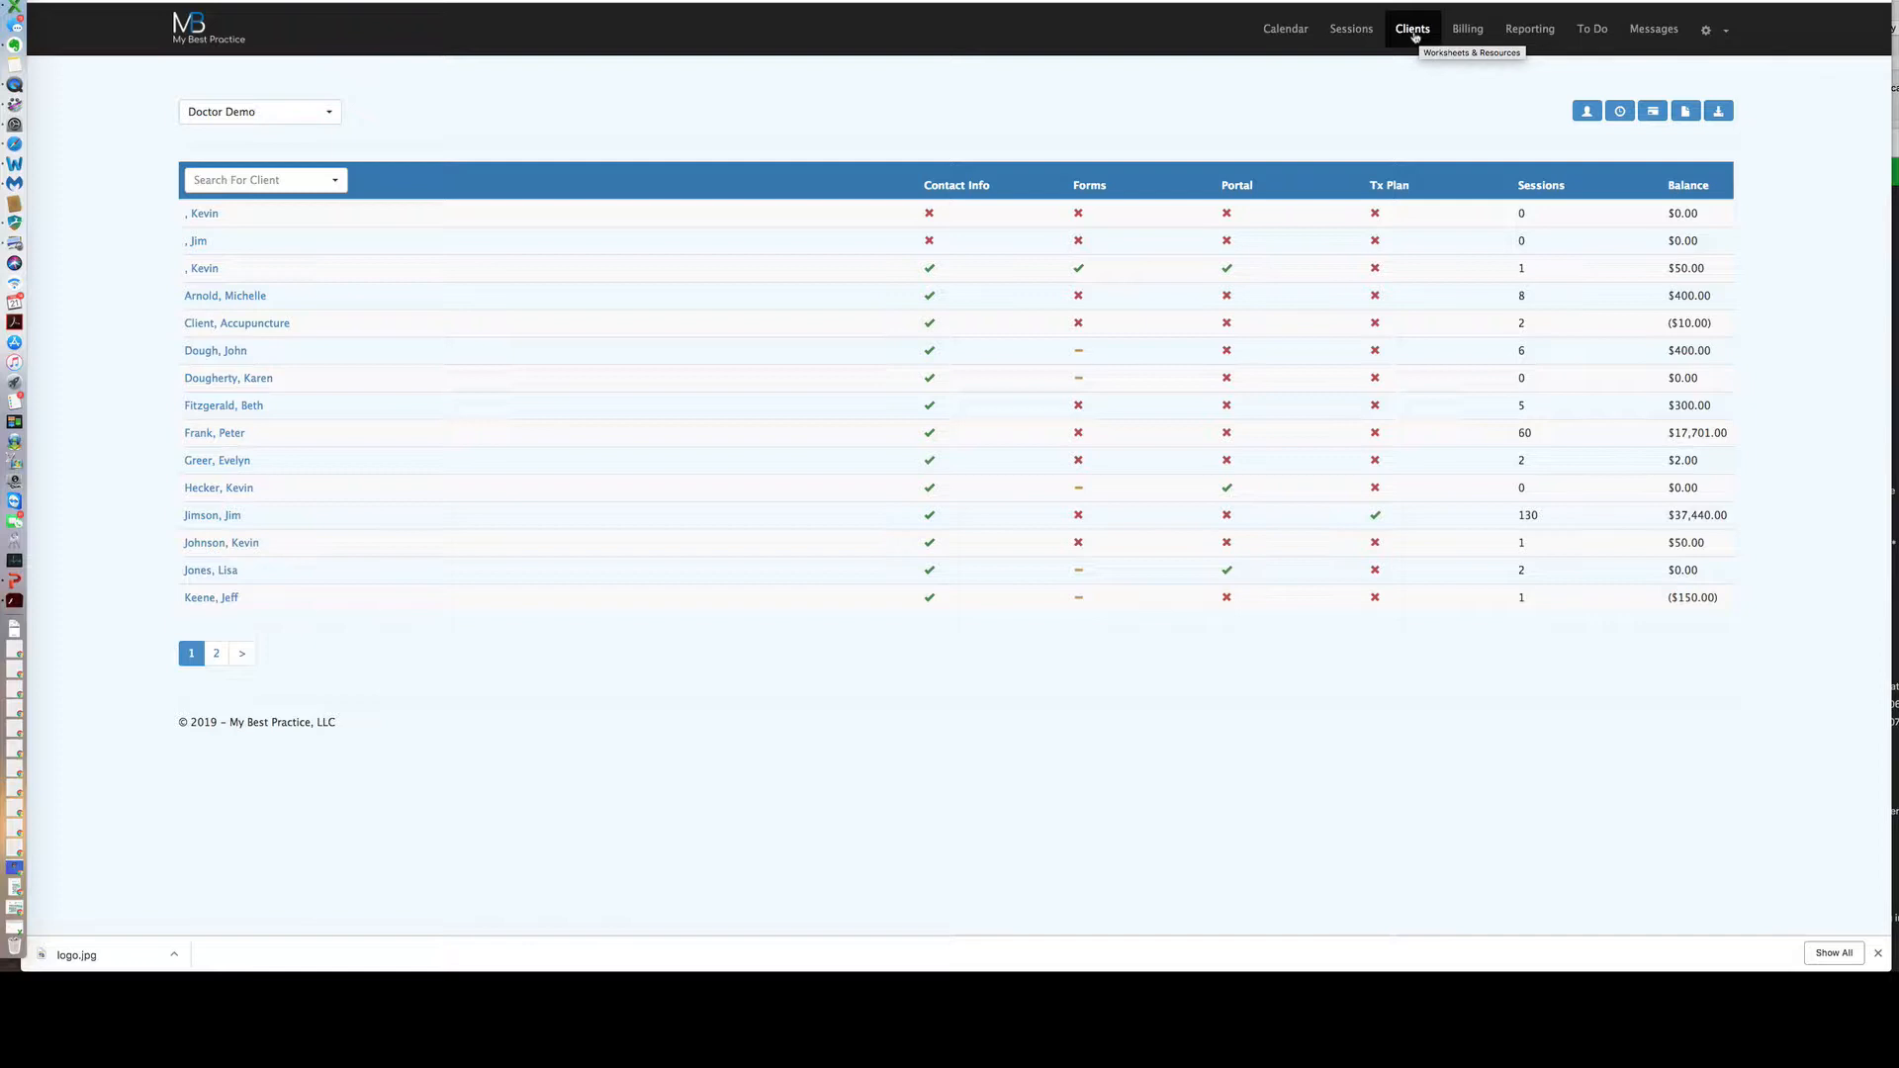
pyautogui.click(338, 181)
pyautogui.write('jones')
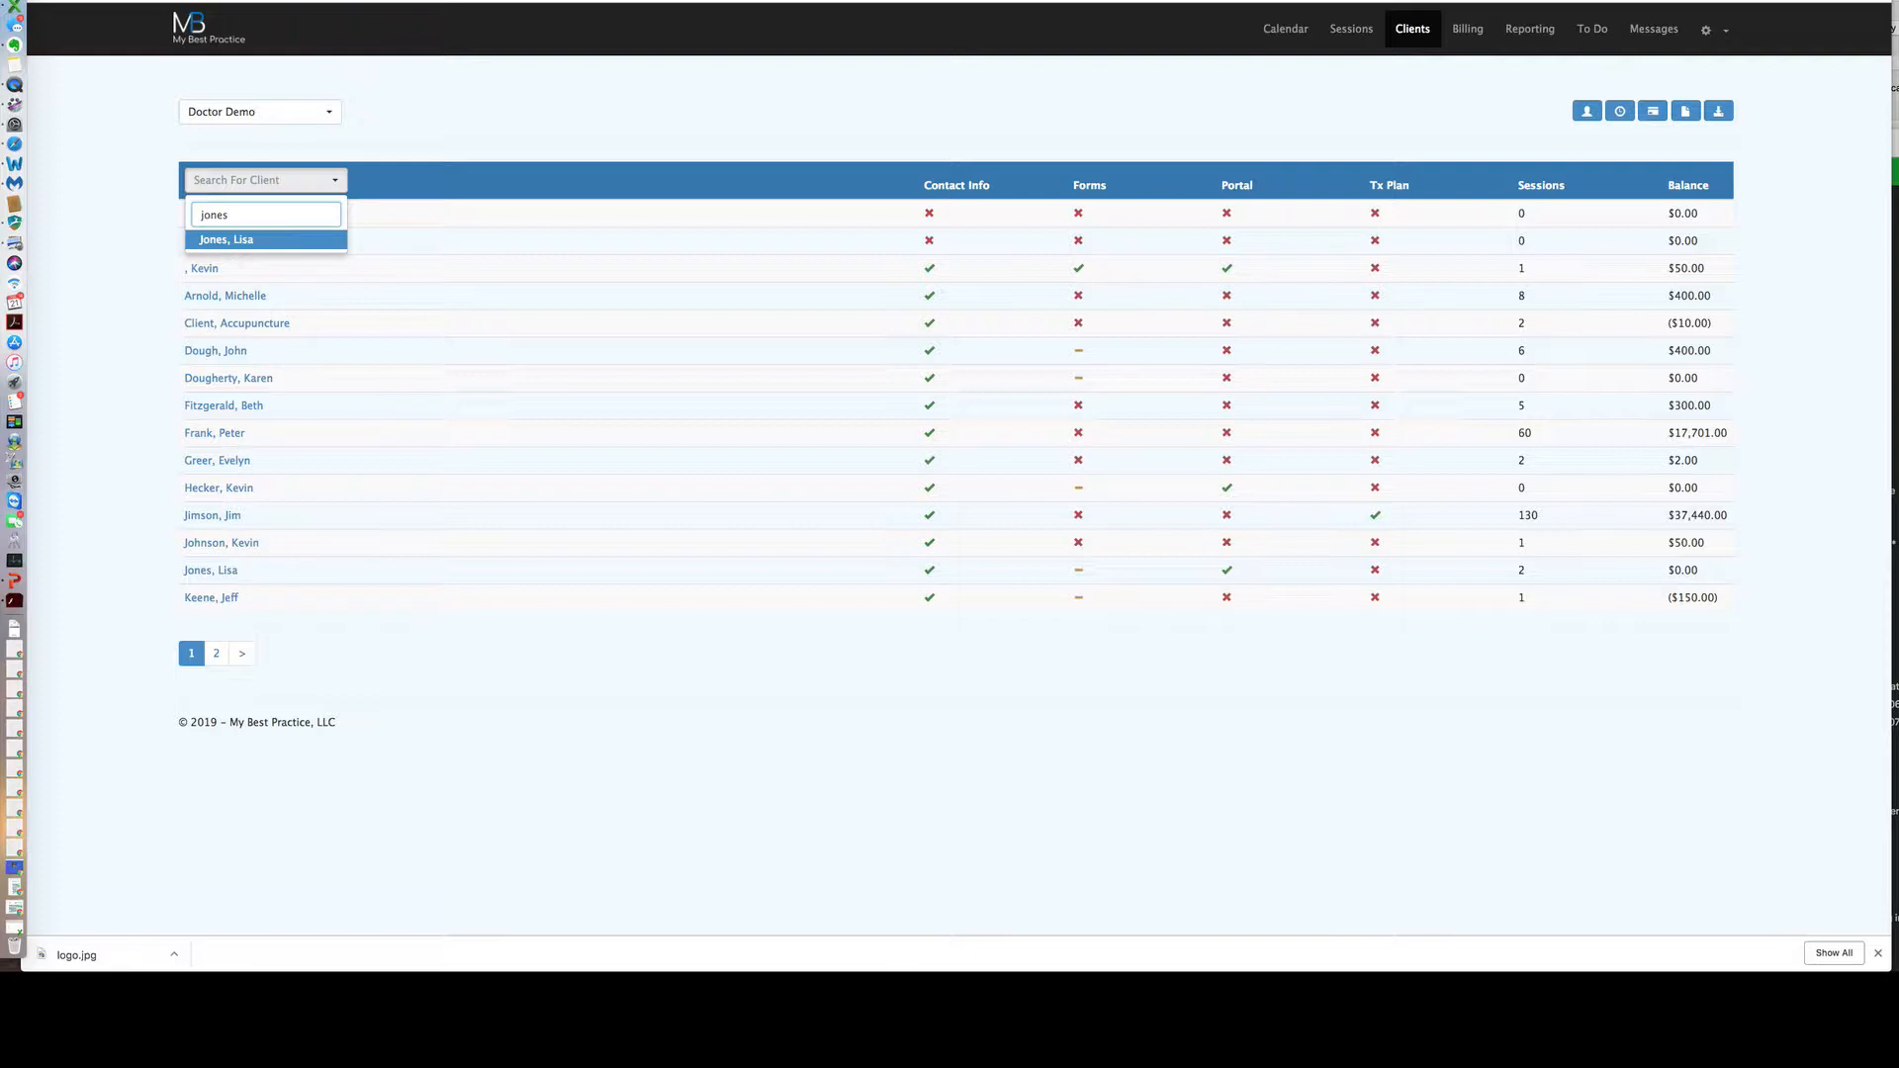
pyautogui.click(302, 240)
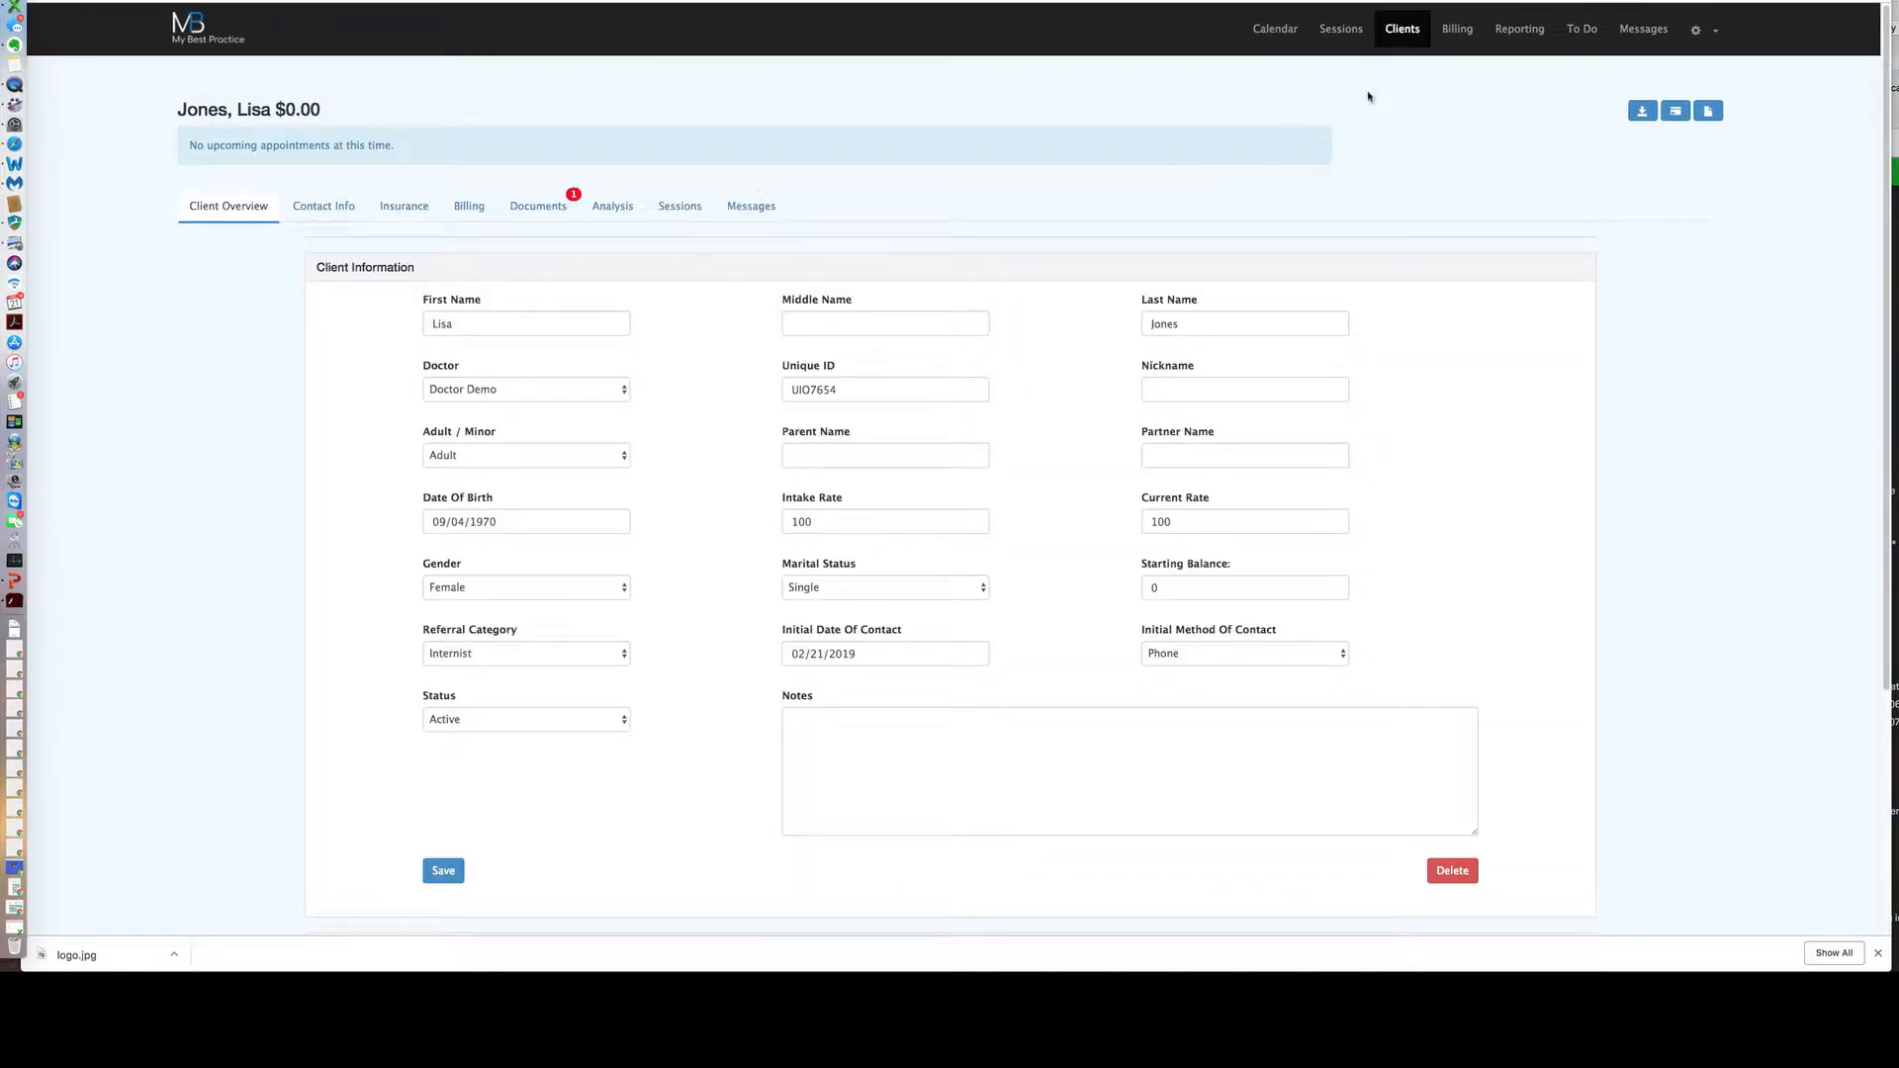
pyautogui.click(1455, 41)
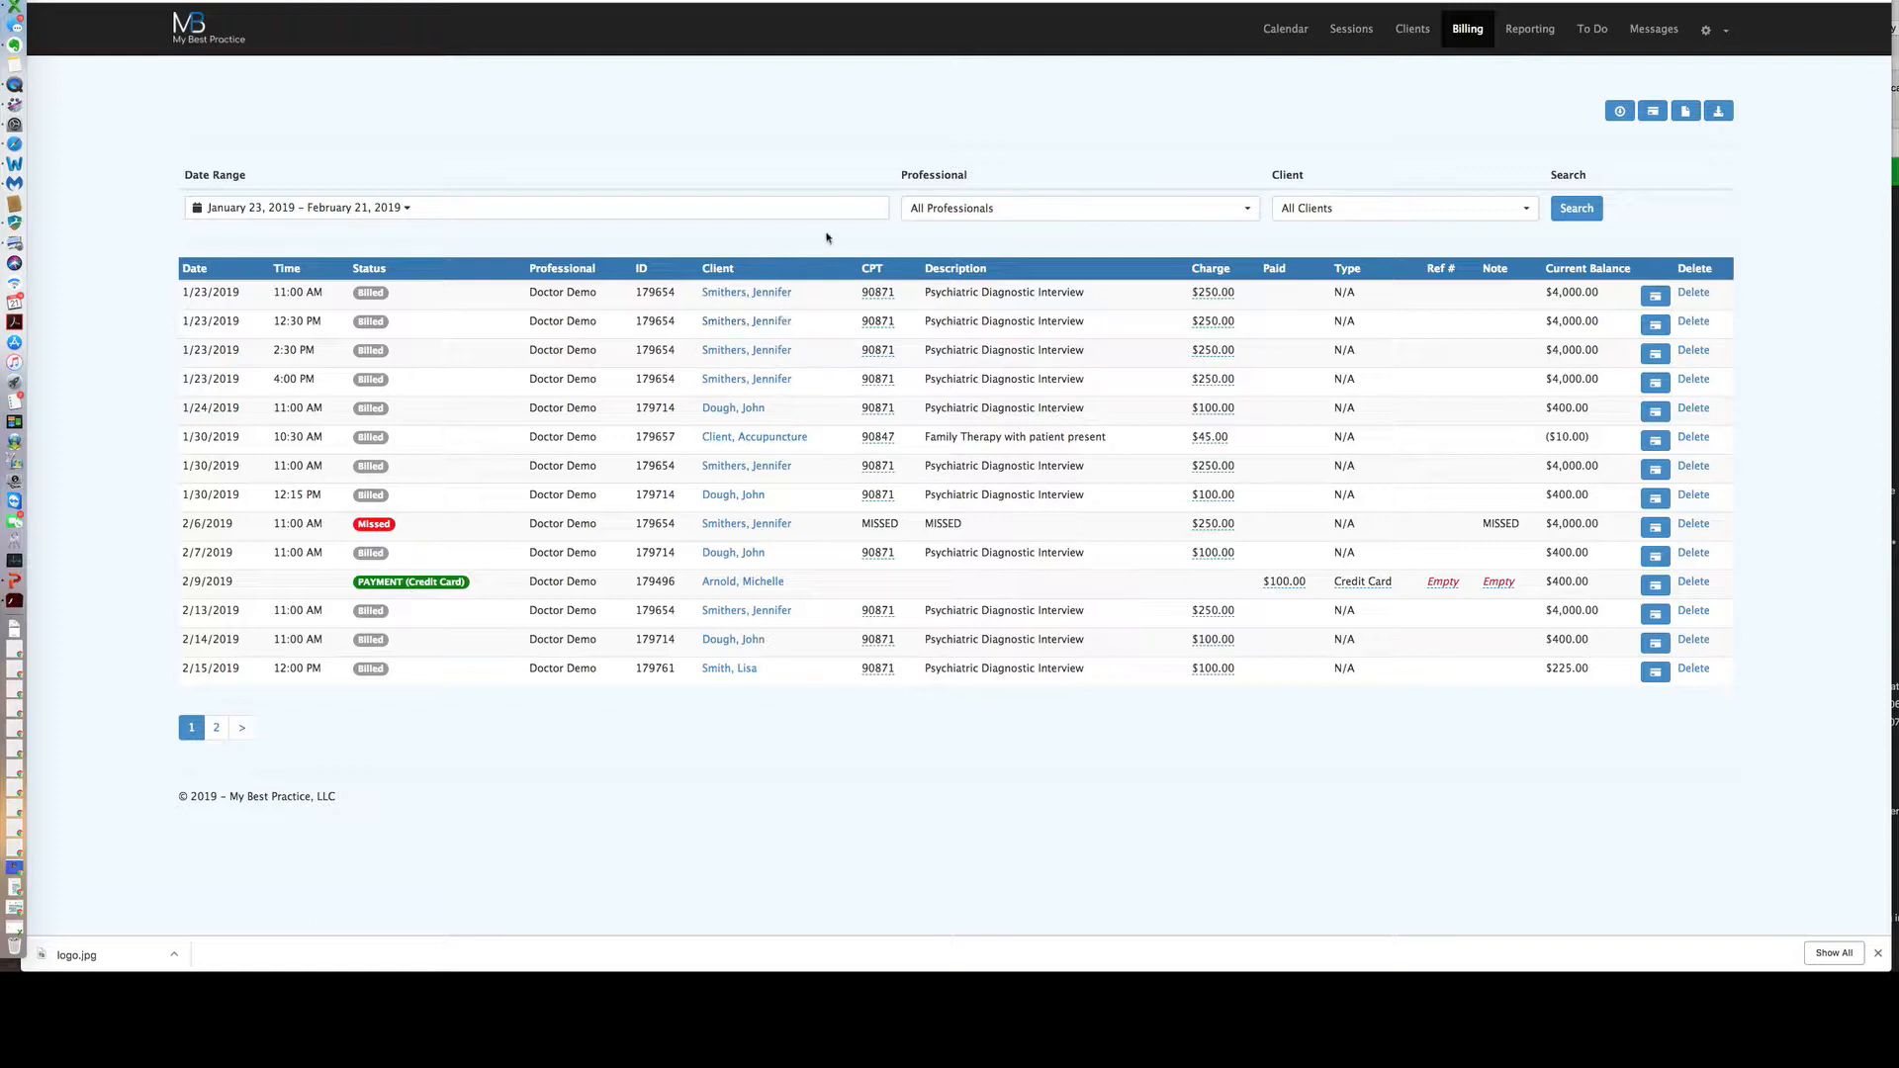
# Filter Billing to one searched client's charges, then open the Reporting billing chart.
pyautogui.click(1353, 211)
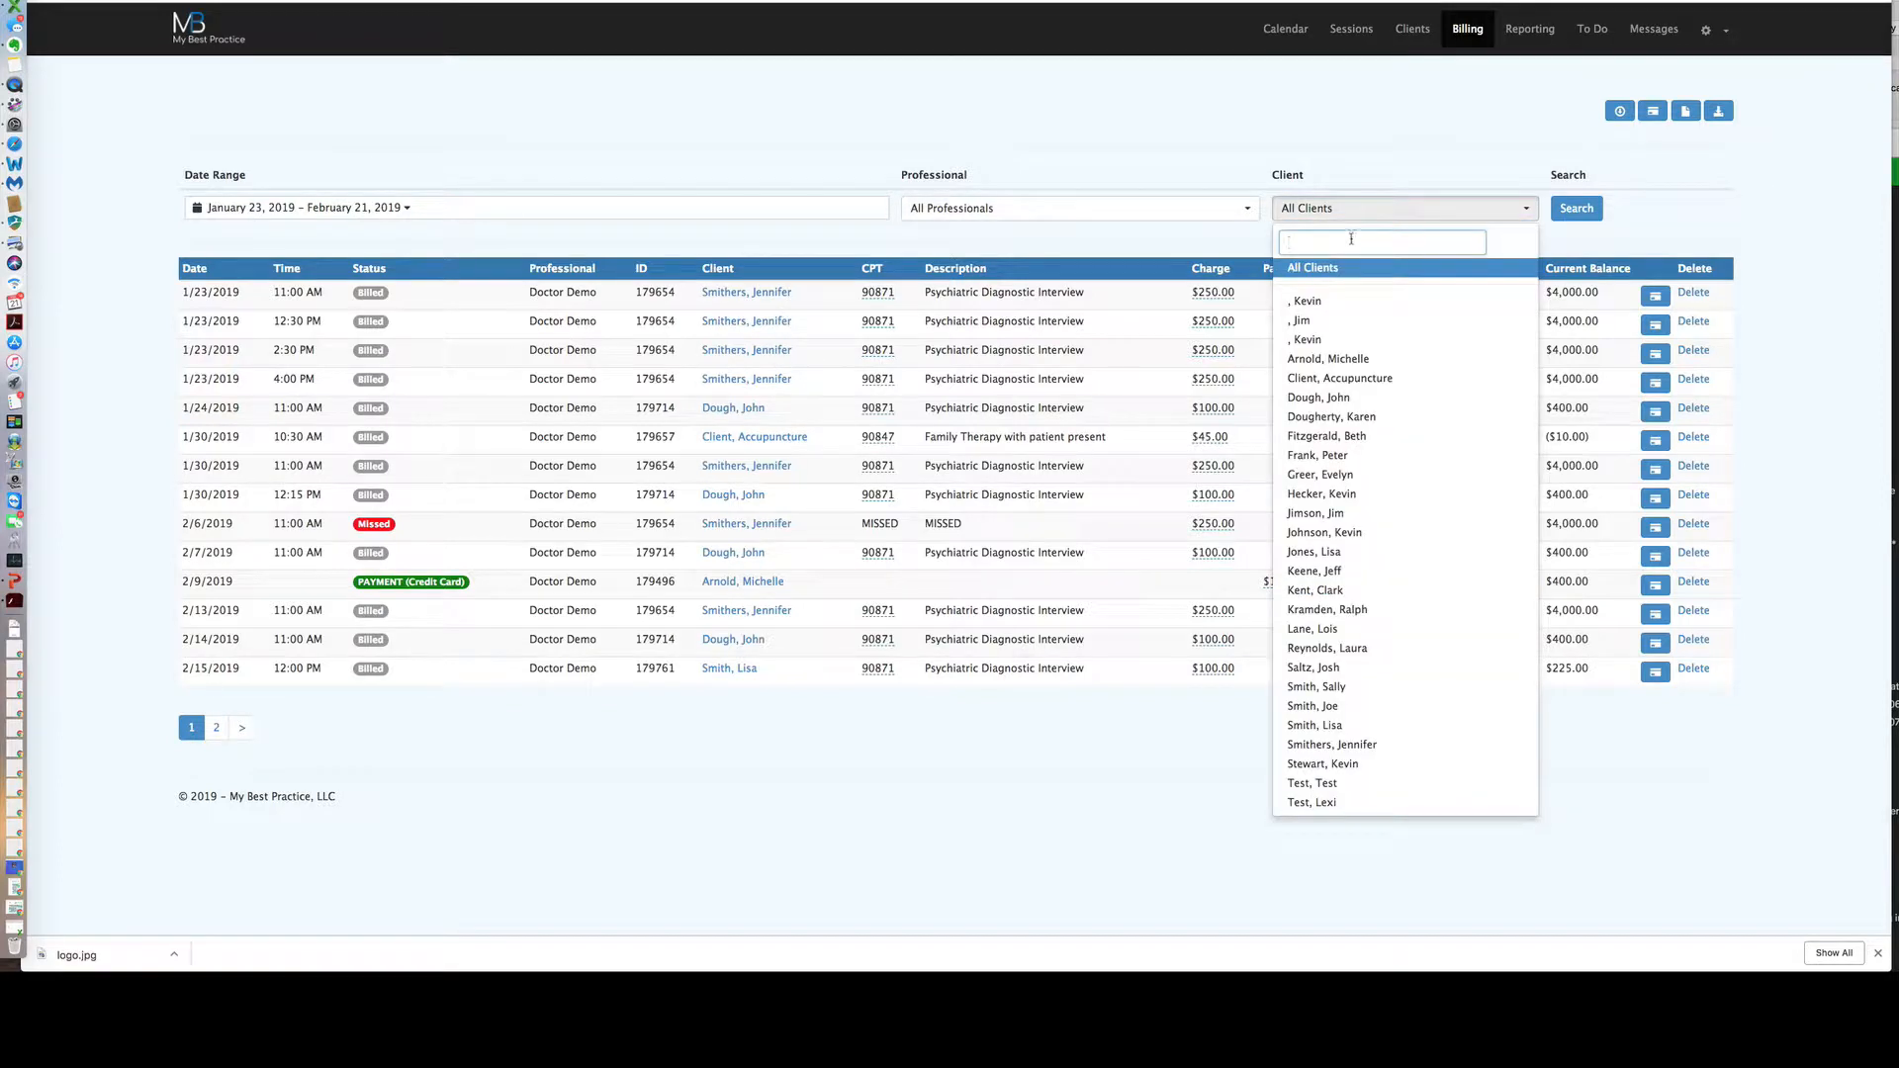
pyautogui.write('smither')
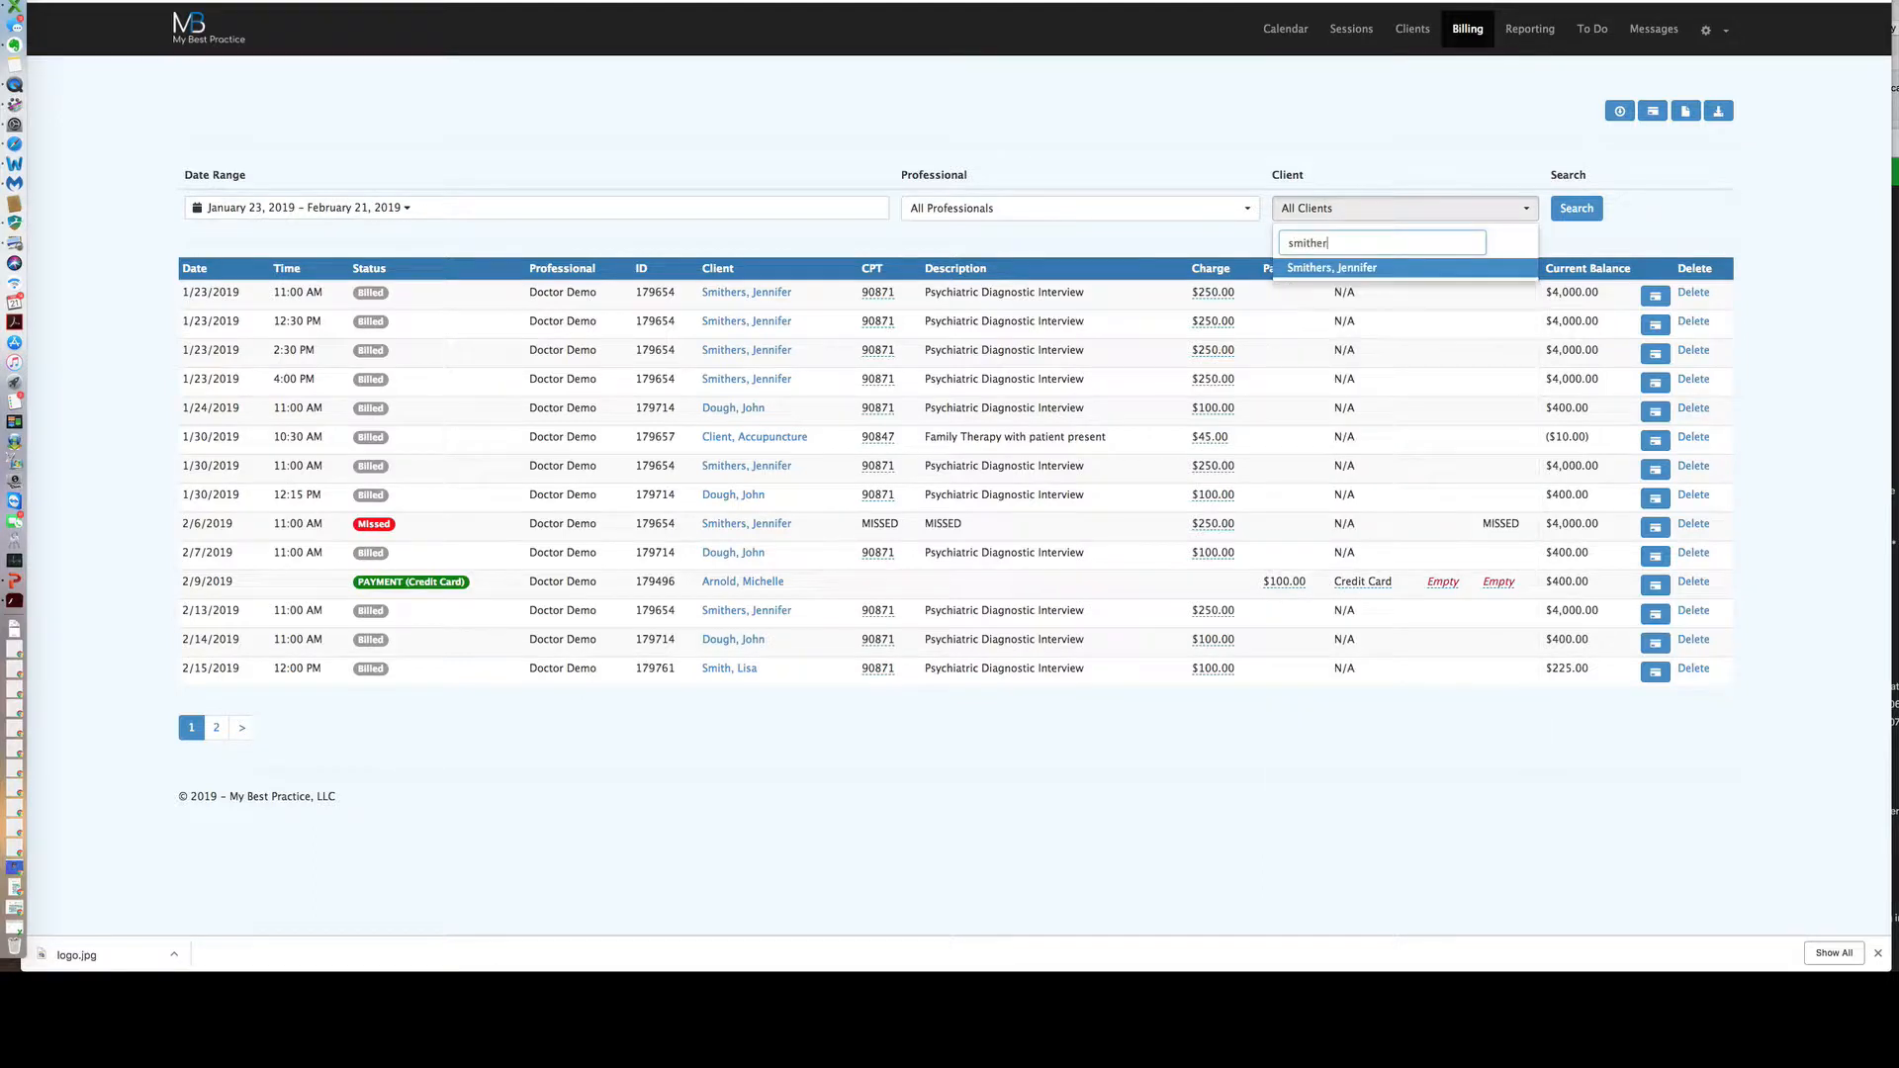
pyautogui.click(1350, 269)
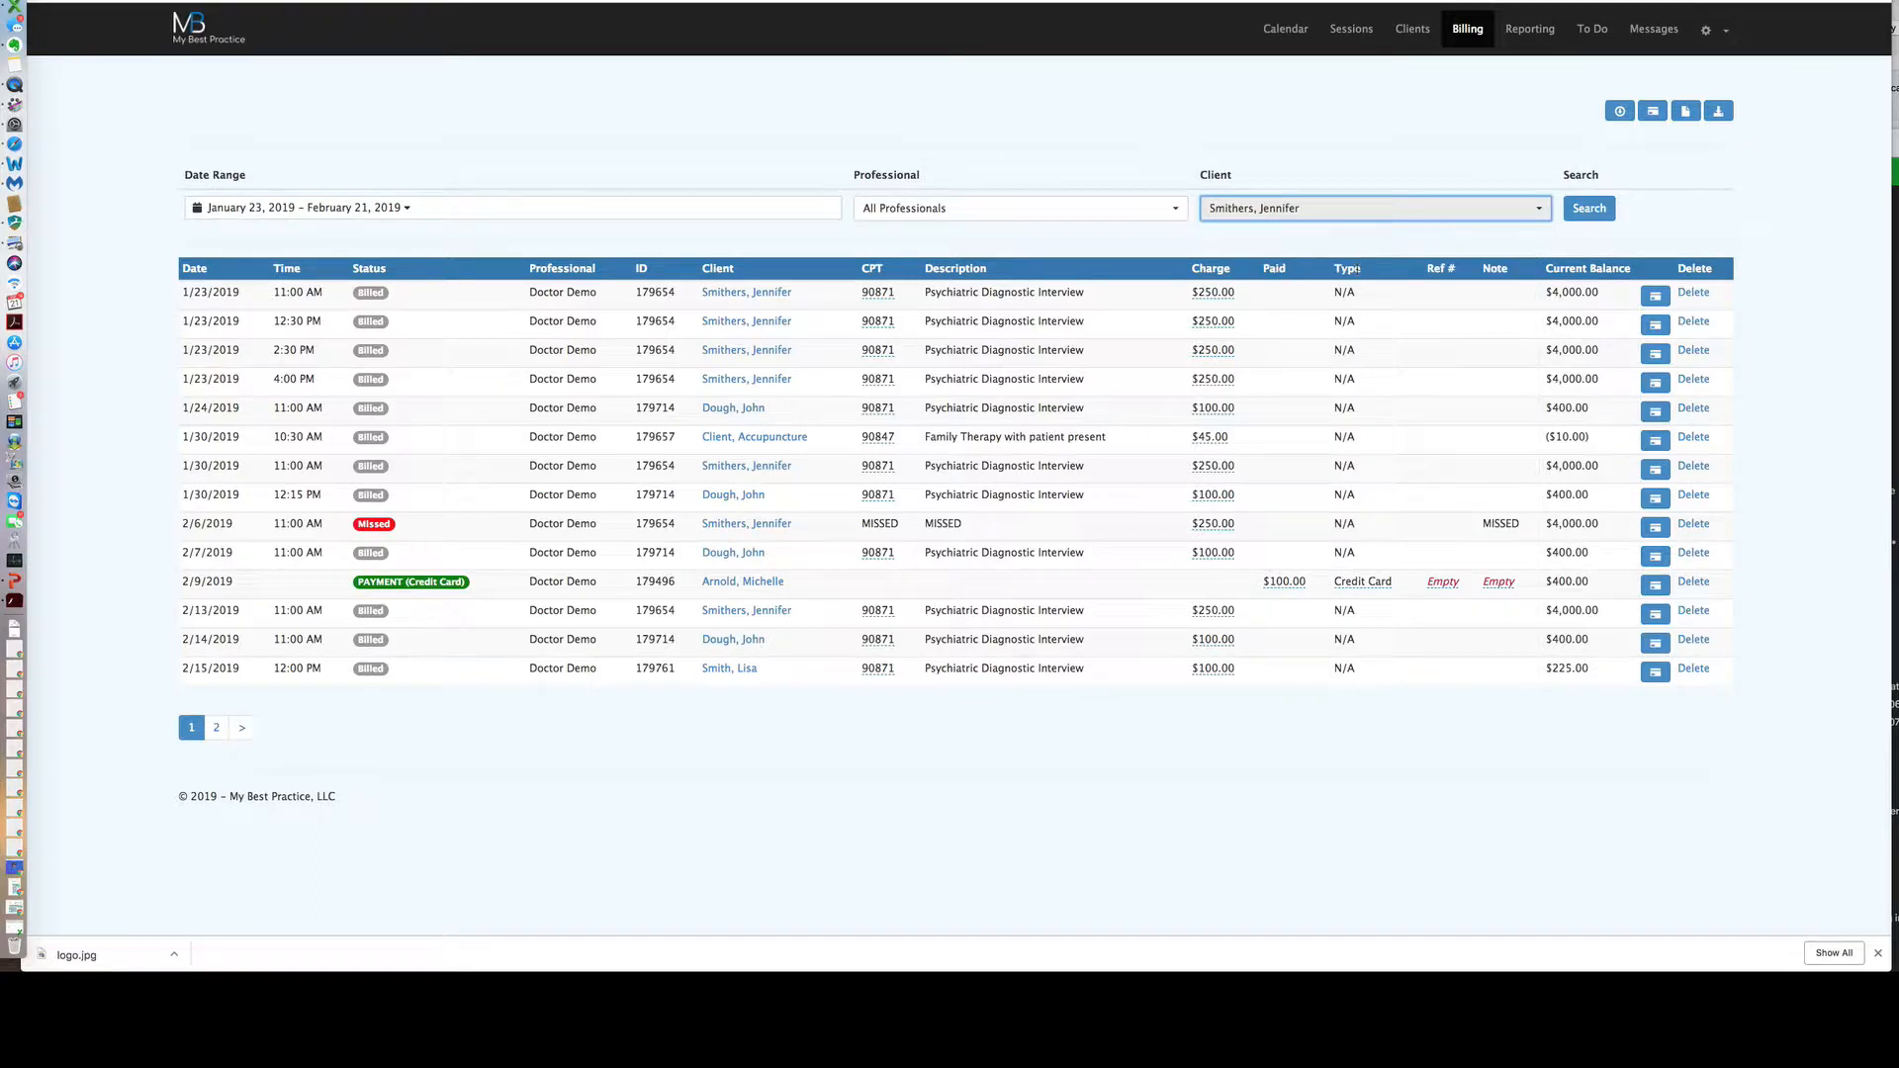
pyautogui.click(1572, 210)
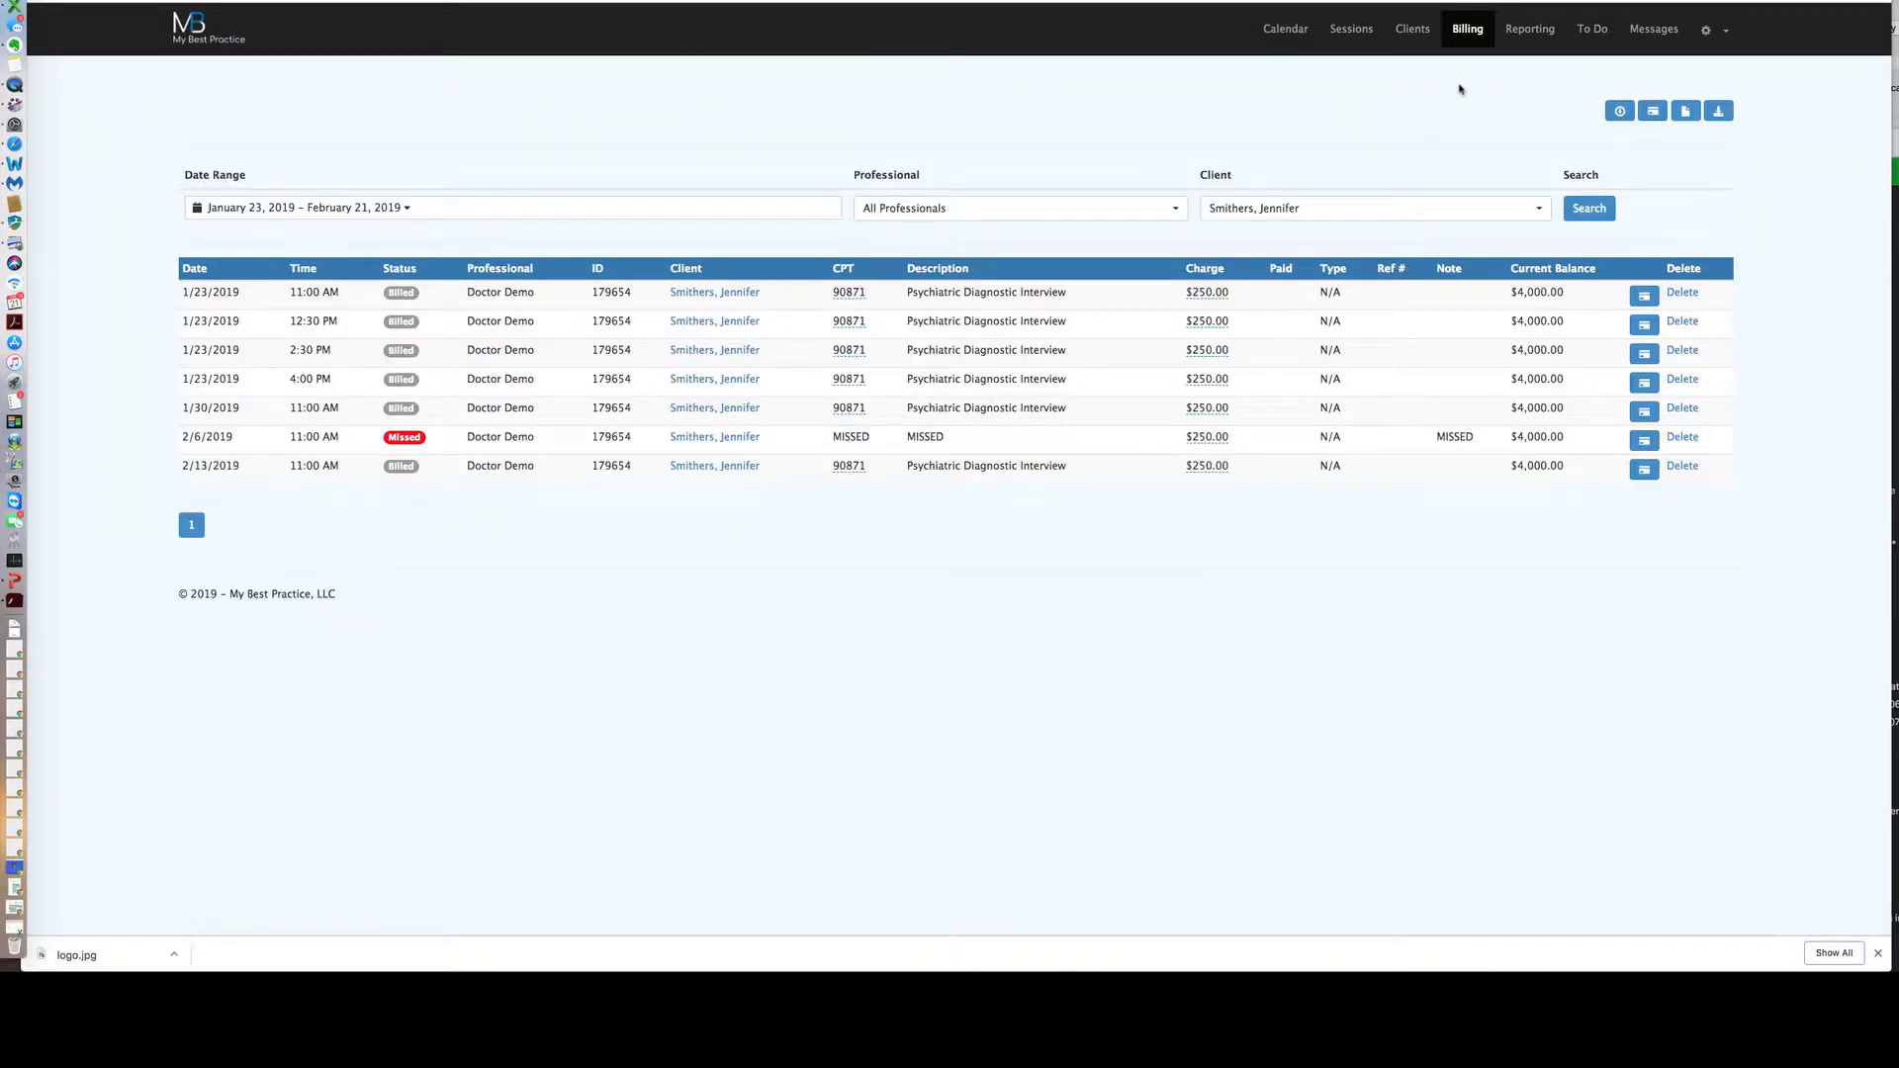
pyautogui.click(1533, 42)
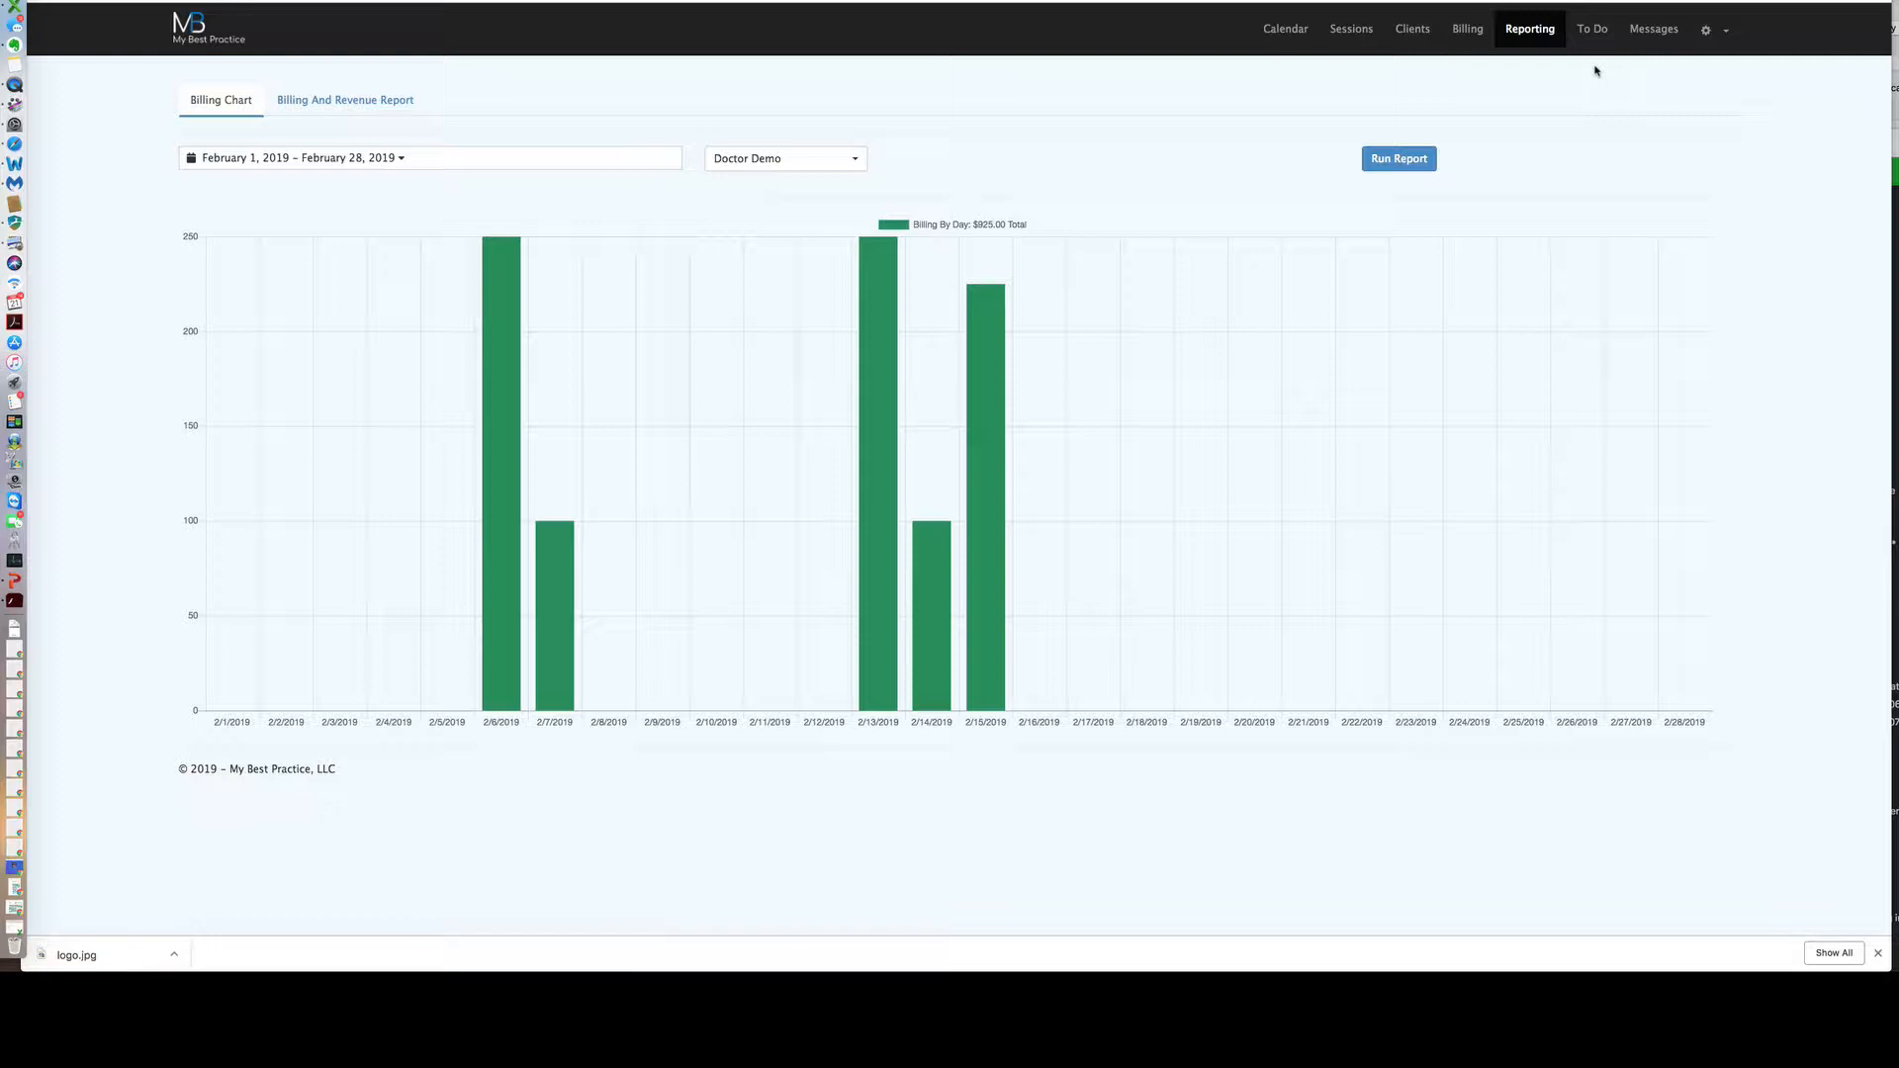
# Go to Messages and start a new message, then cancel it without picking a recipient.
pyautogui.click(1655, 32)
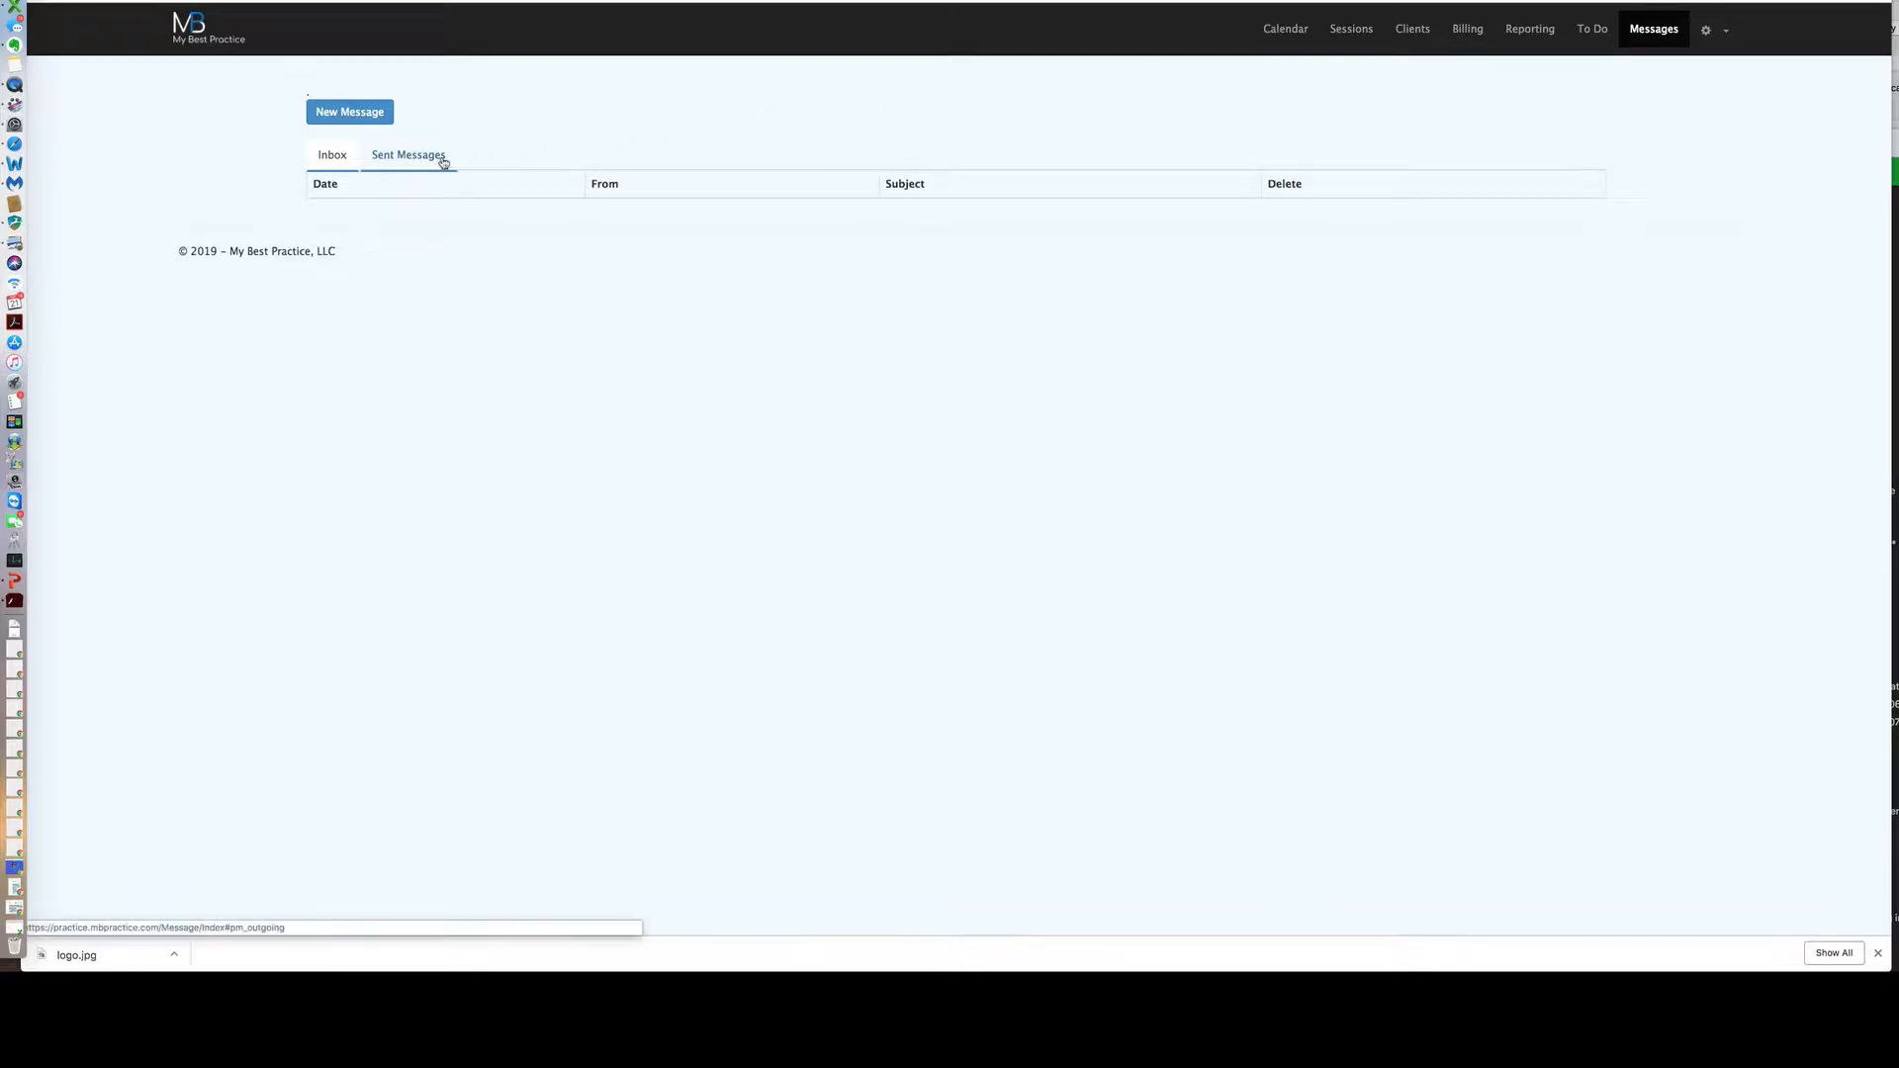
pyautogui.click(382, 118)
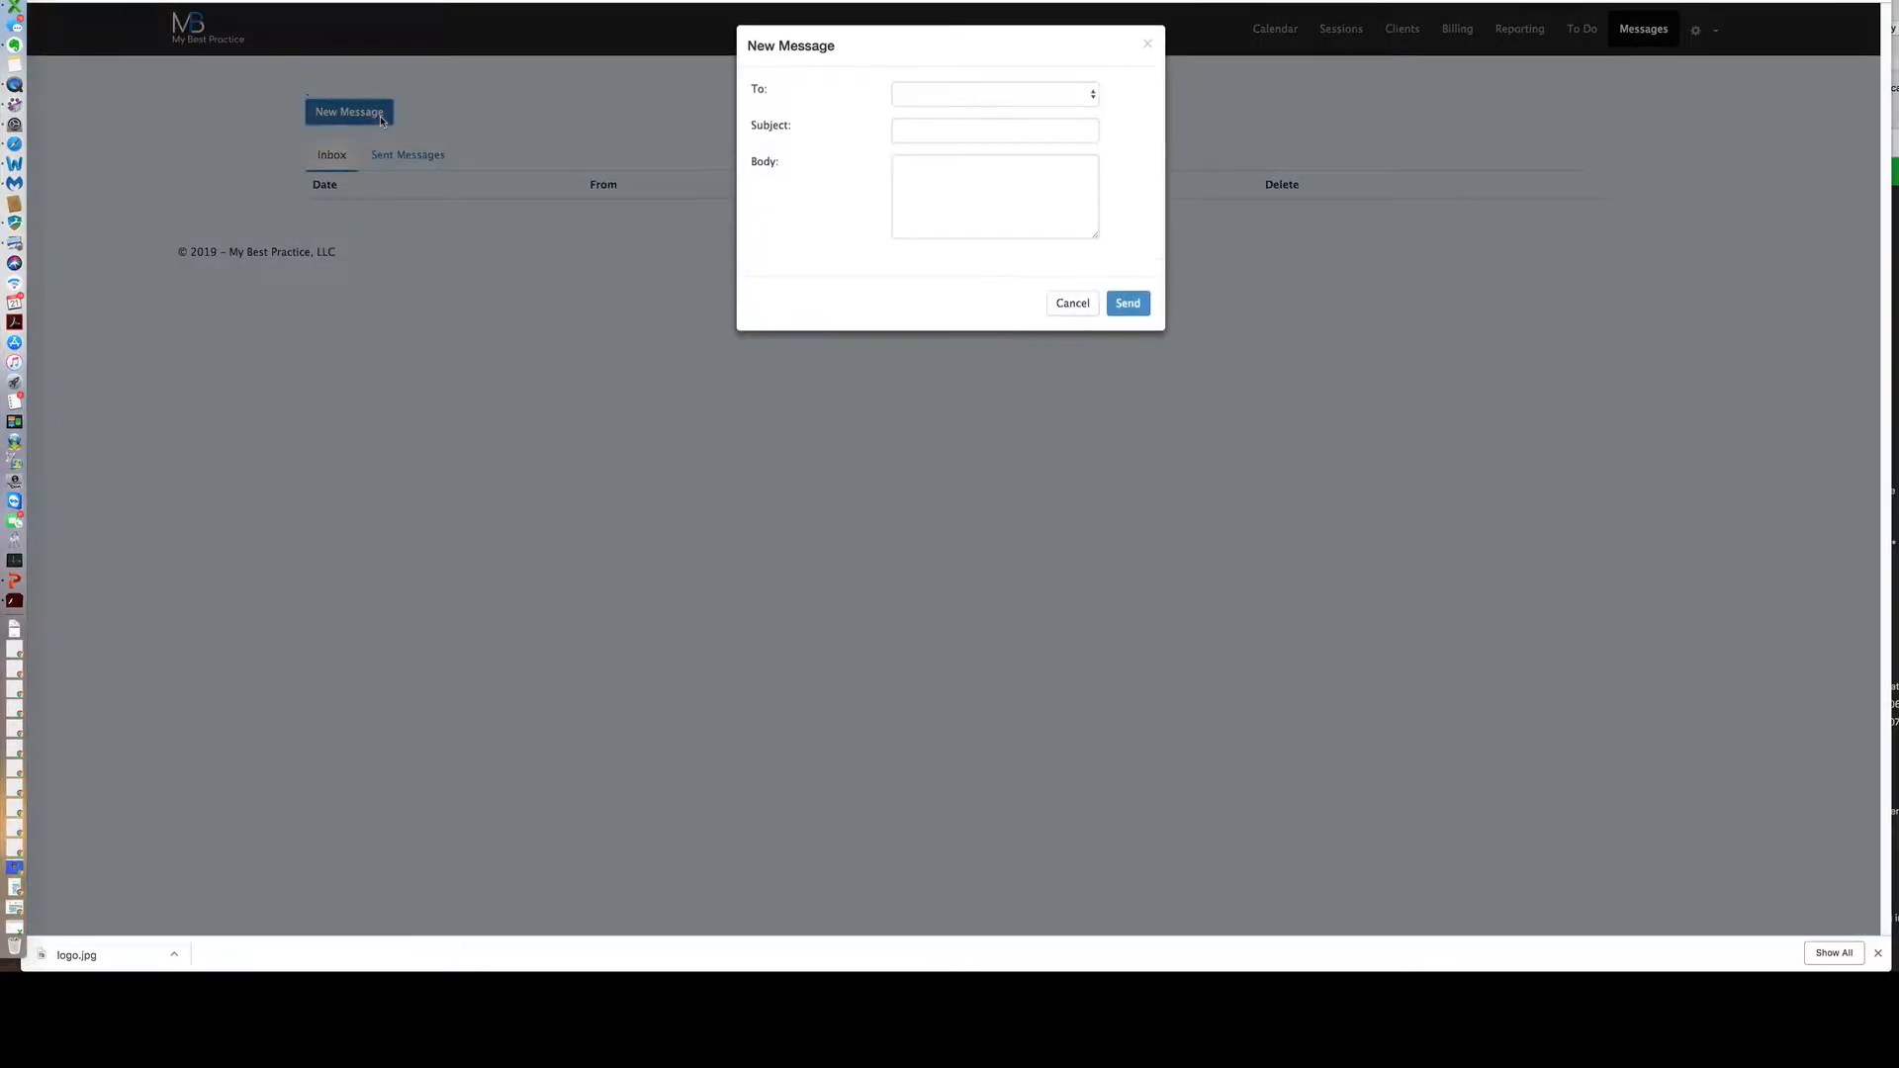
pyautogui.click(930, 93)
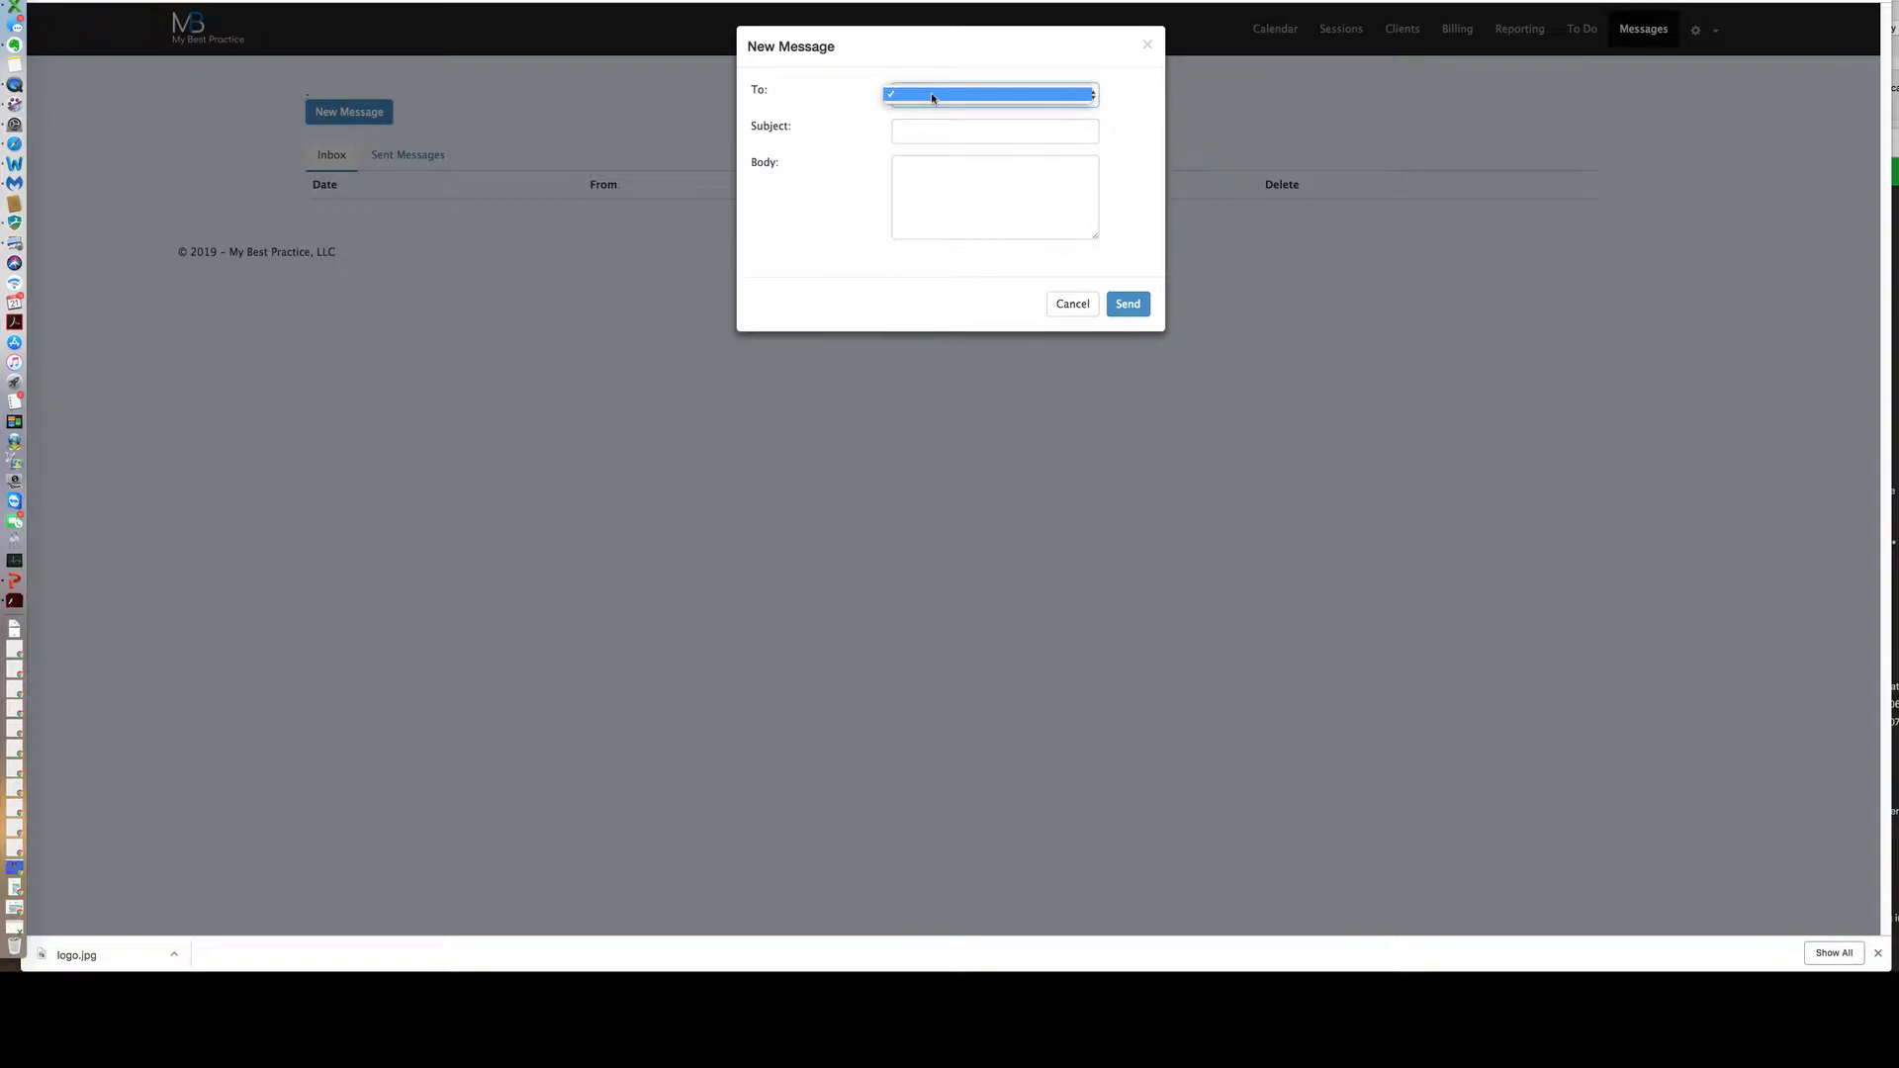
pyautogui.click(1120, 103)
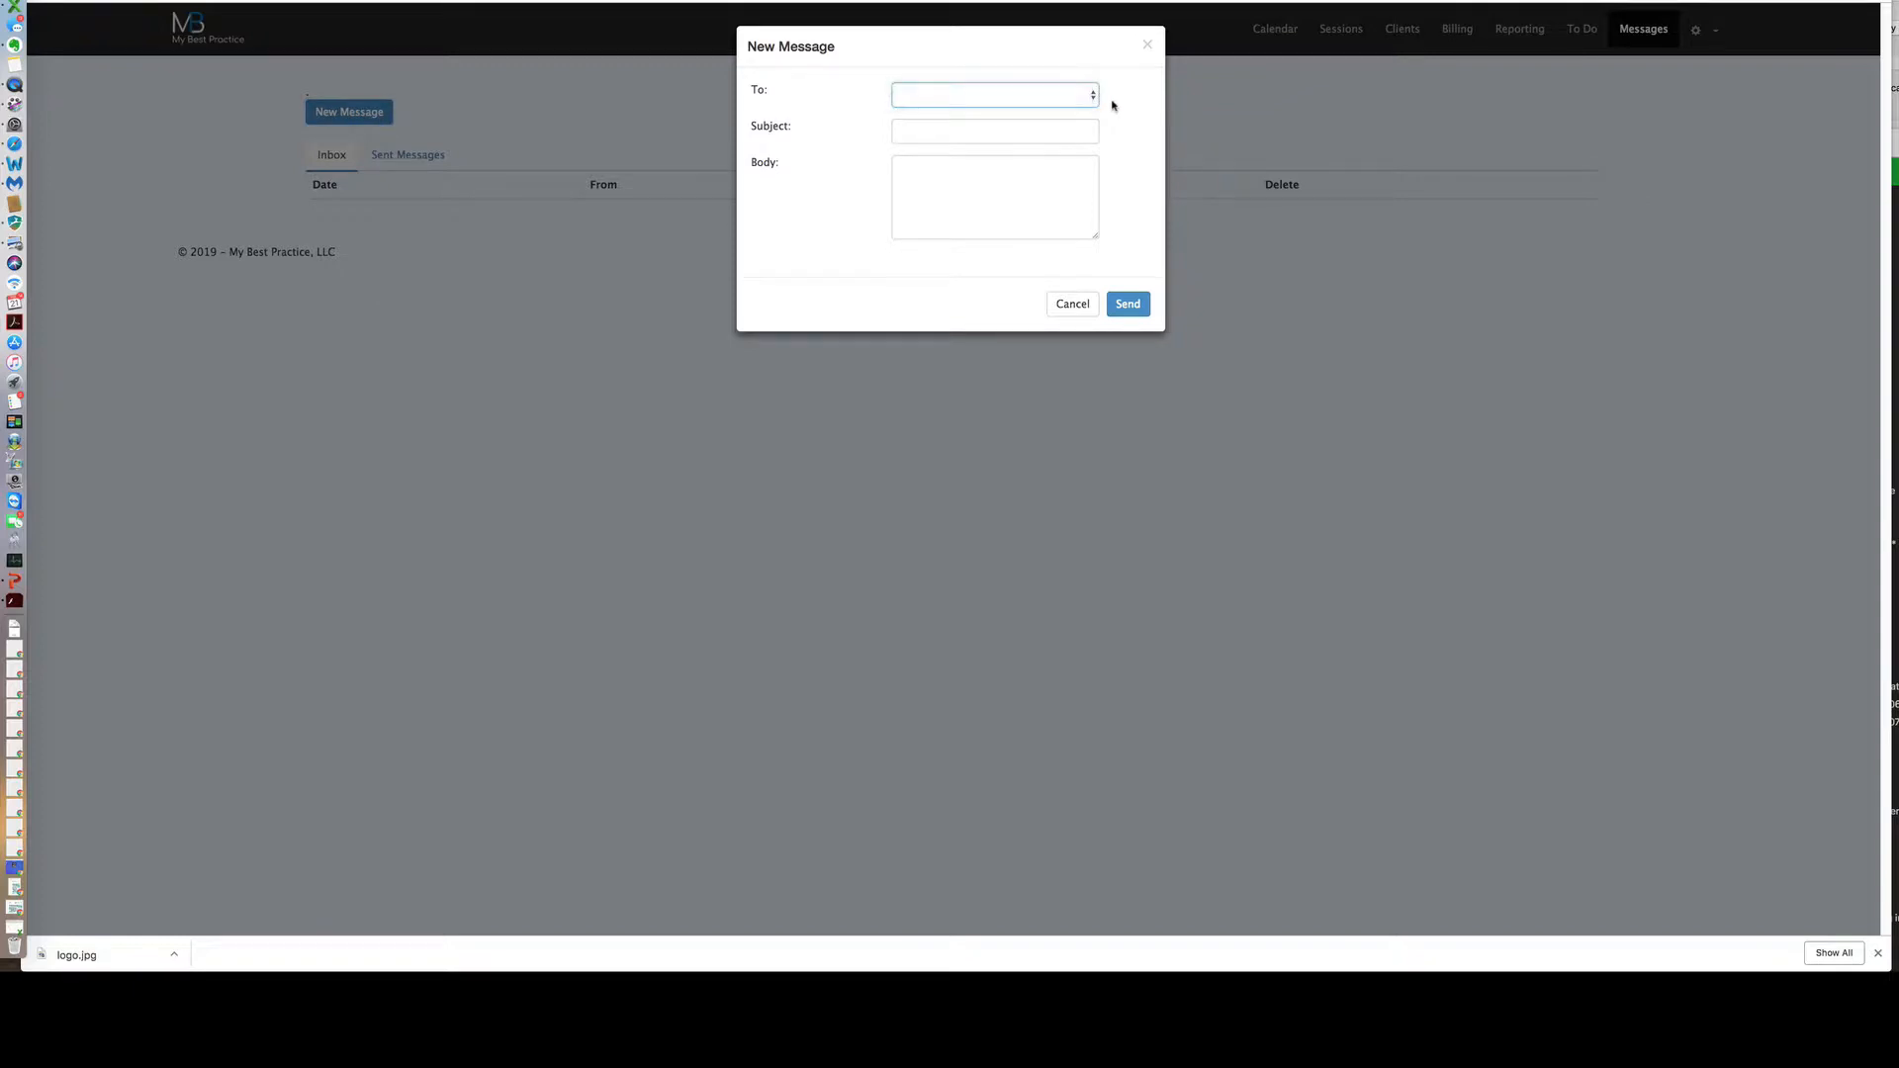
pyautogui.click(1148, 47)
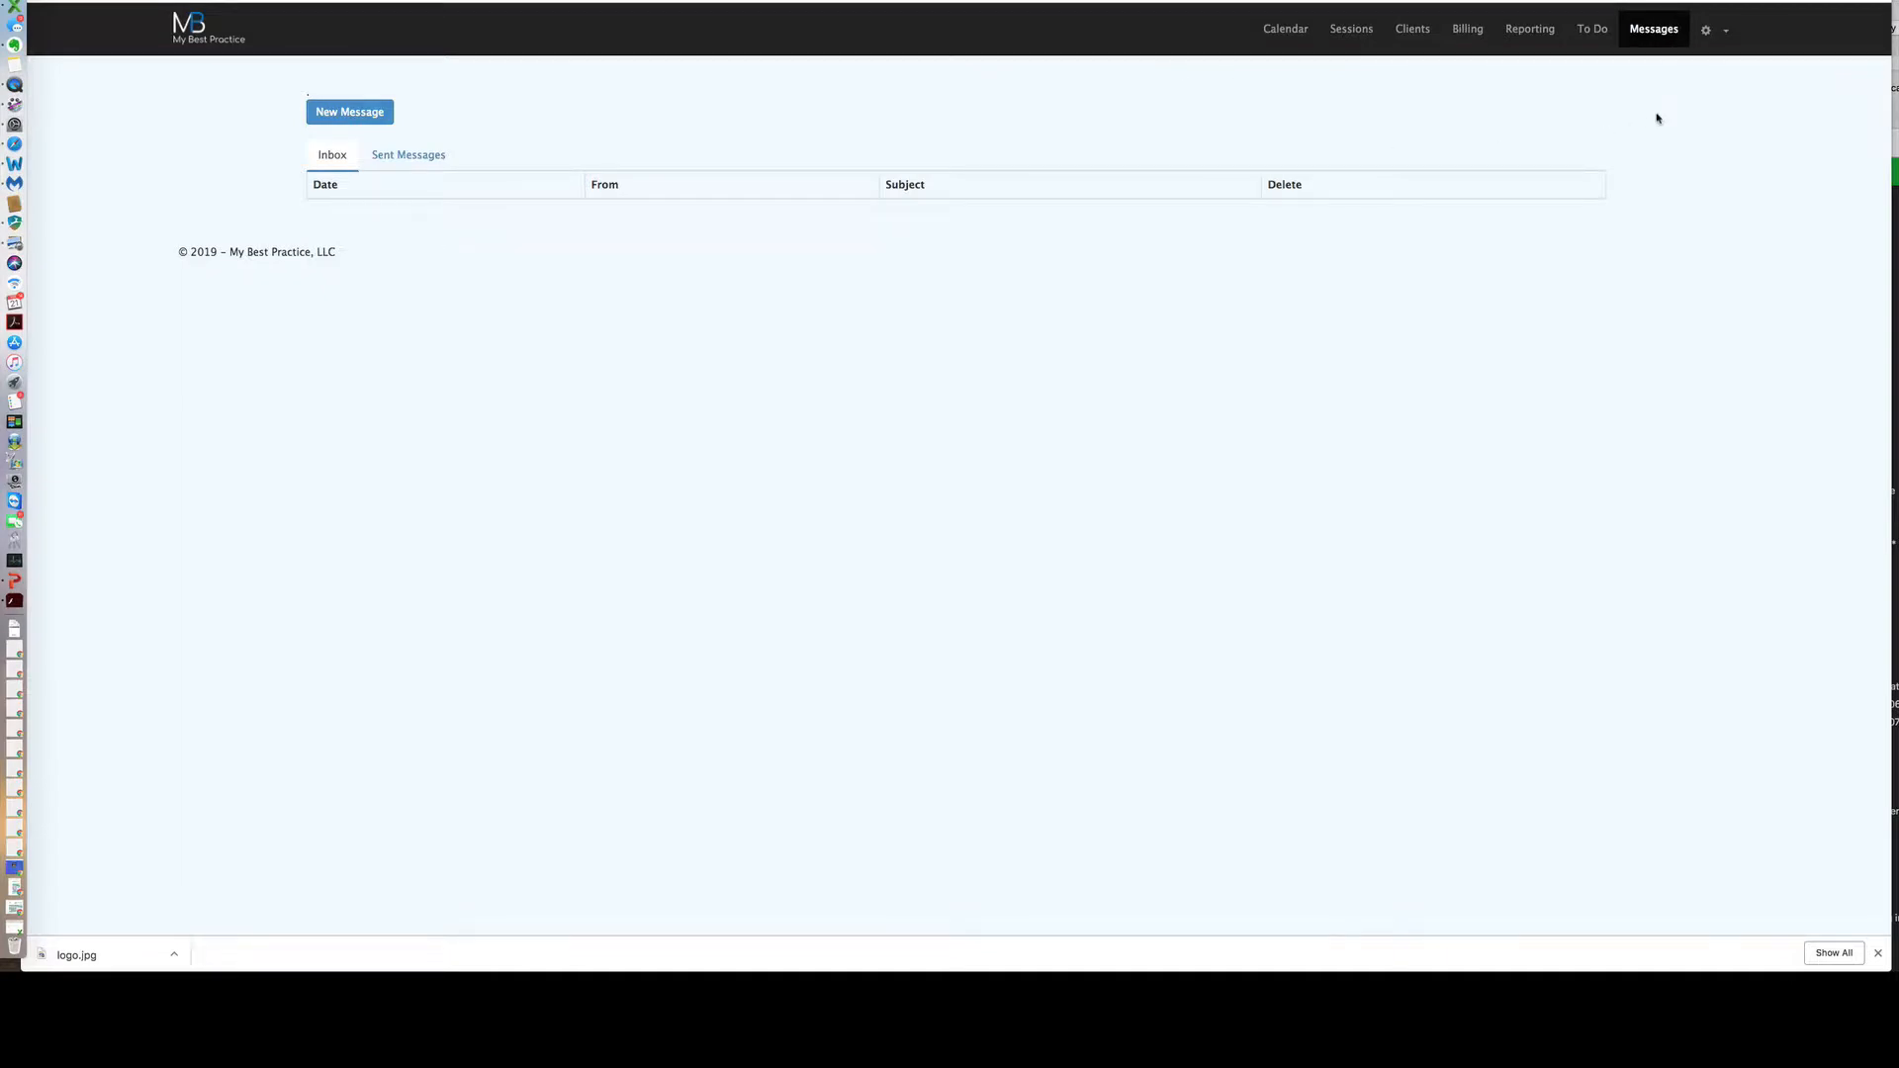
# Glance at the gear settings menu, then use the MB logo to return to the calendar.
pyautogui.click(1719, 36)
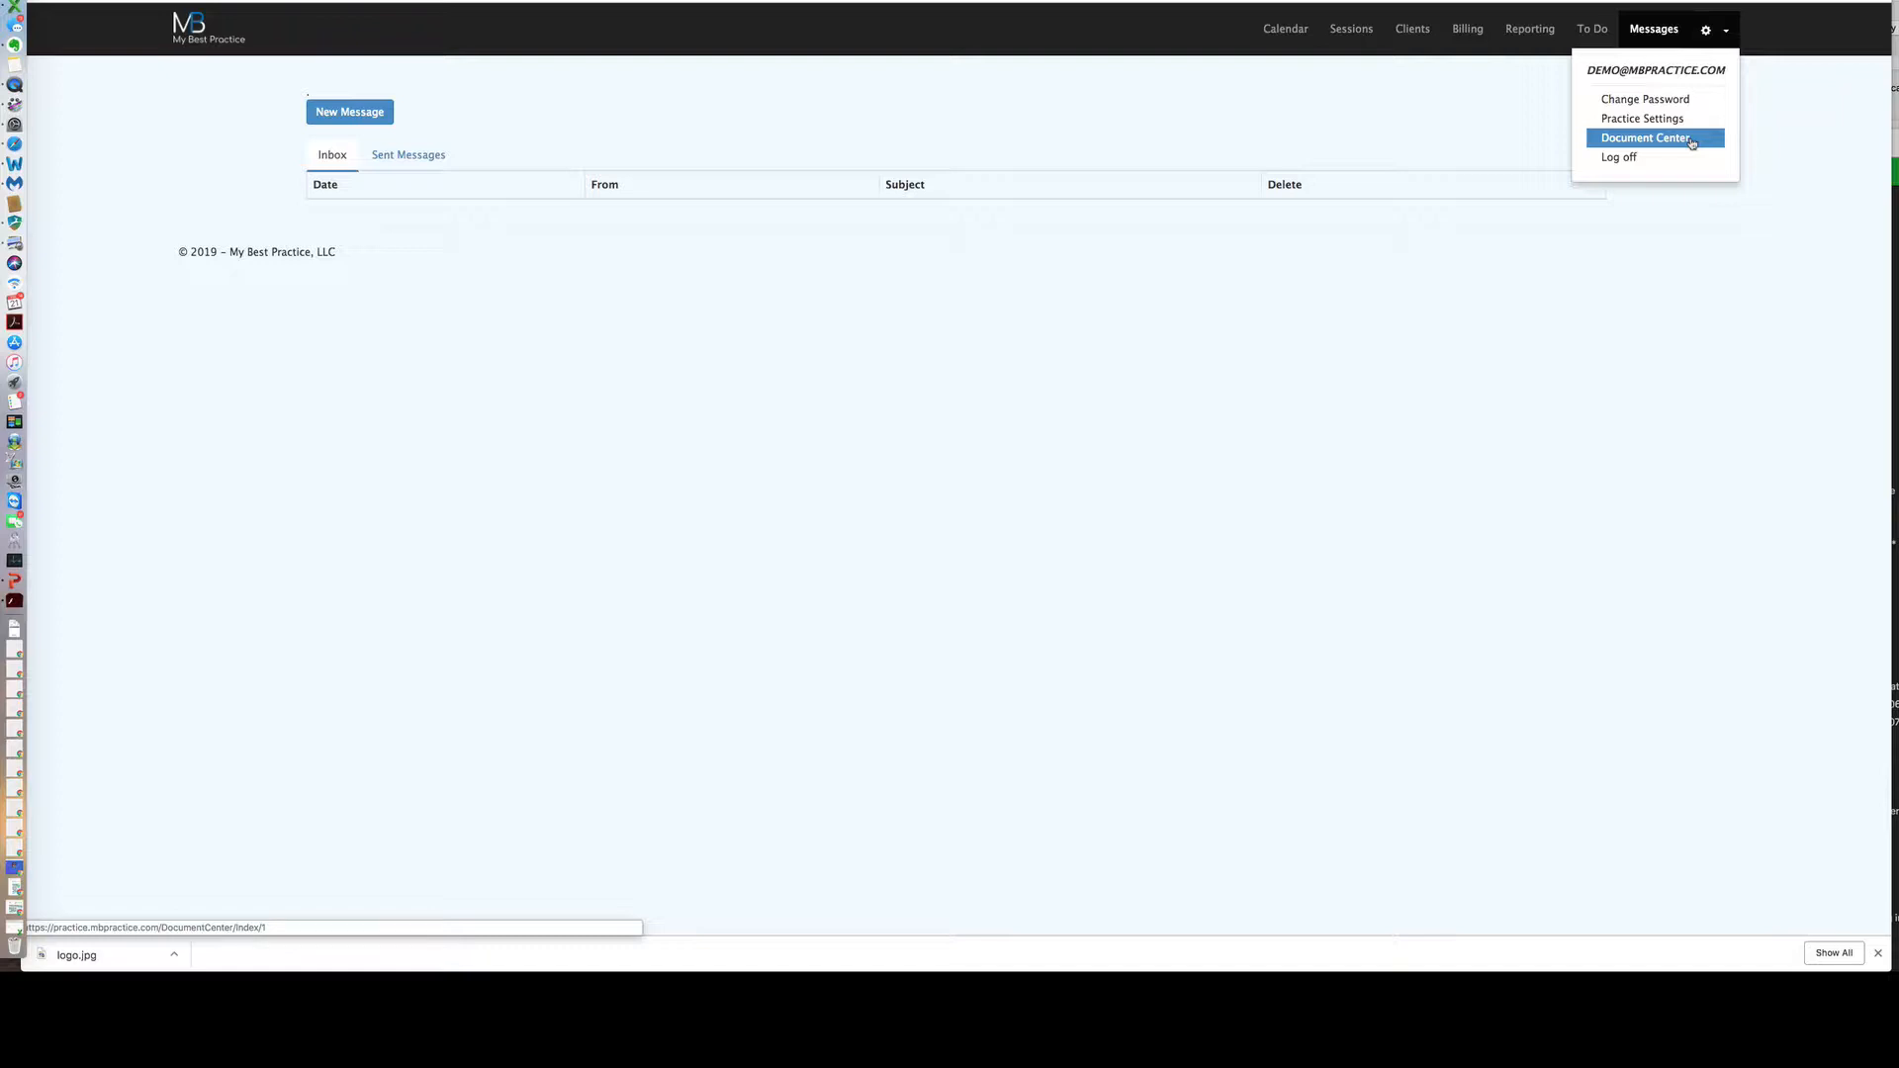
pyautogui.click(1762, 131)
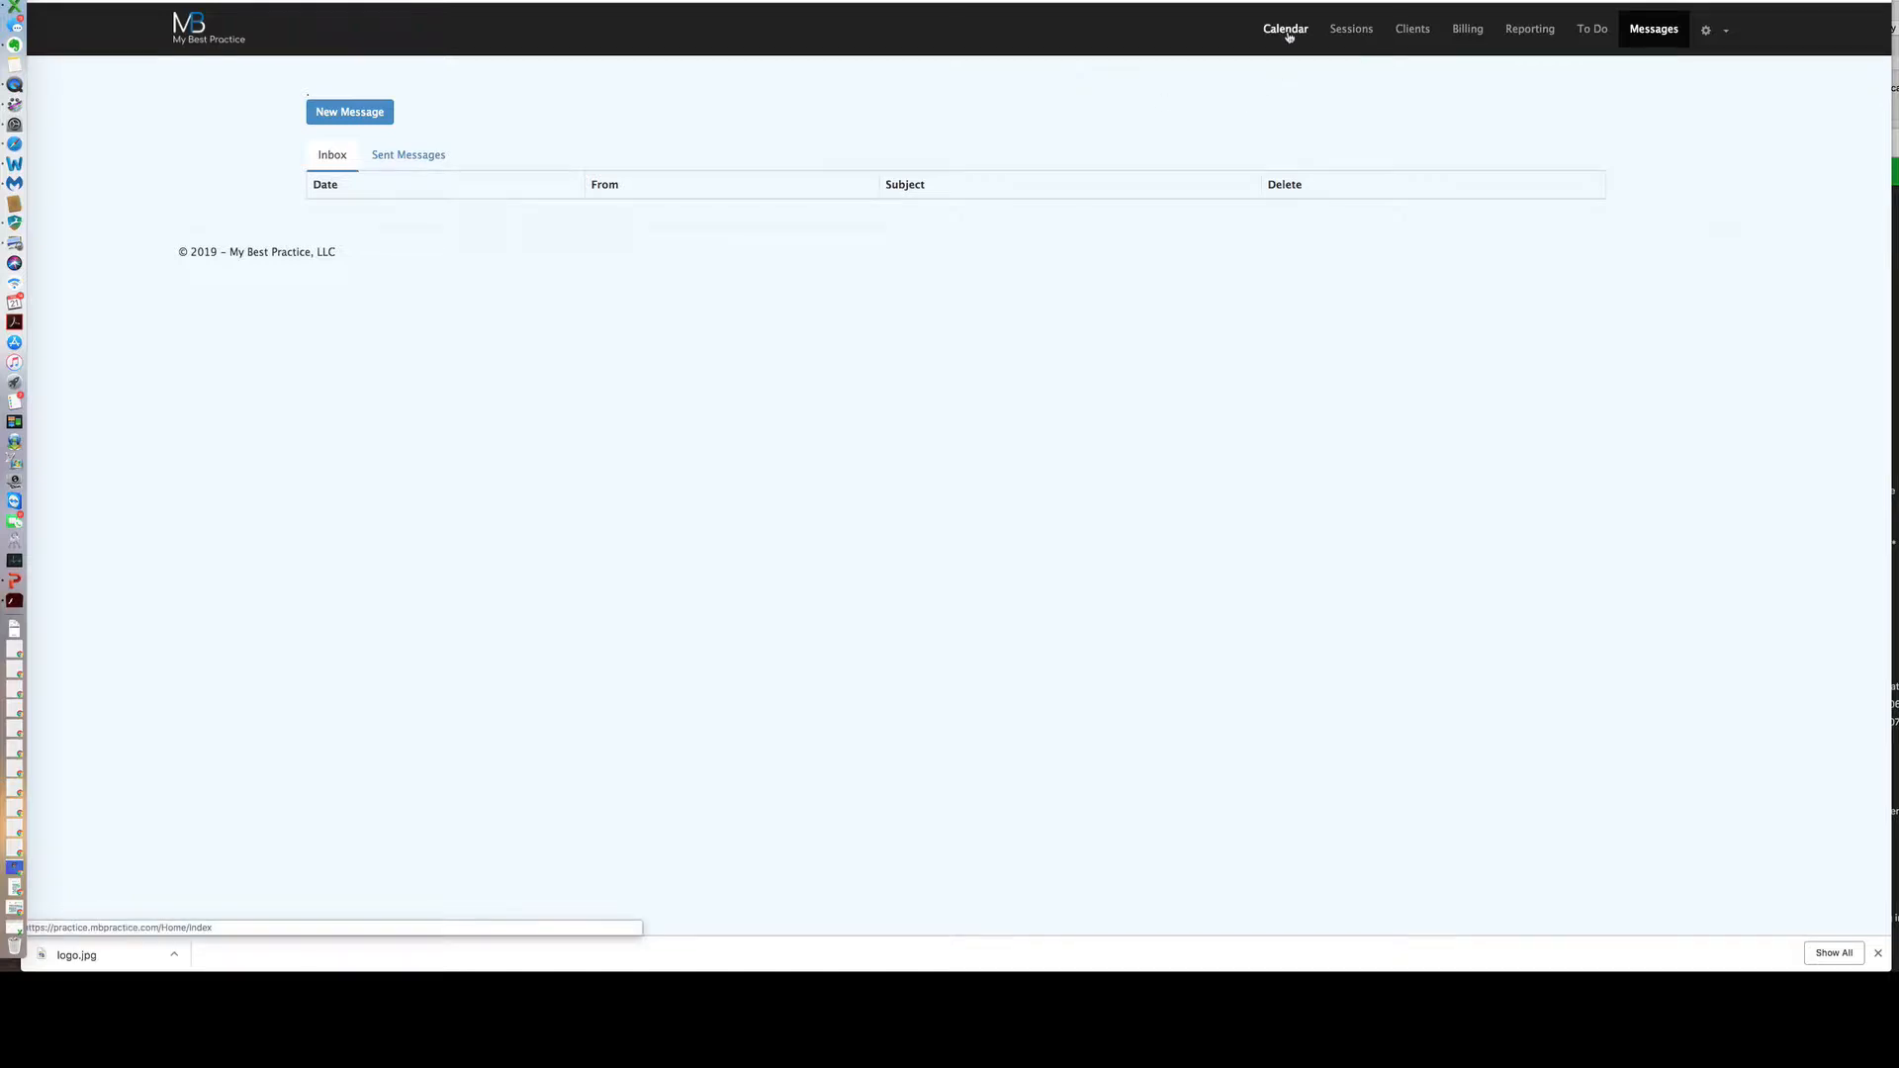
pyautogui.click(193, 32)
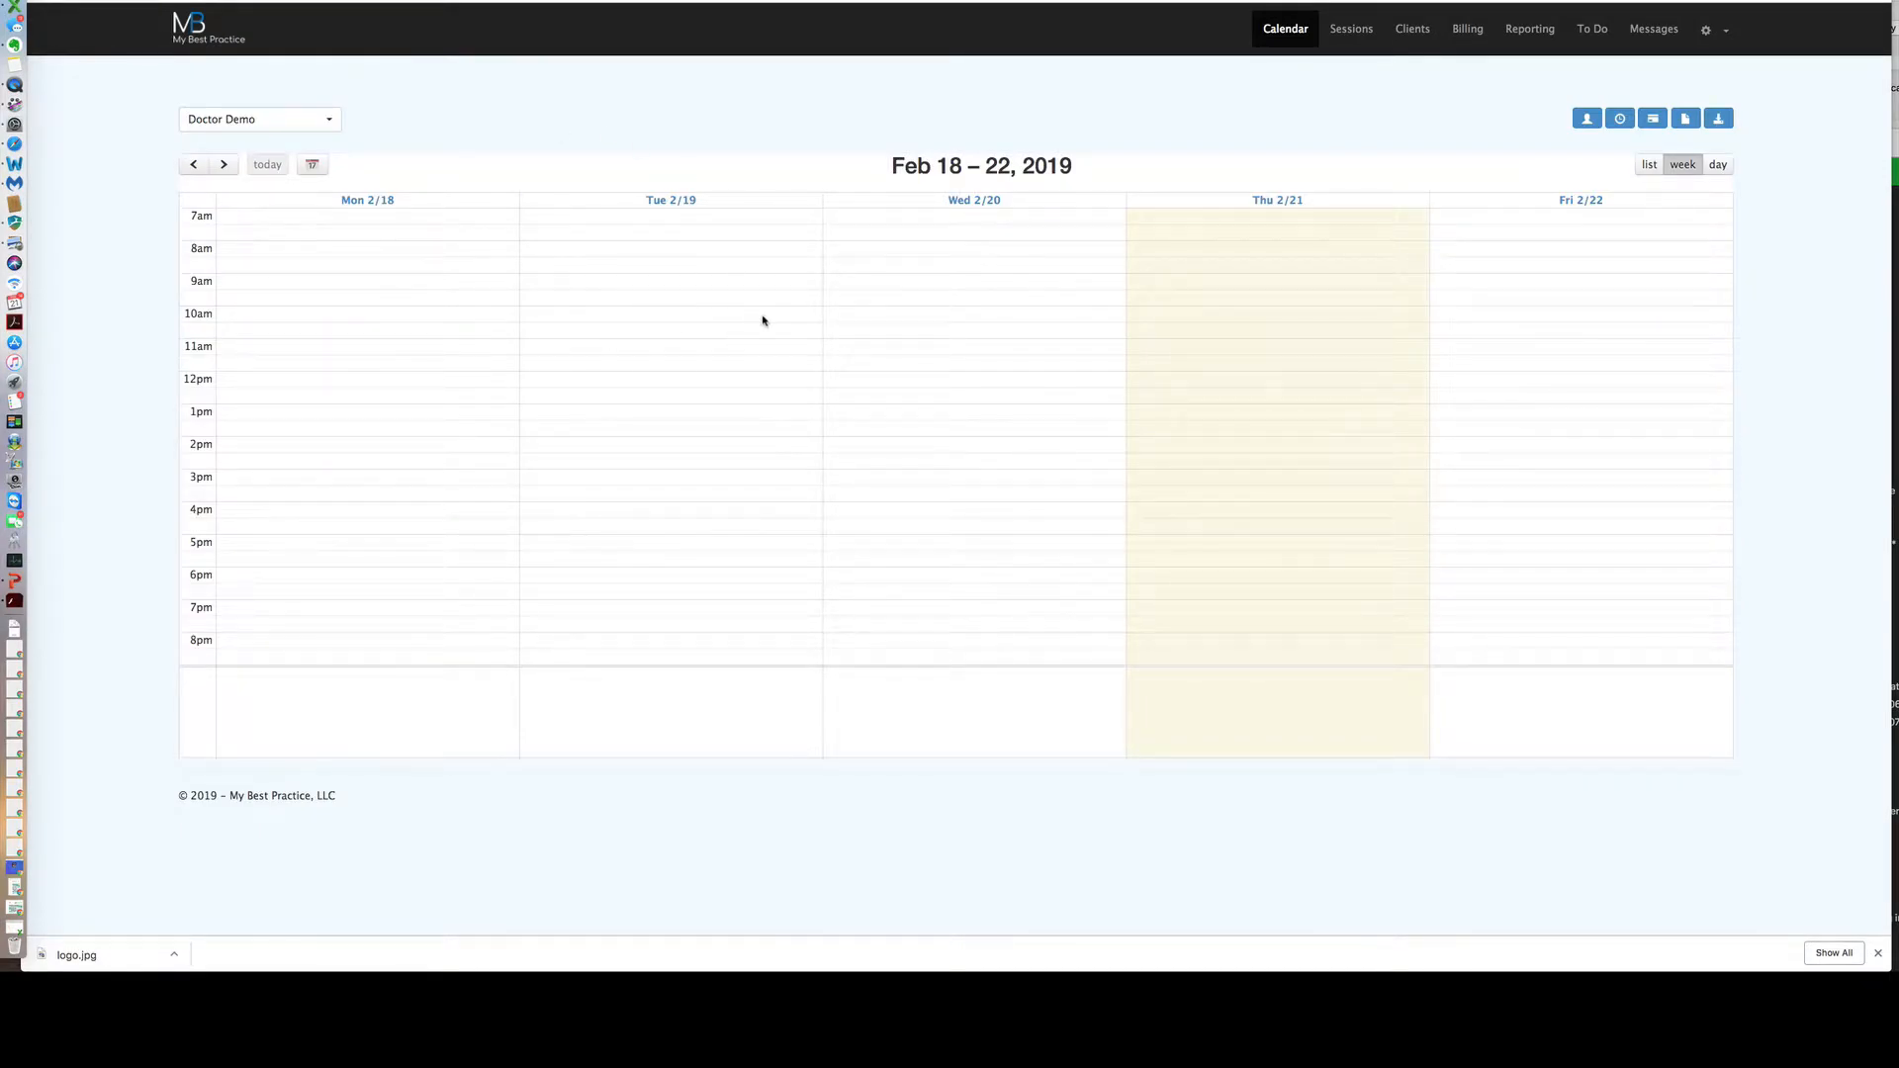
pyautogui.click(862, 352)
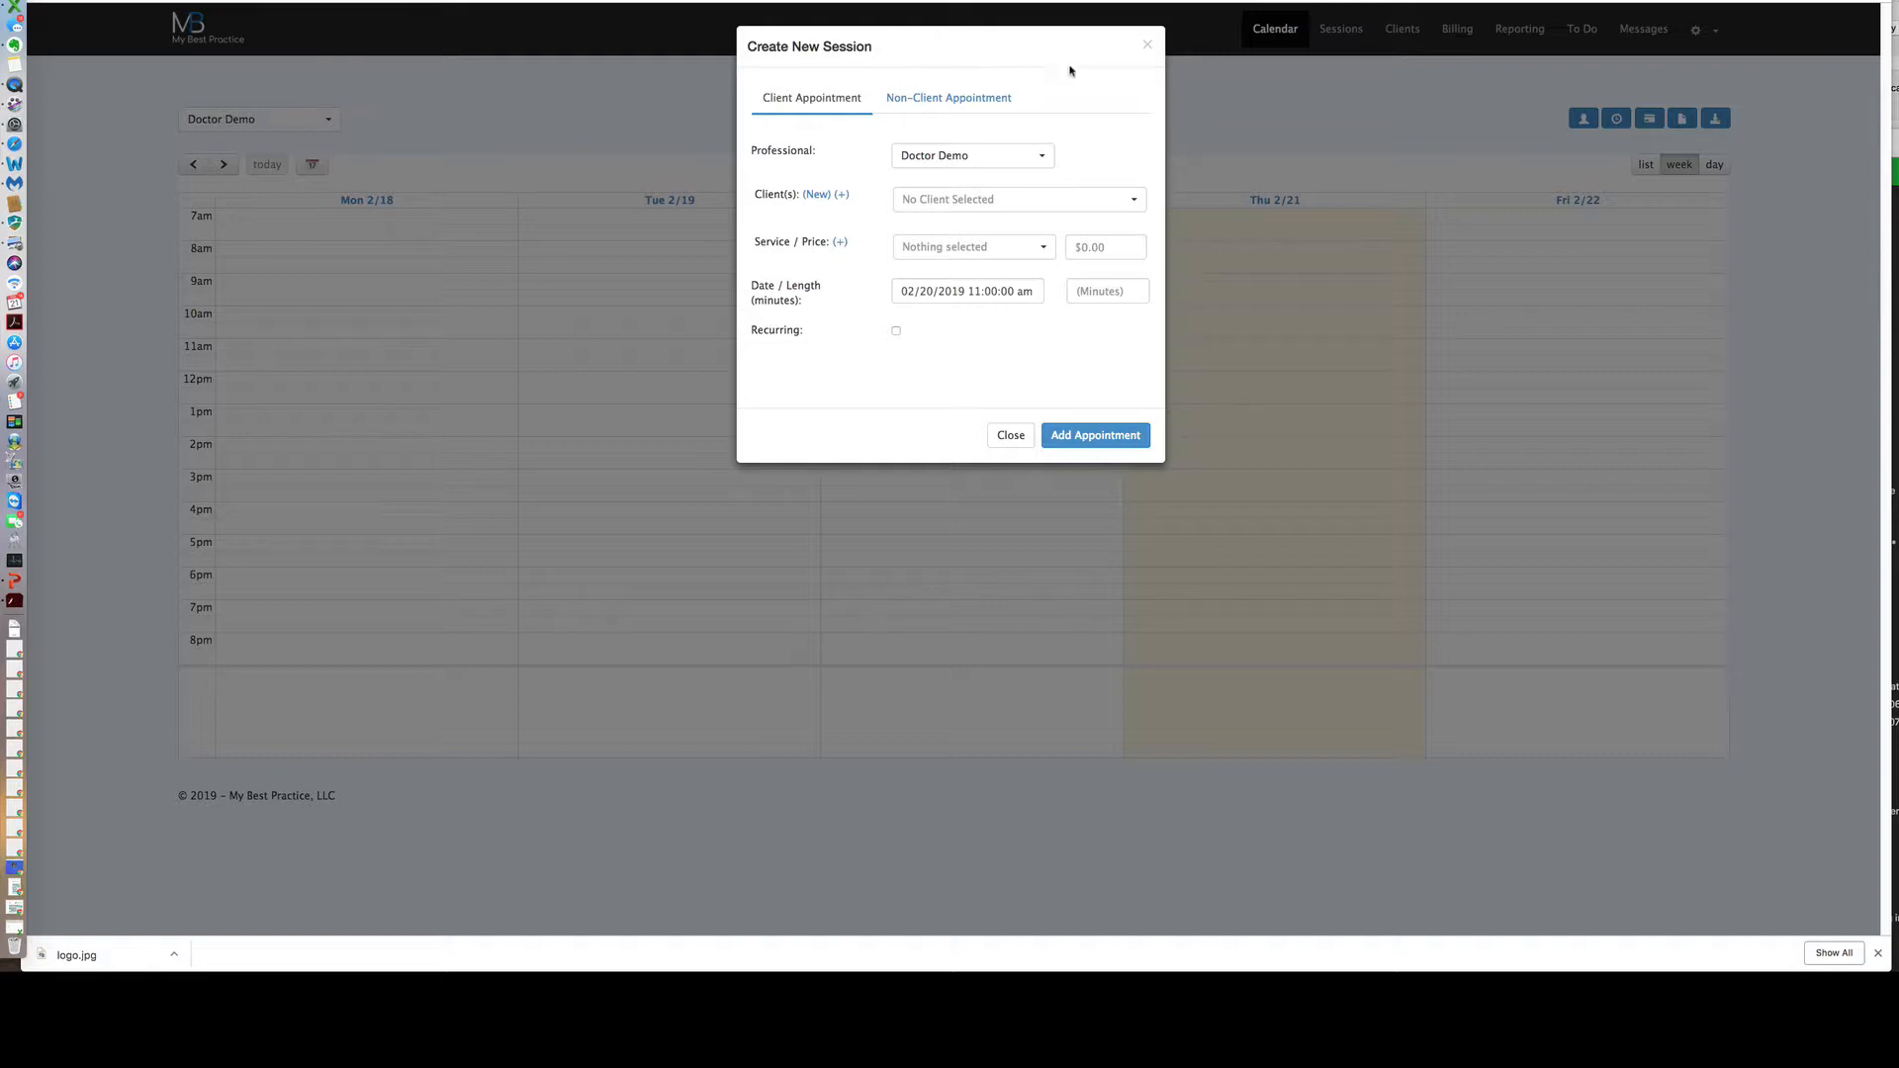
pyautogui.click(1146, 44)
pyautogui.click(224, 164)
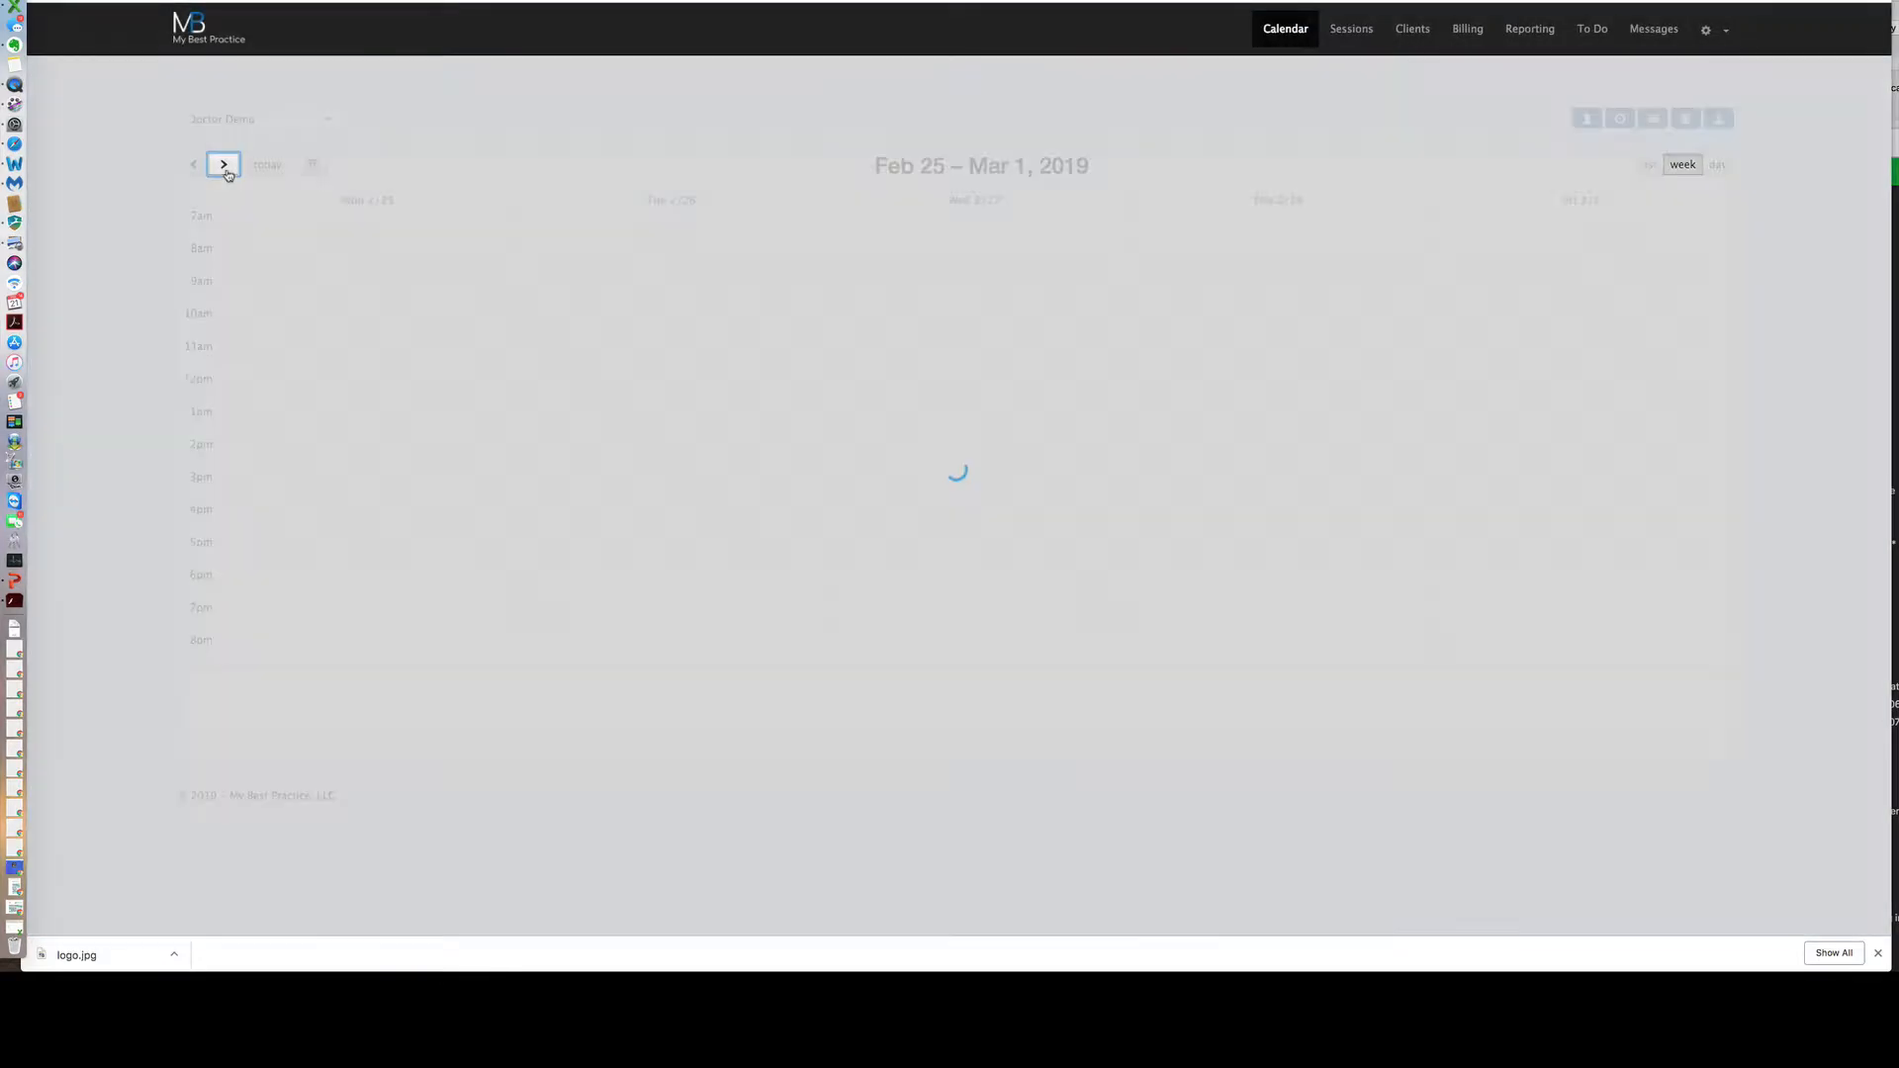
pyautogui.click(677, 387)
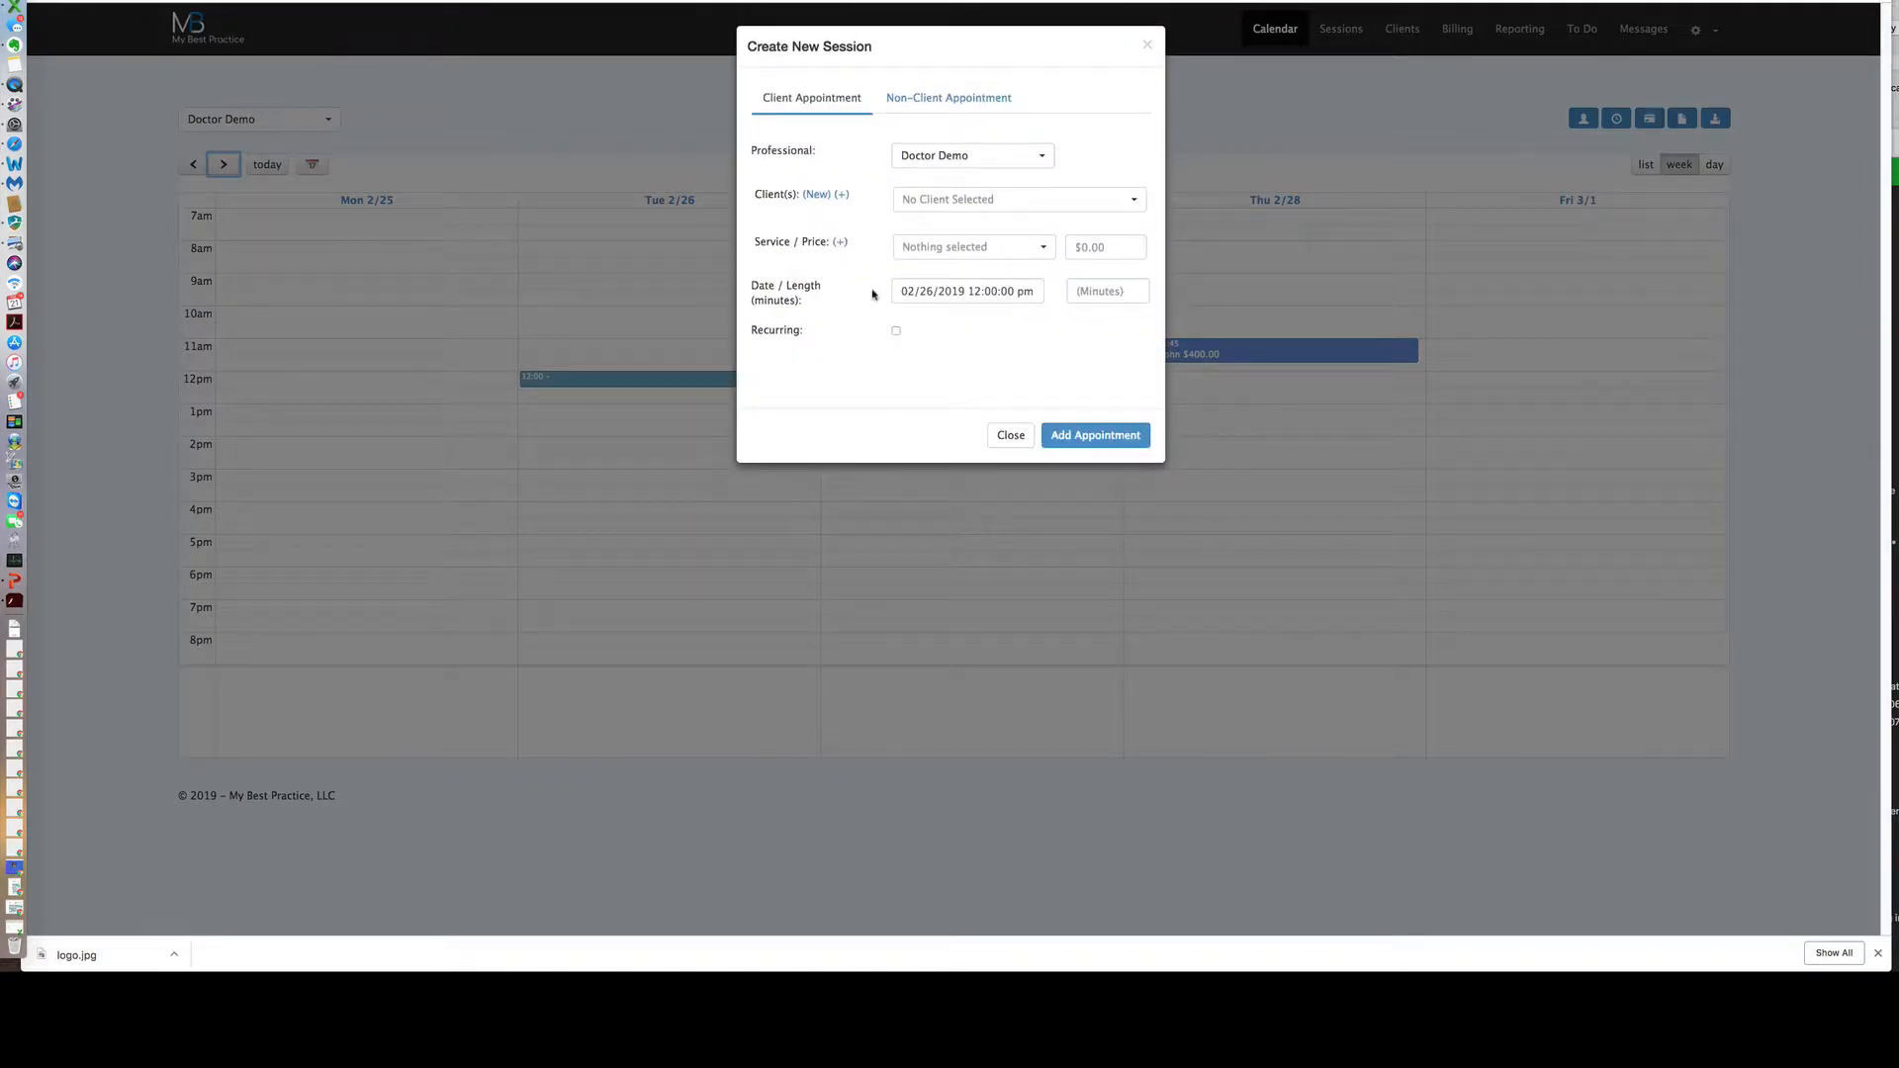
pyautogui.click(1010, 436)
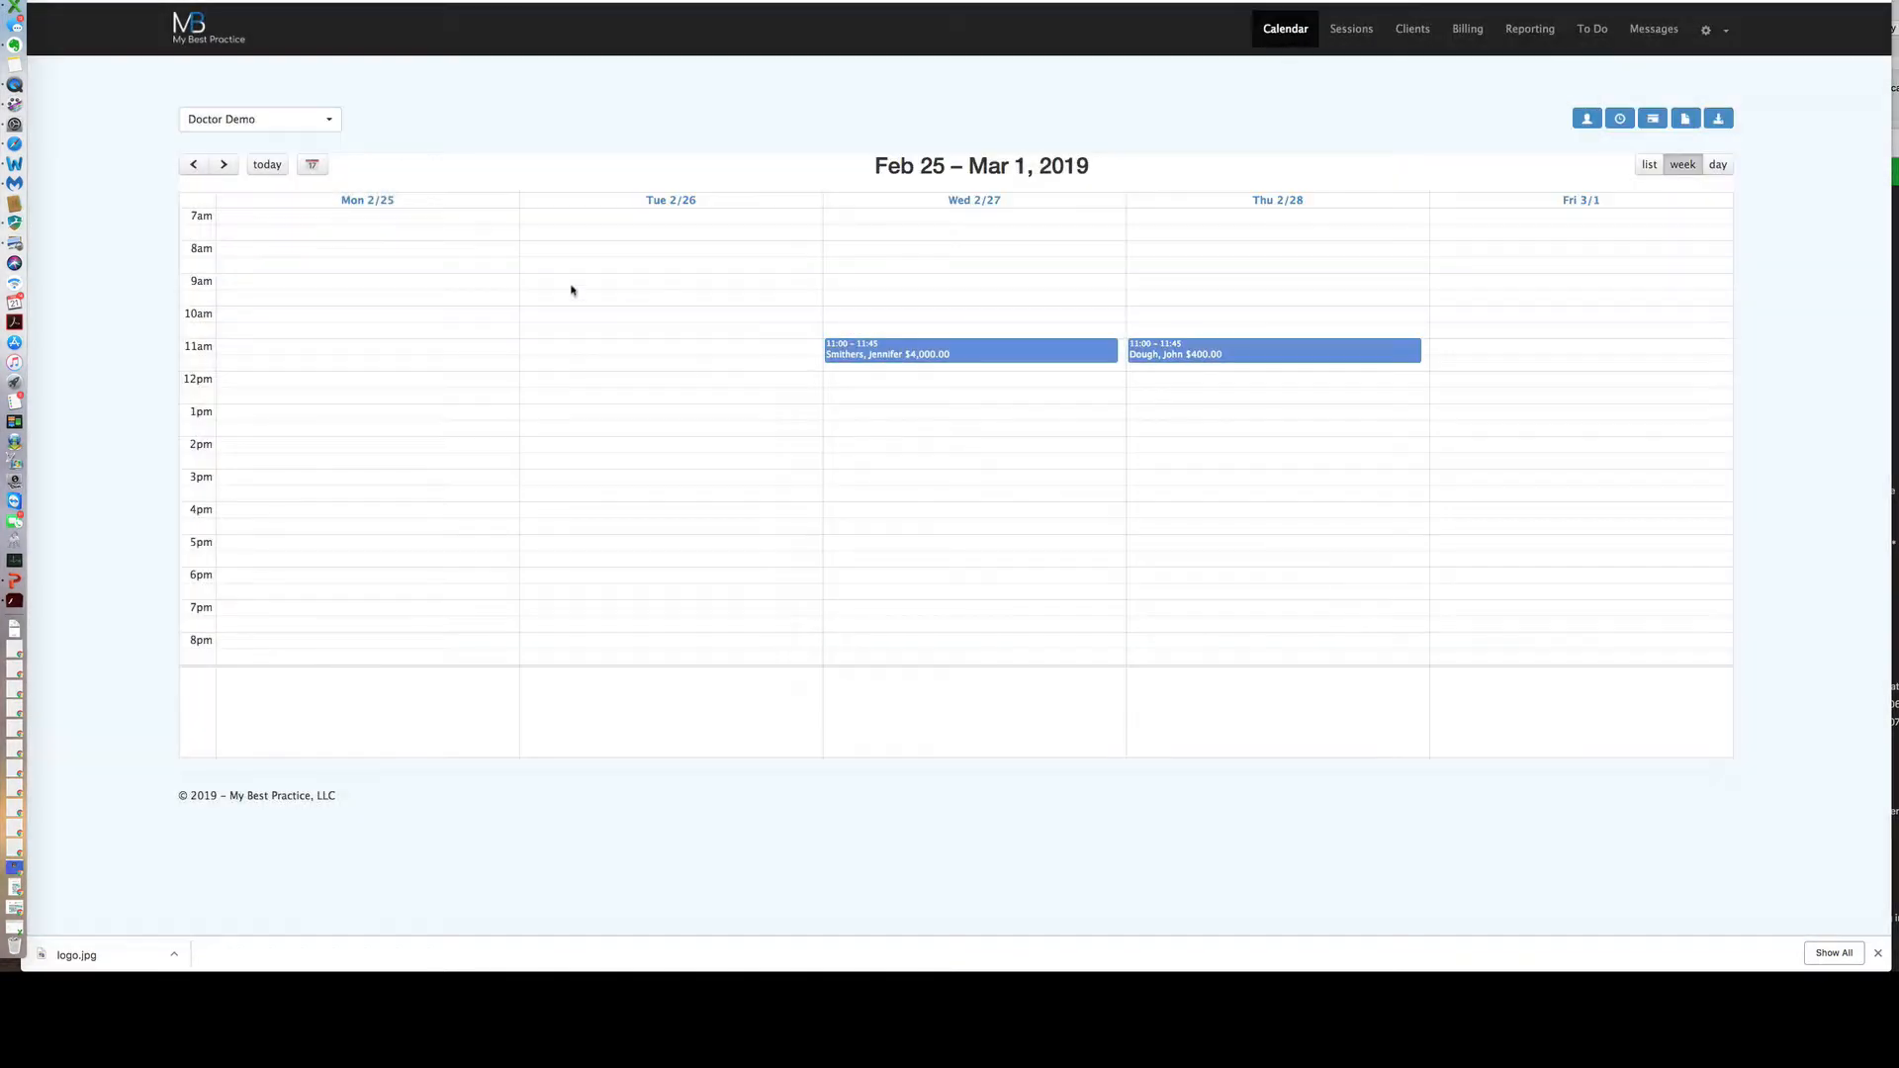
pyautogui.click(267, 164)
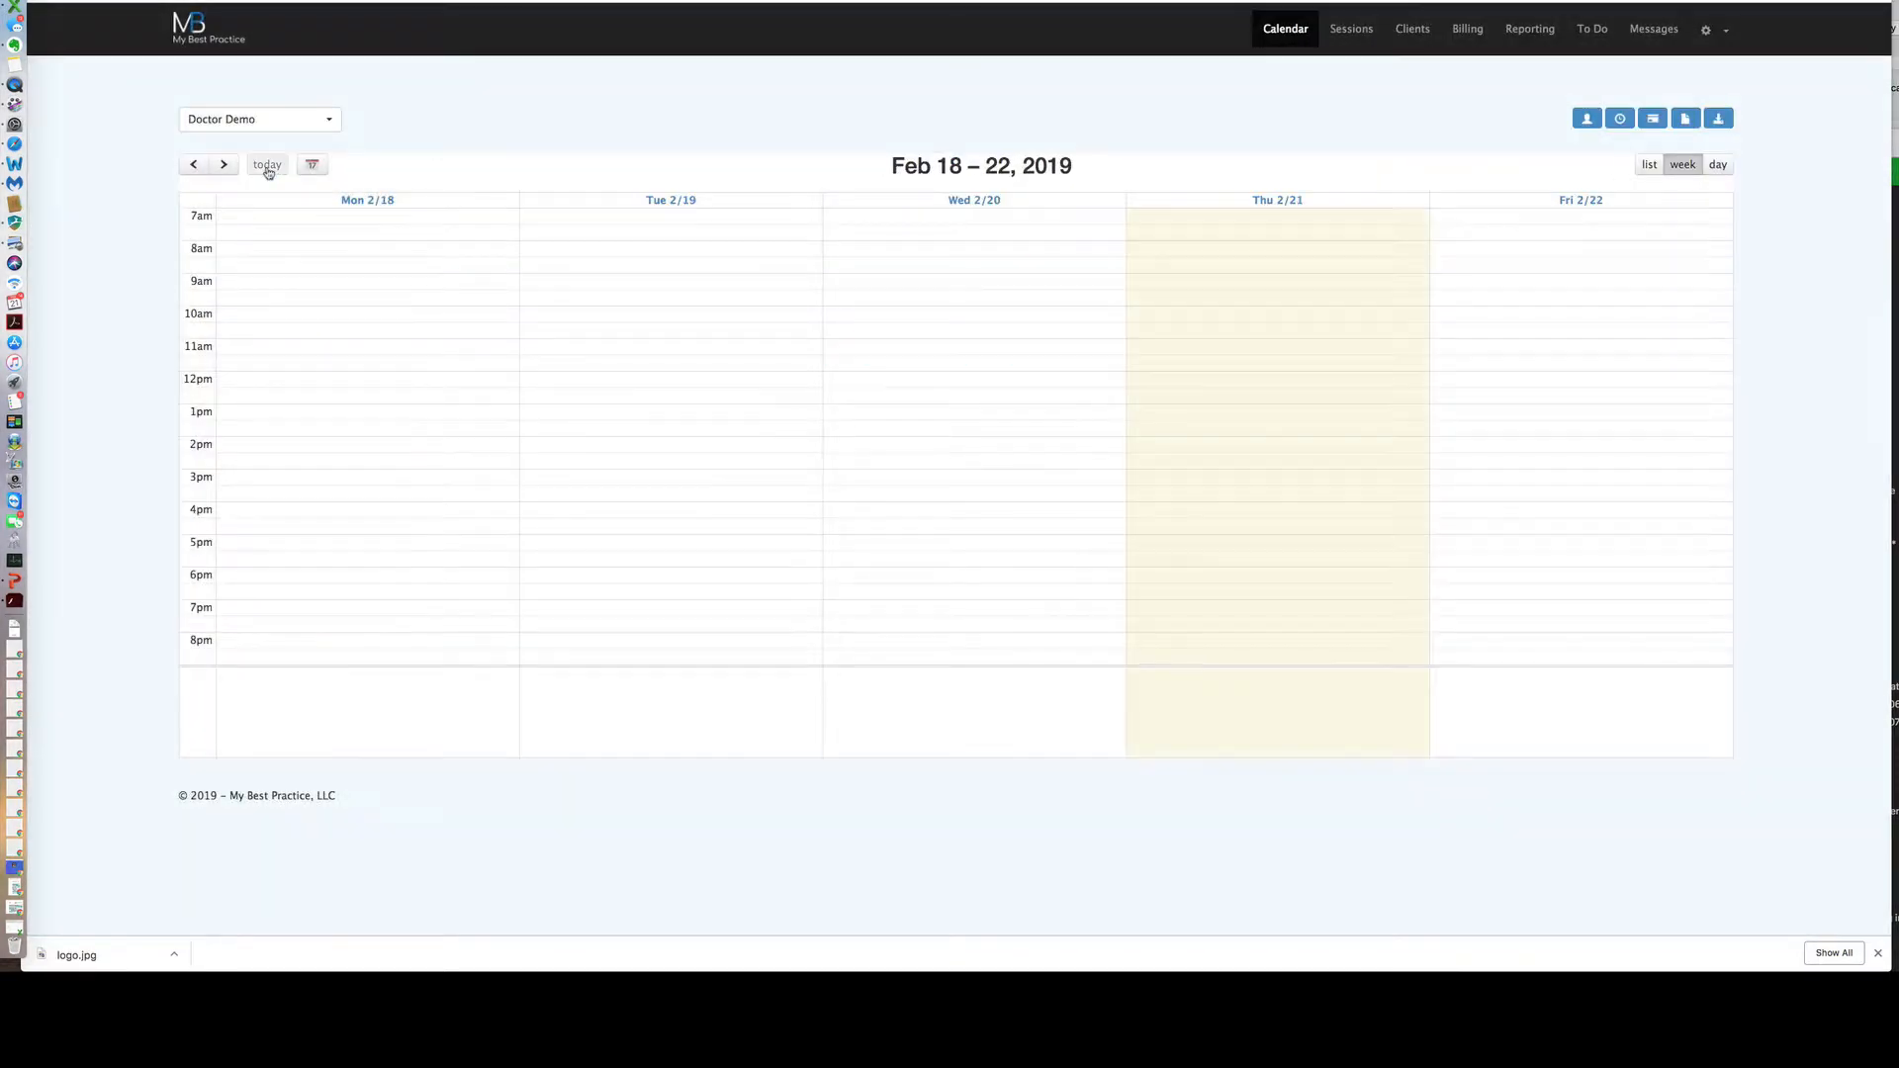
# Open the New Session form, check the Non-Client Appointment tab, and return to Client Appointment.
pyautogui.click(1619, 119)
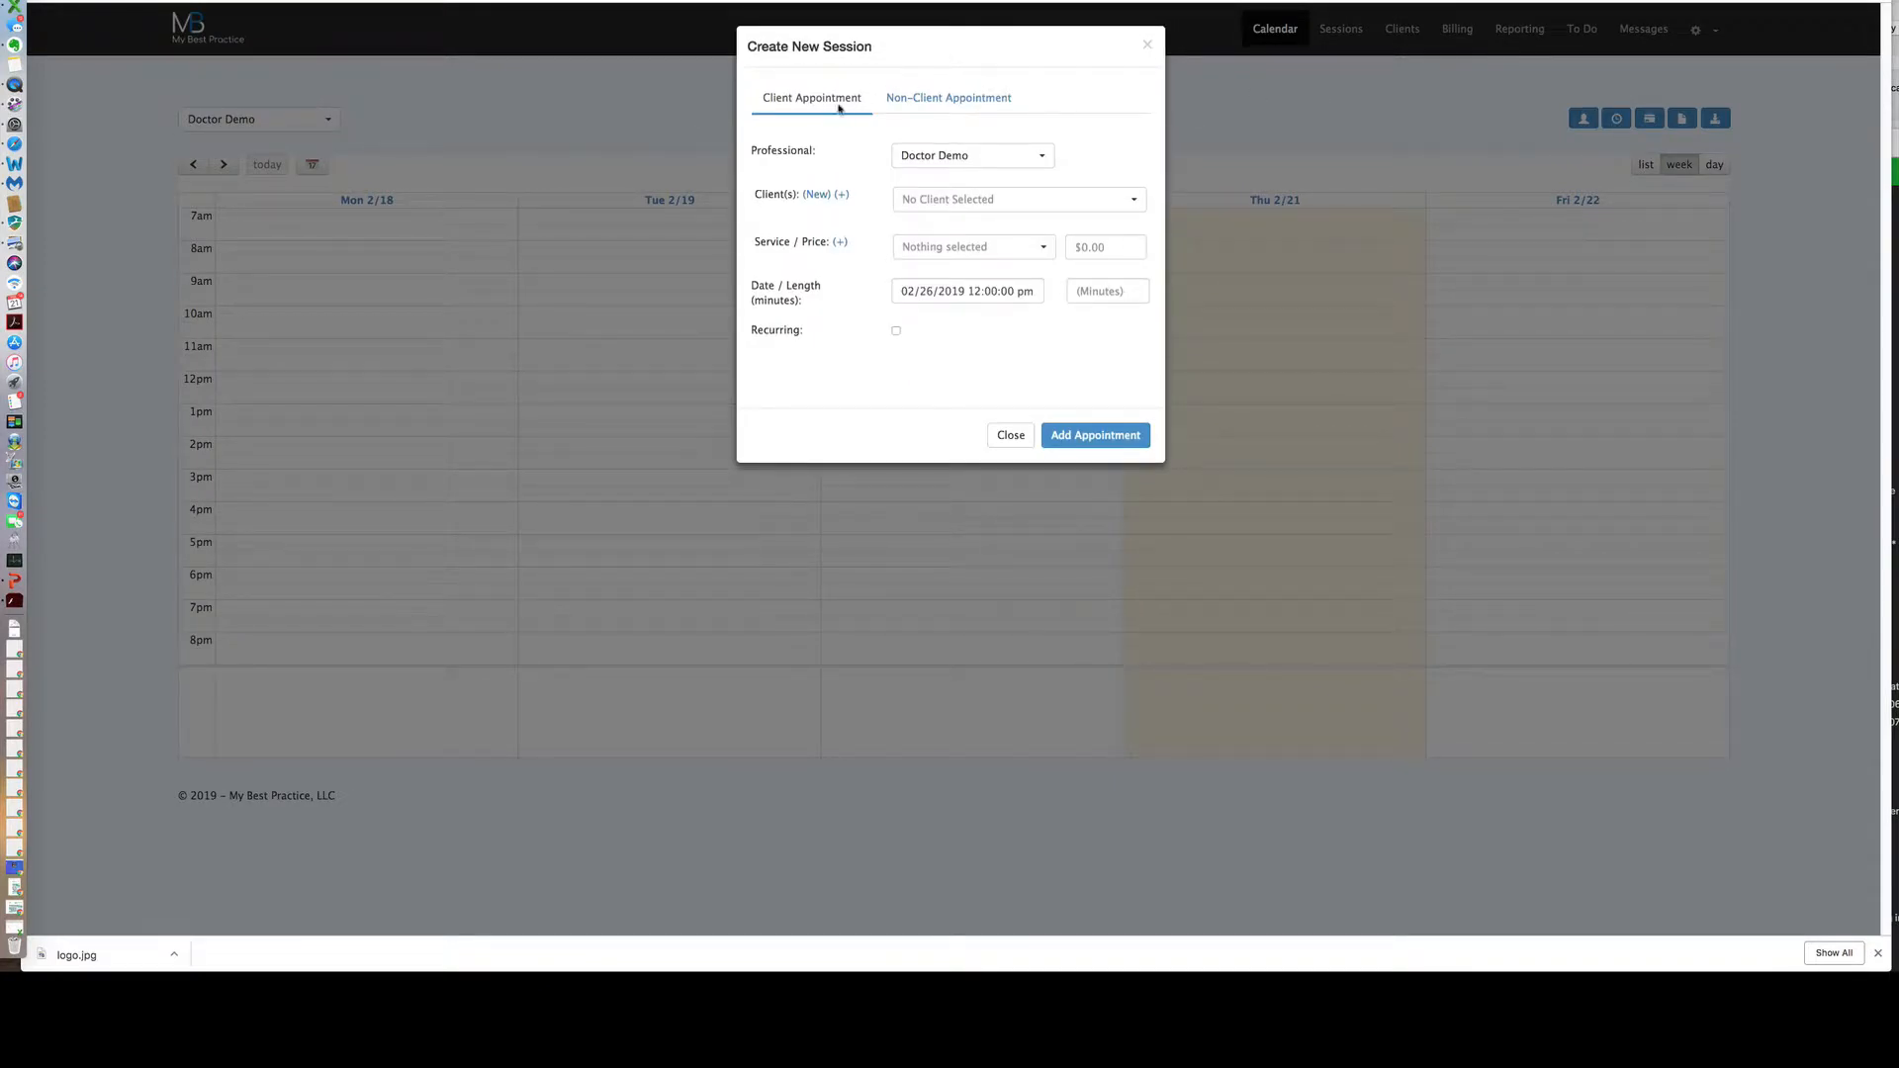
pyautogui.click(926, 111)
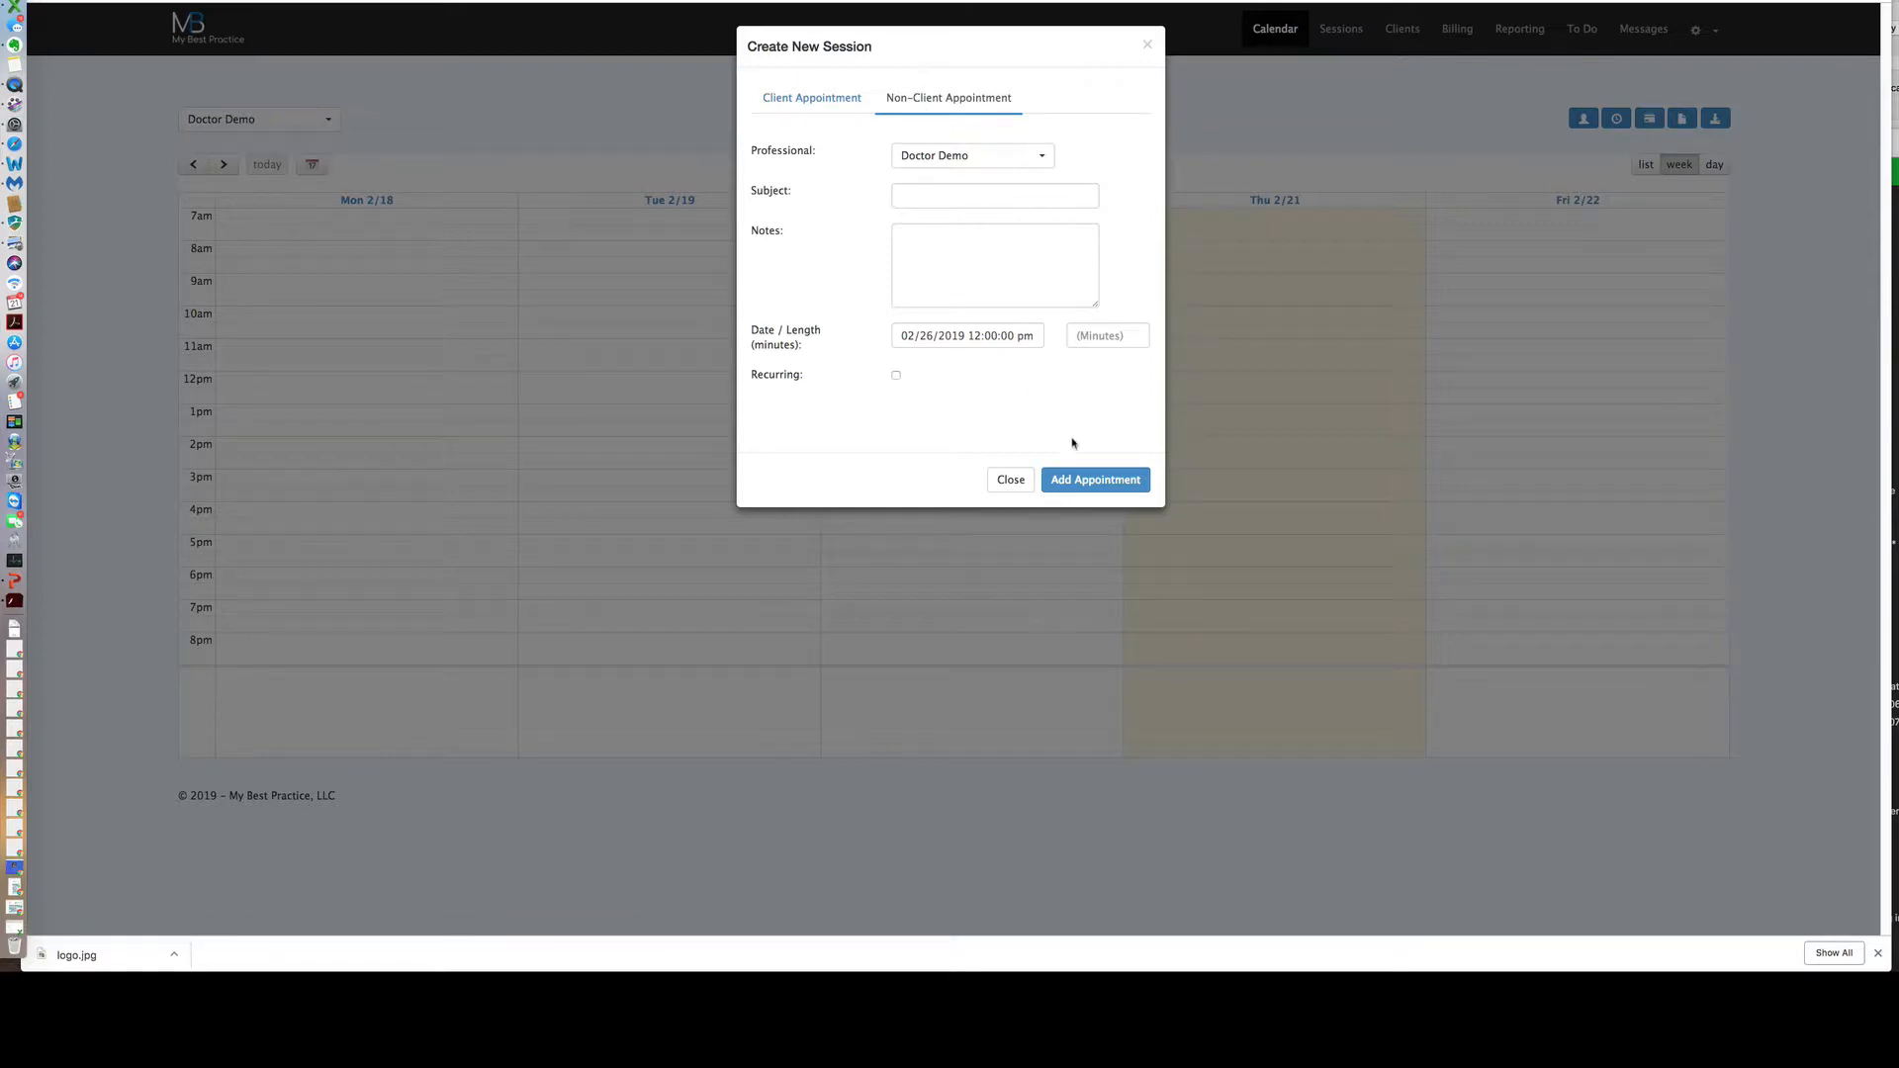
pyautogui.click(828, 111)
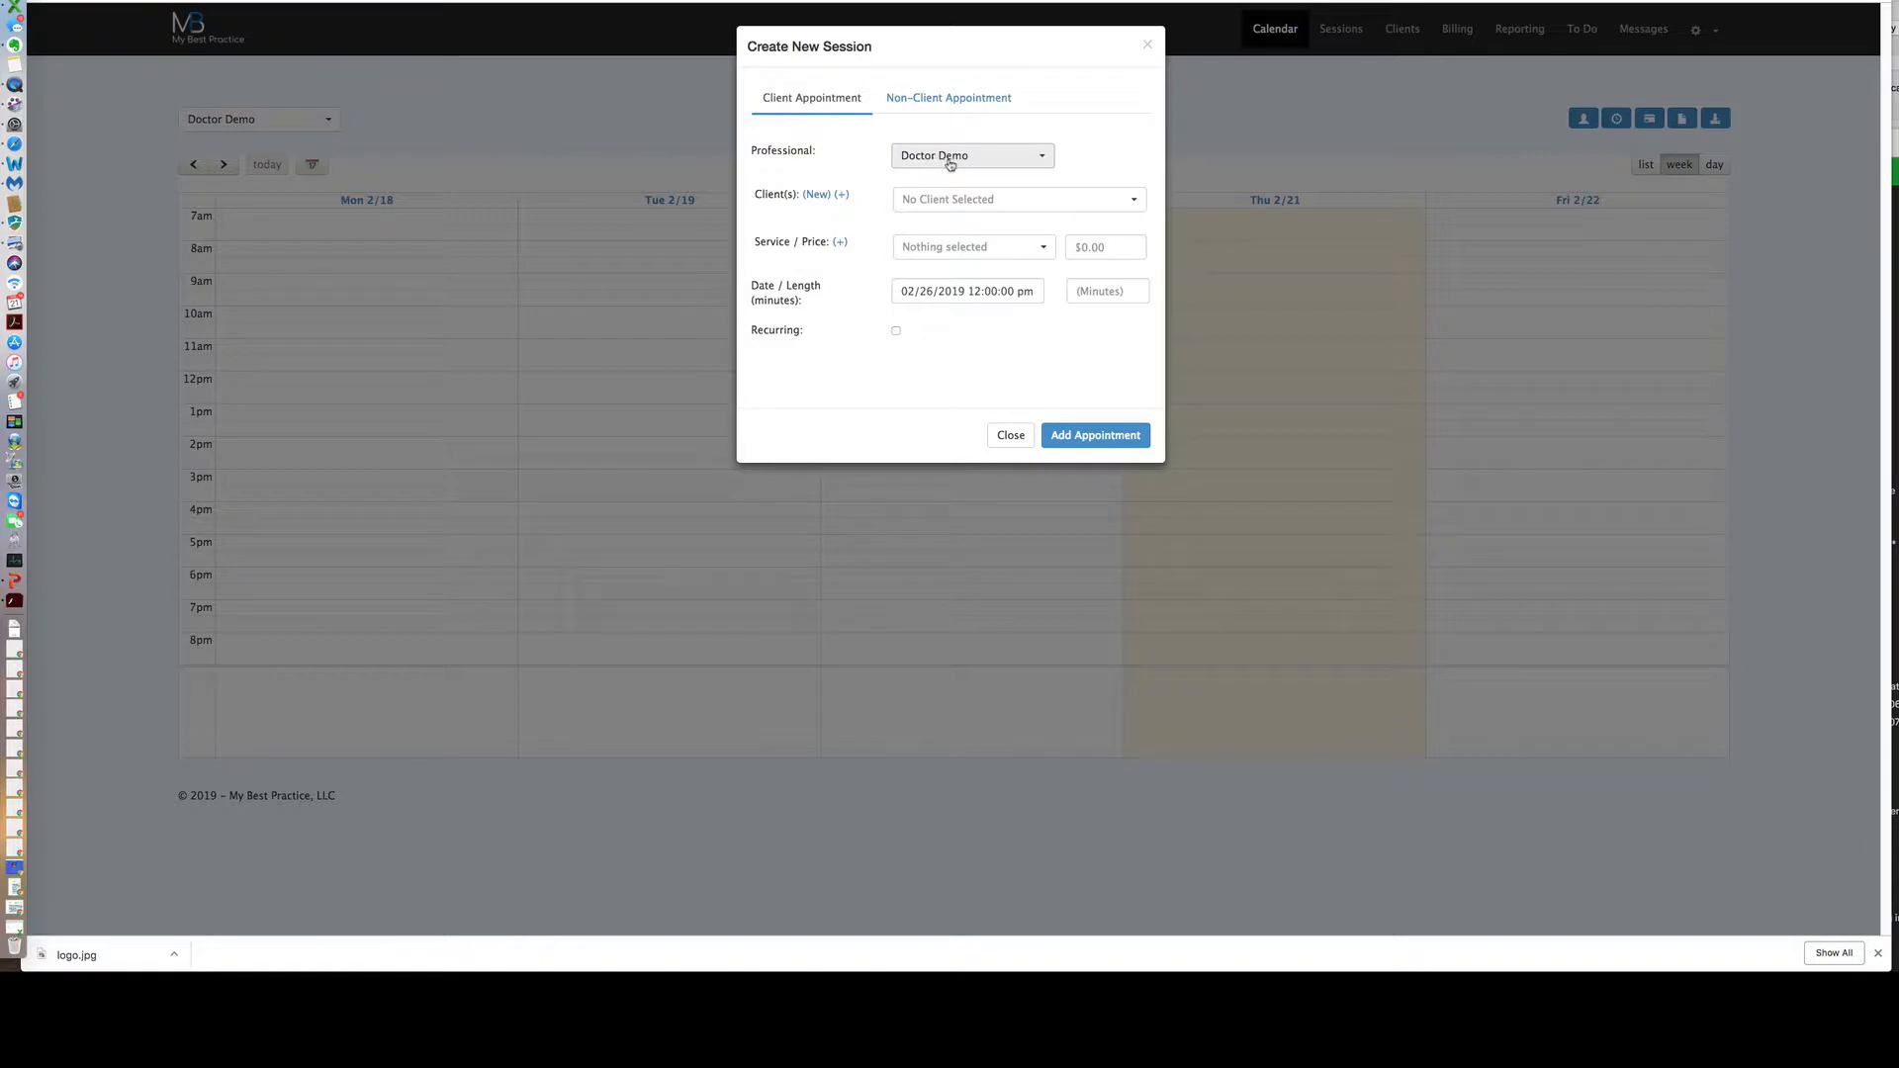
# Assign the session to Doctor Demo and pick a client found by last-name search.
pyautogui.click(1040, 161)
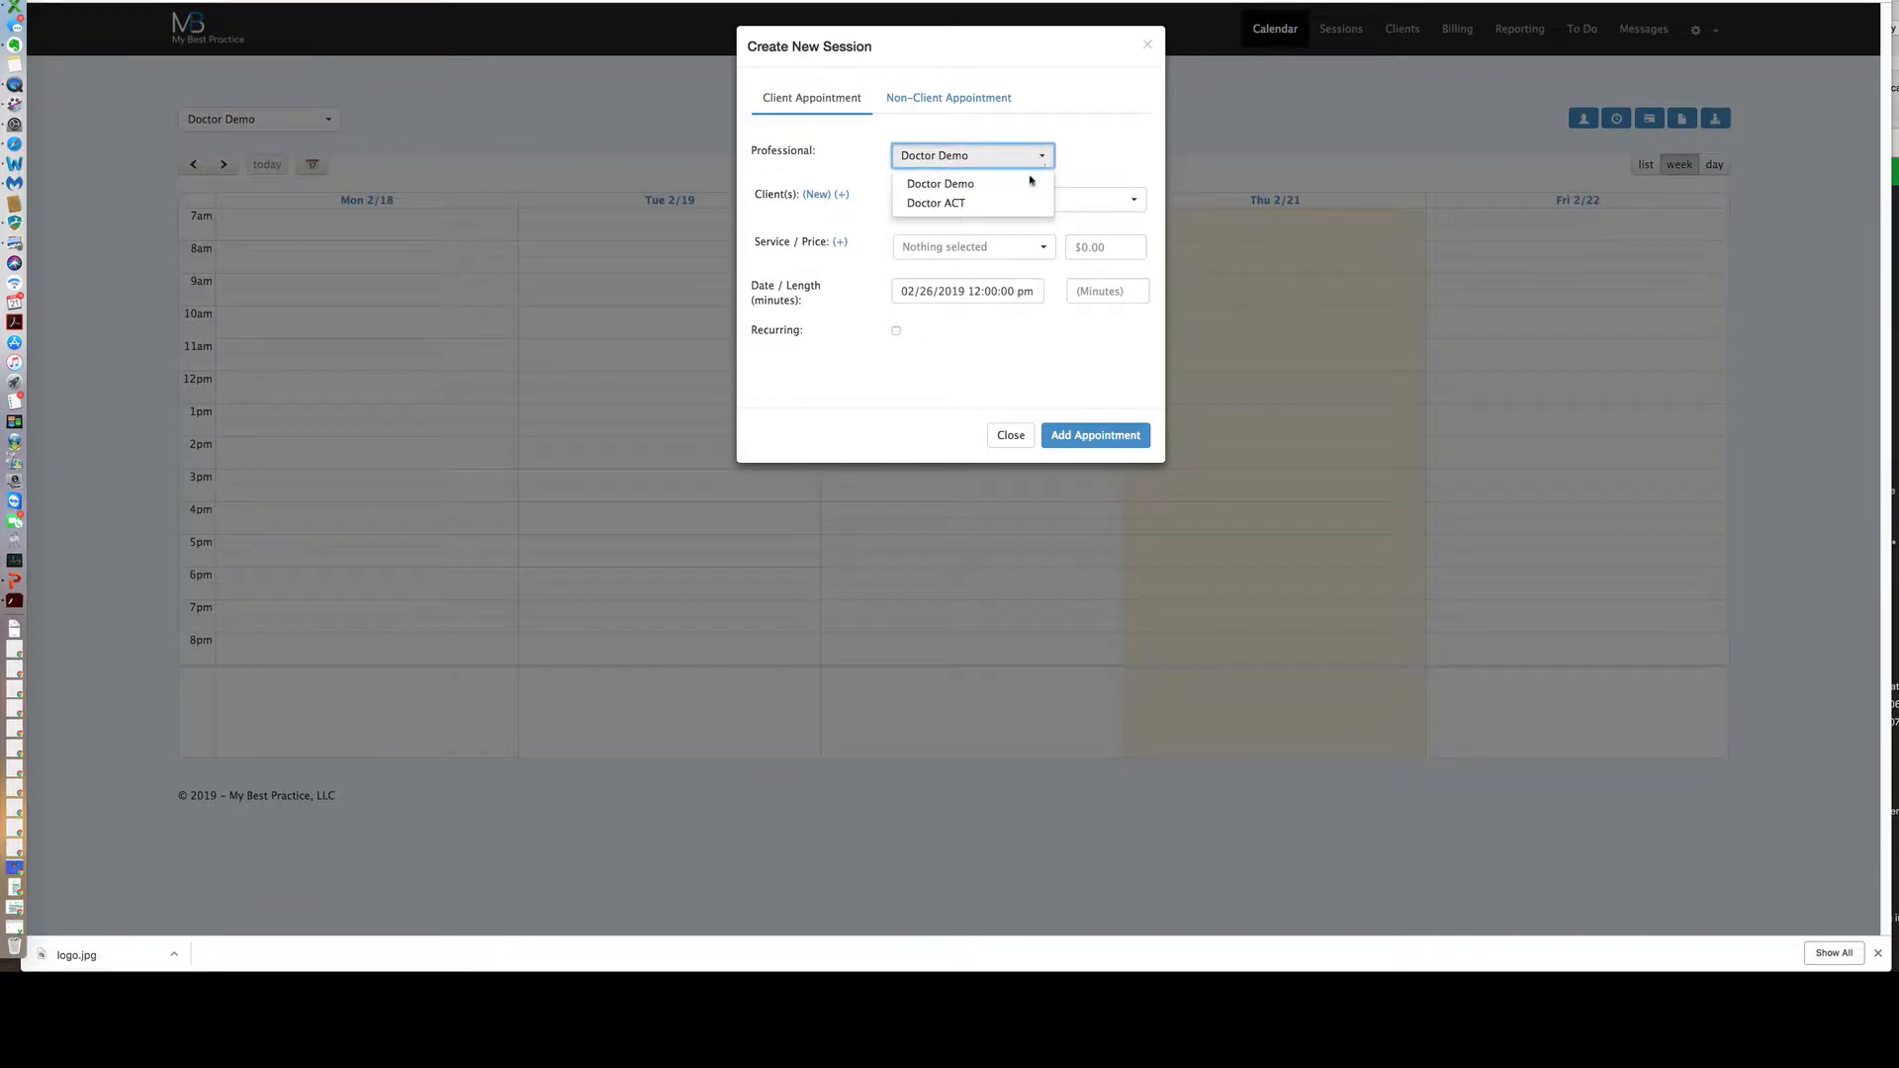
pyautogui.click(1018, 207)
pyautogui.click(1035, 161)
pyautogui.click(1029, 182)
pyautogui.click(1044, 200)
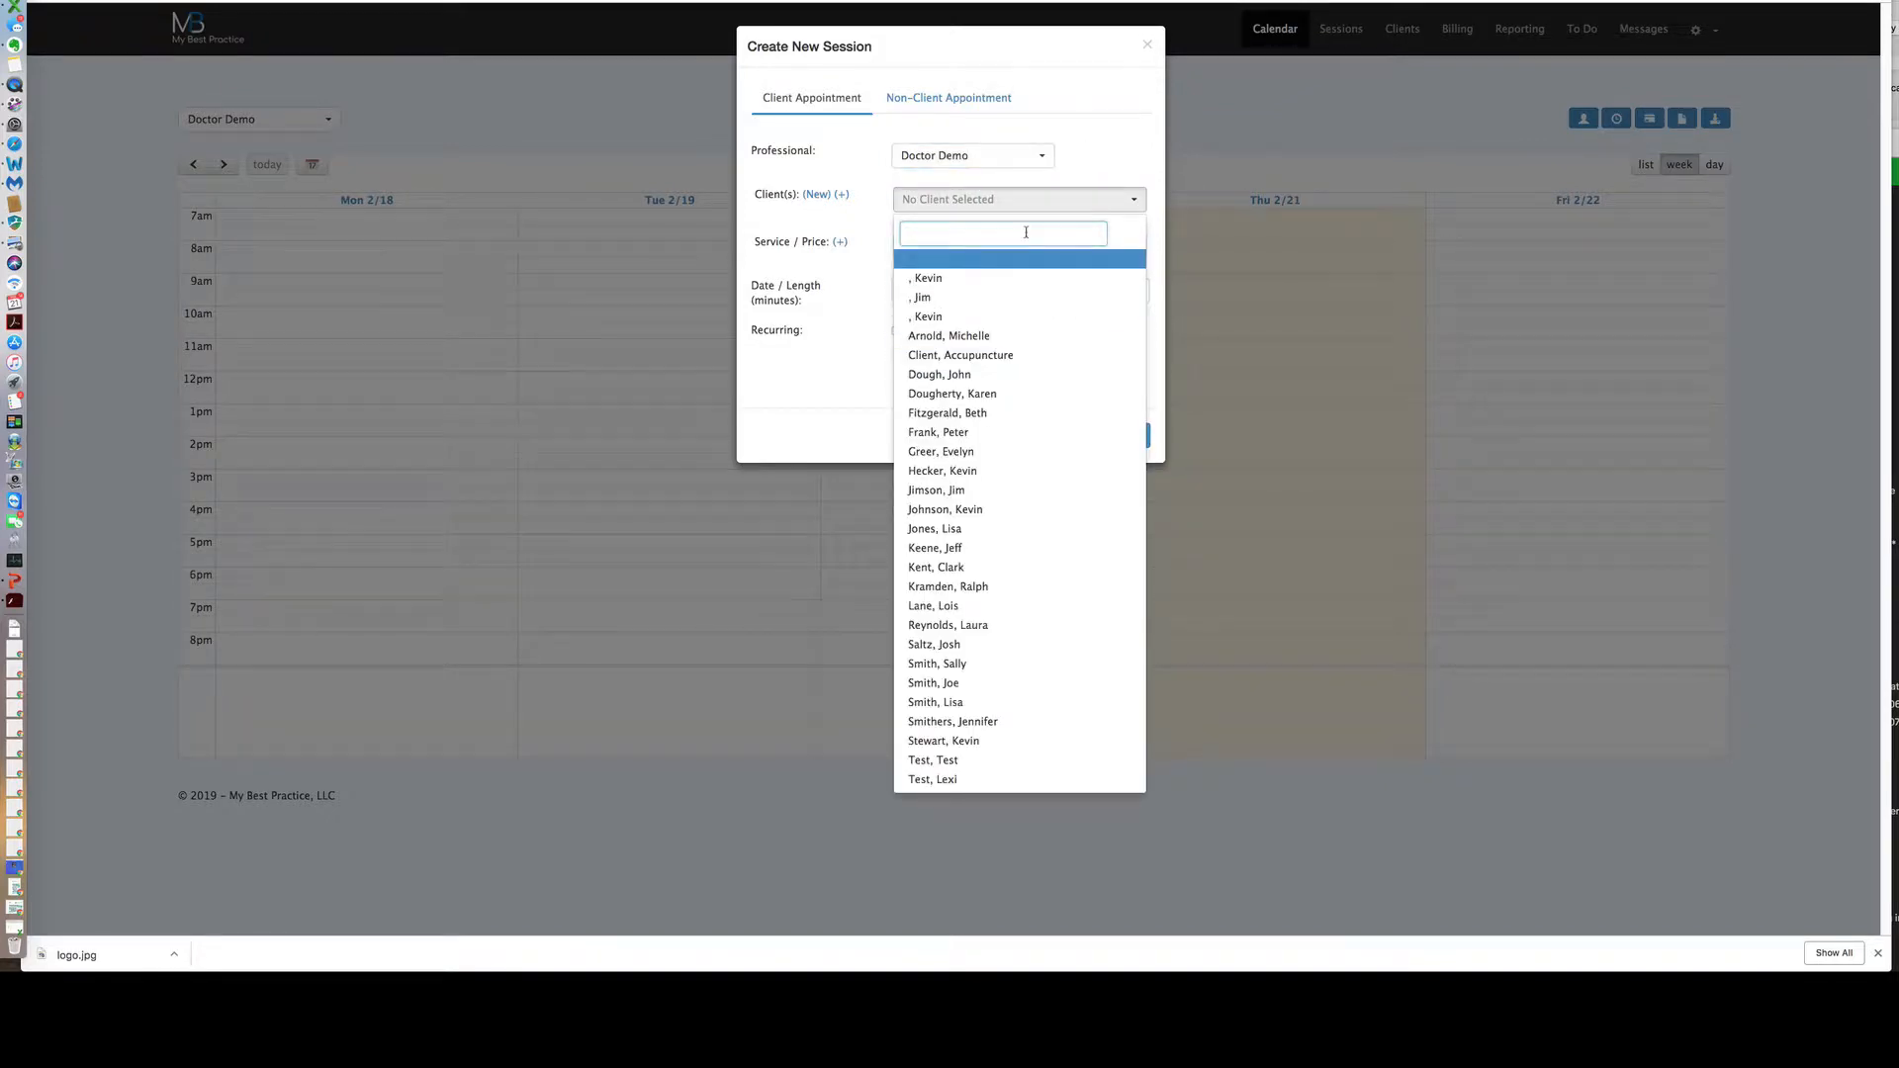
pyautogui.write('jones')
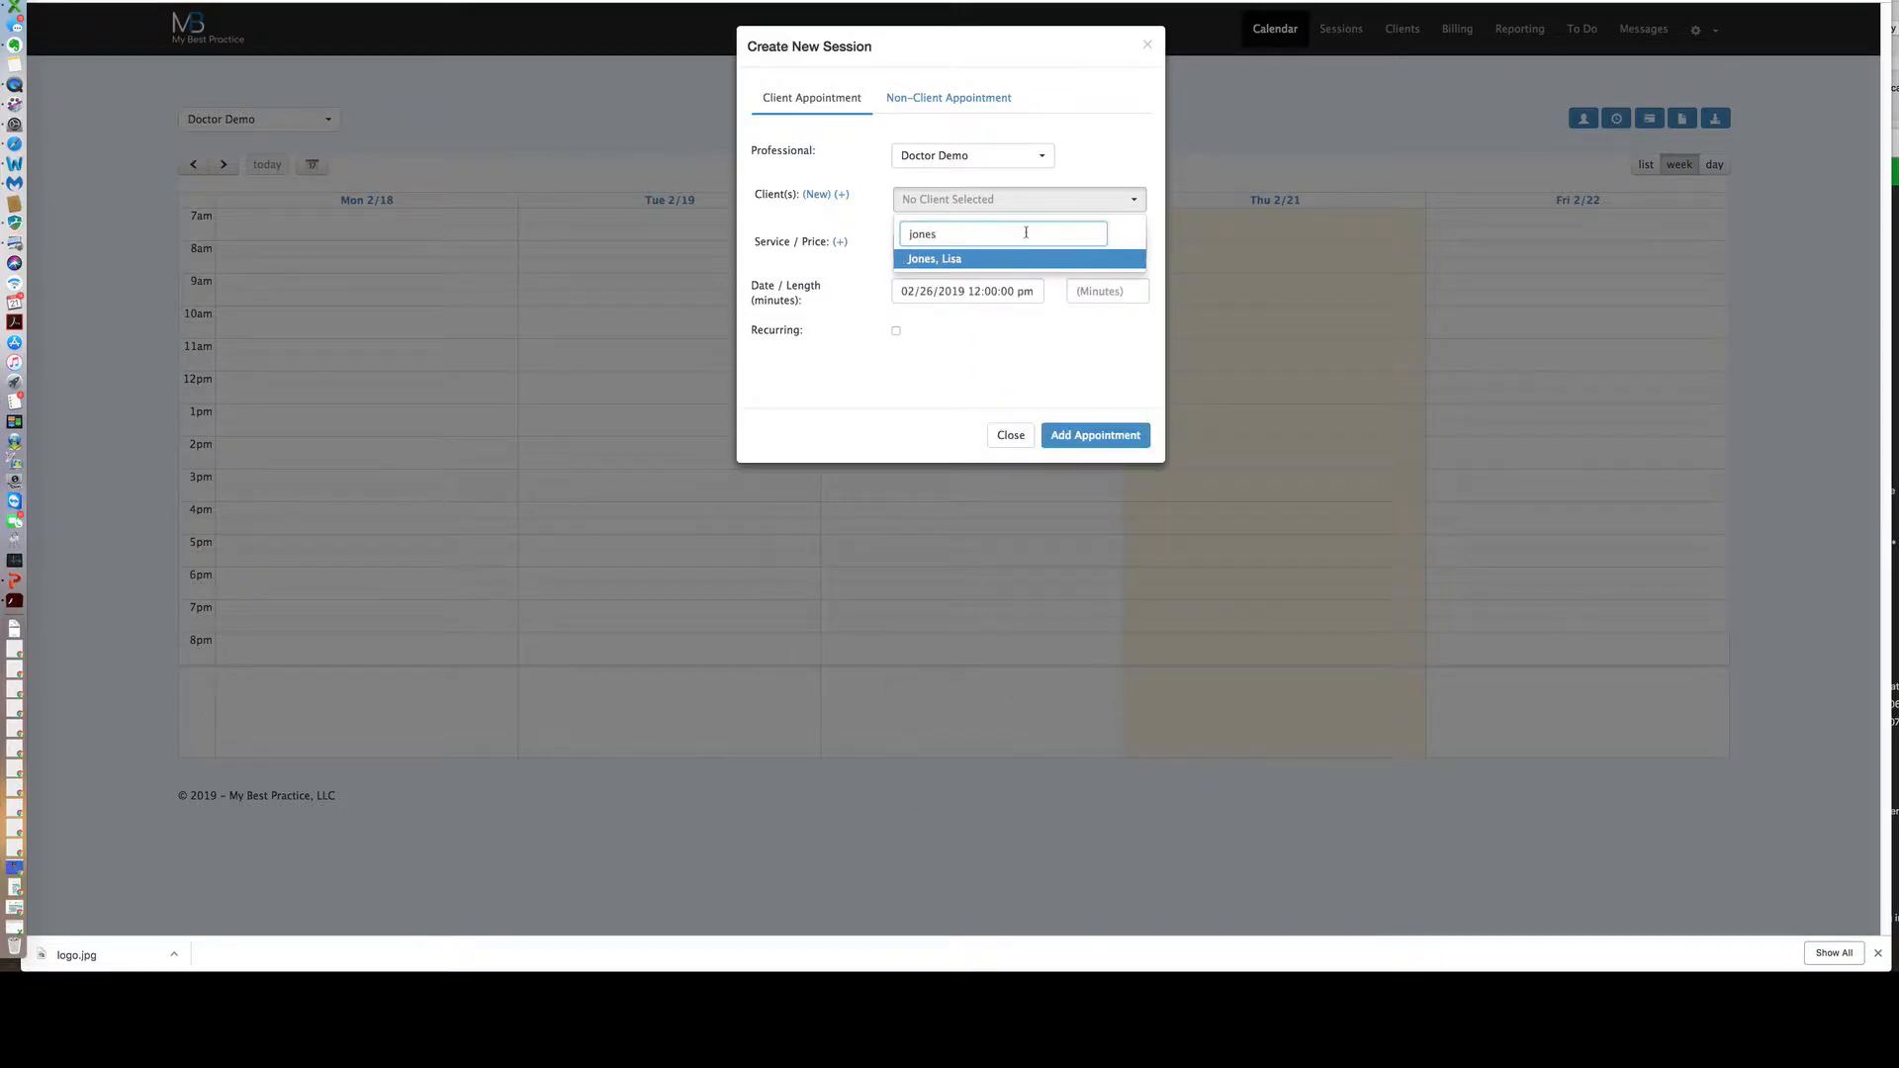
pyautogui.click(972, 261)
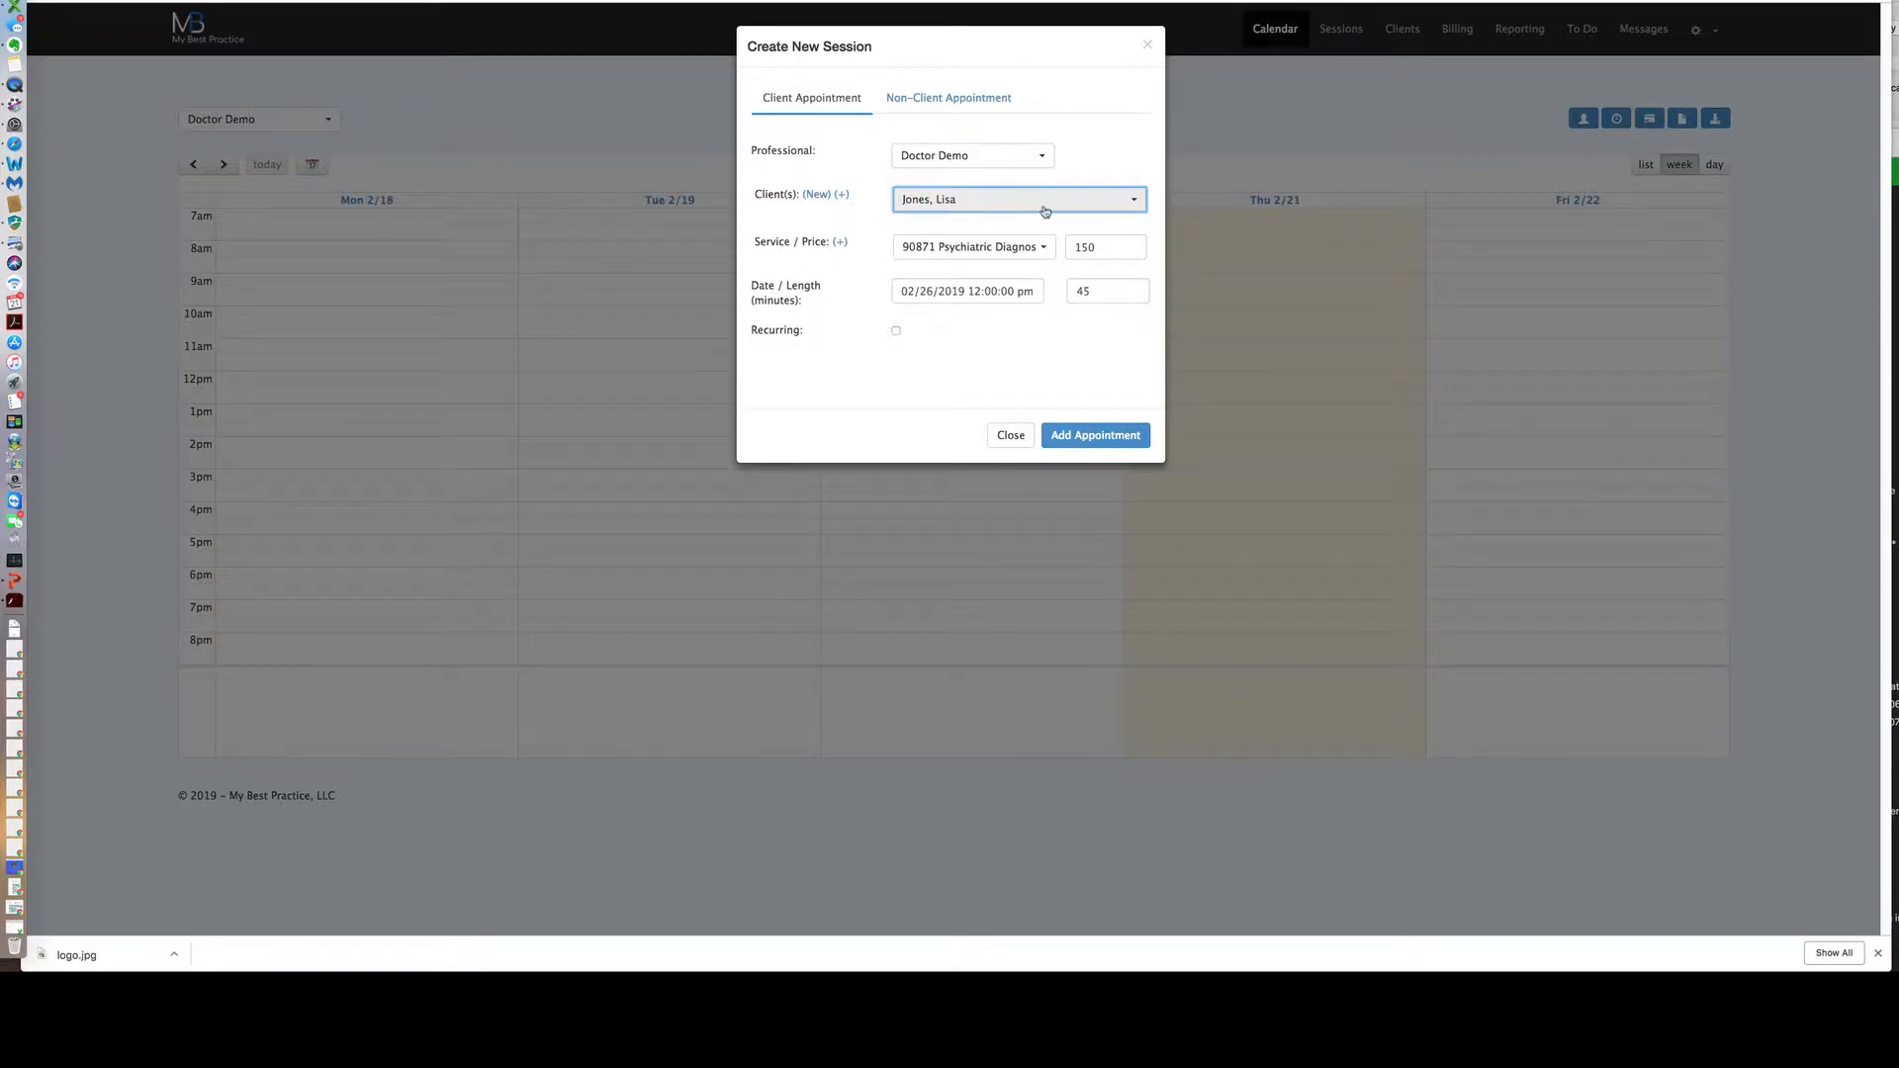
# Choose the 90832 Individual Therapy, 30 min service priced at 150.
pyautogui.click(1044, 249)
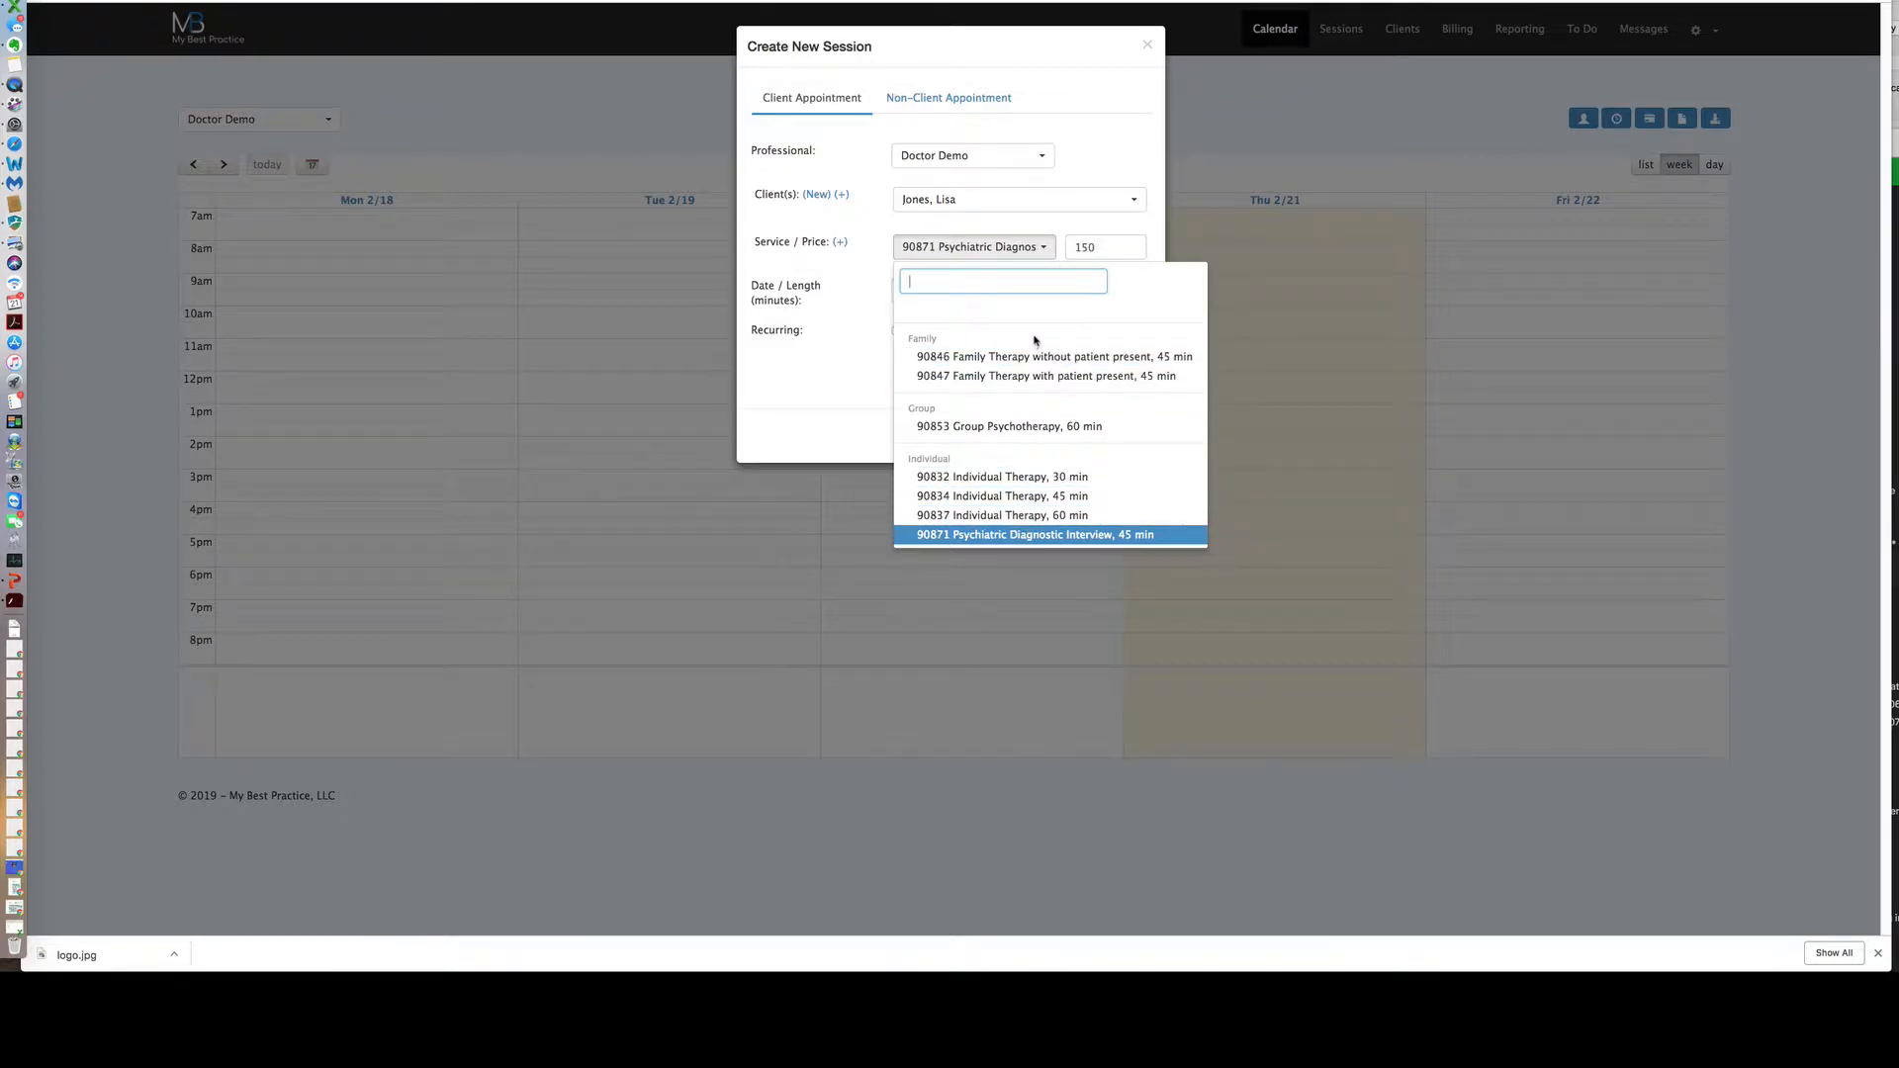
pyautogui.click(1038, 477)
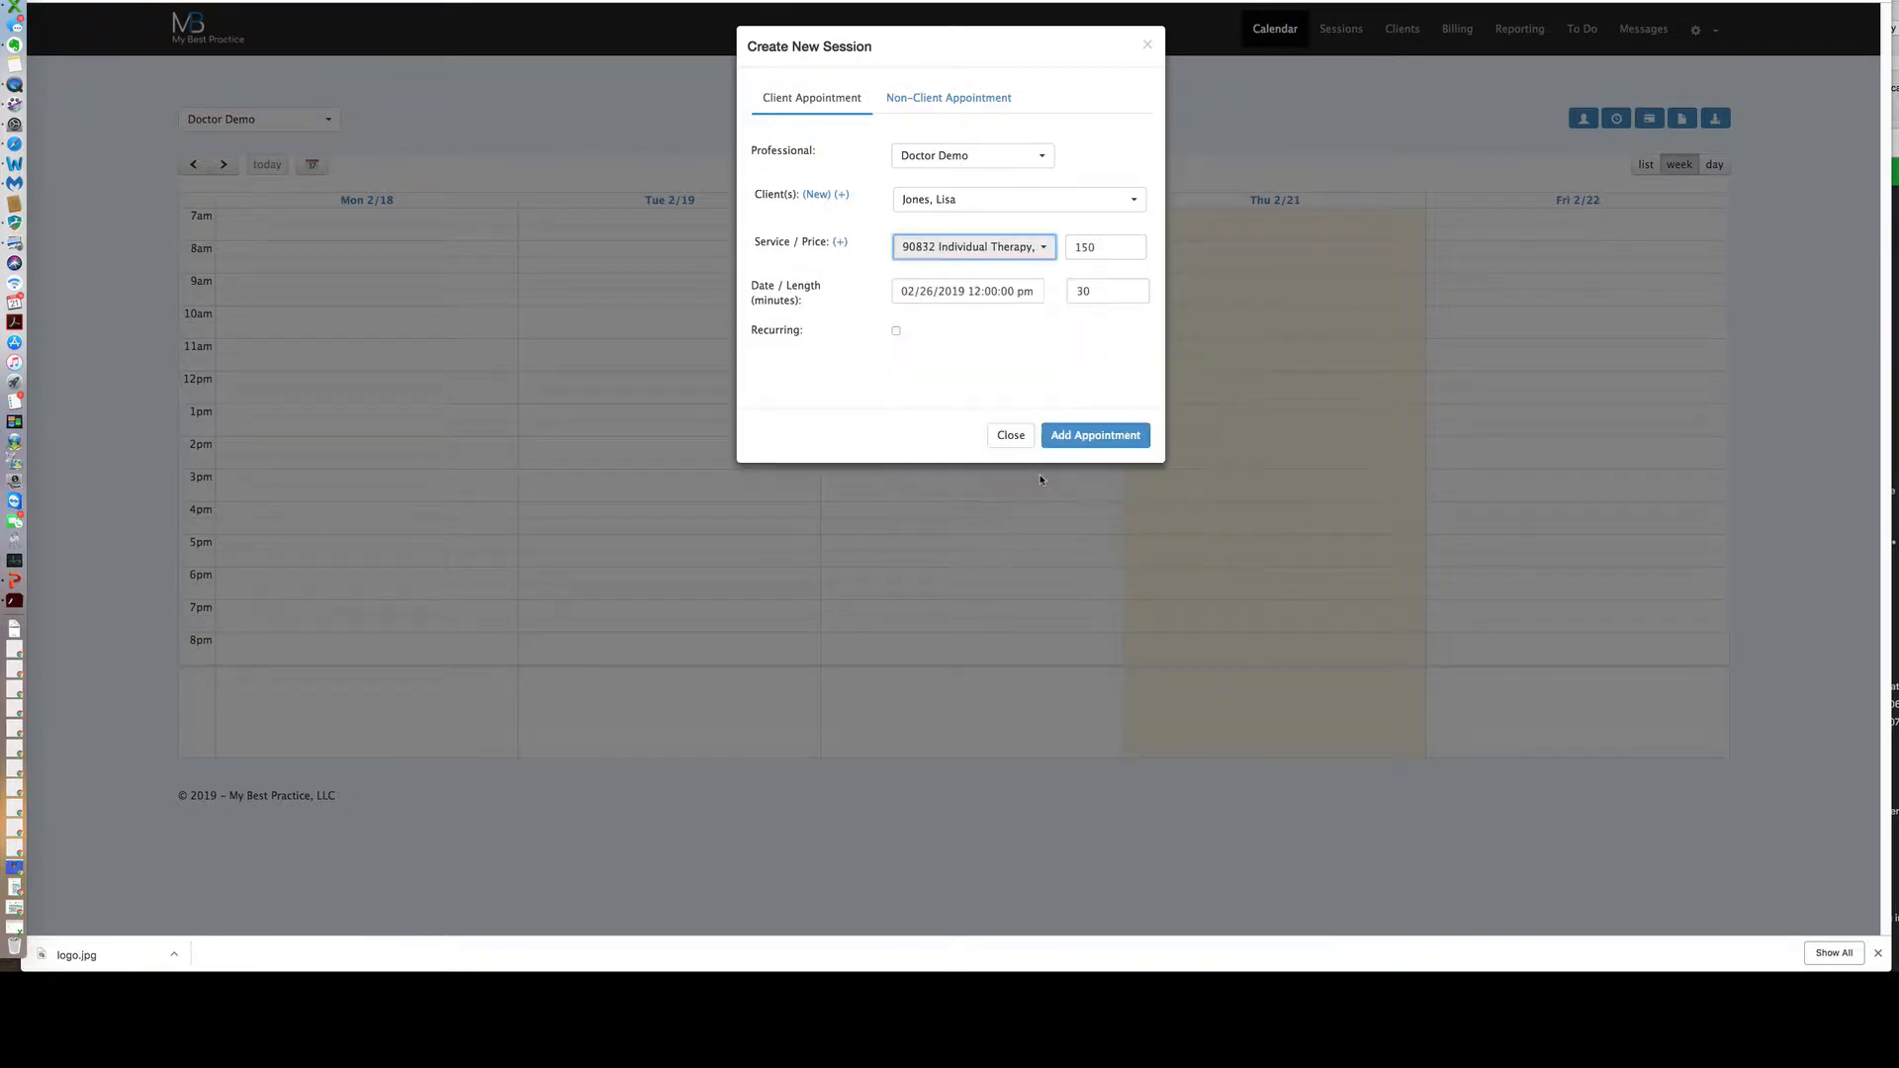
pyautogui.click(1105, 247)
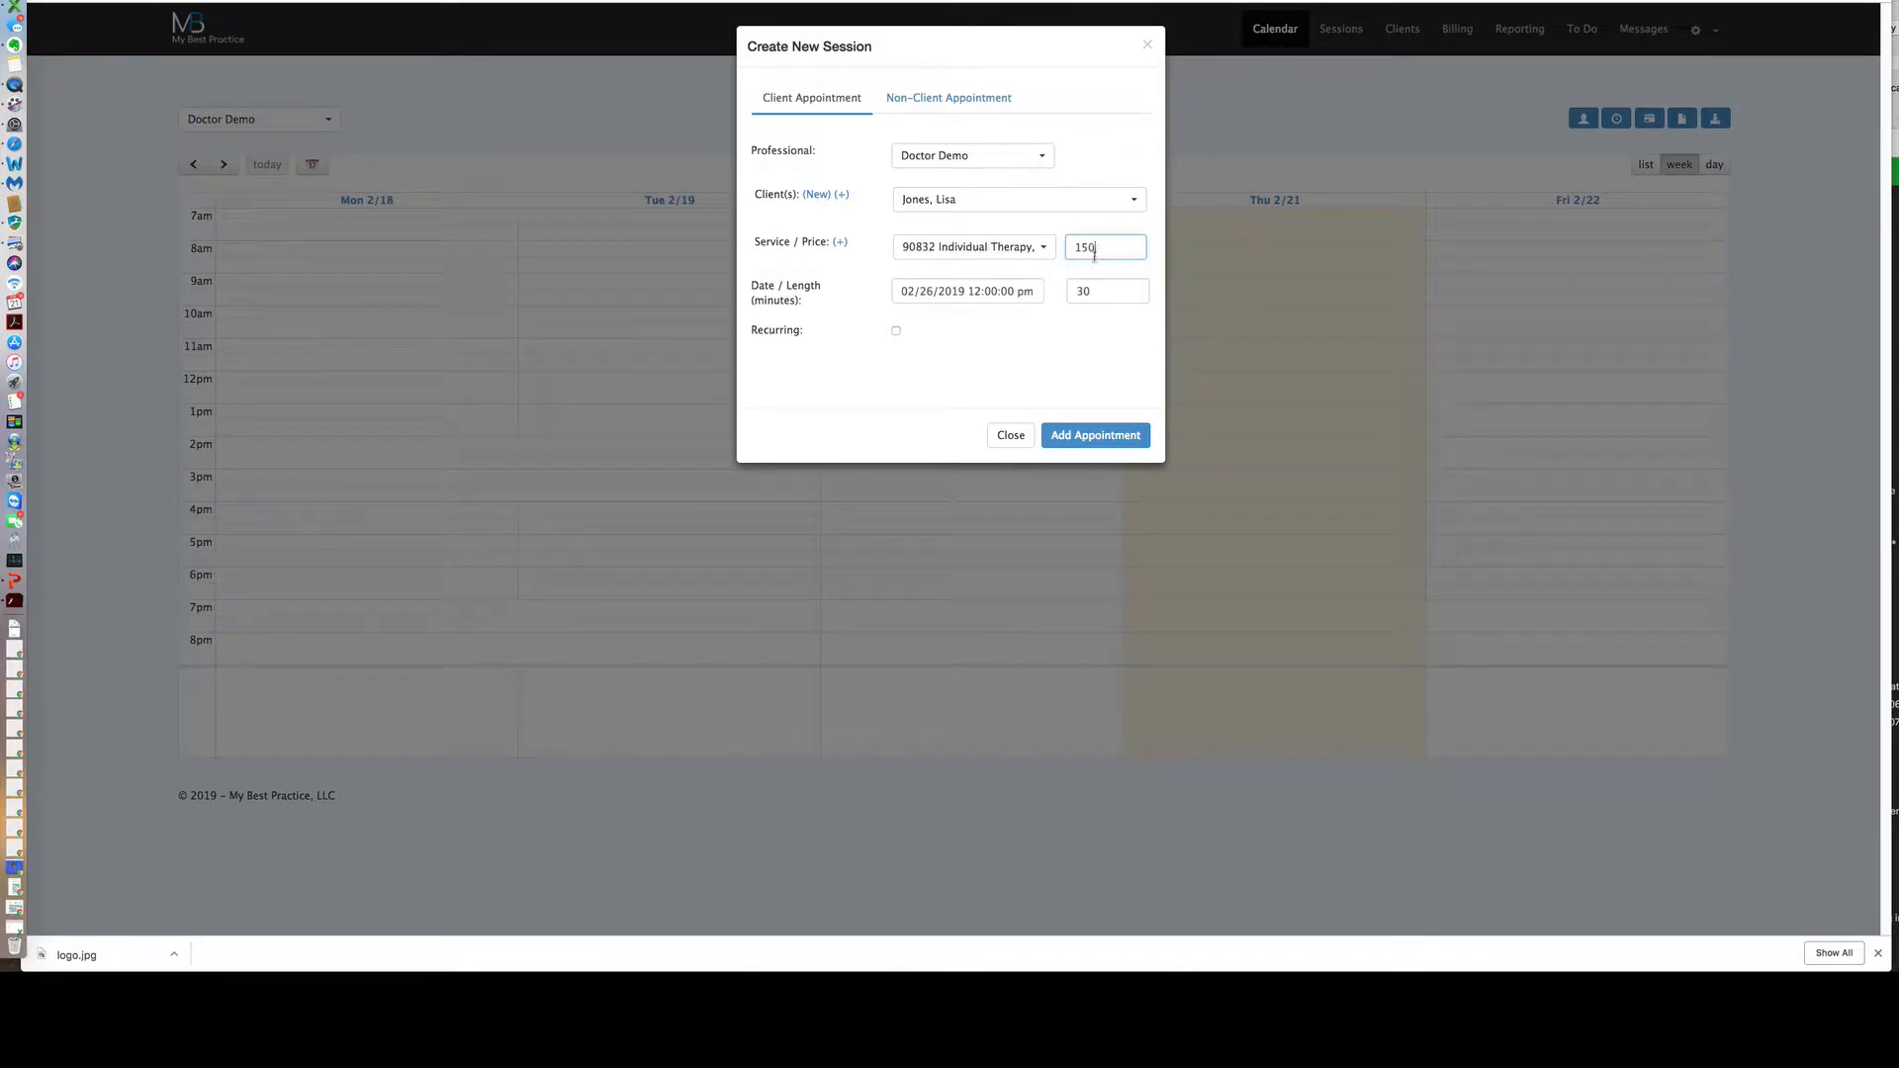
# Set the session date to 02/21/2019 with a 12:30 start time.
pyautogui.click(994, 295)
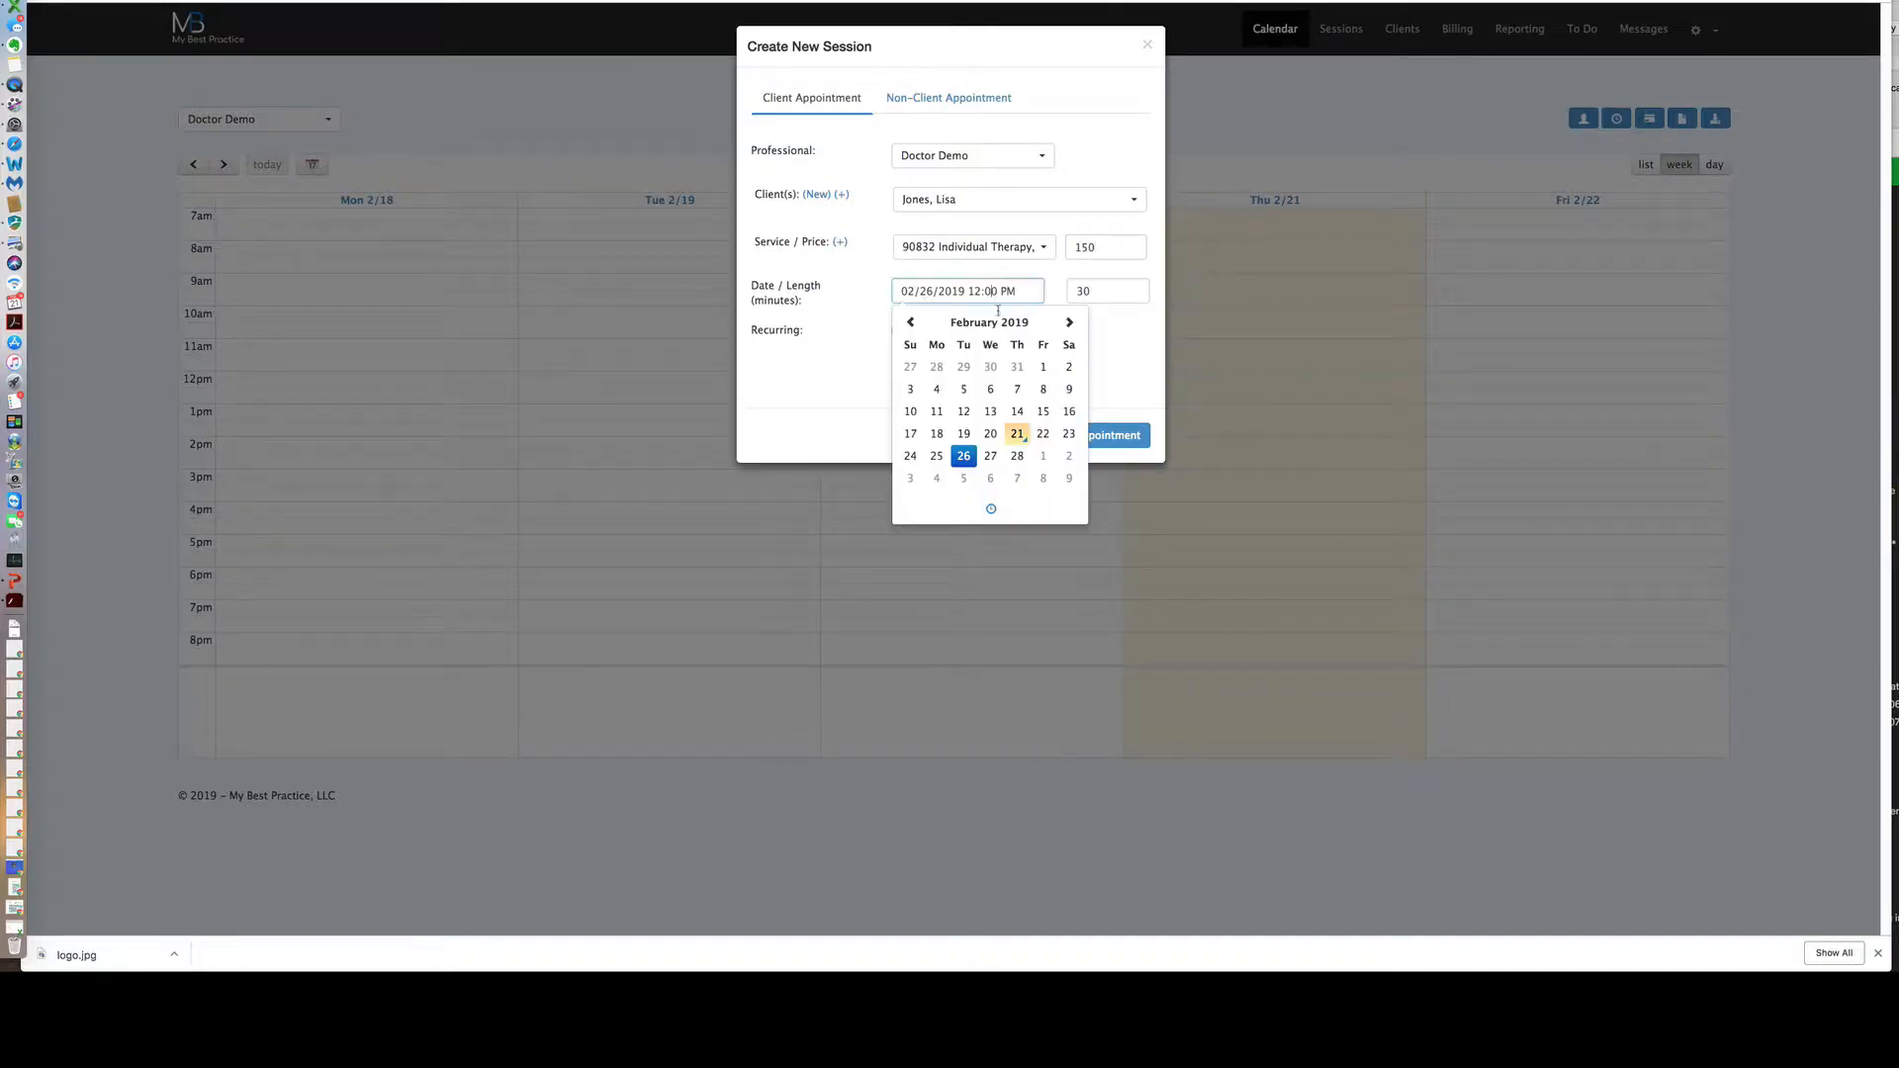
pyautogui.click(965, 437)
pyautogui.click(1017, 438)
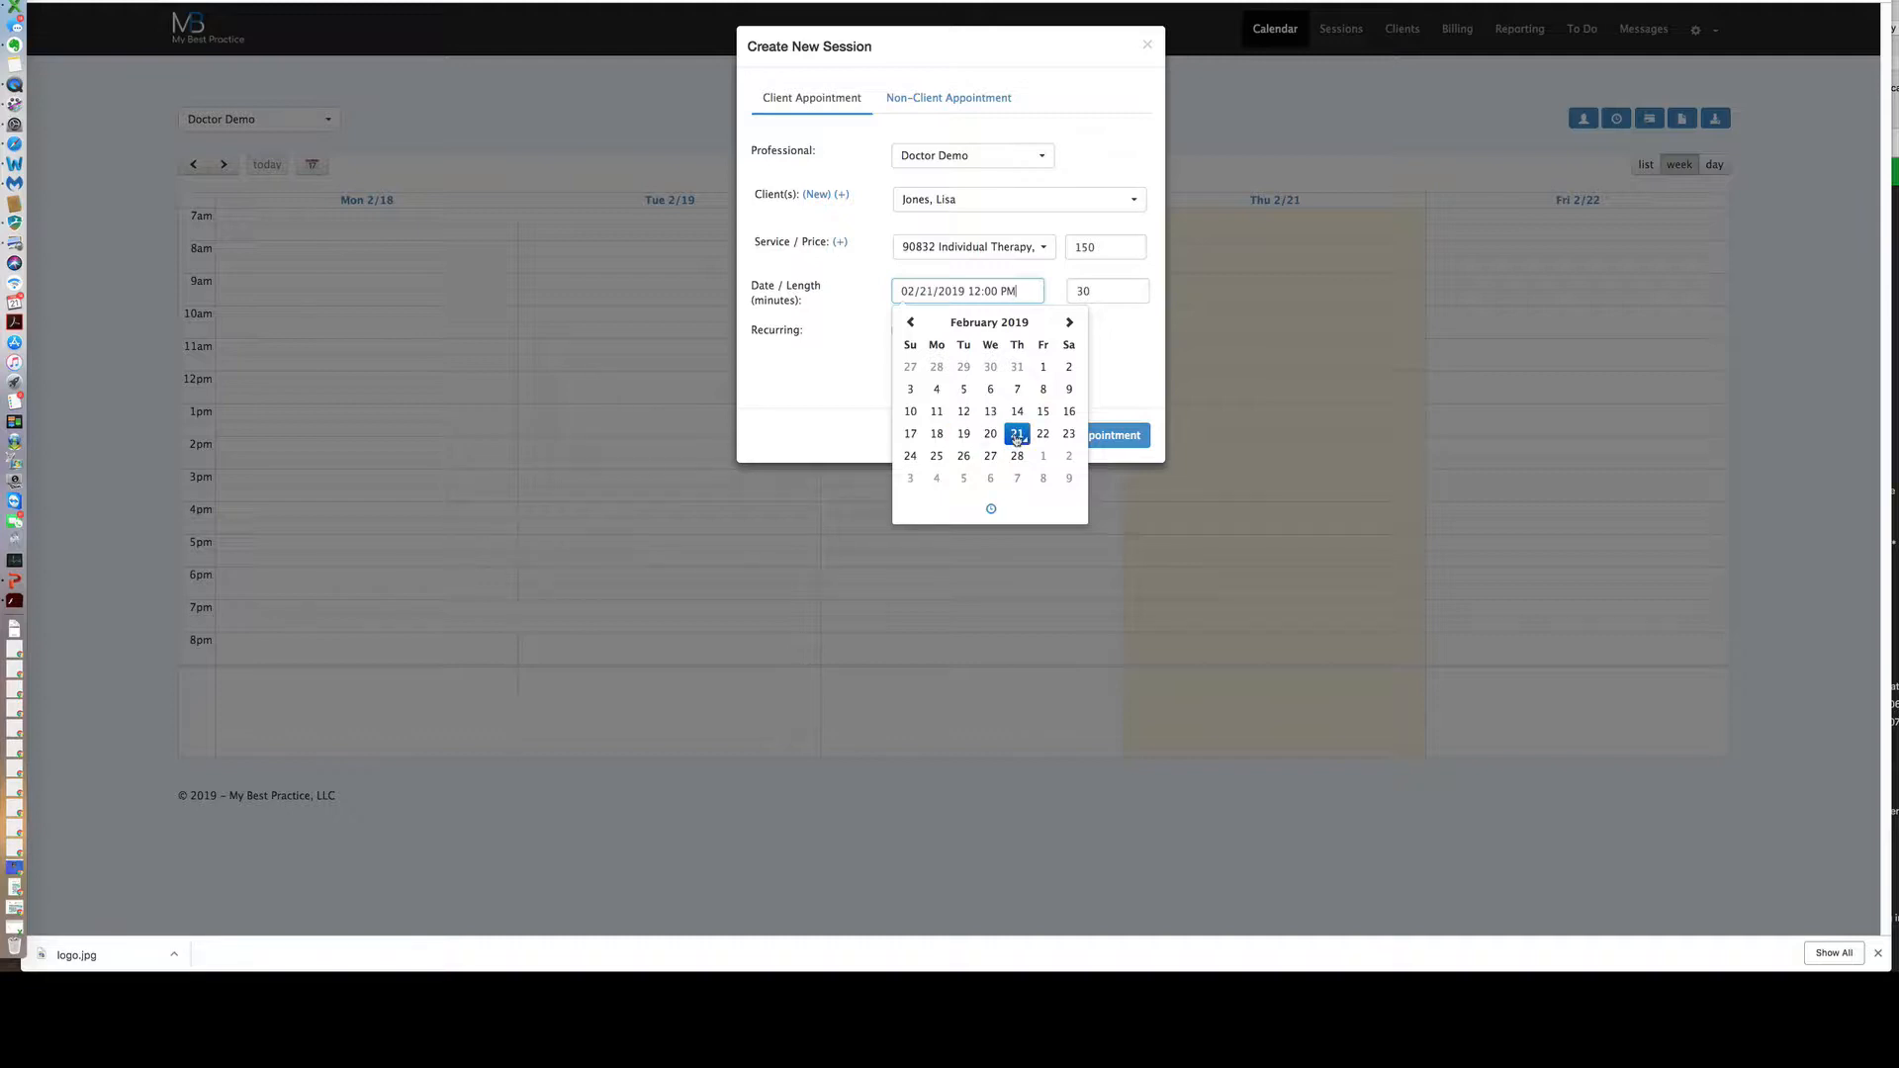
pyautogui.click(998, 290)
pyautogui.press('BackSpace')
pyautogui.press('BackSpace')
pyautogui.write('30')
pyautogui.click(1104, 342)
# Change the session length to 45 minutes and add the appointment to the calendar.
pyautogui.doubleClick(1086, 292)
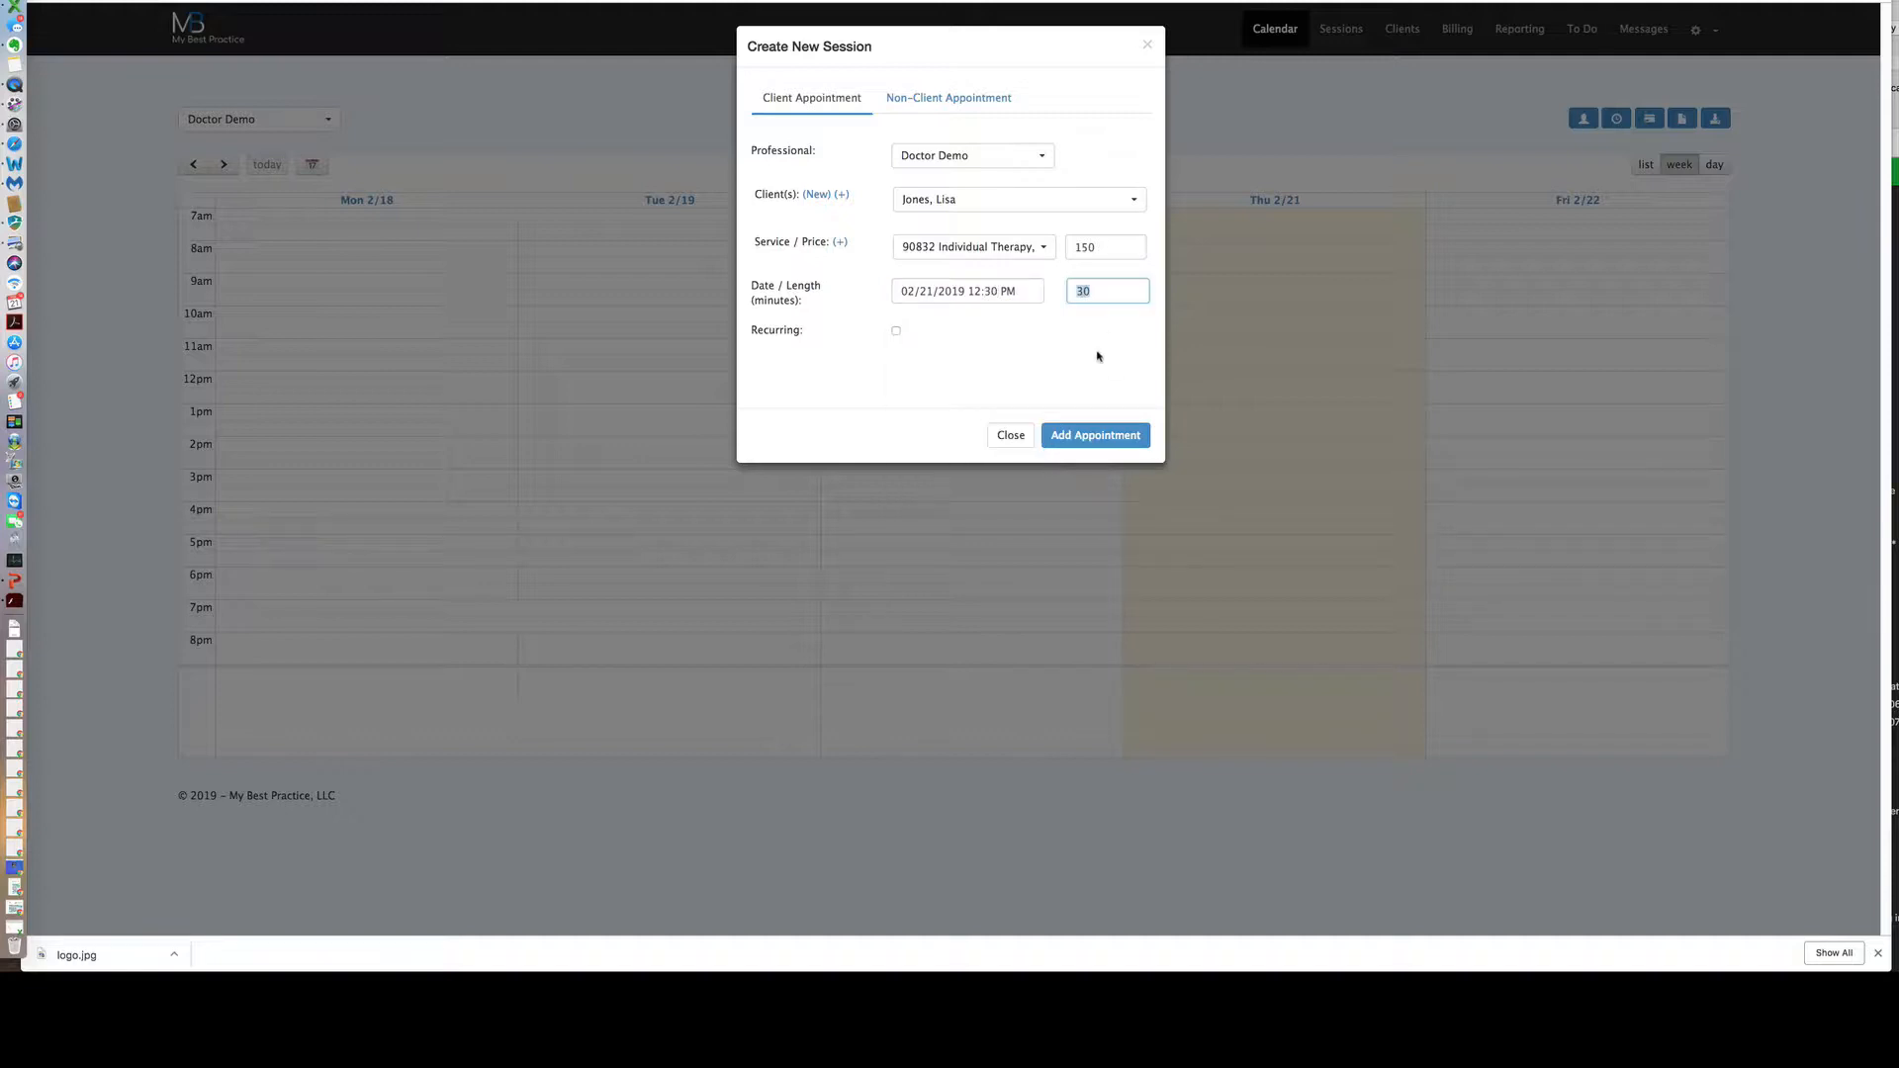
pyautogui.write('45')
pyautogui.click(1076, 386)
pyautogui.click(1066, 436)
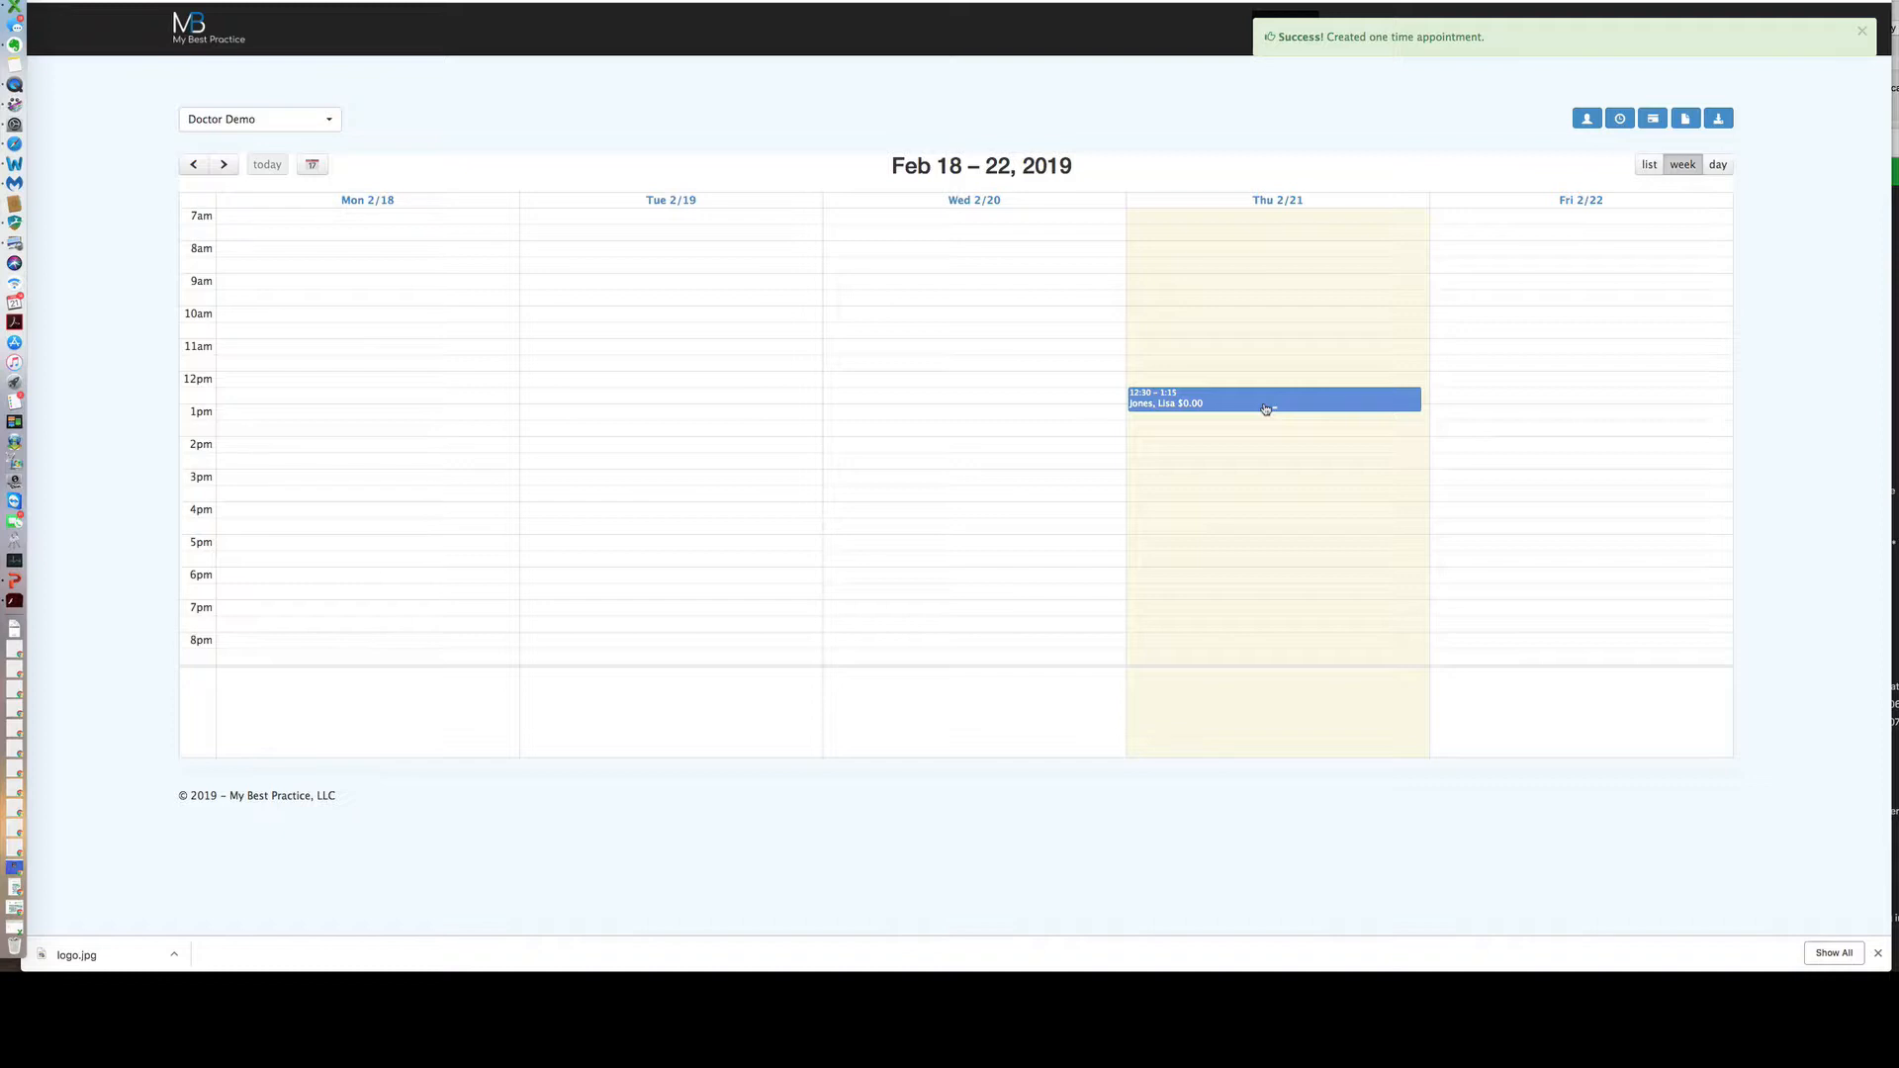
pyautogui.click(1323, 403)
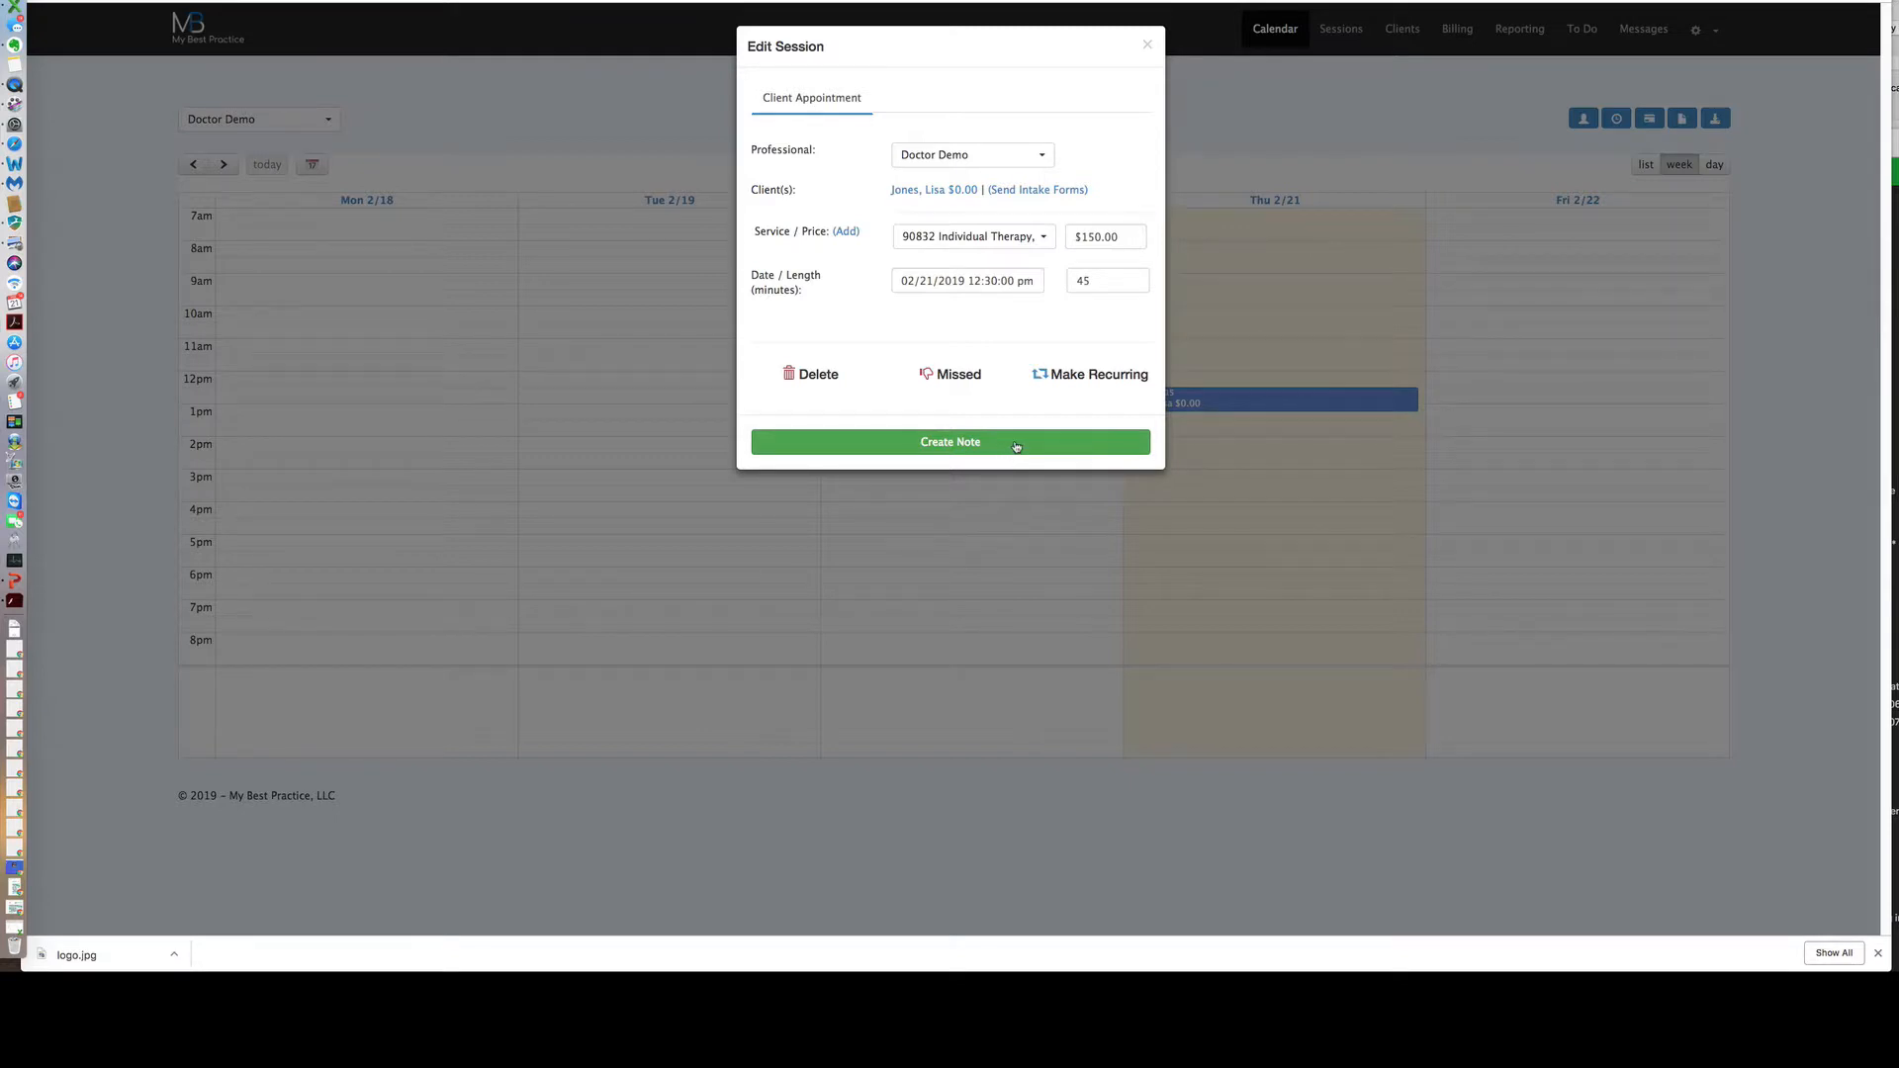
pyautogui.click(1016, 445)
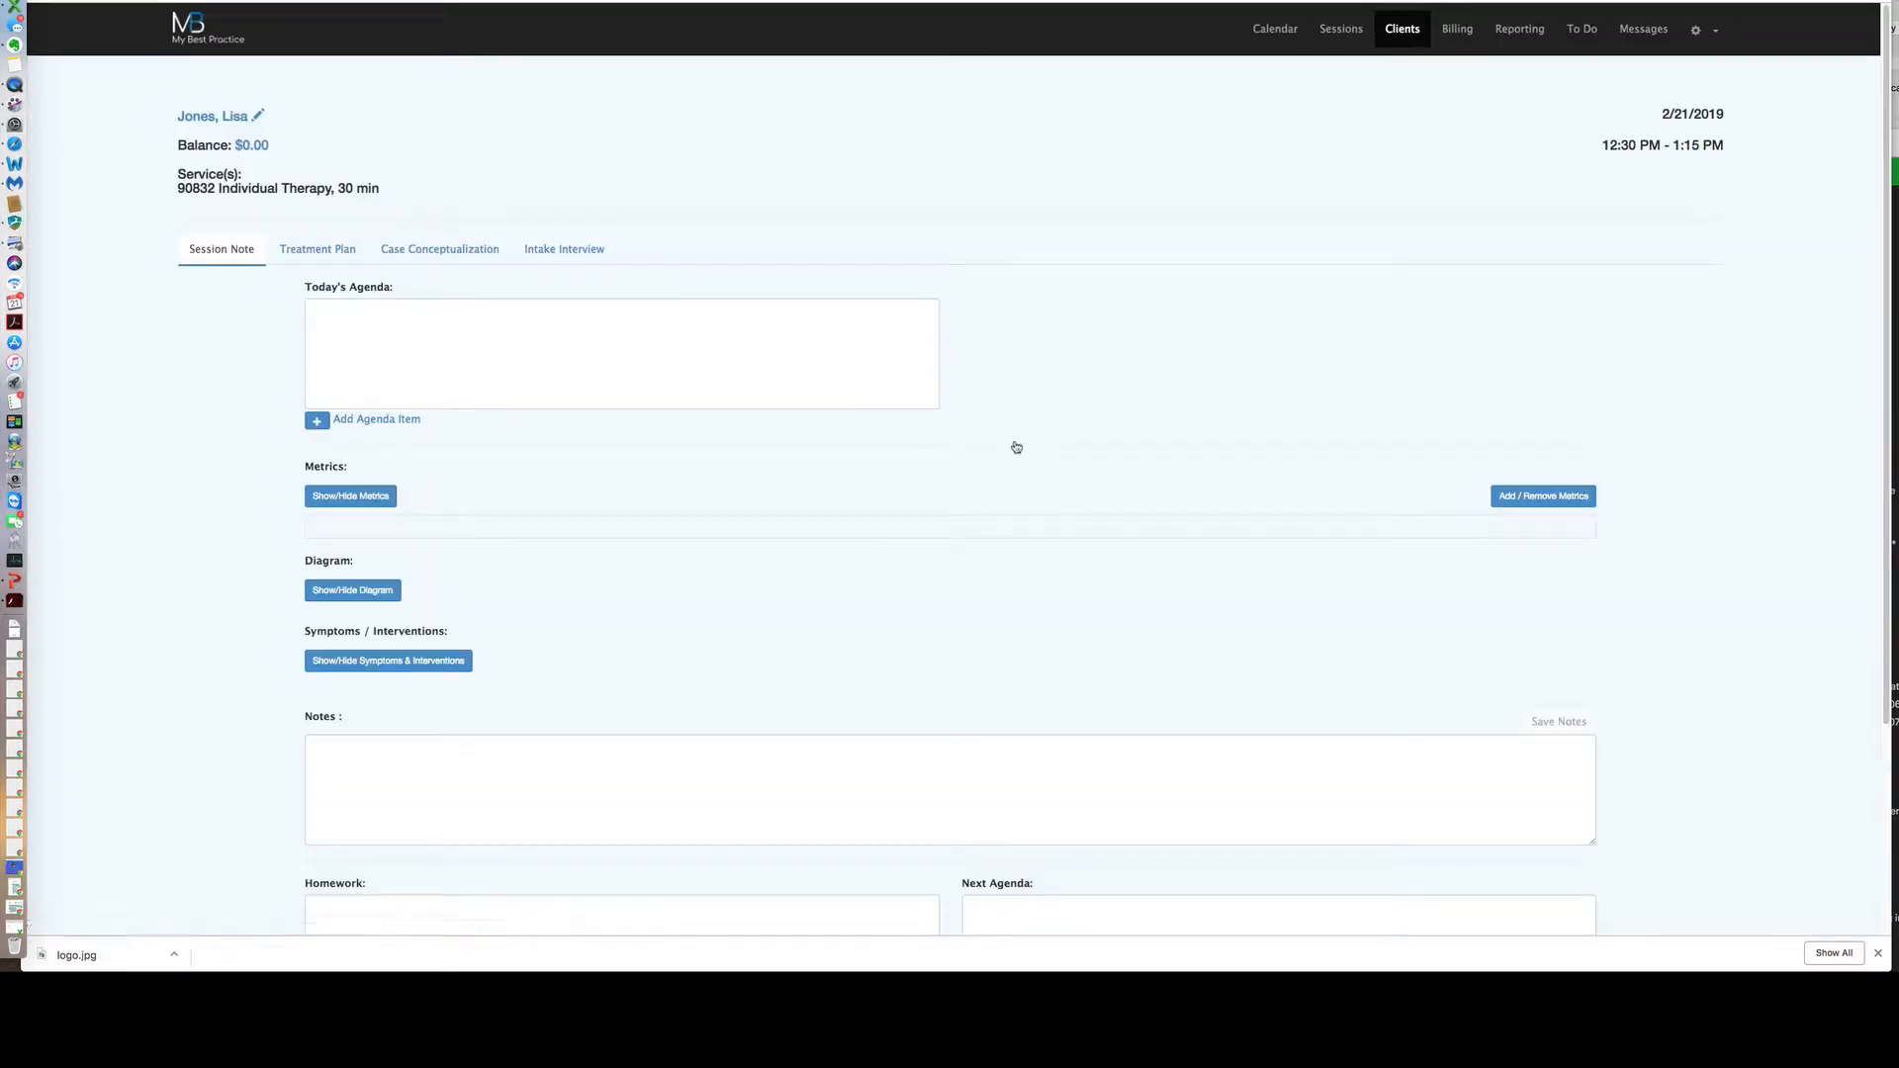
pyautogui.scroll(-1, 1063, 430)
pyautogui.scroll(-1, 1063, 429)
pyautogui.scroll(2, 1088, 396)
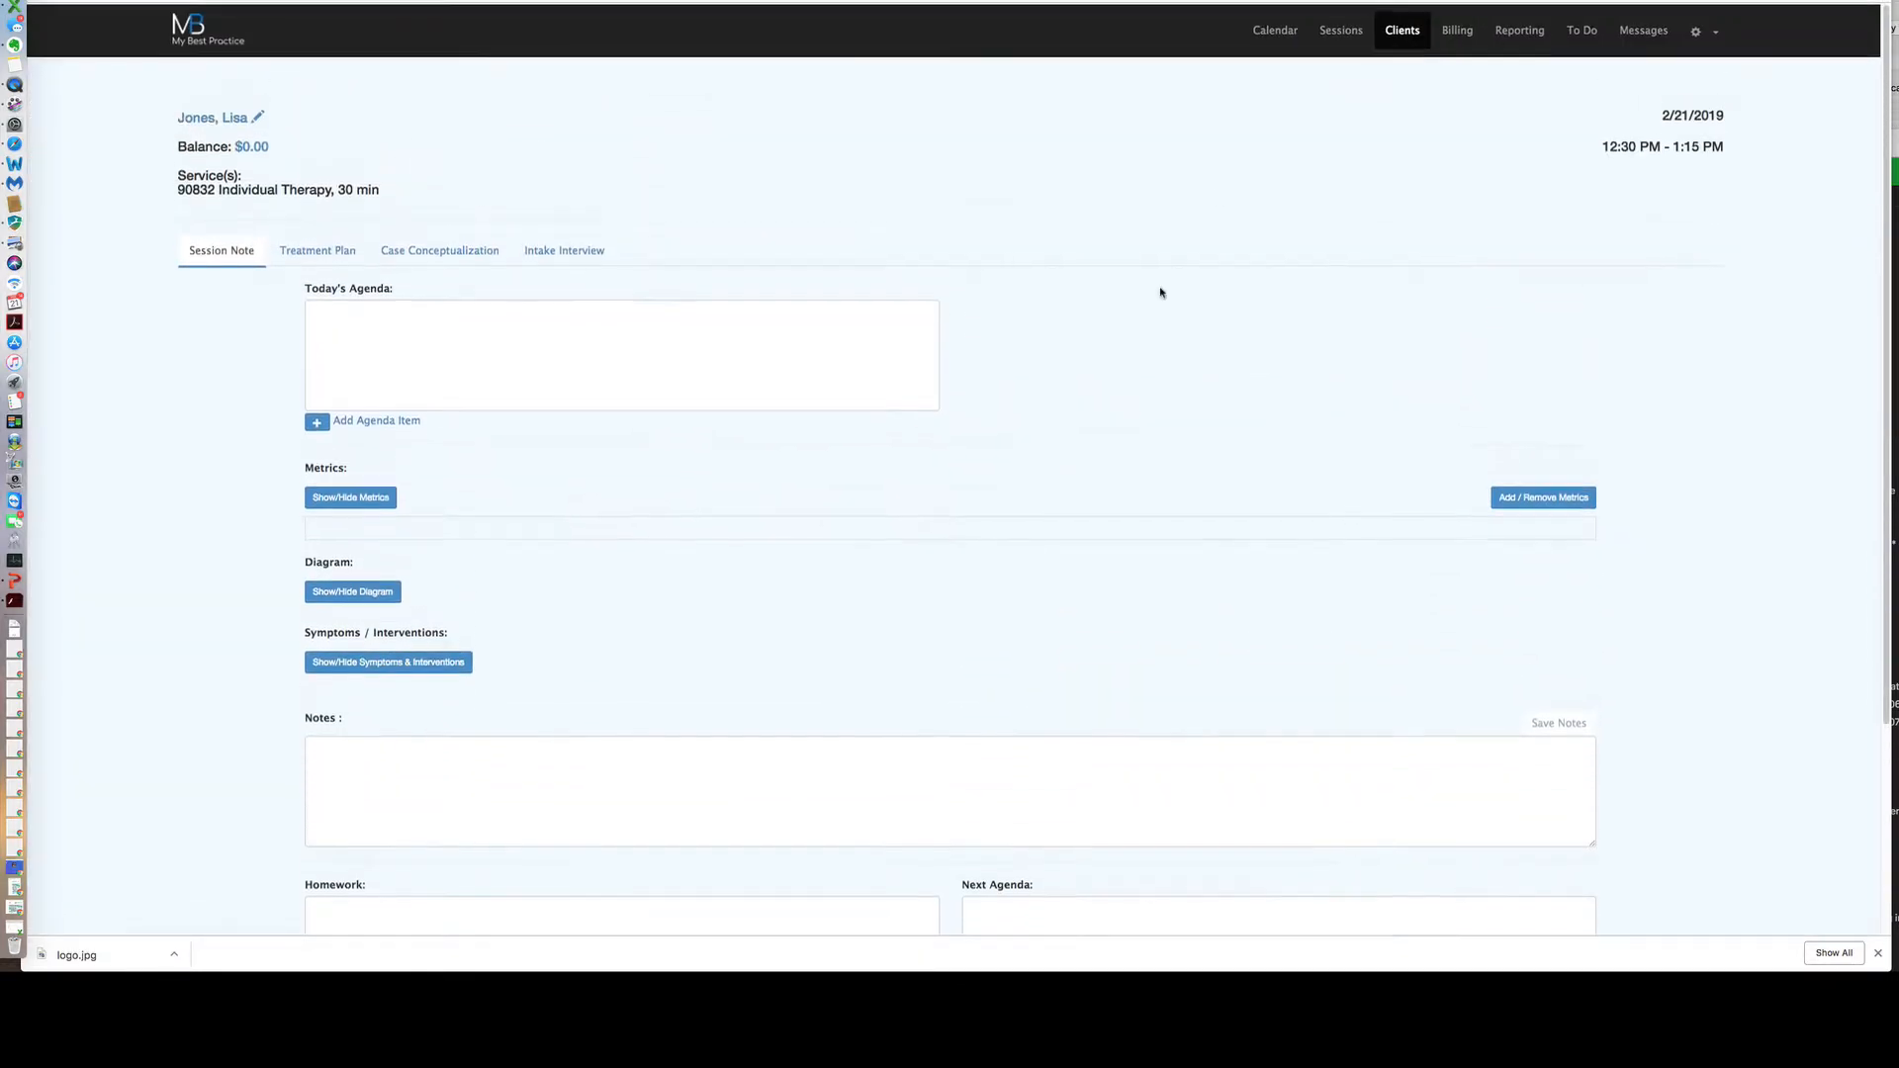
pyautogui.click(1277, 32)
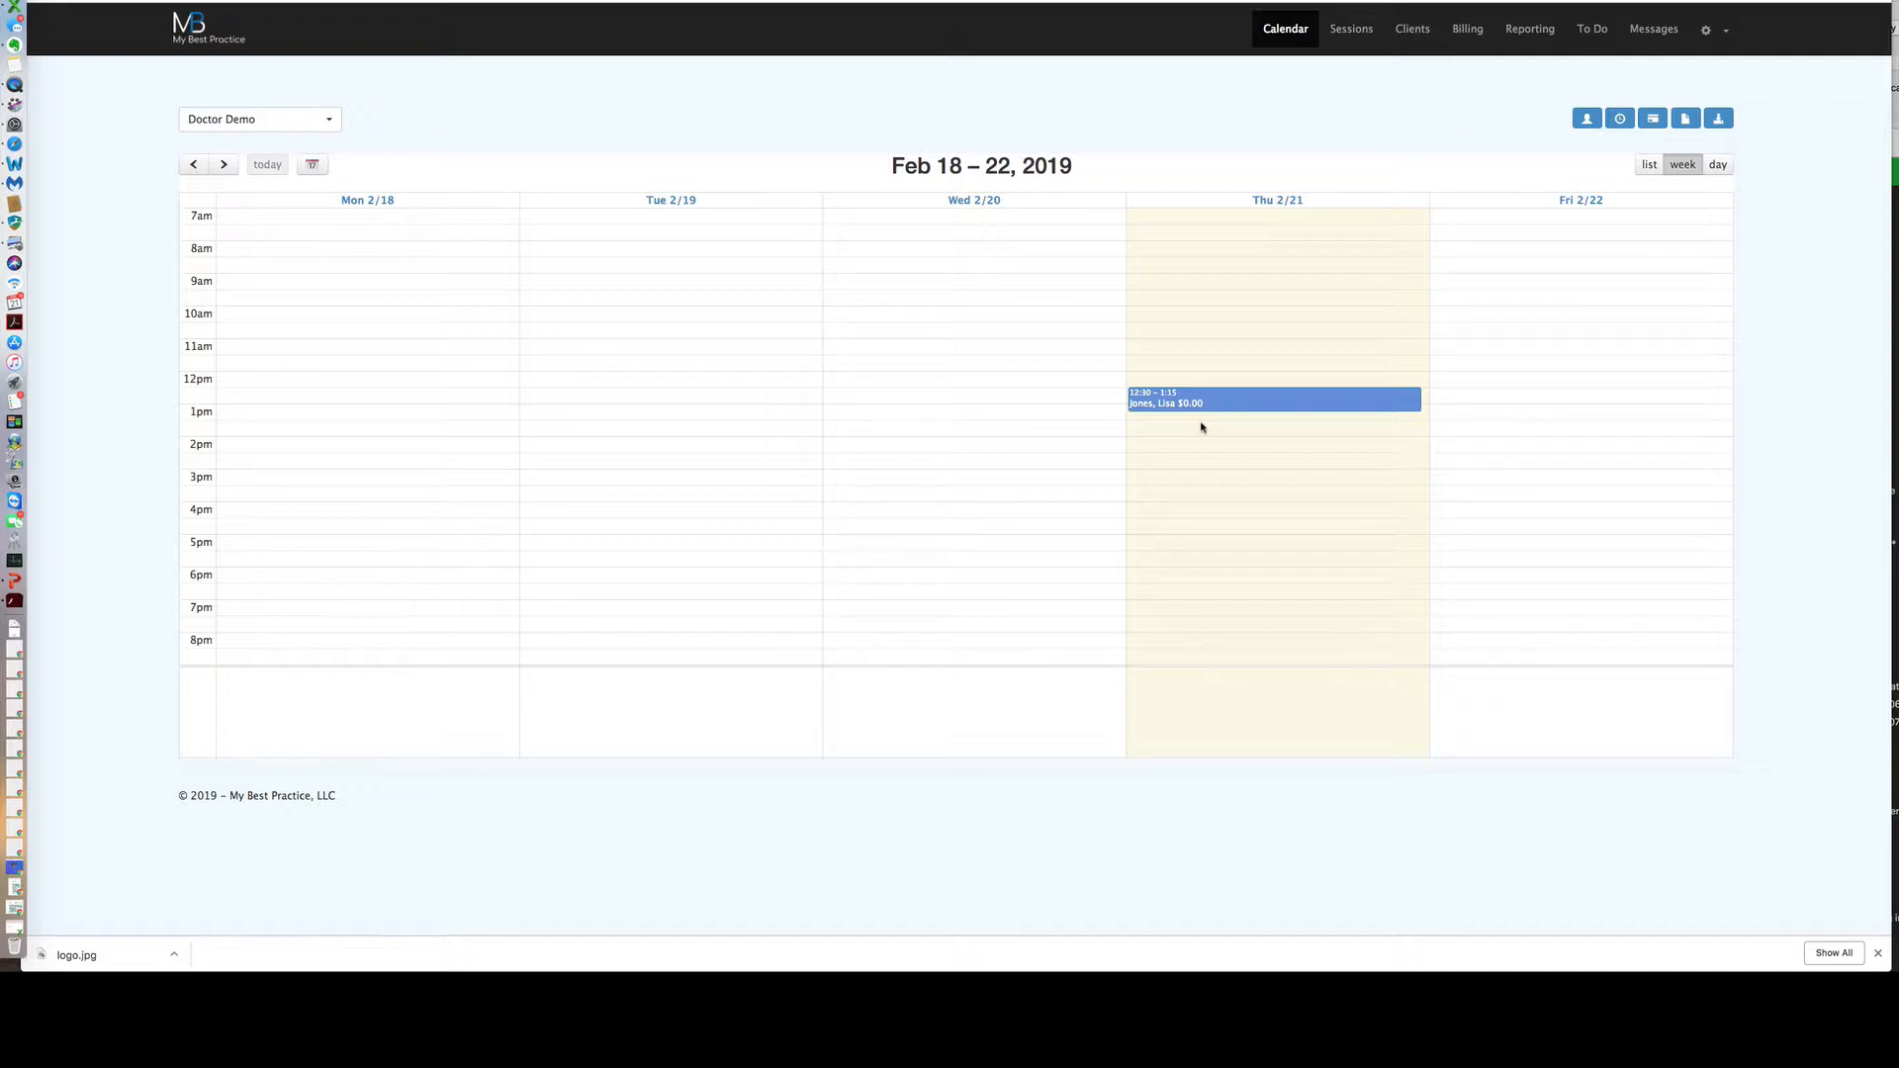
# Try New Client from the toolbar and a Thursday 2/21 1:30pm session, ending with Add New Client open.
pyautogui.click(1588, 118)
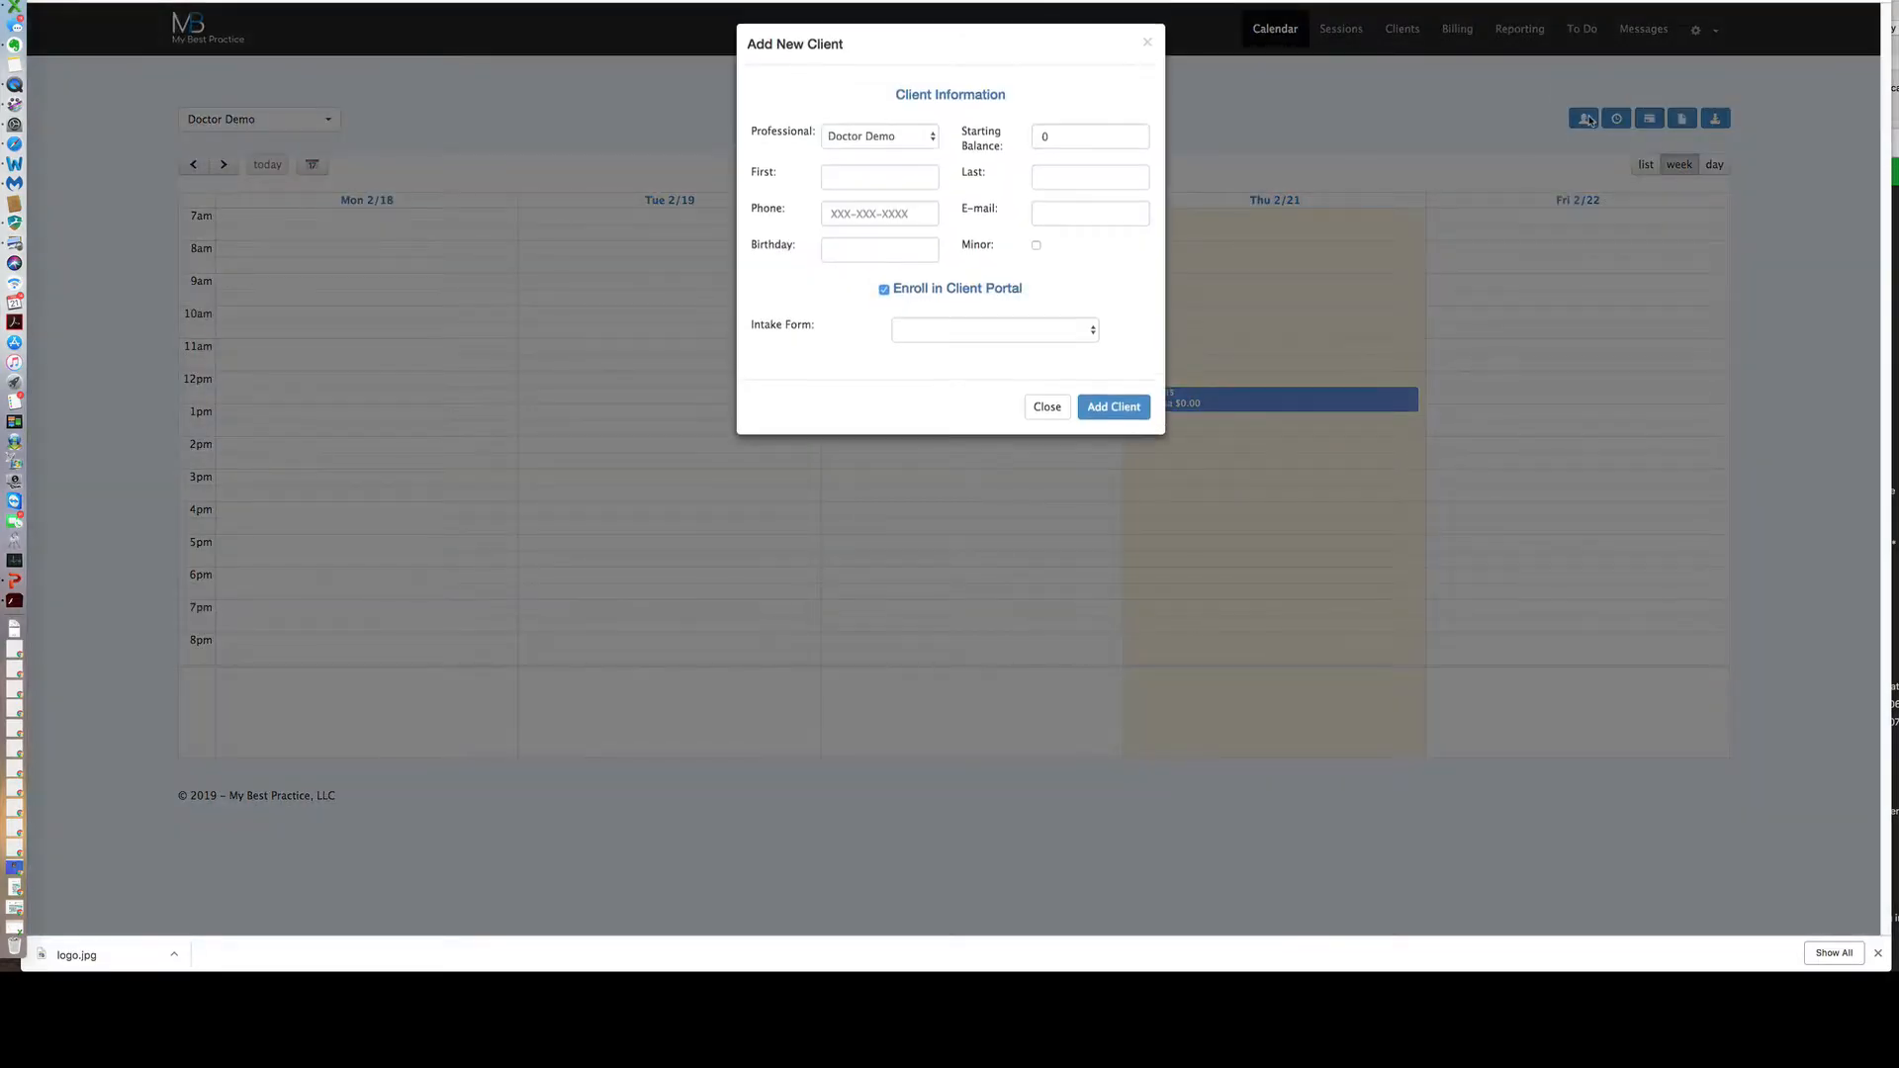
pyautogui.click(1149, 47)
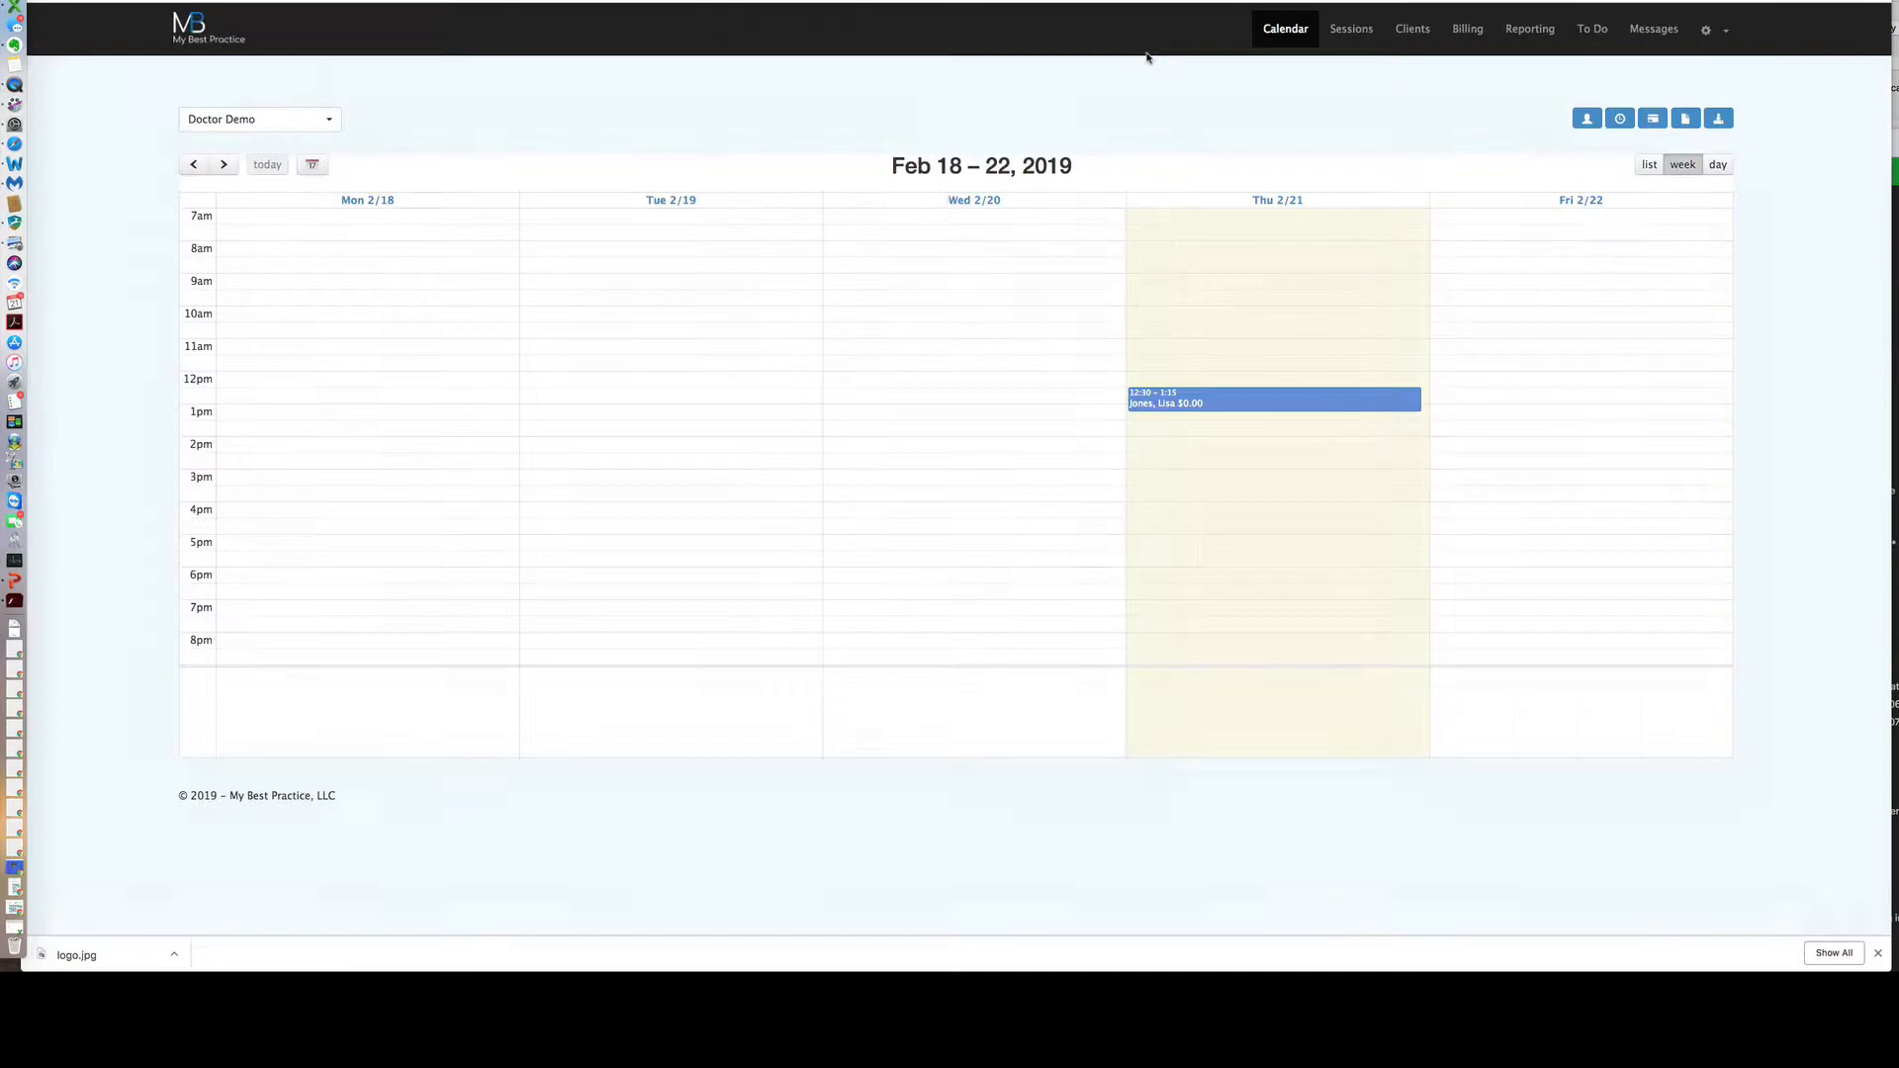
pyautogui.click(1184, 431)
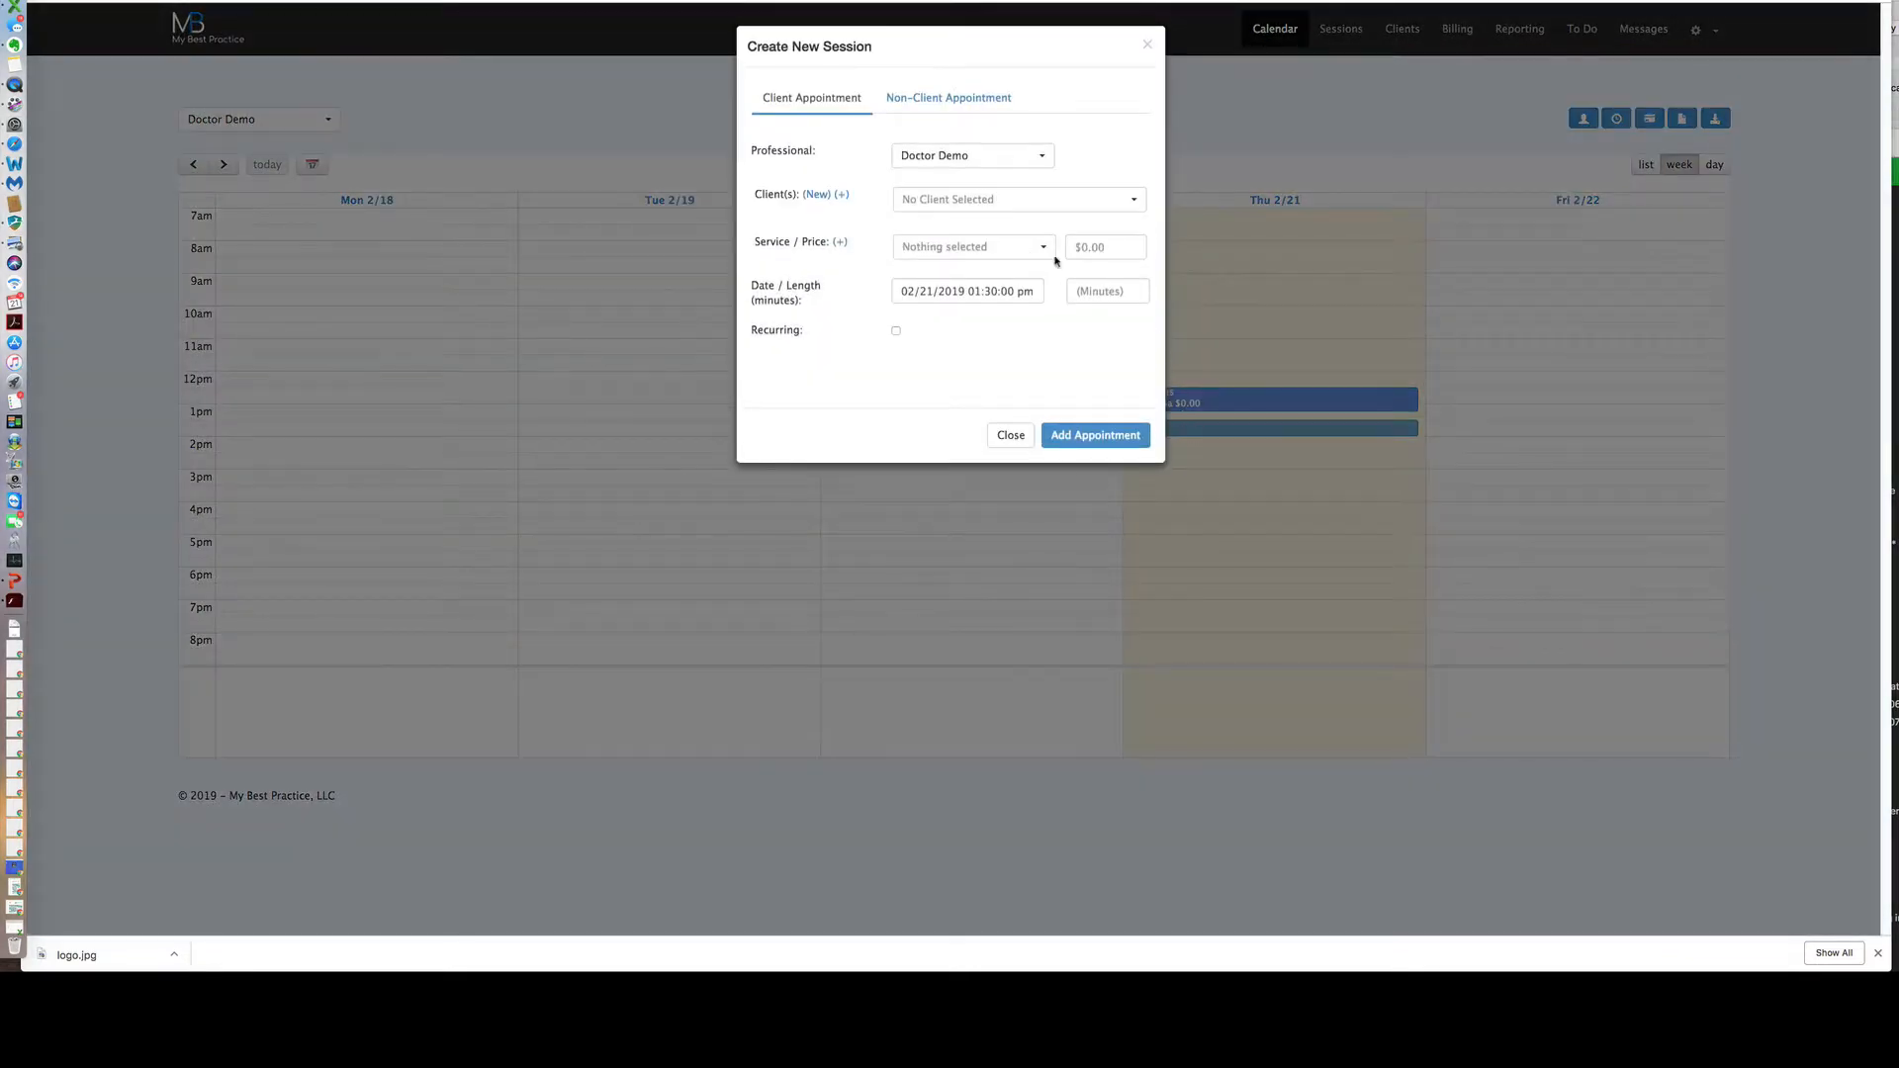
pyautogui.click(1036, 203)
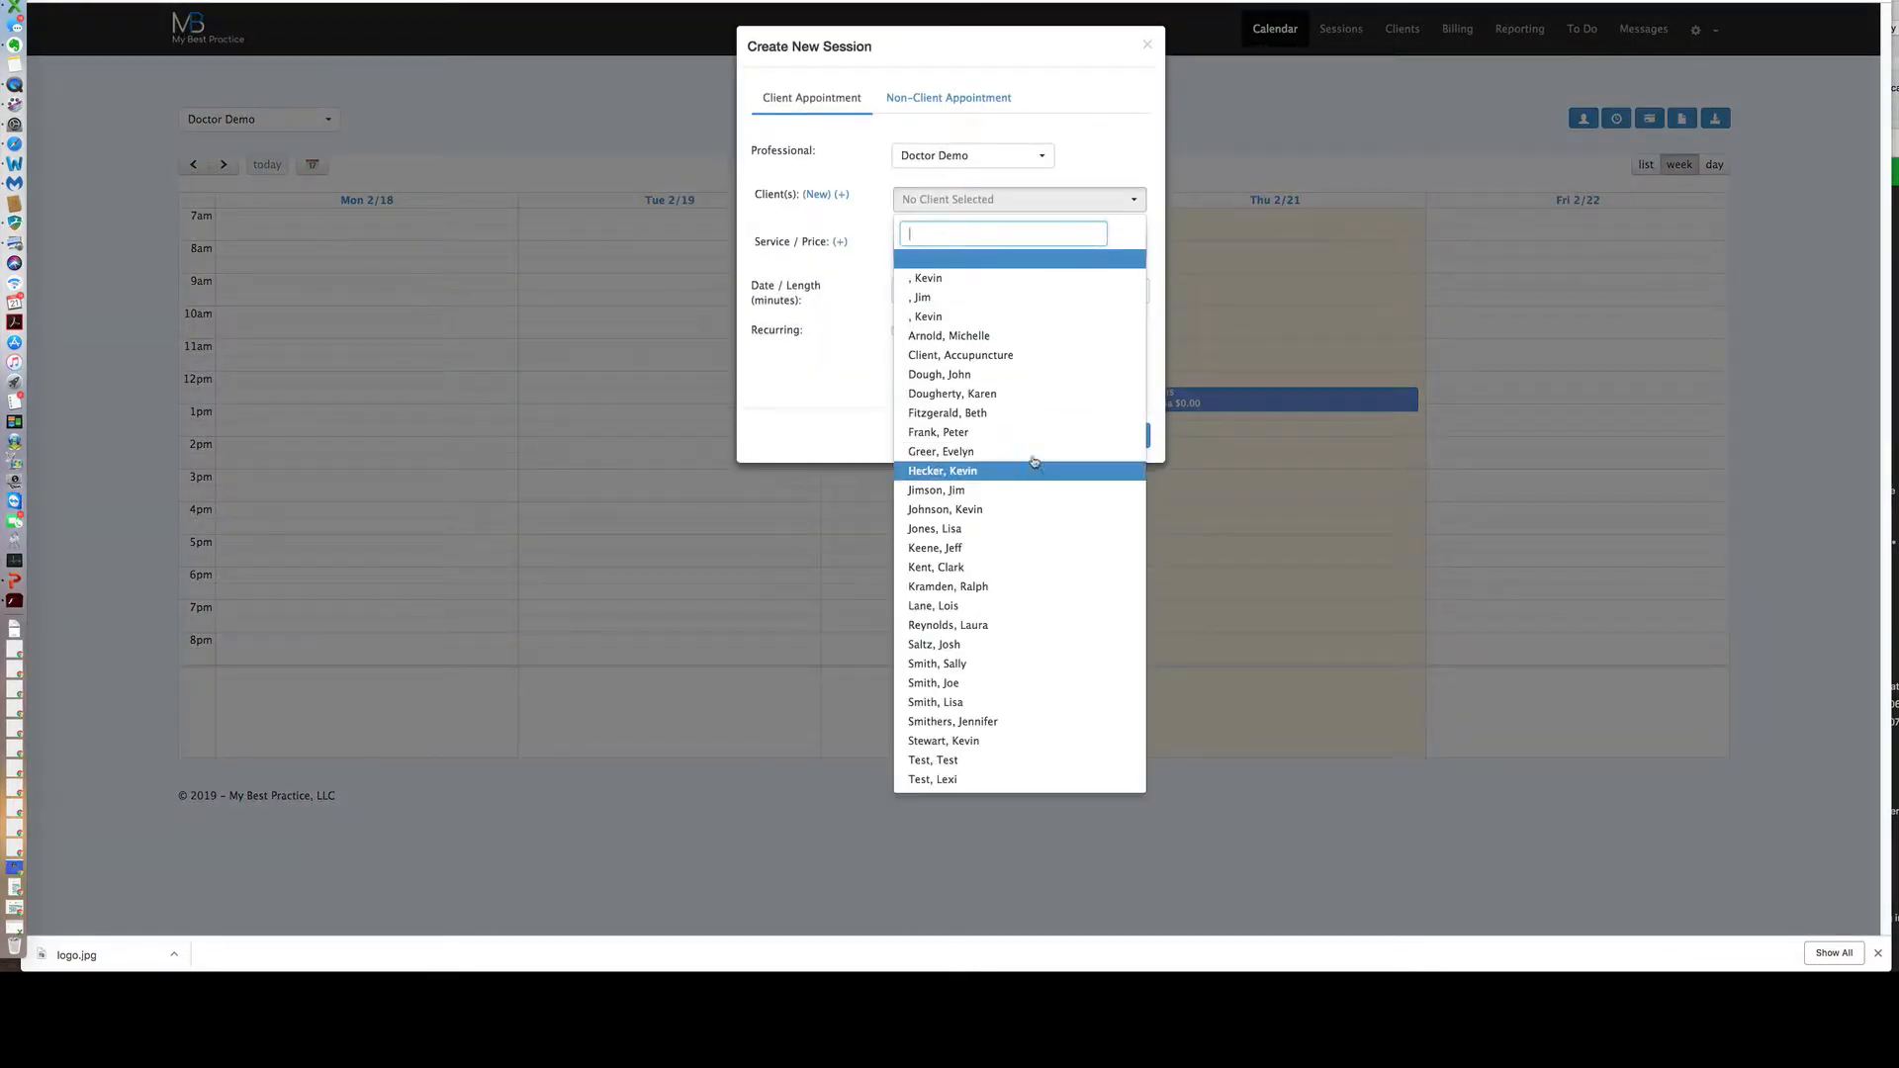
pyautogui.click(852, 168)
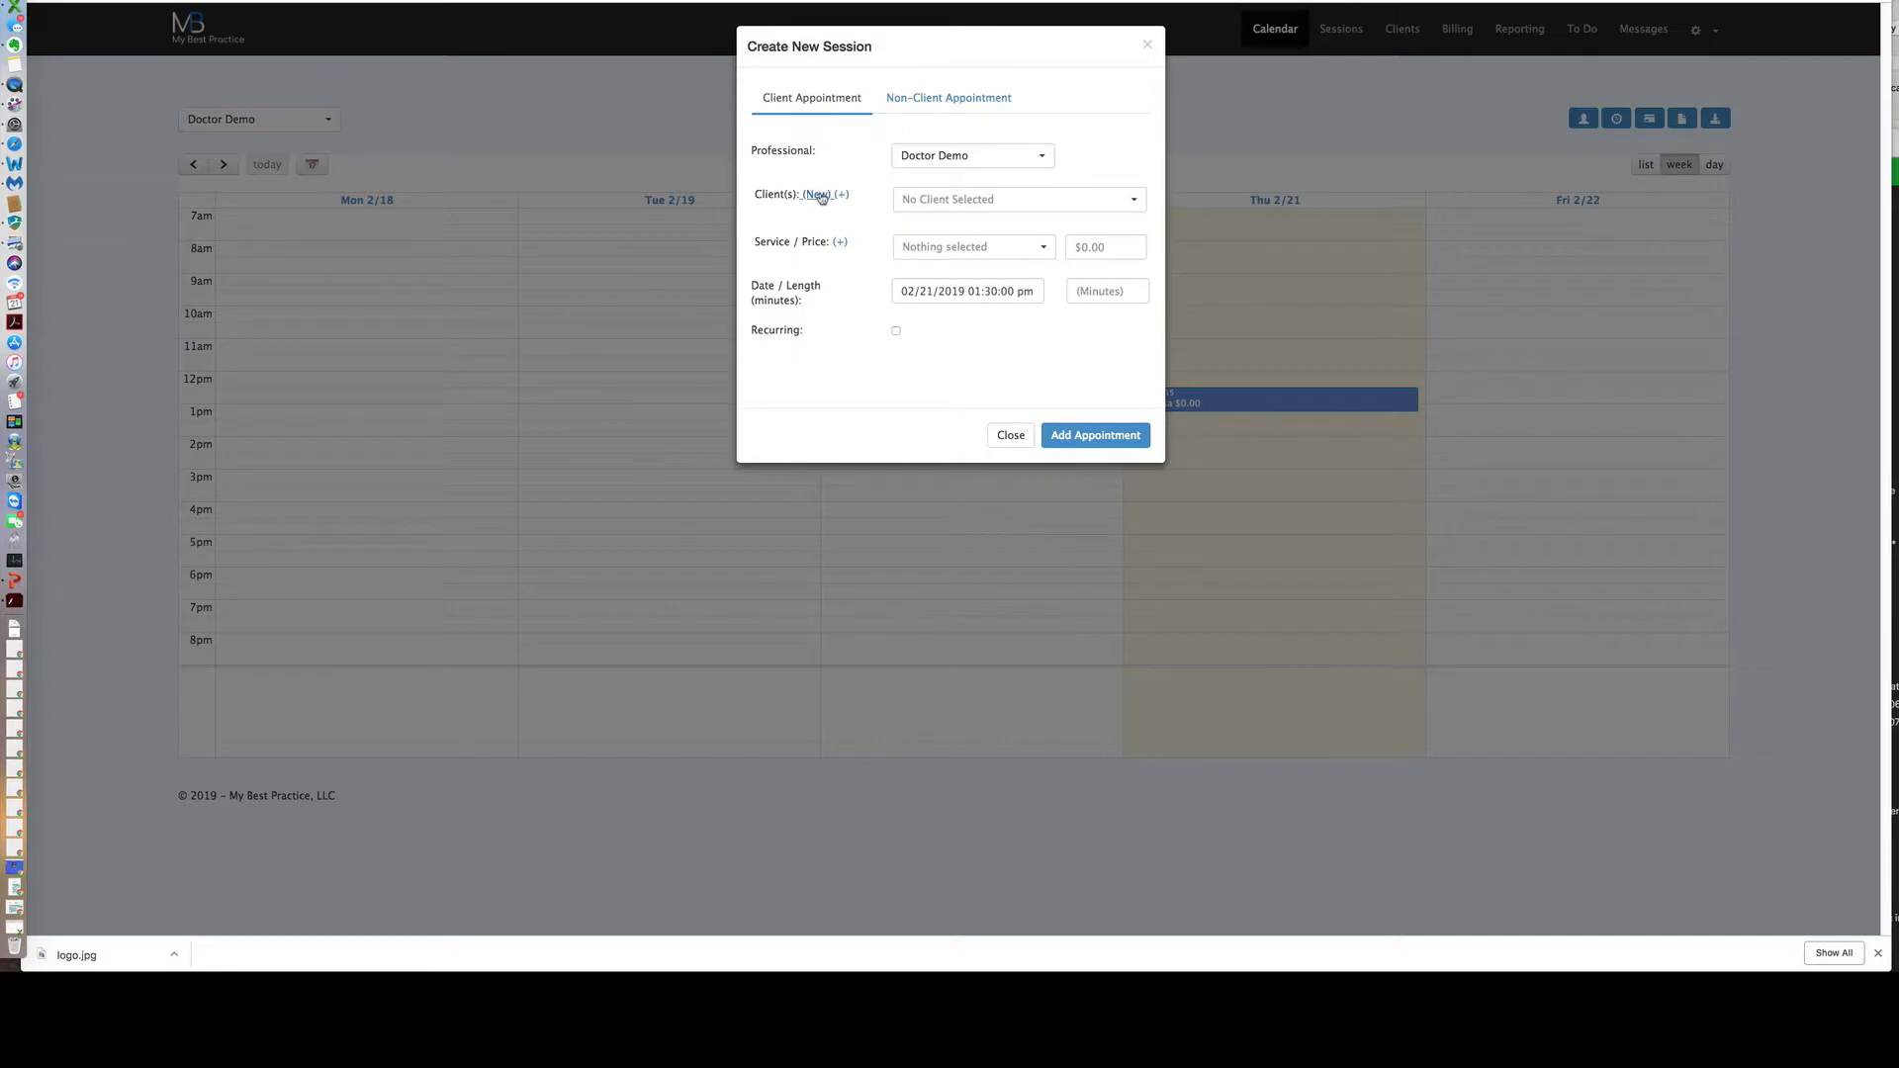
pyautogui.click(819, 196)
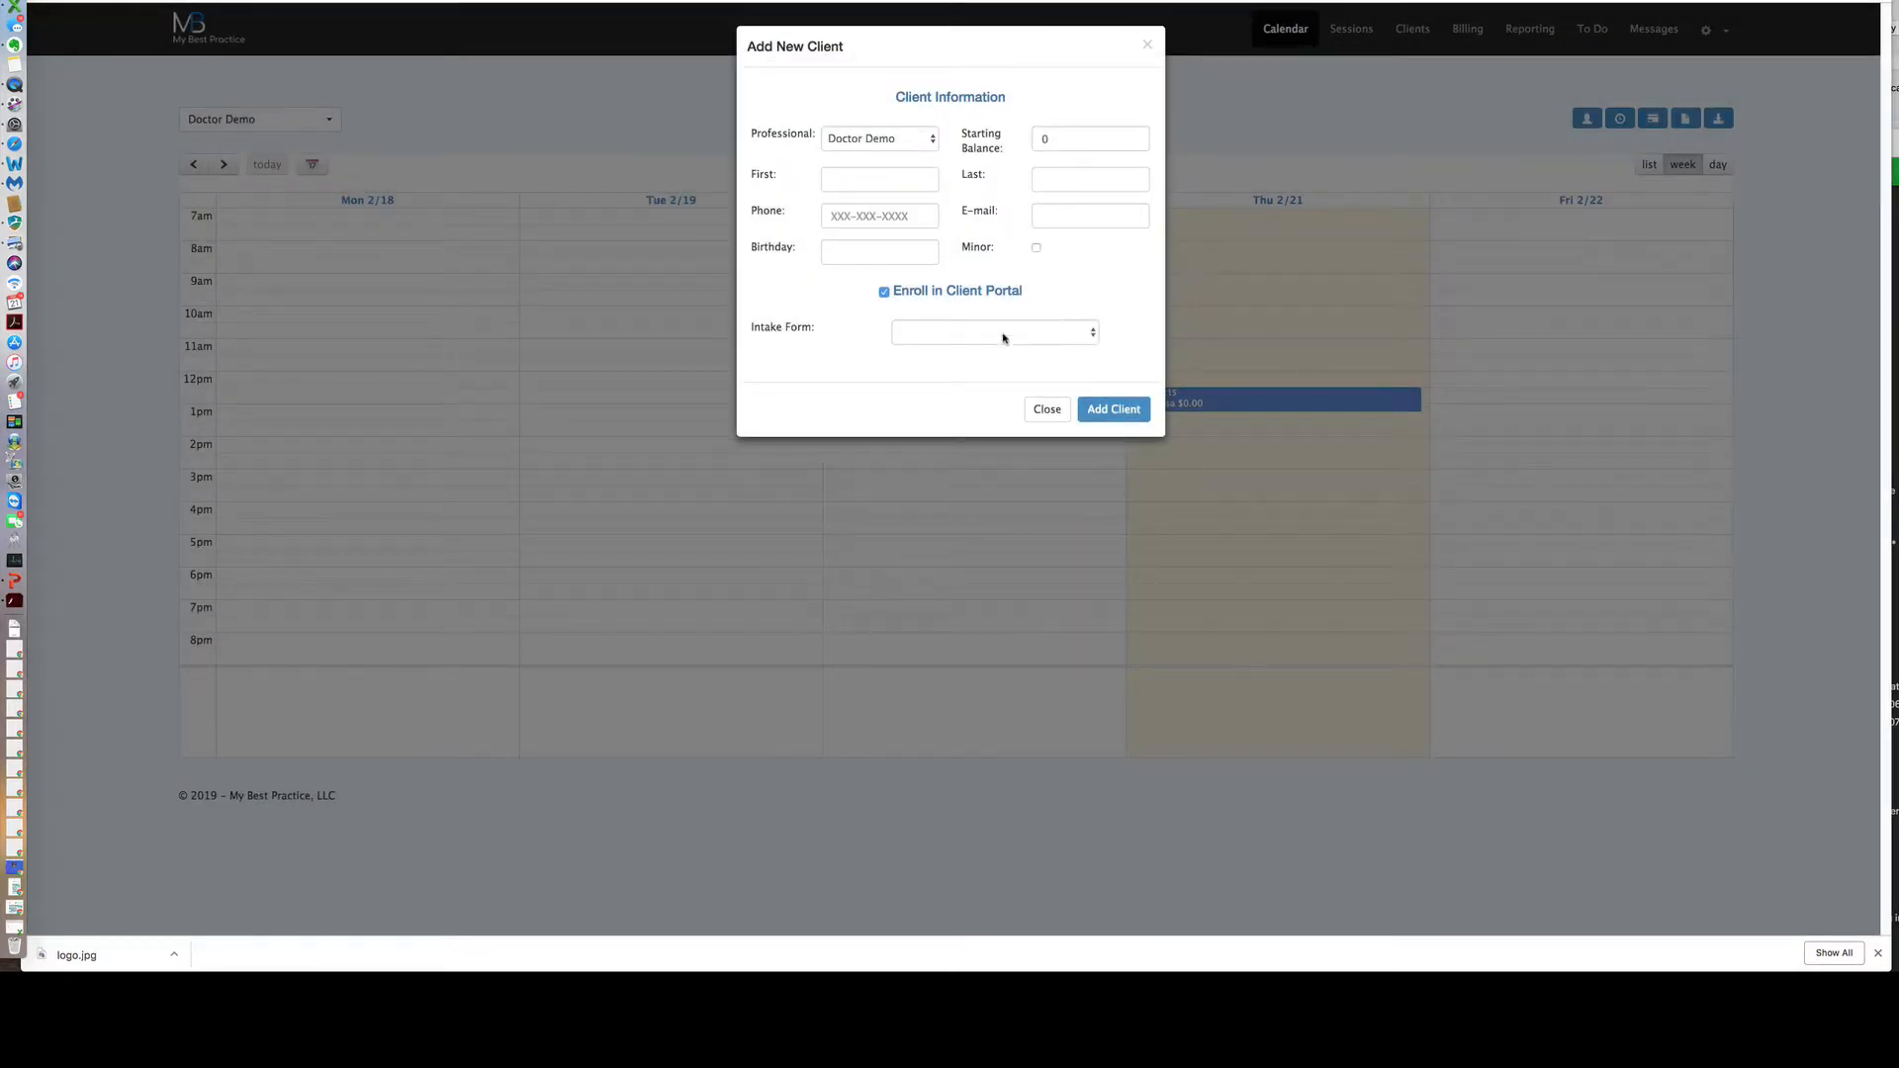
pyautogui.click(1148, 46)
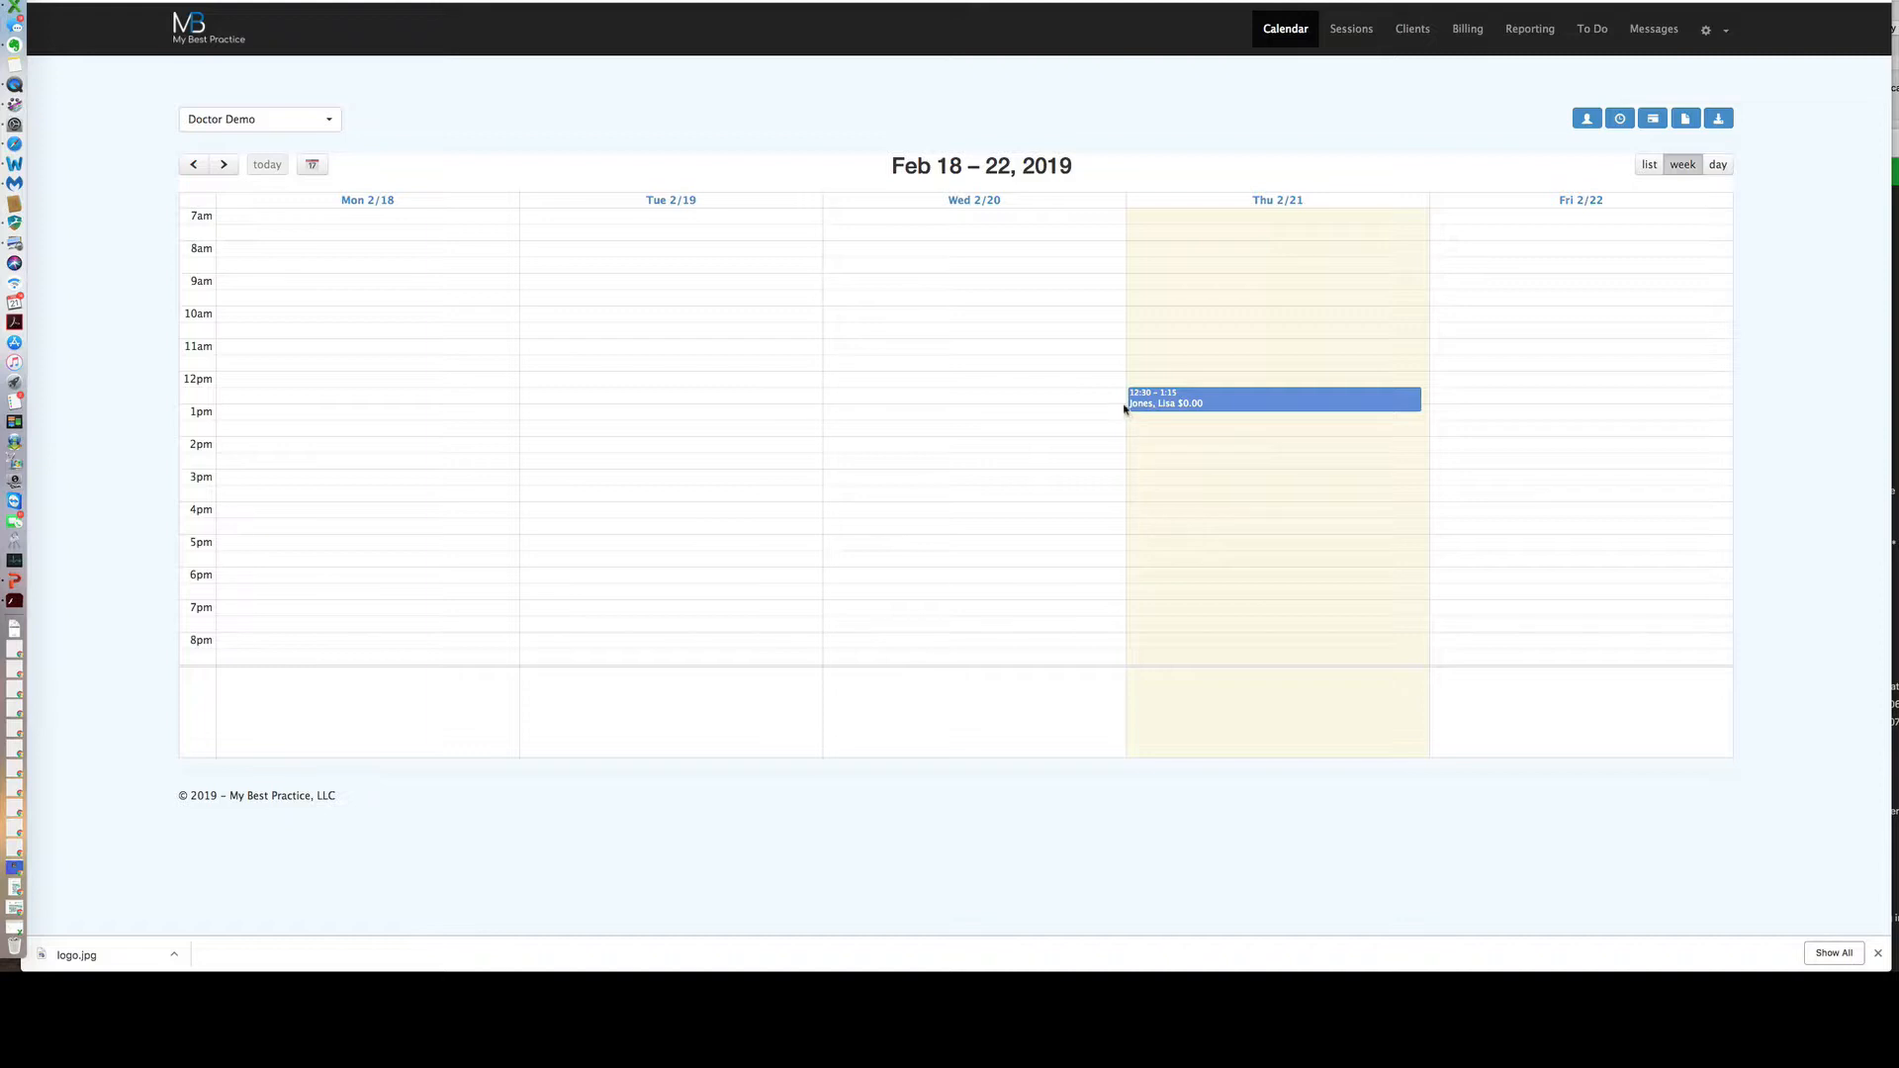
pyautogui.click(1585, 120)
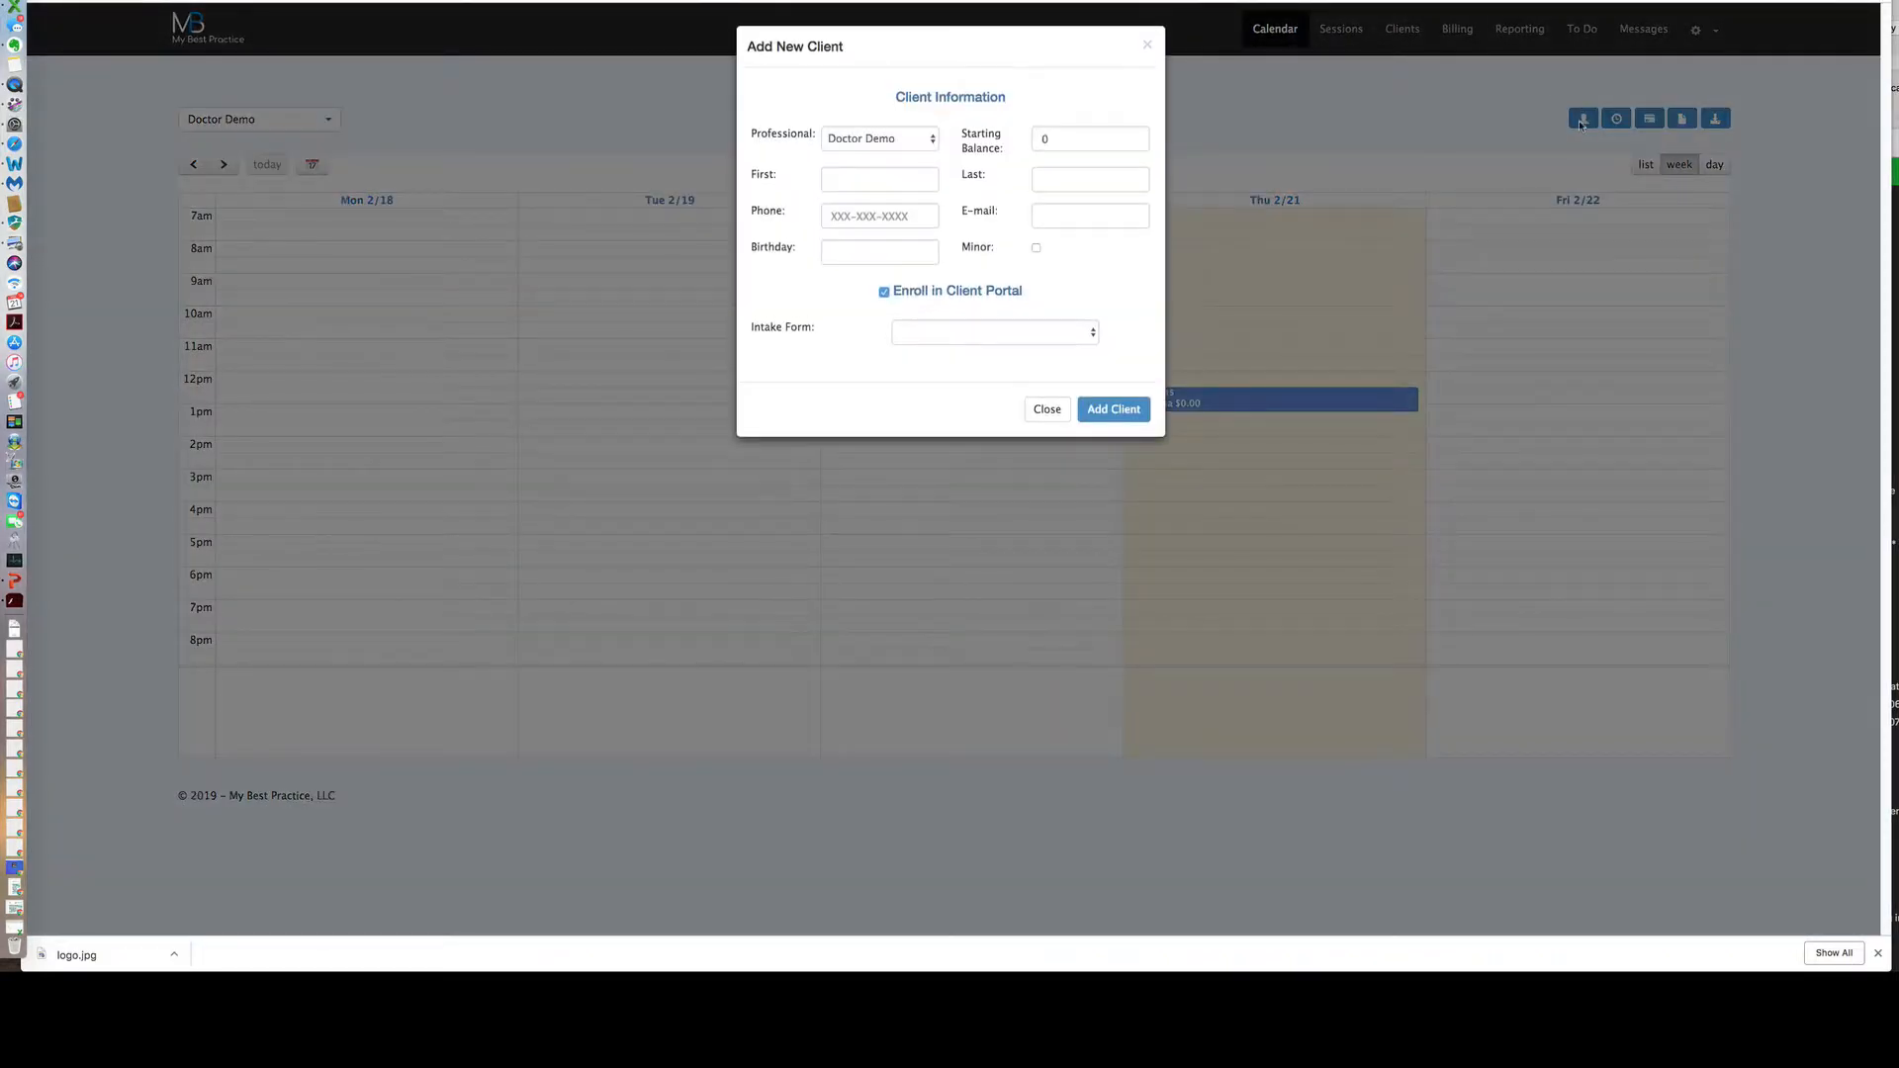
pyautogui.click(1052, 140)
# Enter the client's first and last name, phone number and e-mail address.
pyautogui.click(891, 183)
pyautogui.press('Tab')
pyautogui.click(874, 213)
pyautogui.write('555-555-12')
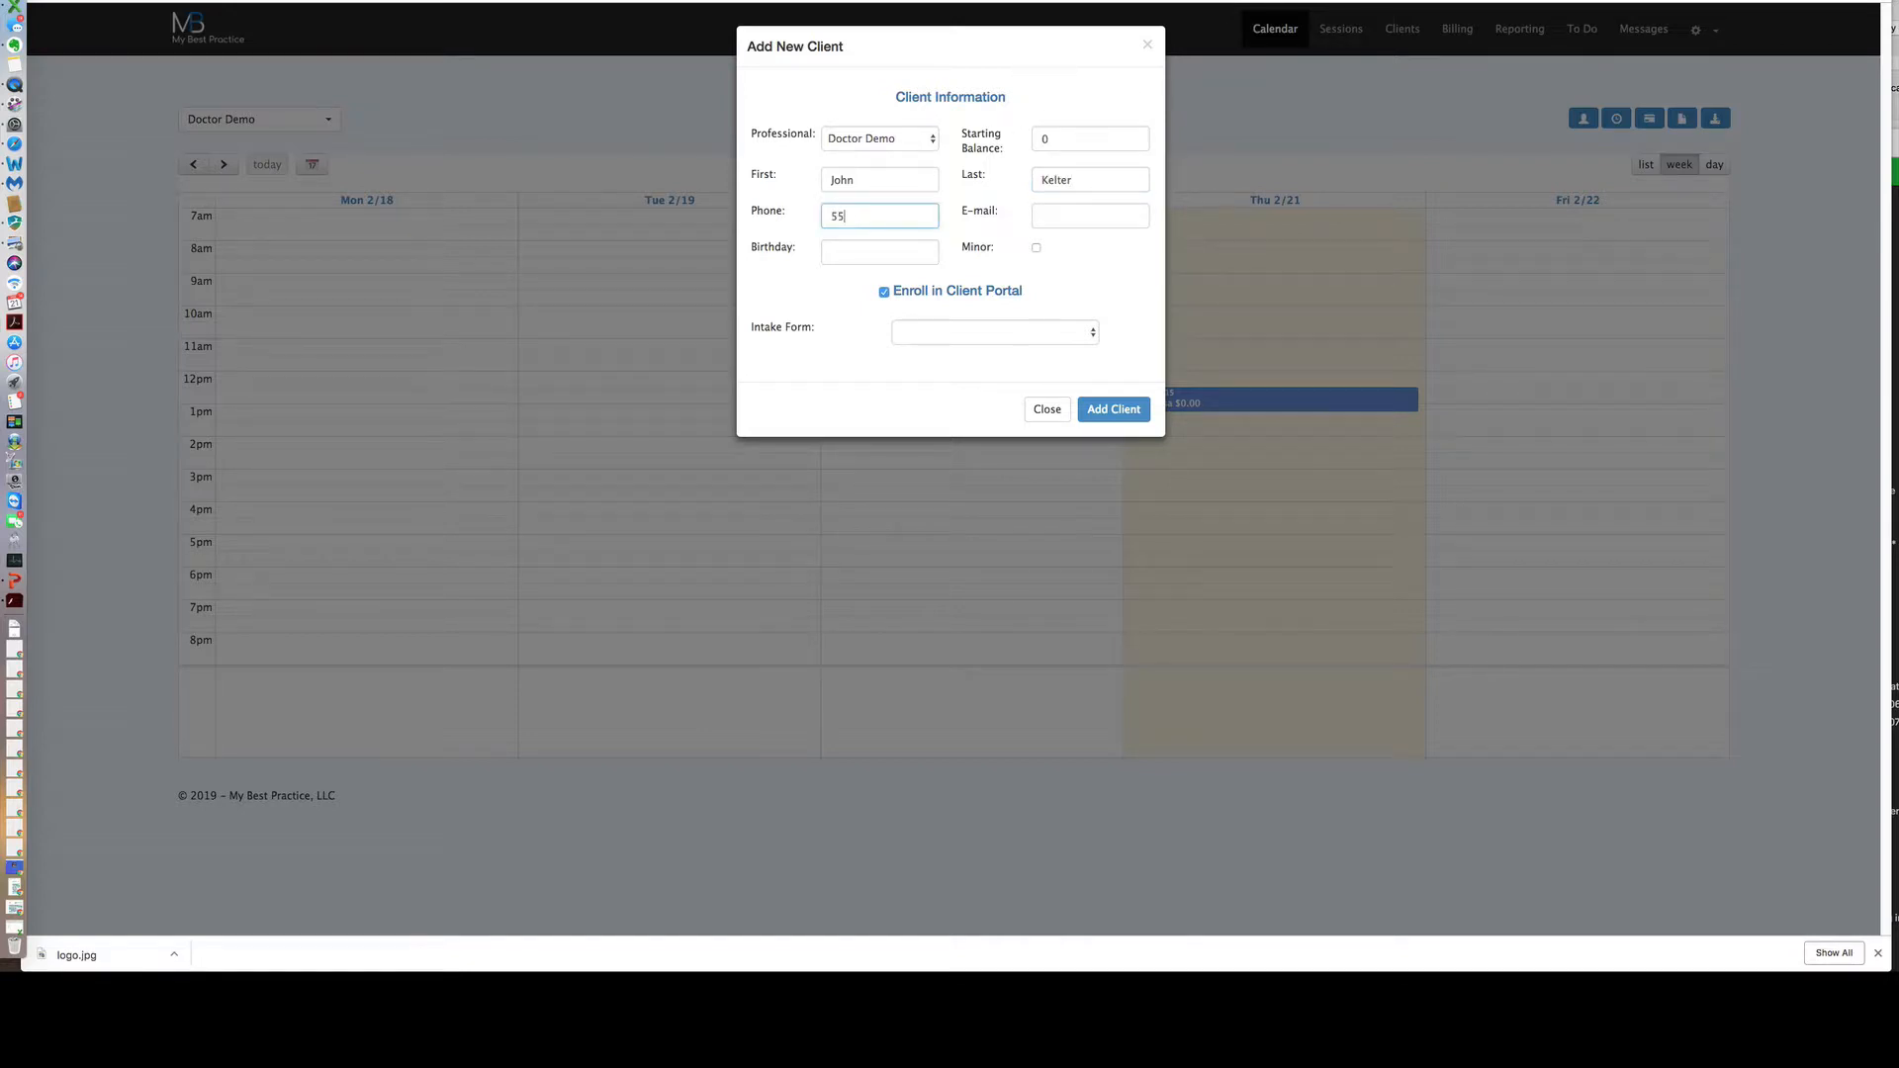
pyautogui.write('12')
pyautogui.press('Tab')
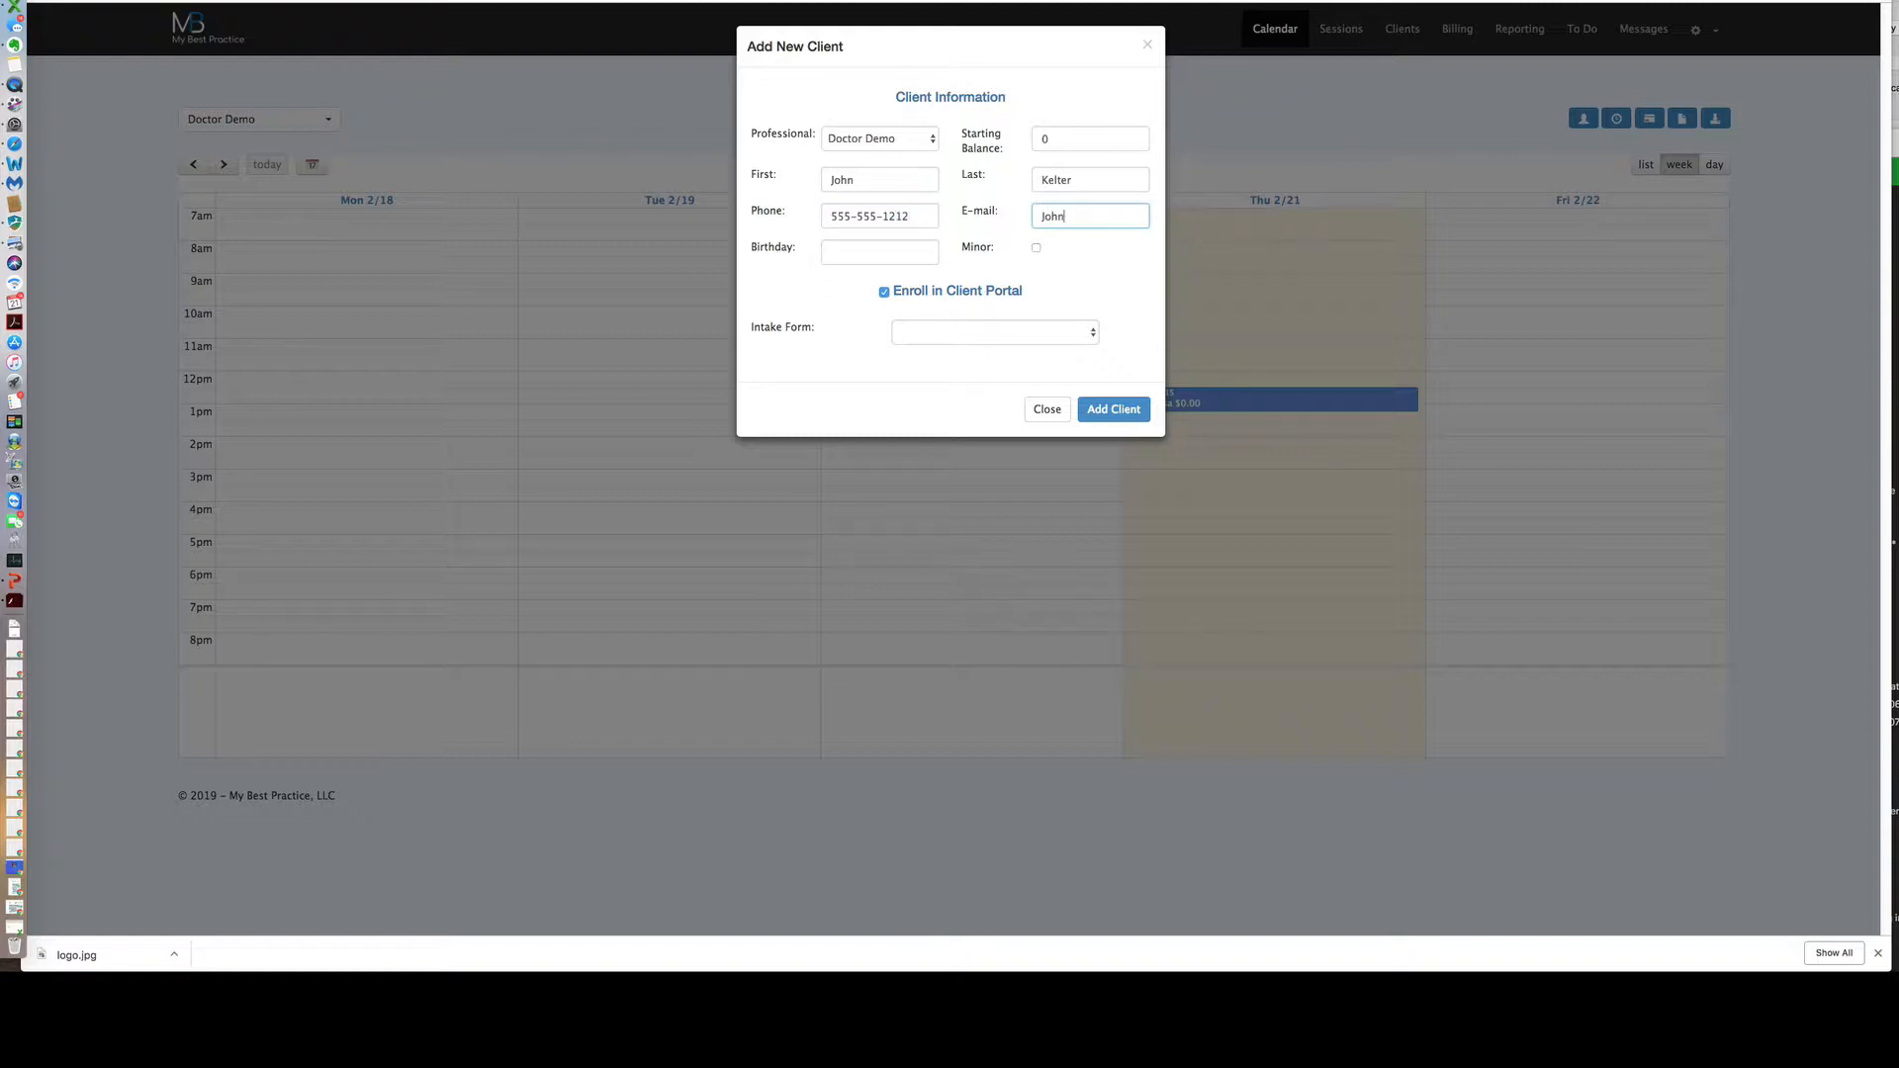
# Set the client's birthday to 12/05/1970.
pyautogui.click(924, 253)
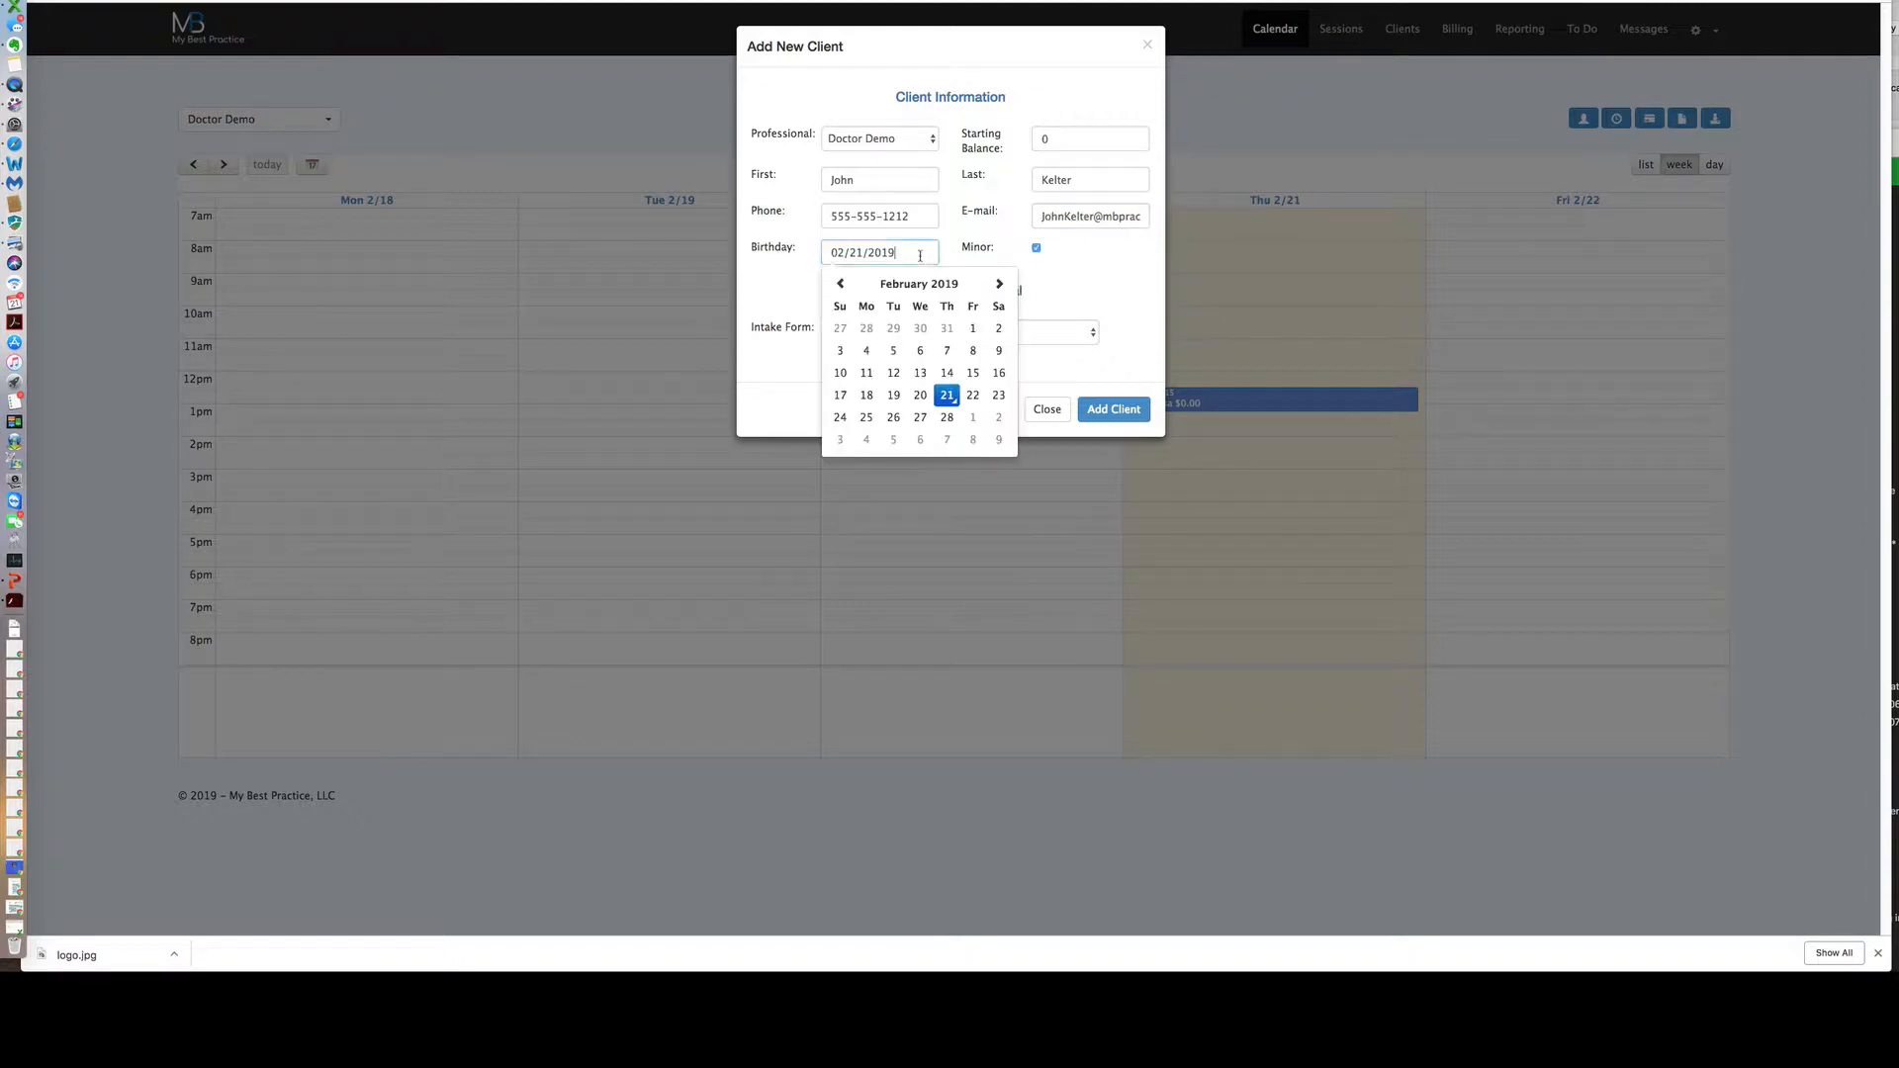
pyautogui.click(840, 283)
pyautogui.click(840, 283)
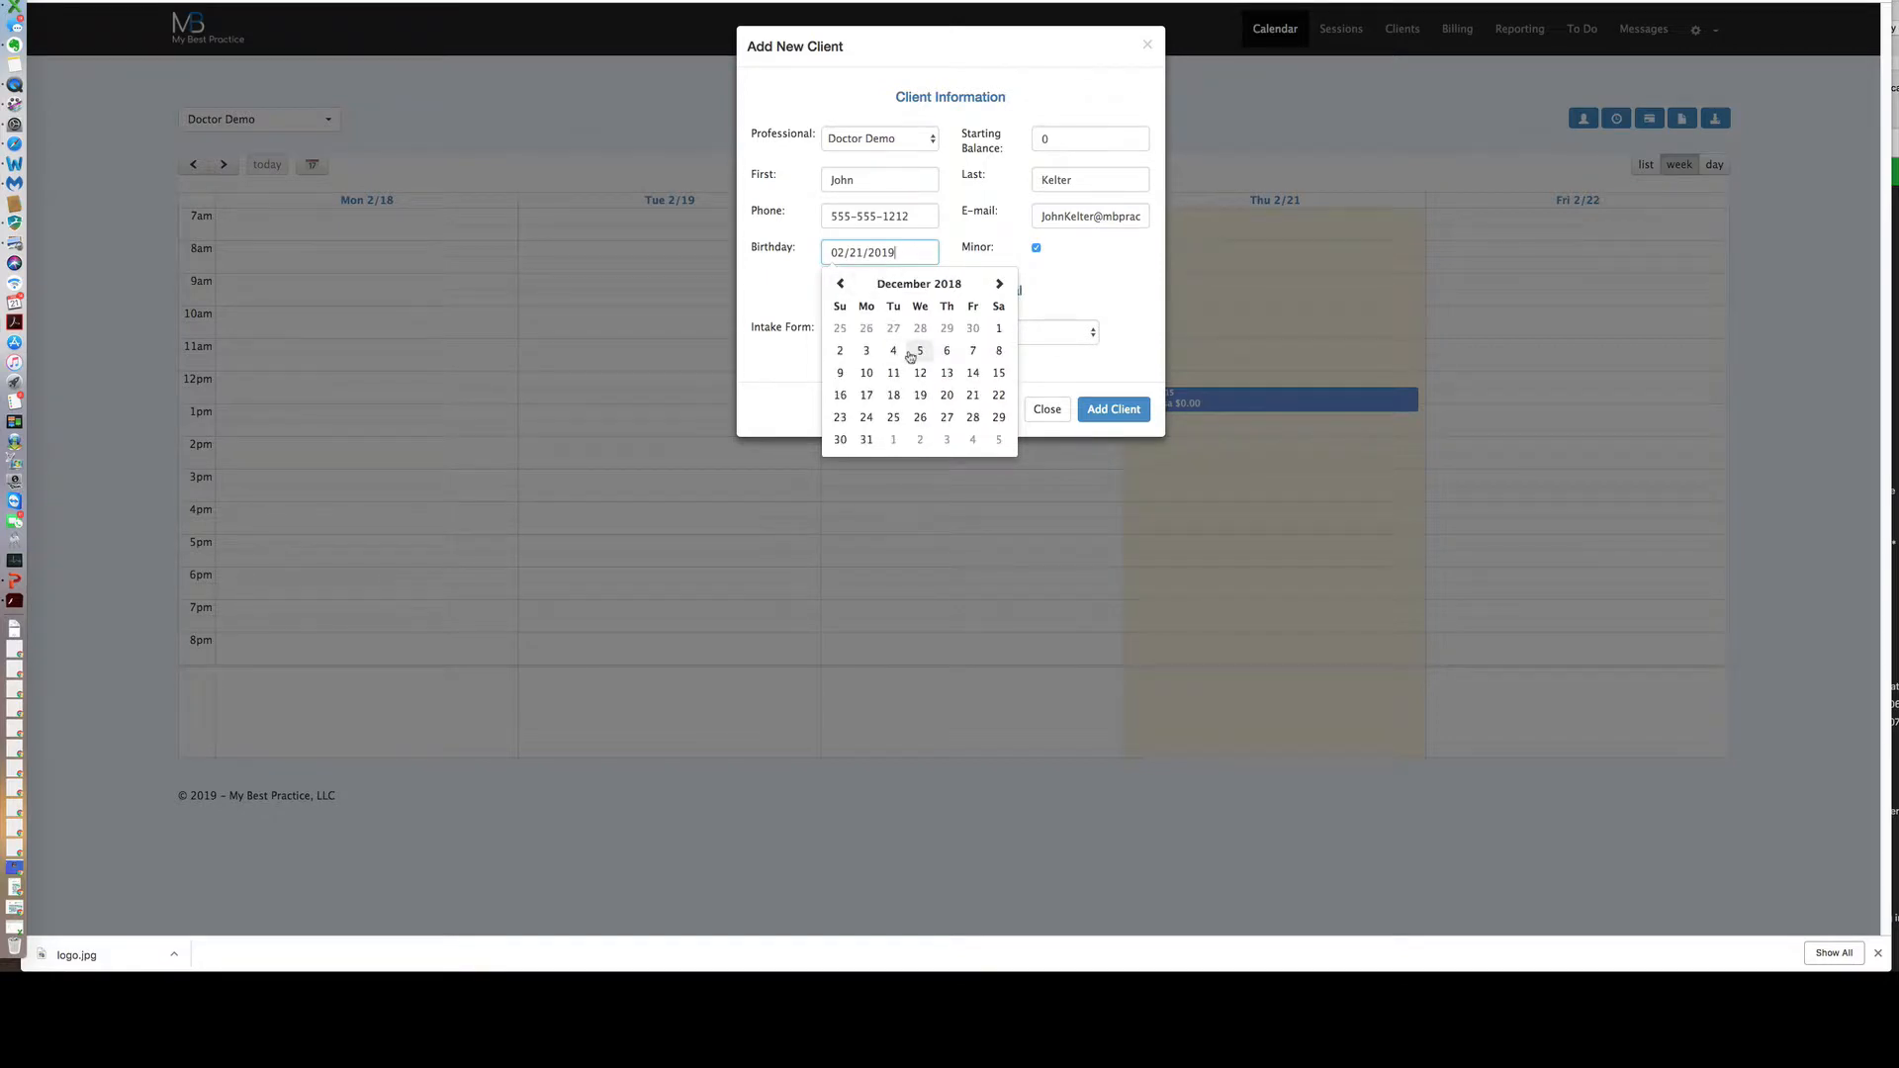
pyautogui.click(911, 354)
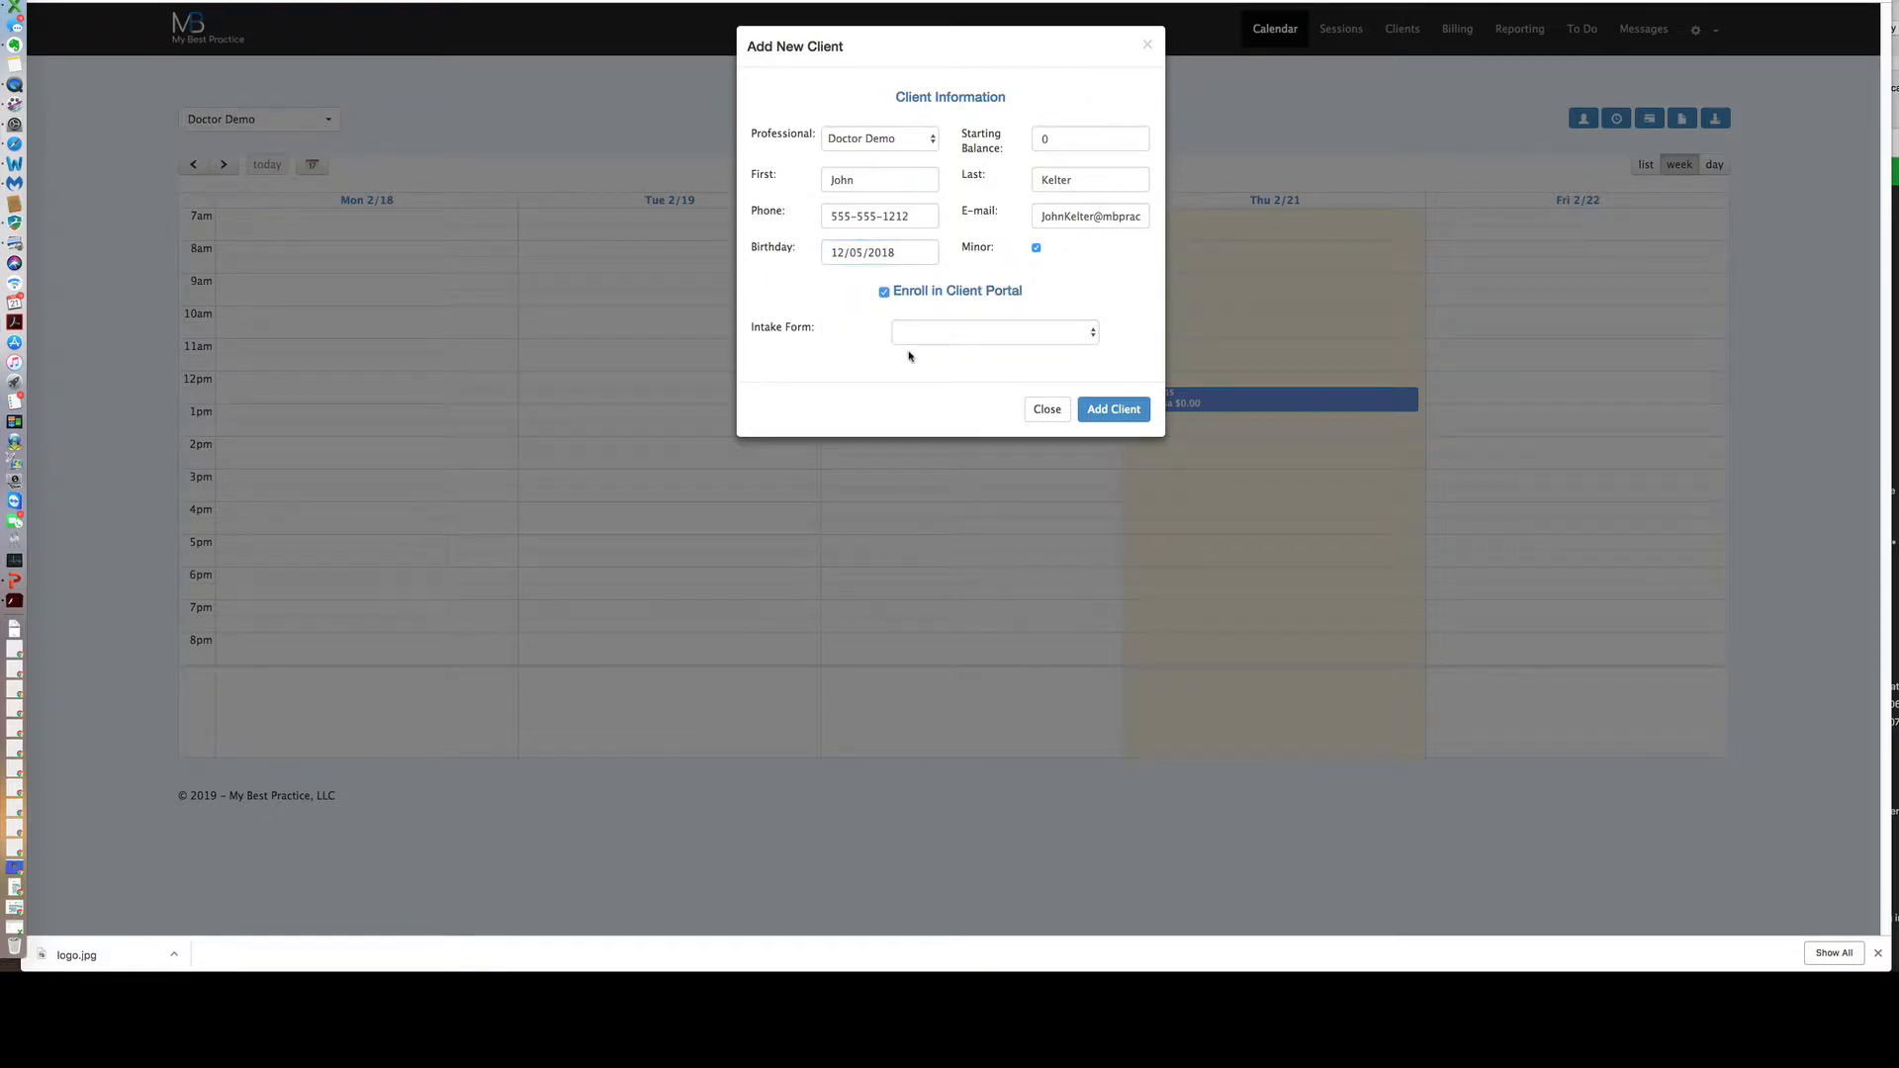
pyautogui.click(902, 252)
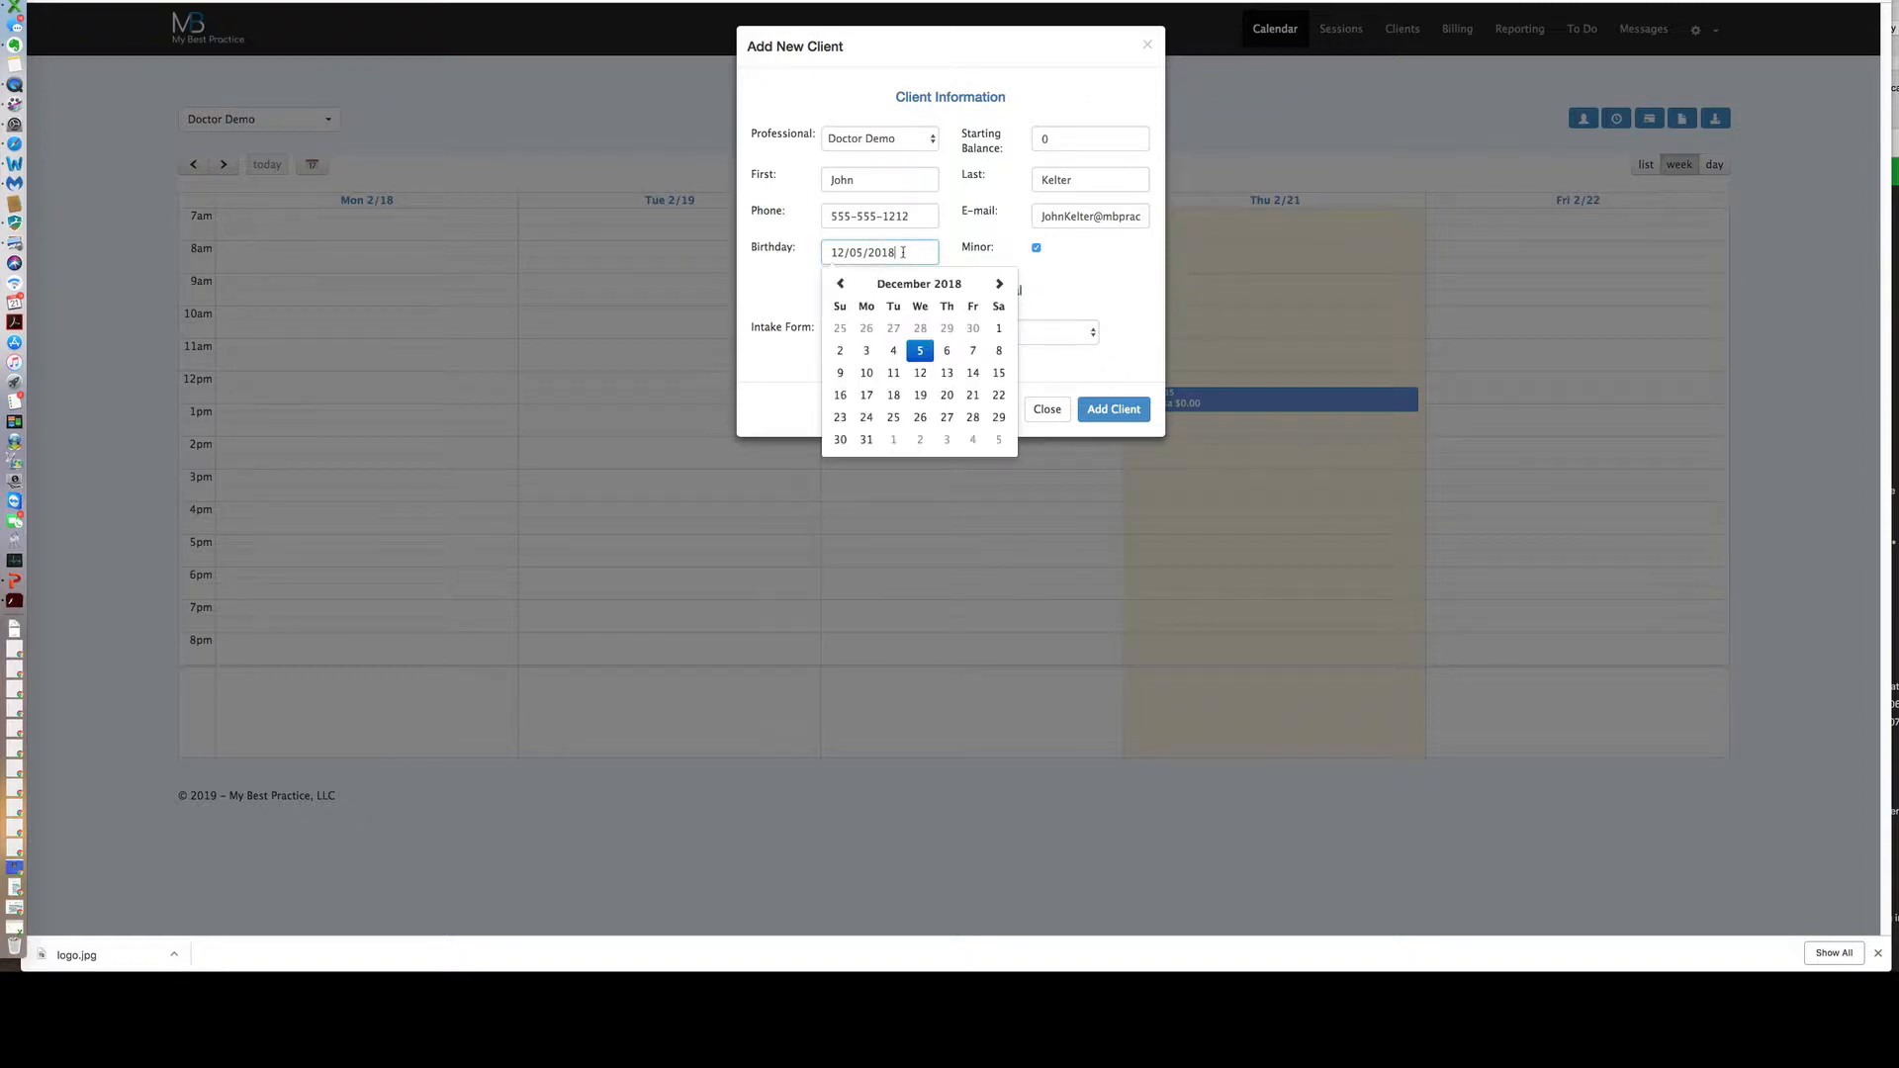
pyautogui.press('BackSpace')
pyautogui.press('BackSpace')
pyautogui.press('BackSpace')
pyautogui.write('1970')
pyautogui.click(1106, 282)
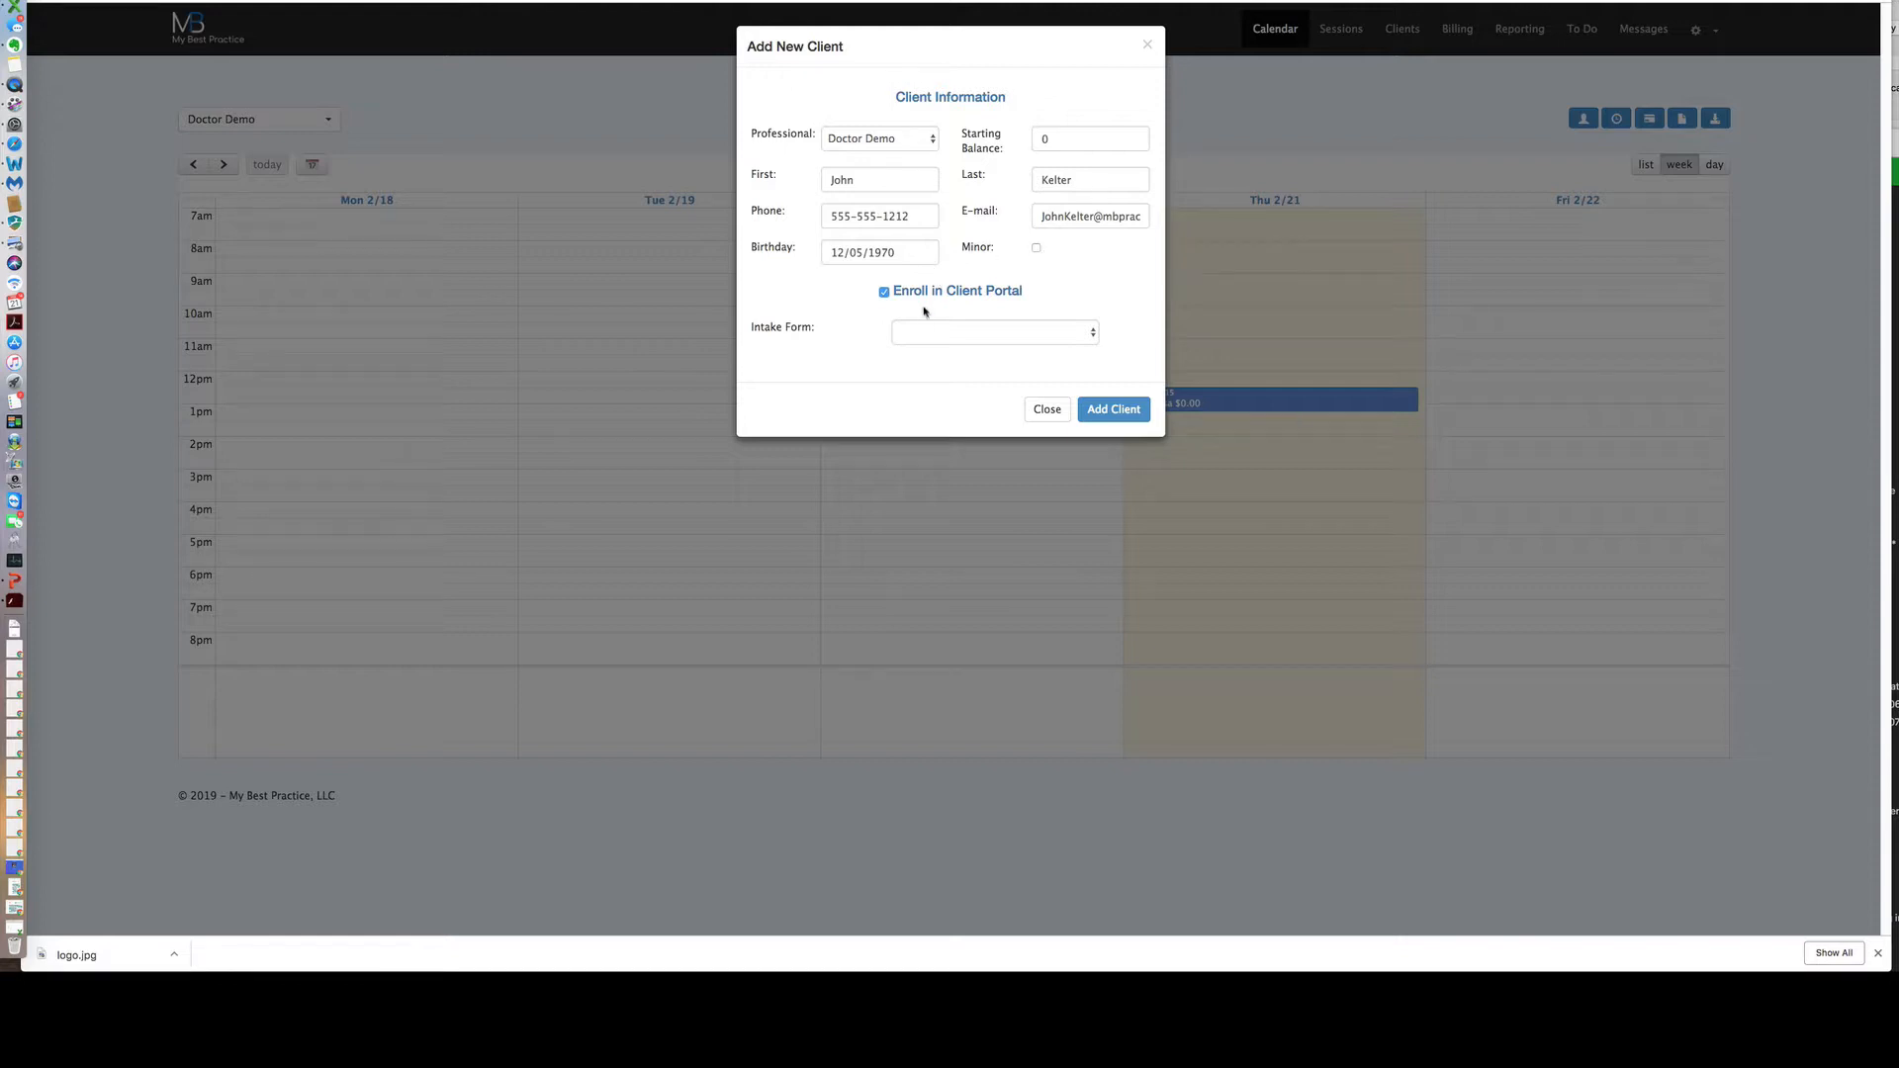
# Attach the Intake Packet intake form and save the new client.
pyautogui.click(1089, 337)
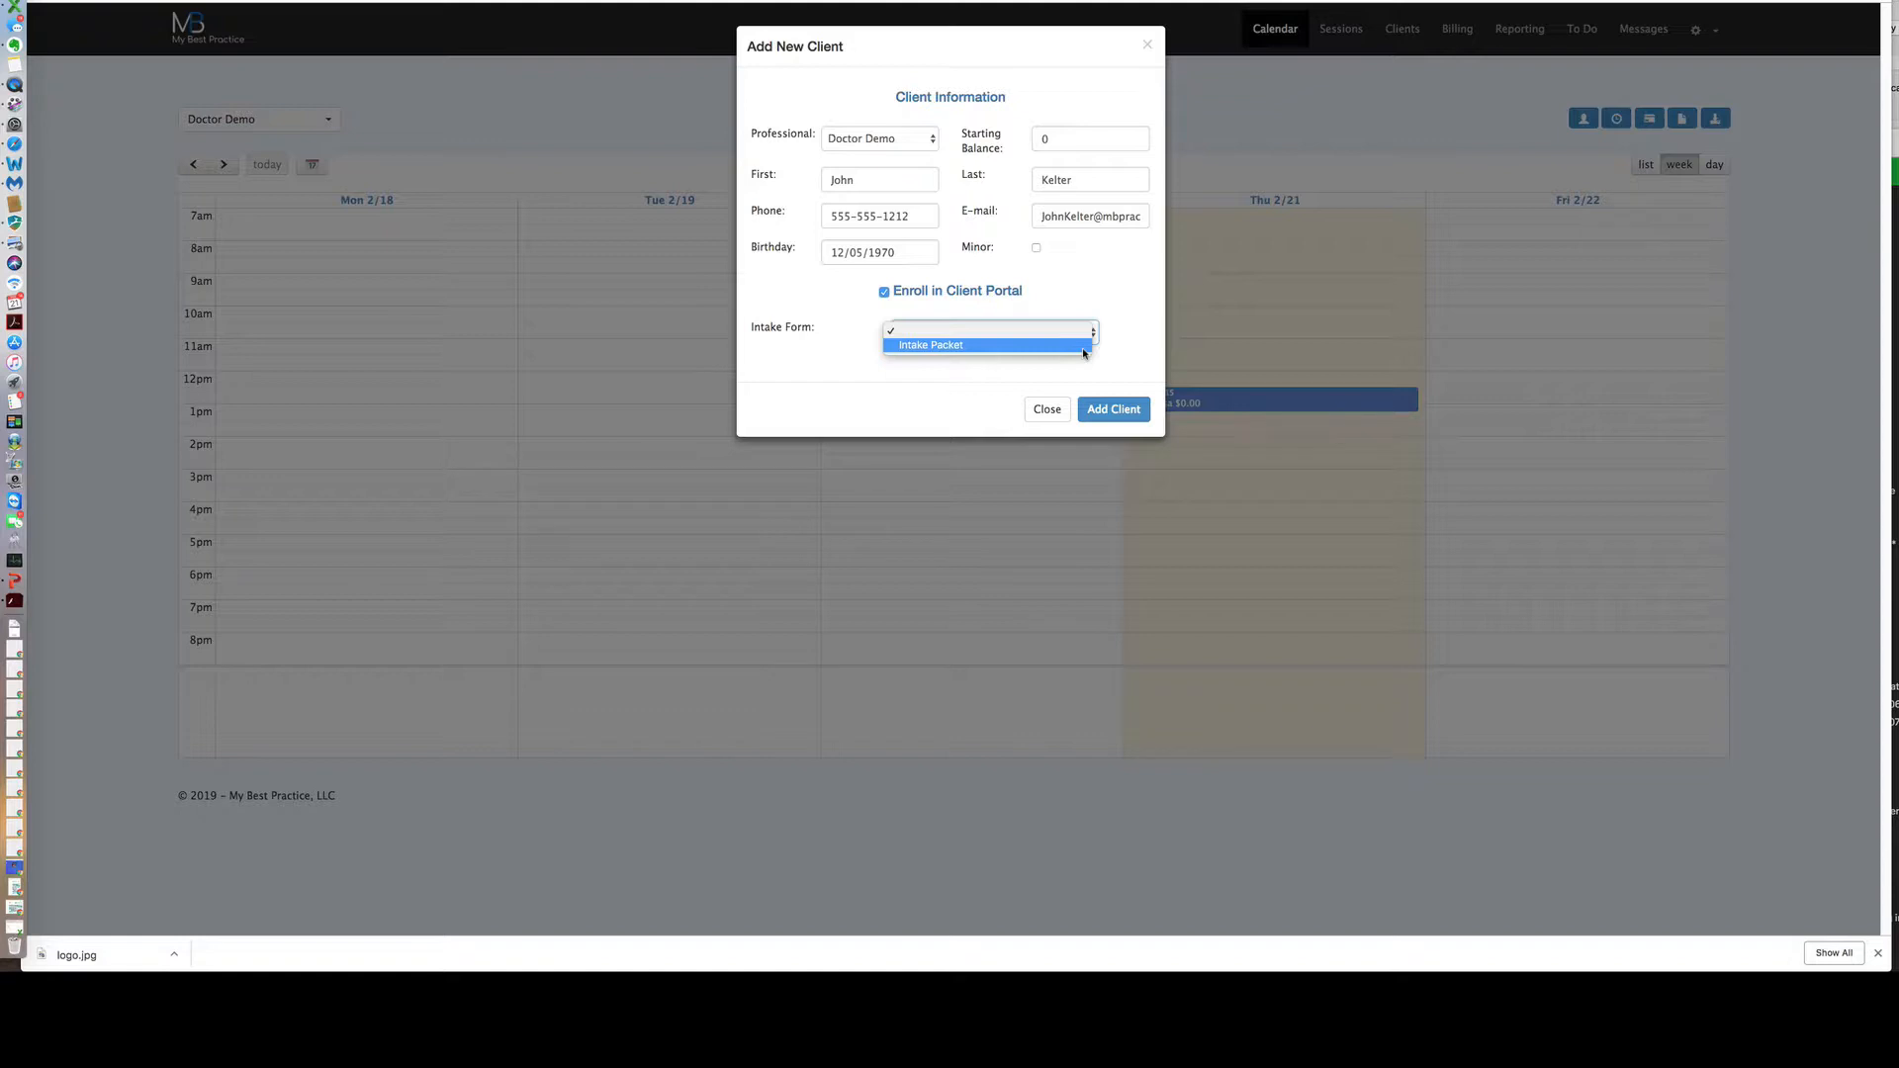
pyautogui.click(1083, 351)
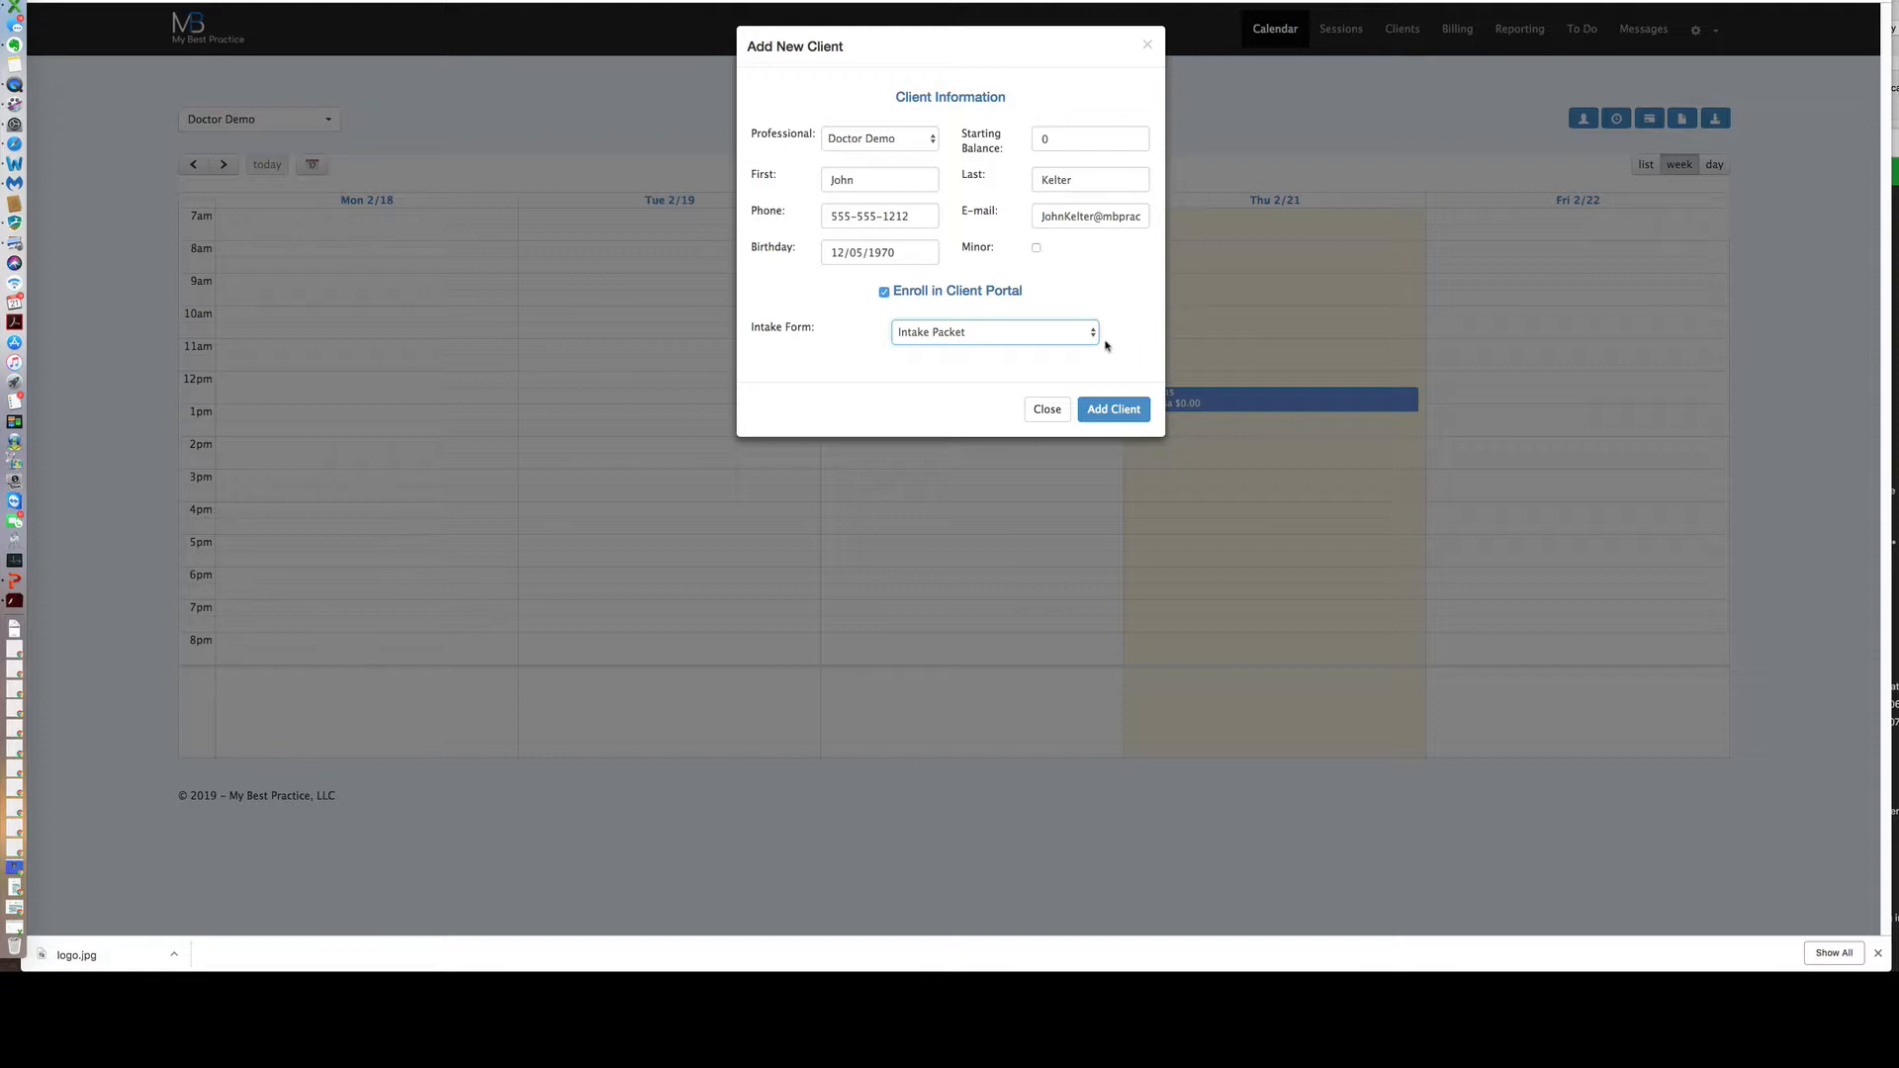
pyautogui.click(1122, 413)
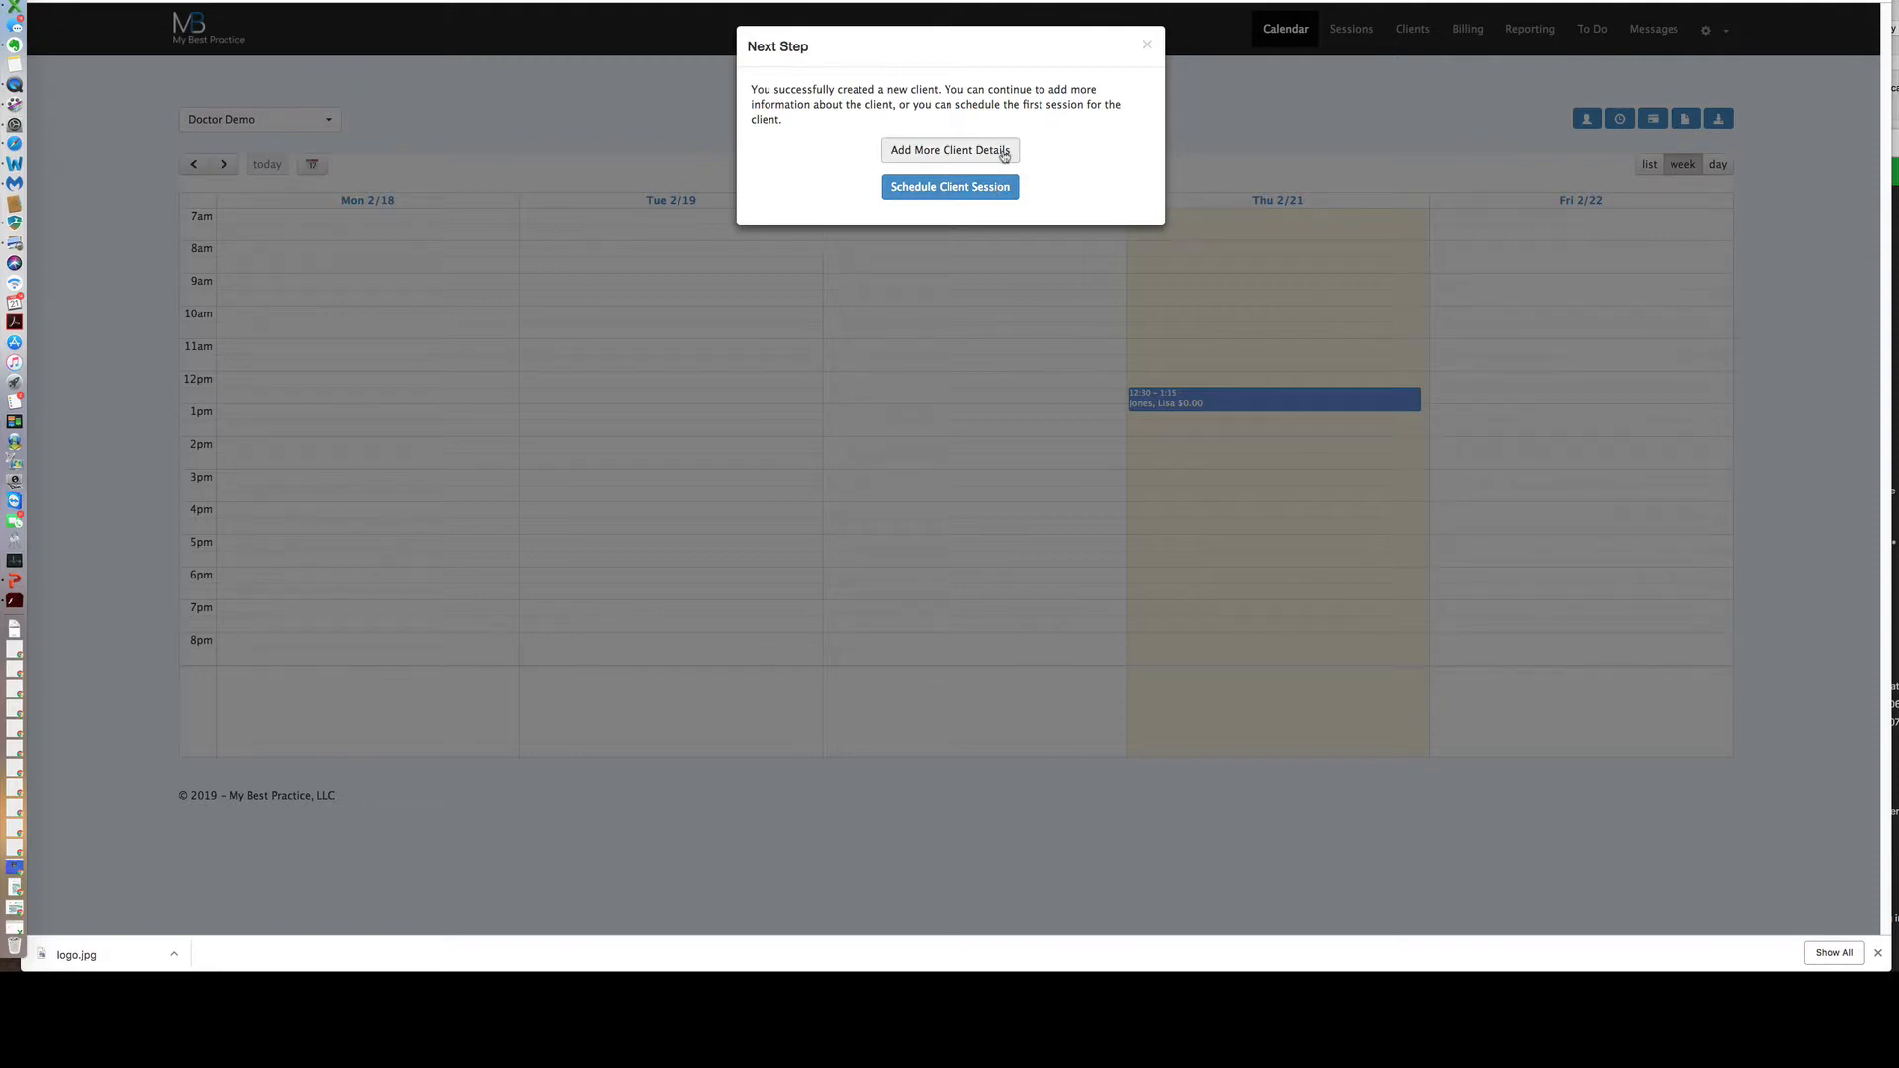
# Choose Add More Client Details to open the new client's full record.
pyautogui.click(1004, 155)
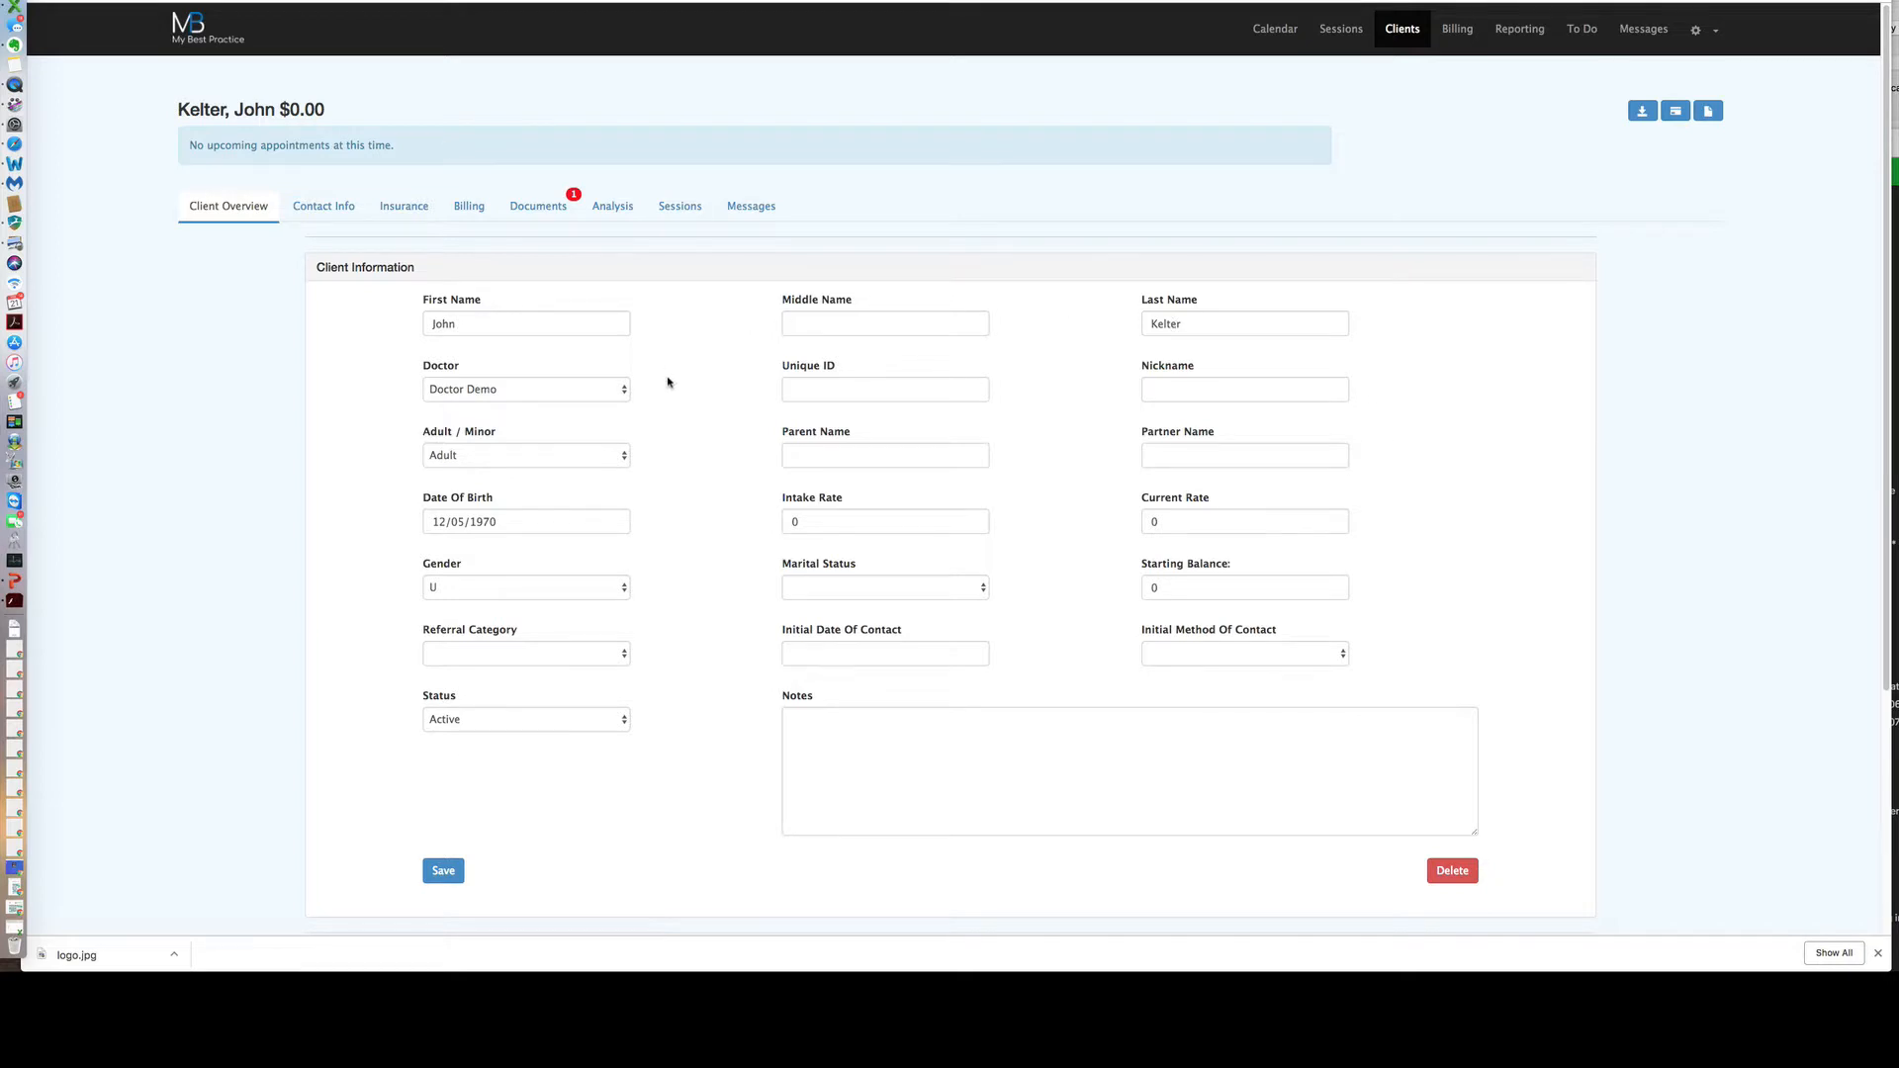
# Set the client's gender to Male and marital status to Single.
pyautogui.scroll(-1, 670, 383)
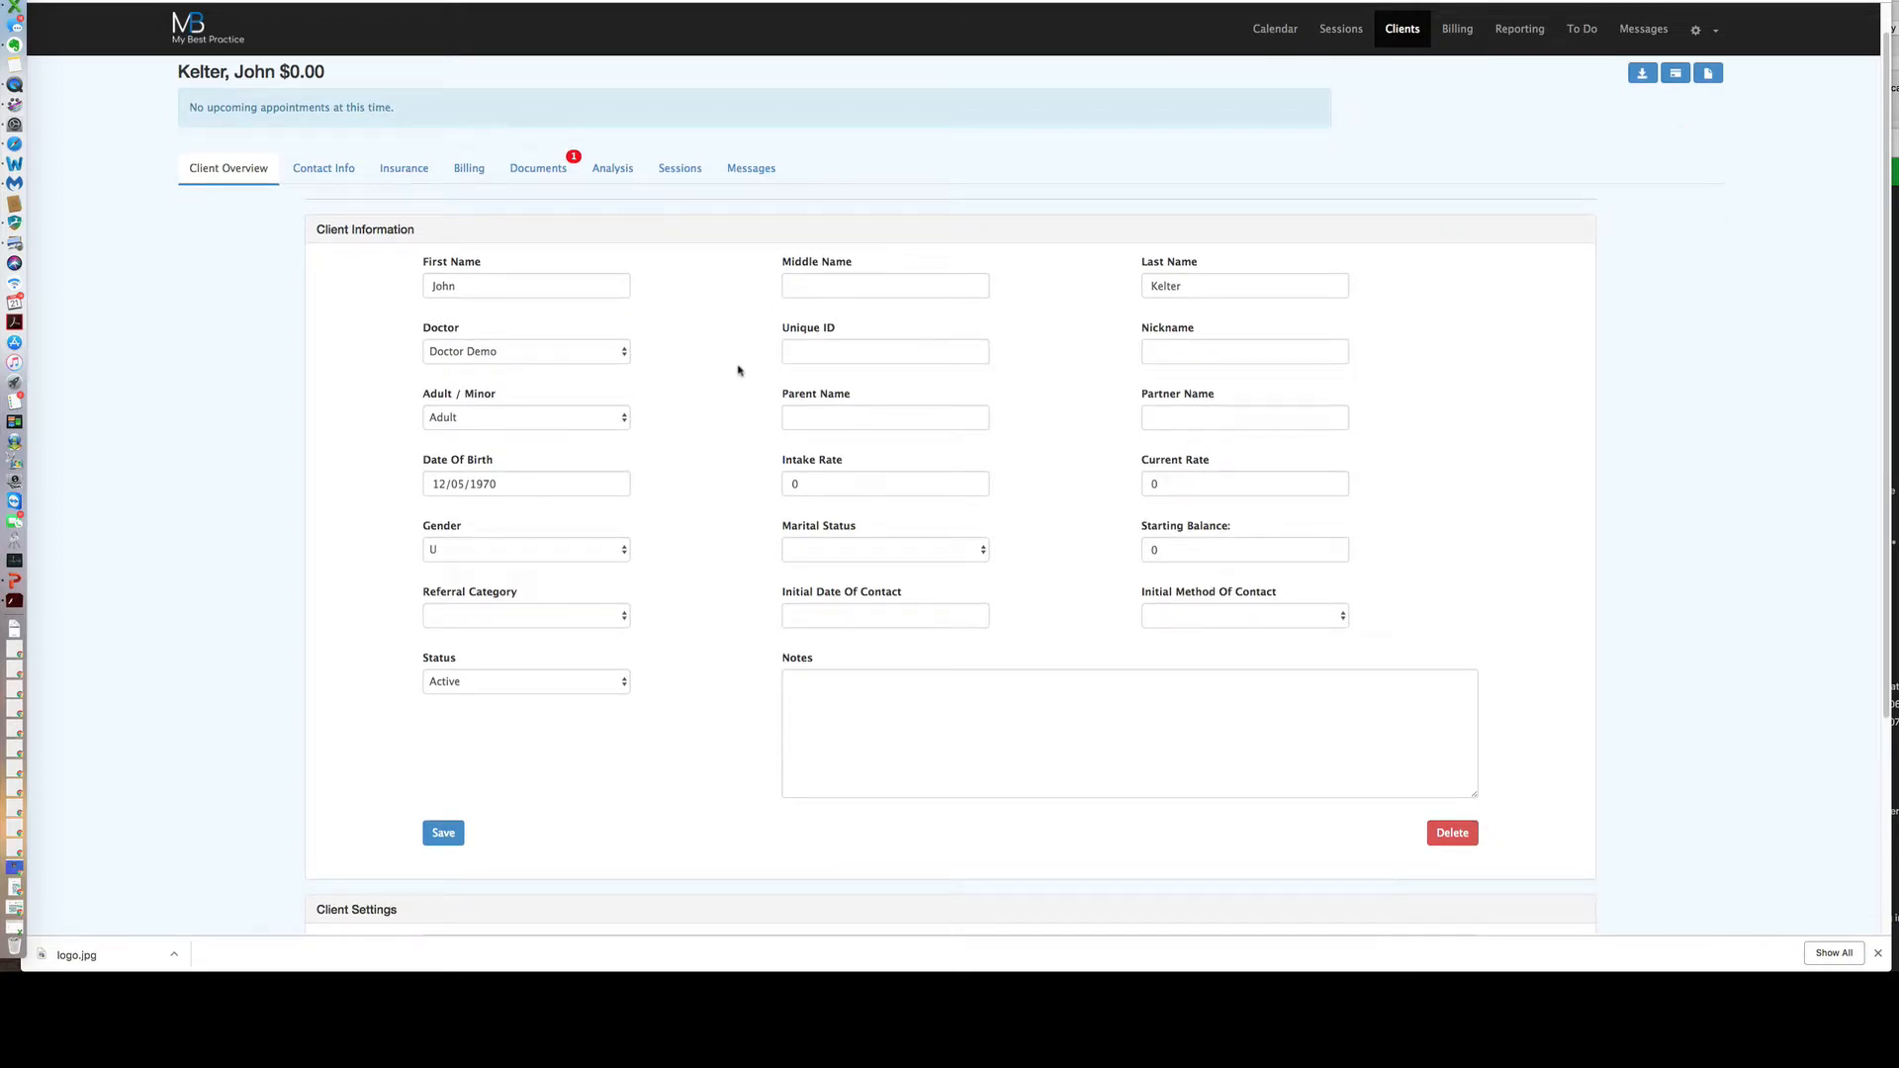
pyautogui.click(836, 279)
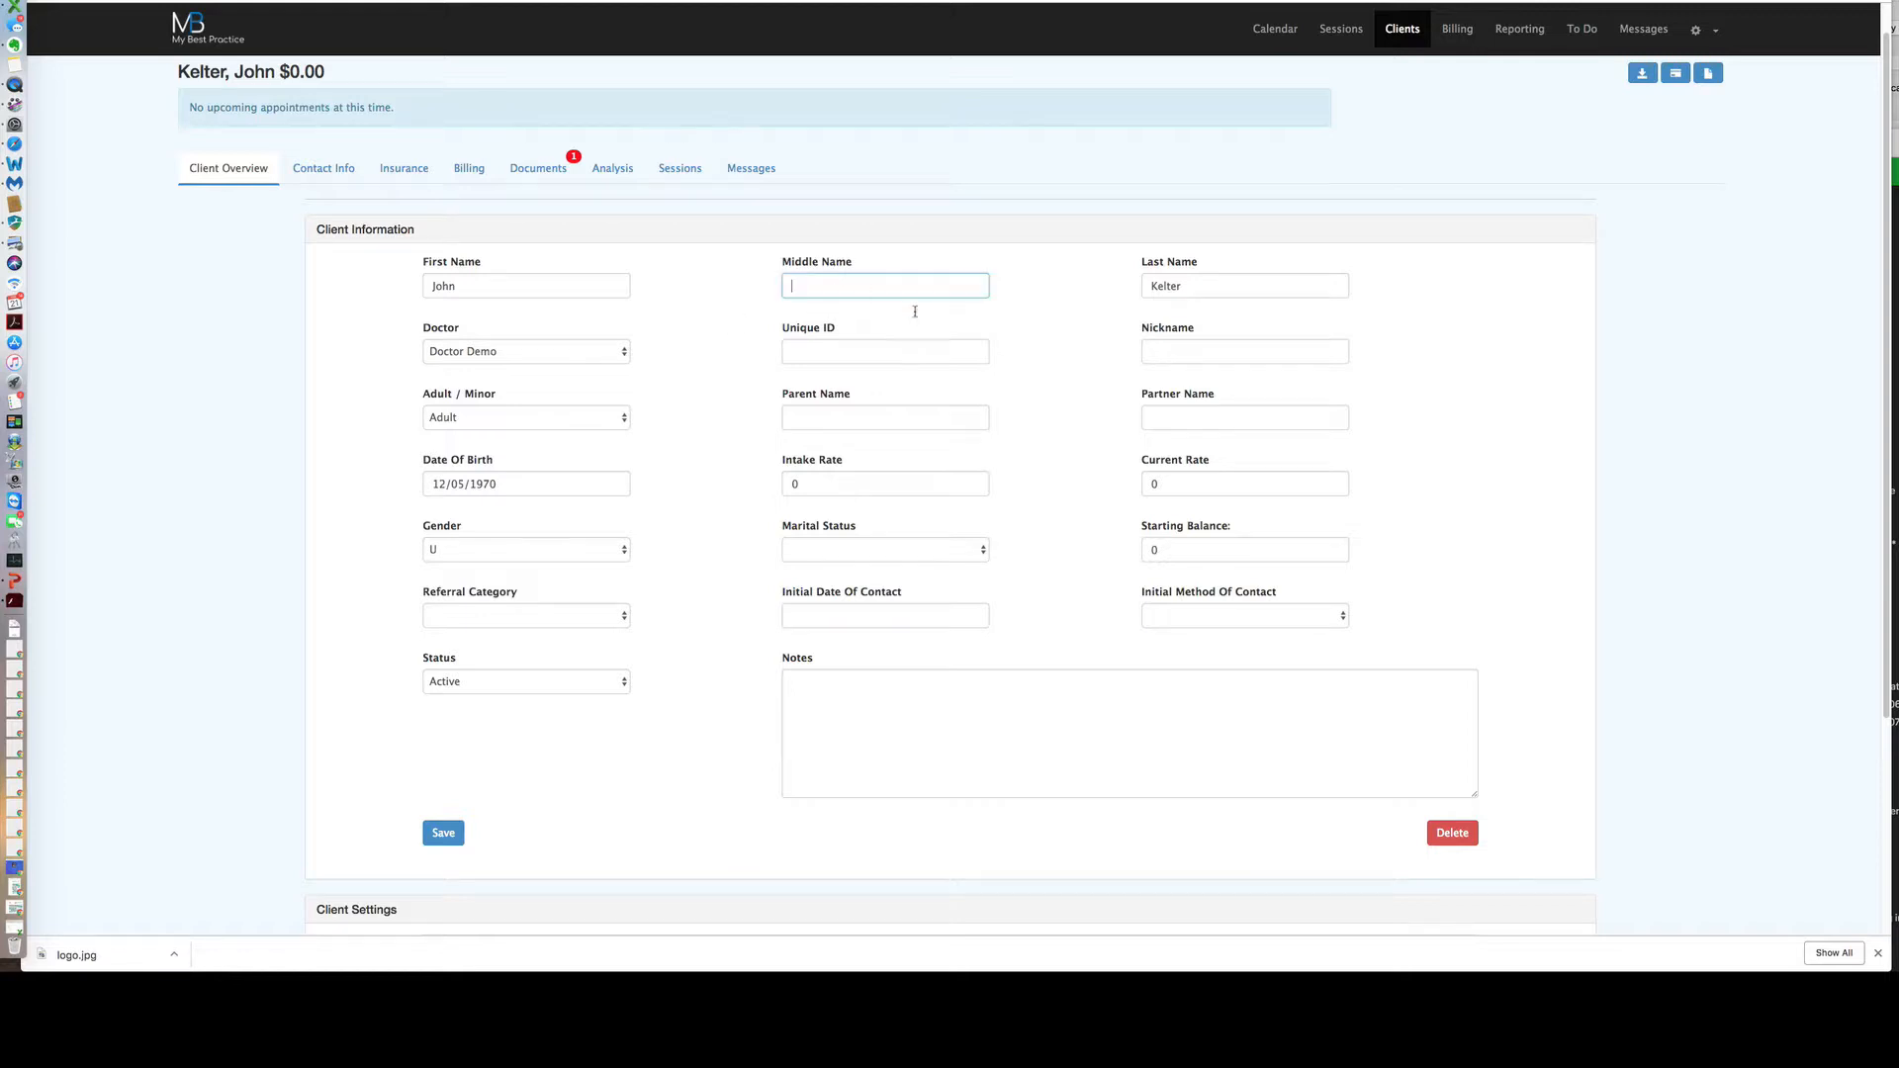
pyautogui.click(1167, 357)
pyautogui.click(1146, 415)
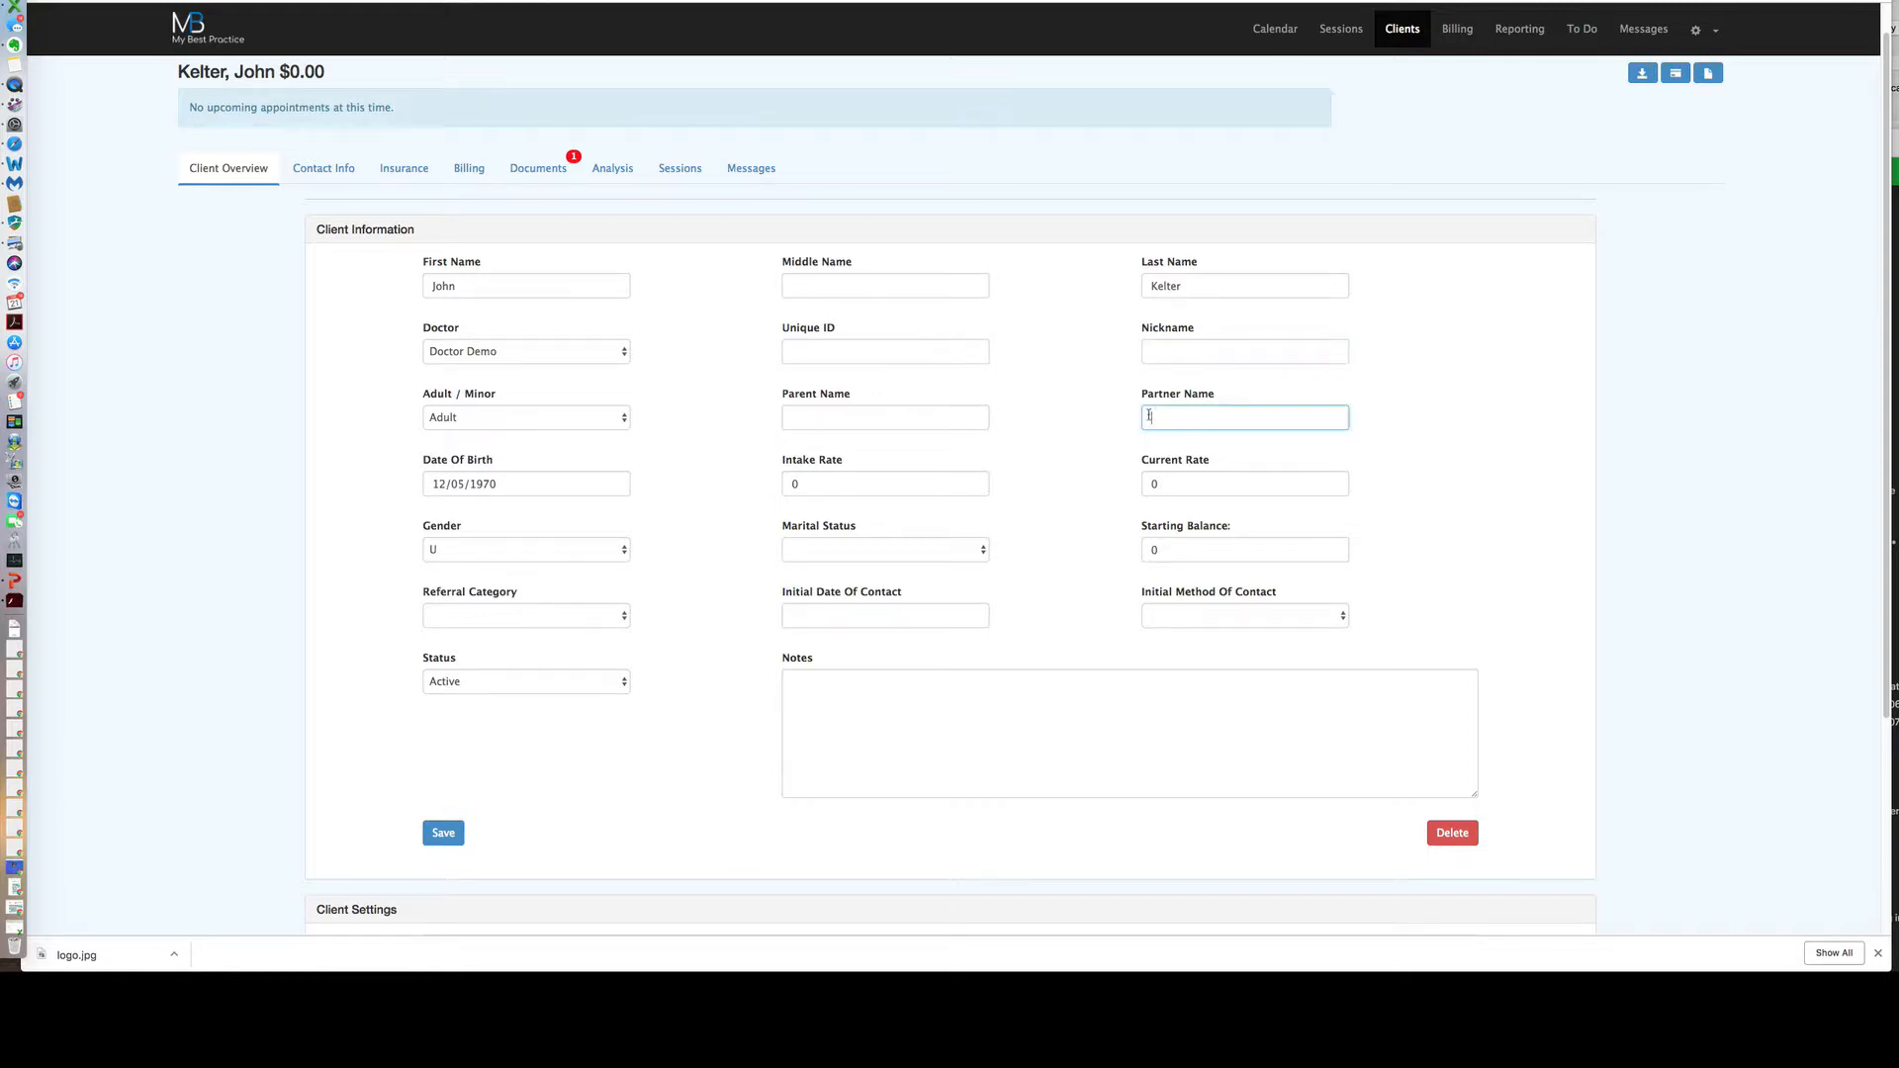
pyautogui.click(1090, 417)
pyautogui.click(605, 552)
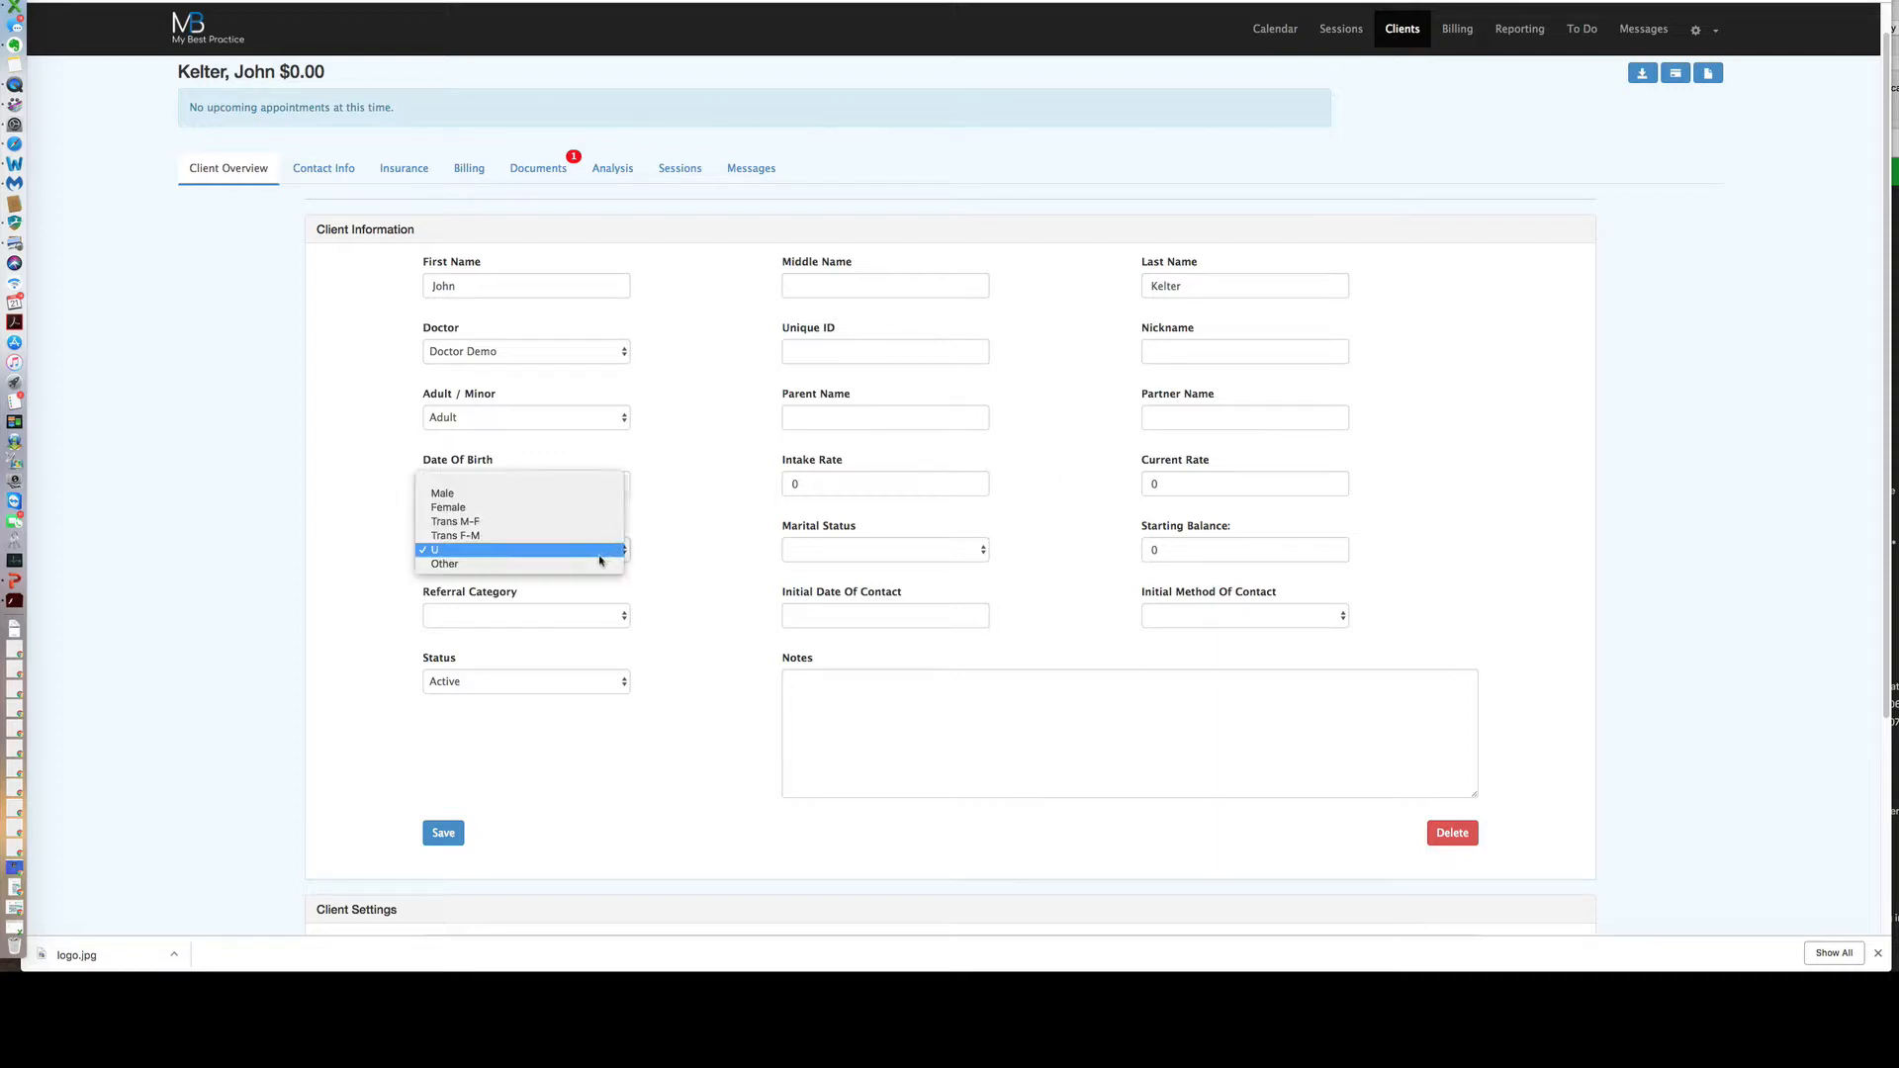
pyautogui.click(590, 503)
pyautogui.click(967, 551)
pyautogui.click(924, 564)
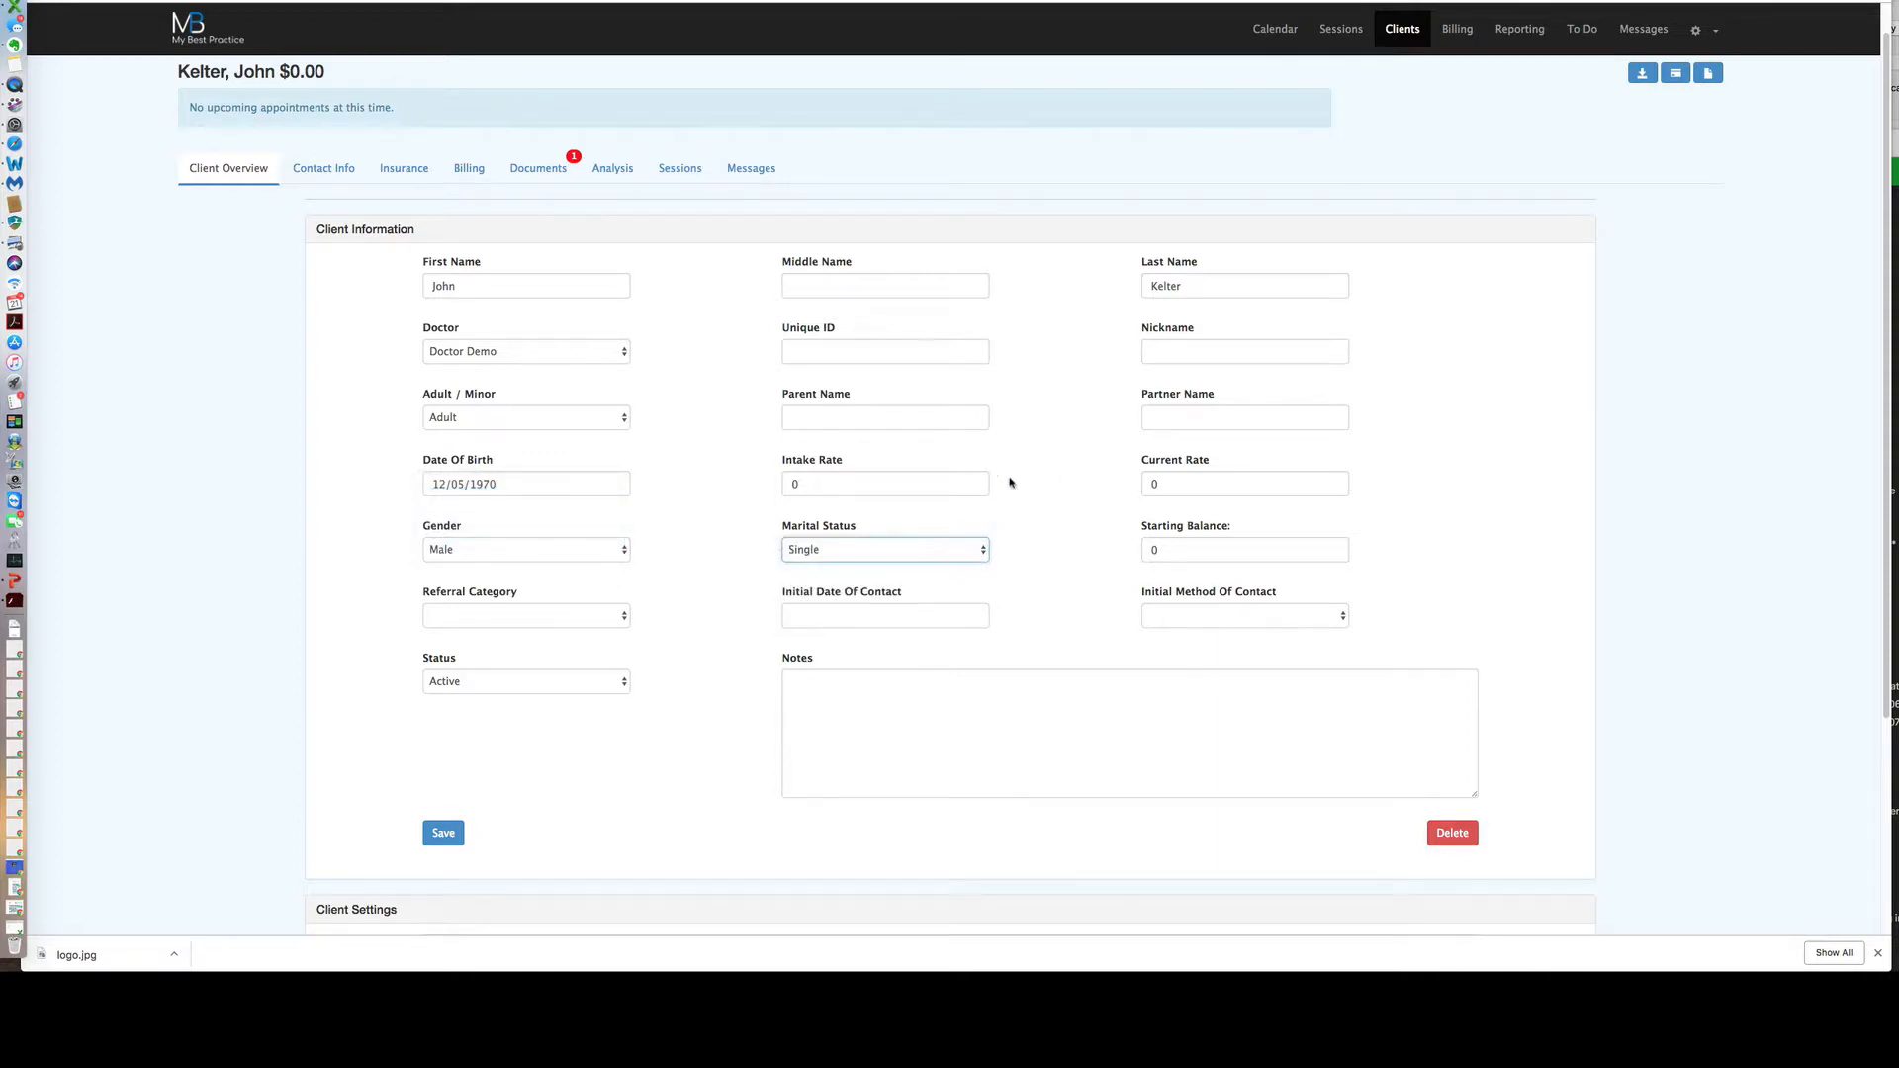
# Enter the client's unique ID, keep ACT Note as session note type, and save the record.
pyautogui.click(956, 354)
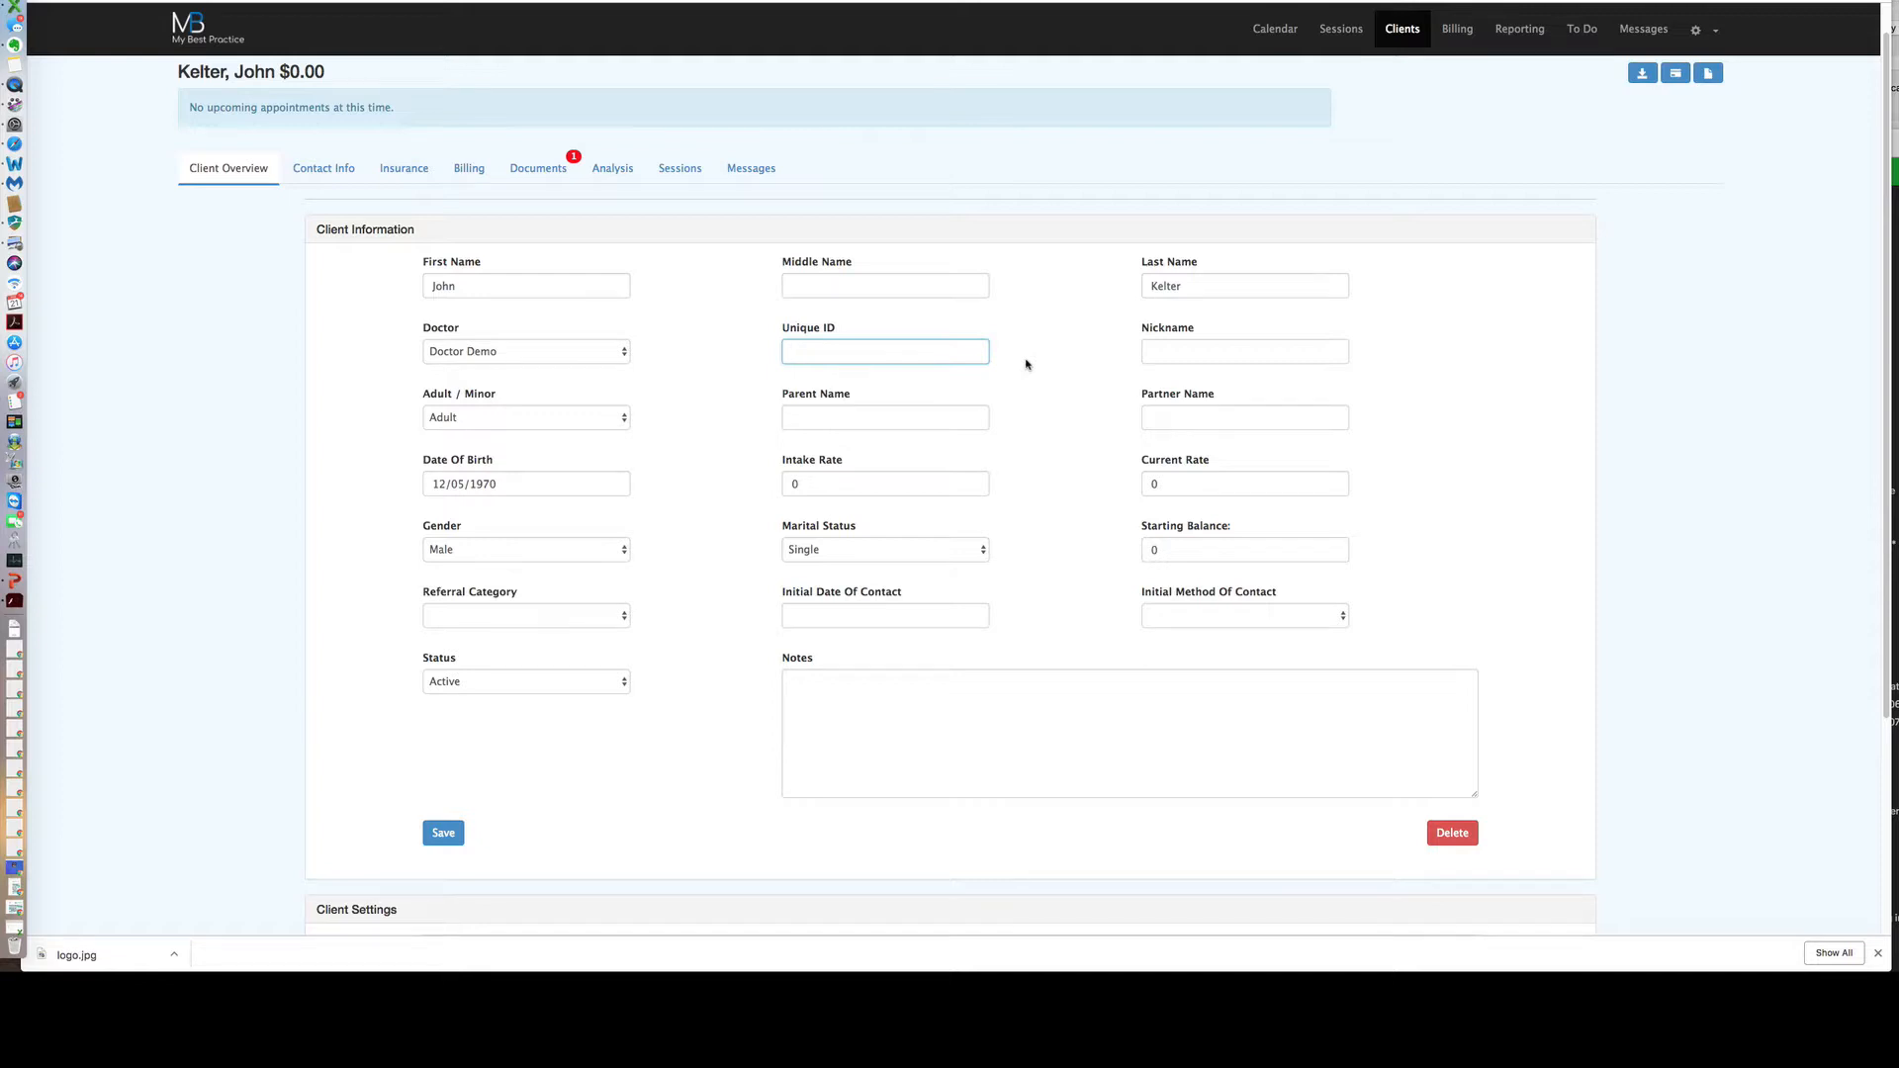
pyautogui.write('WQ975')
pyautogui.click(1029, 368)
pyautogui.scroll(-5, 1068, 464)
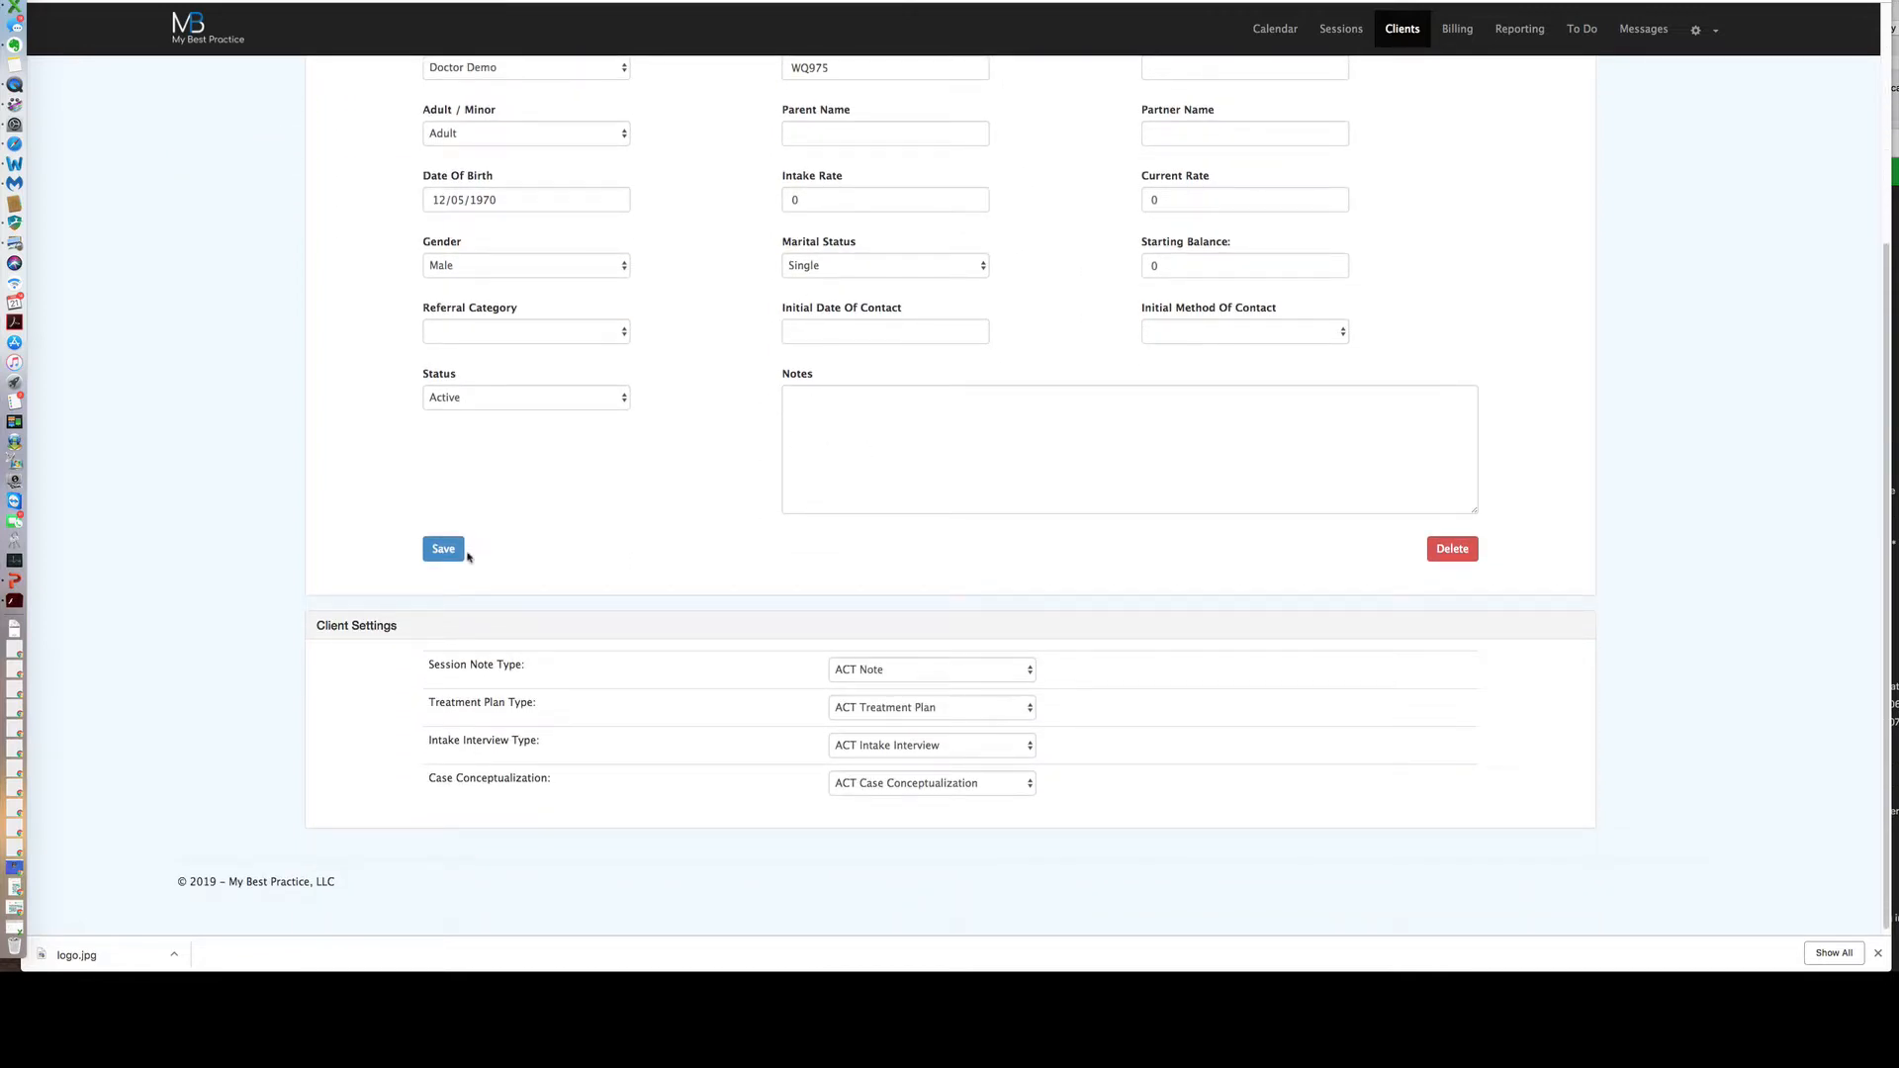
pyautogui.scroll(-1, 690, 561)
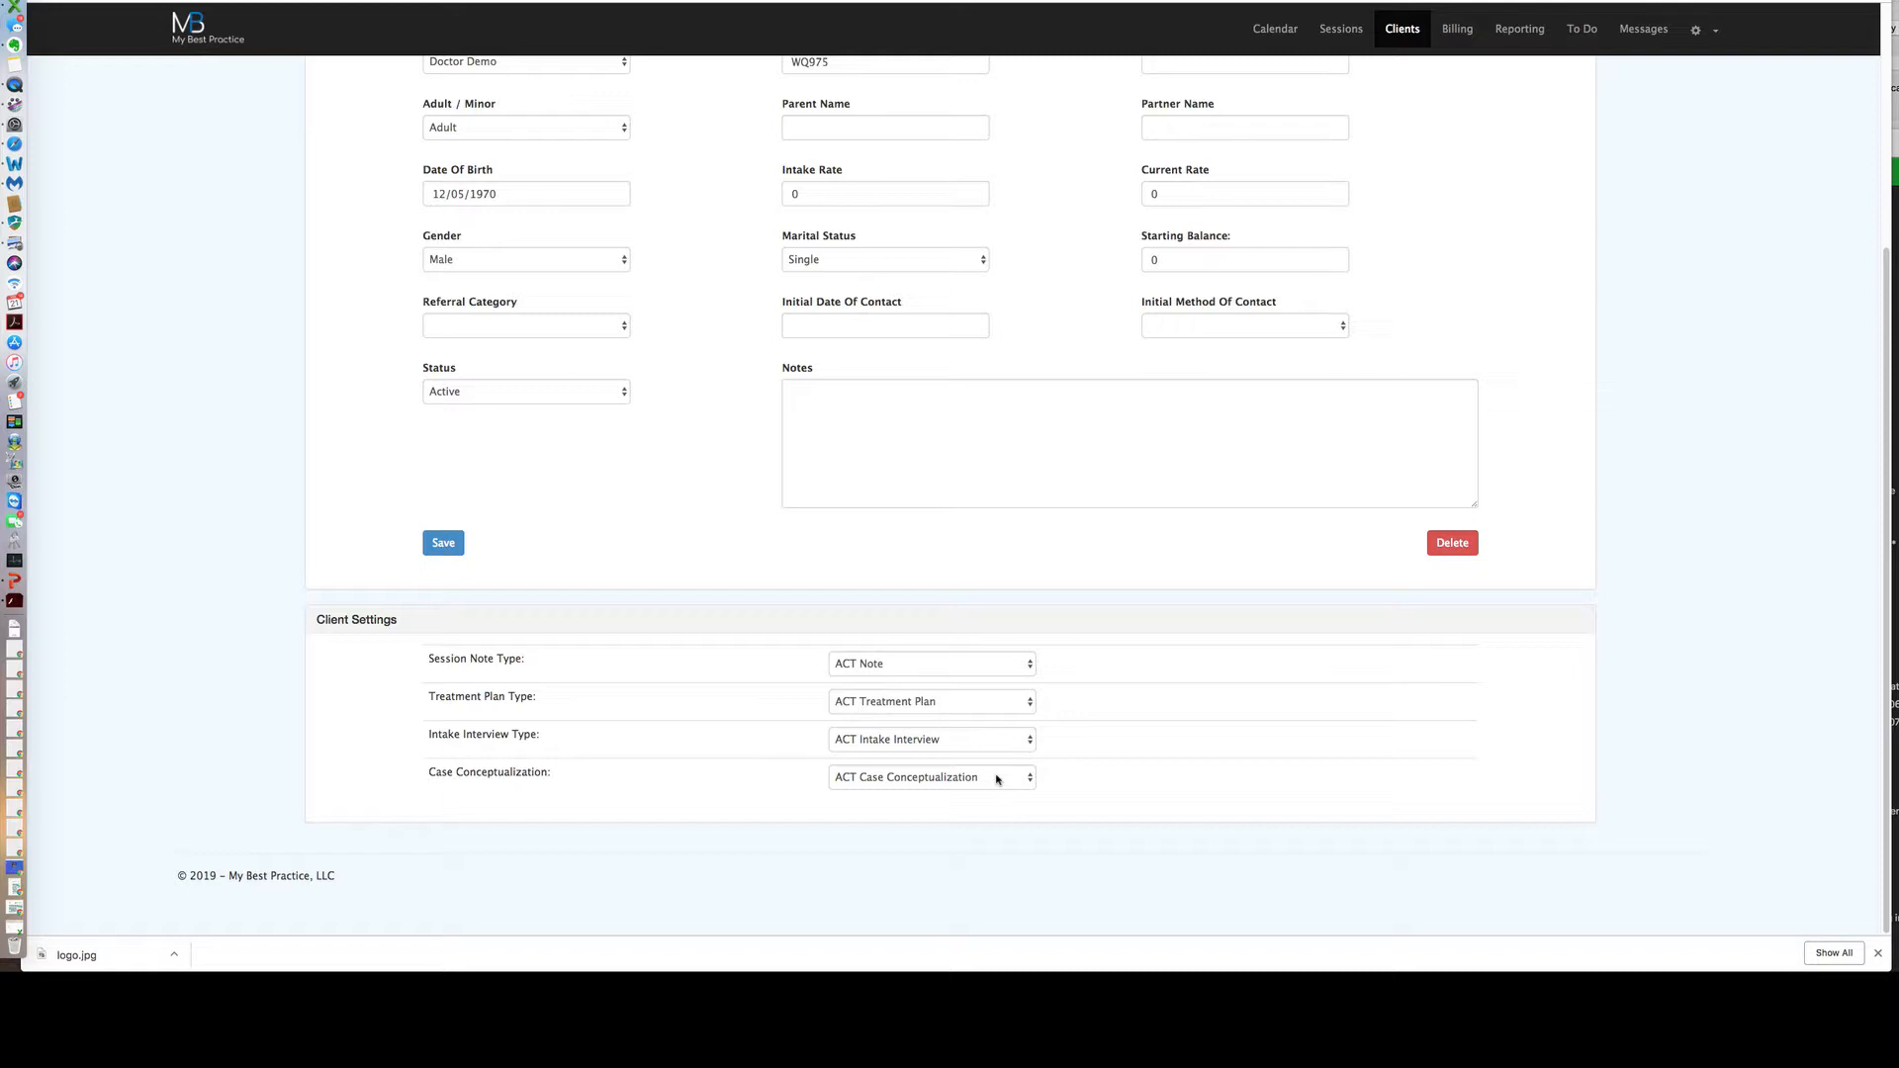
pyautogui.click(983, 668)
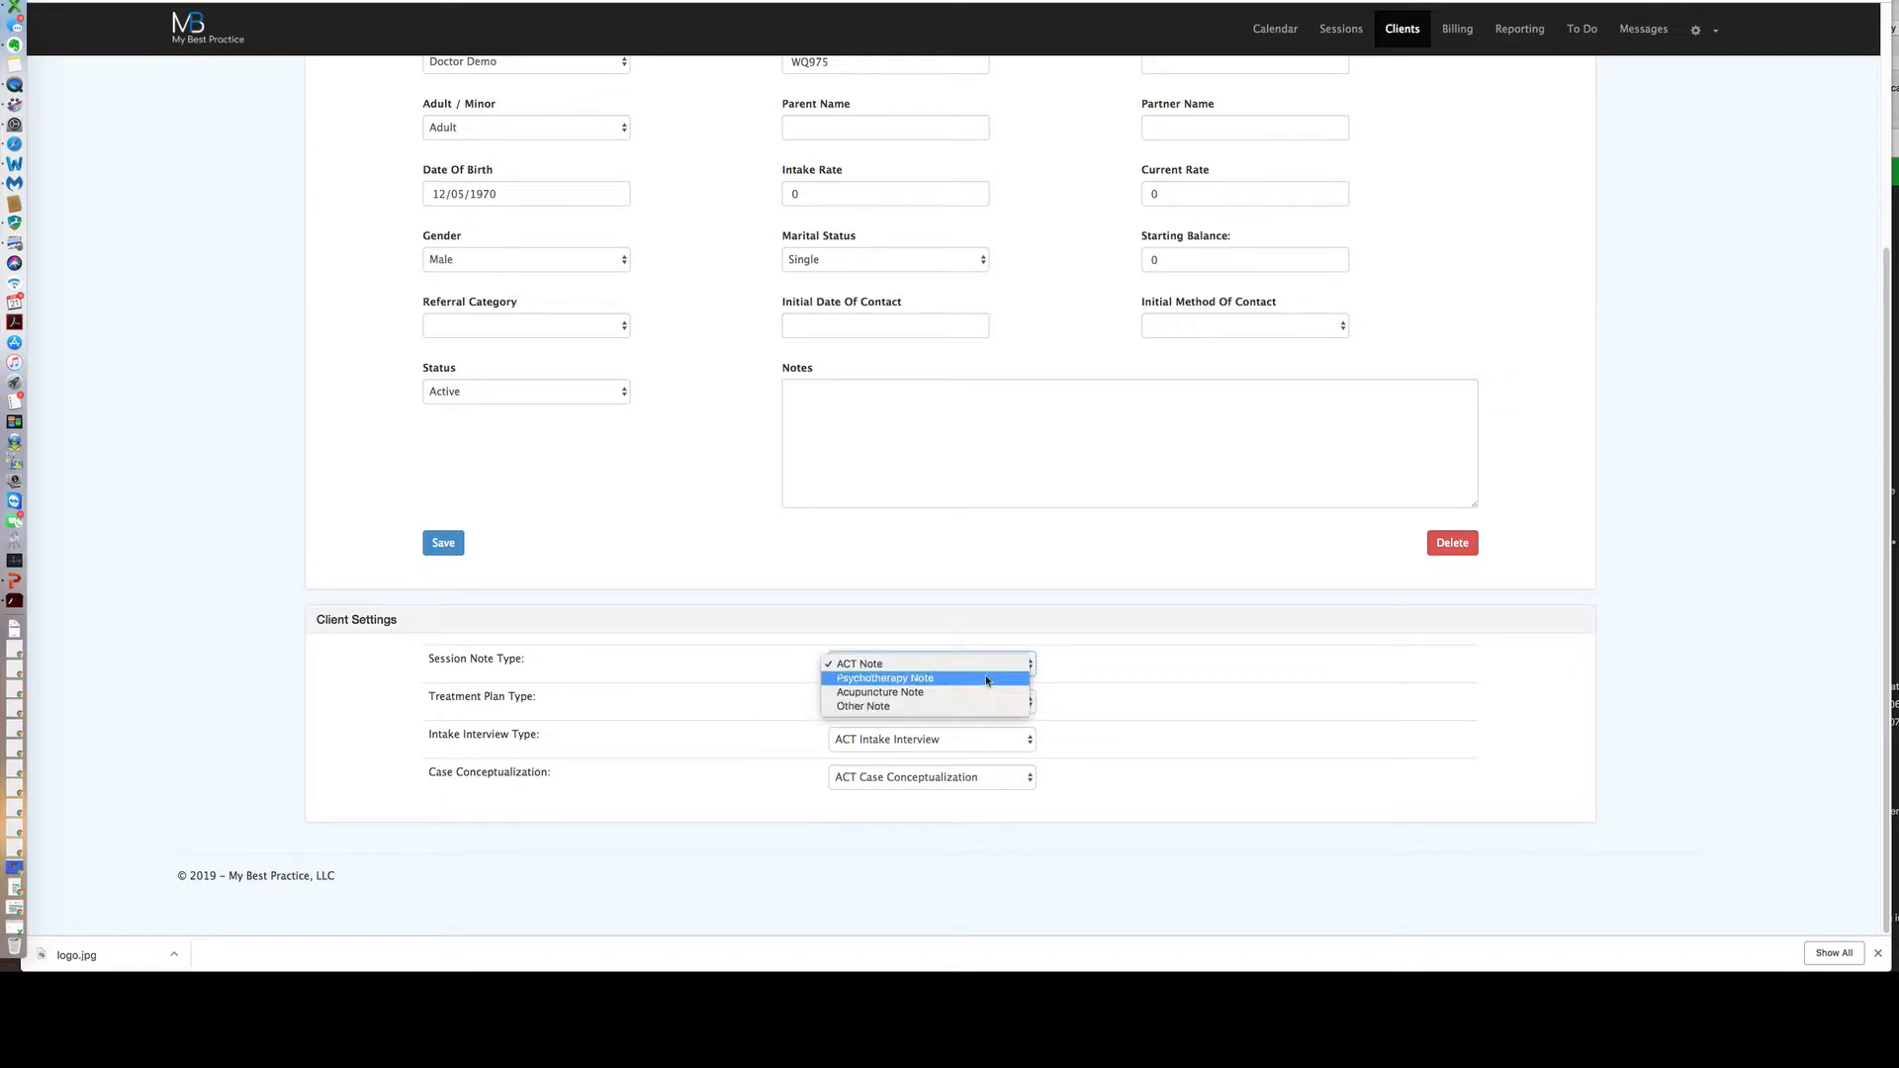
pyautogui.click(1082, 664)
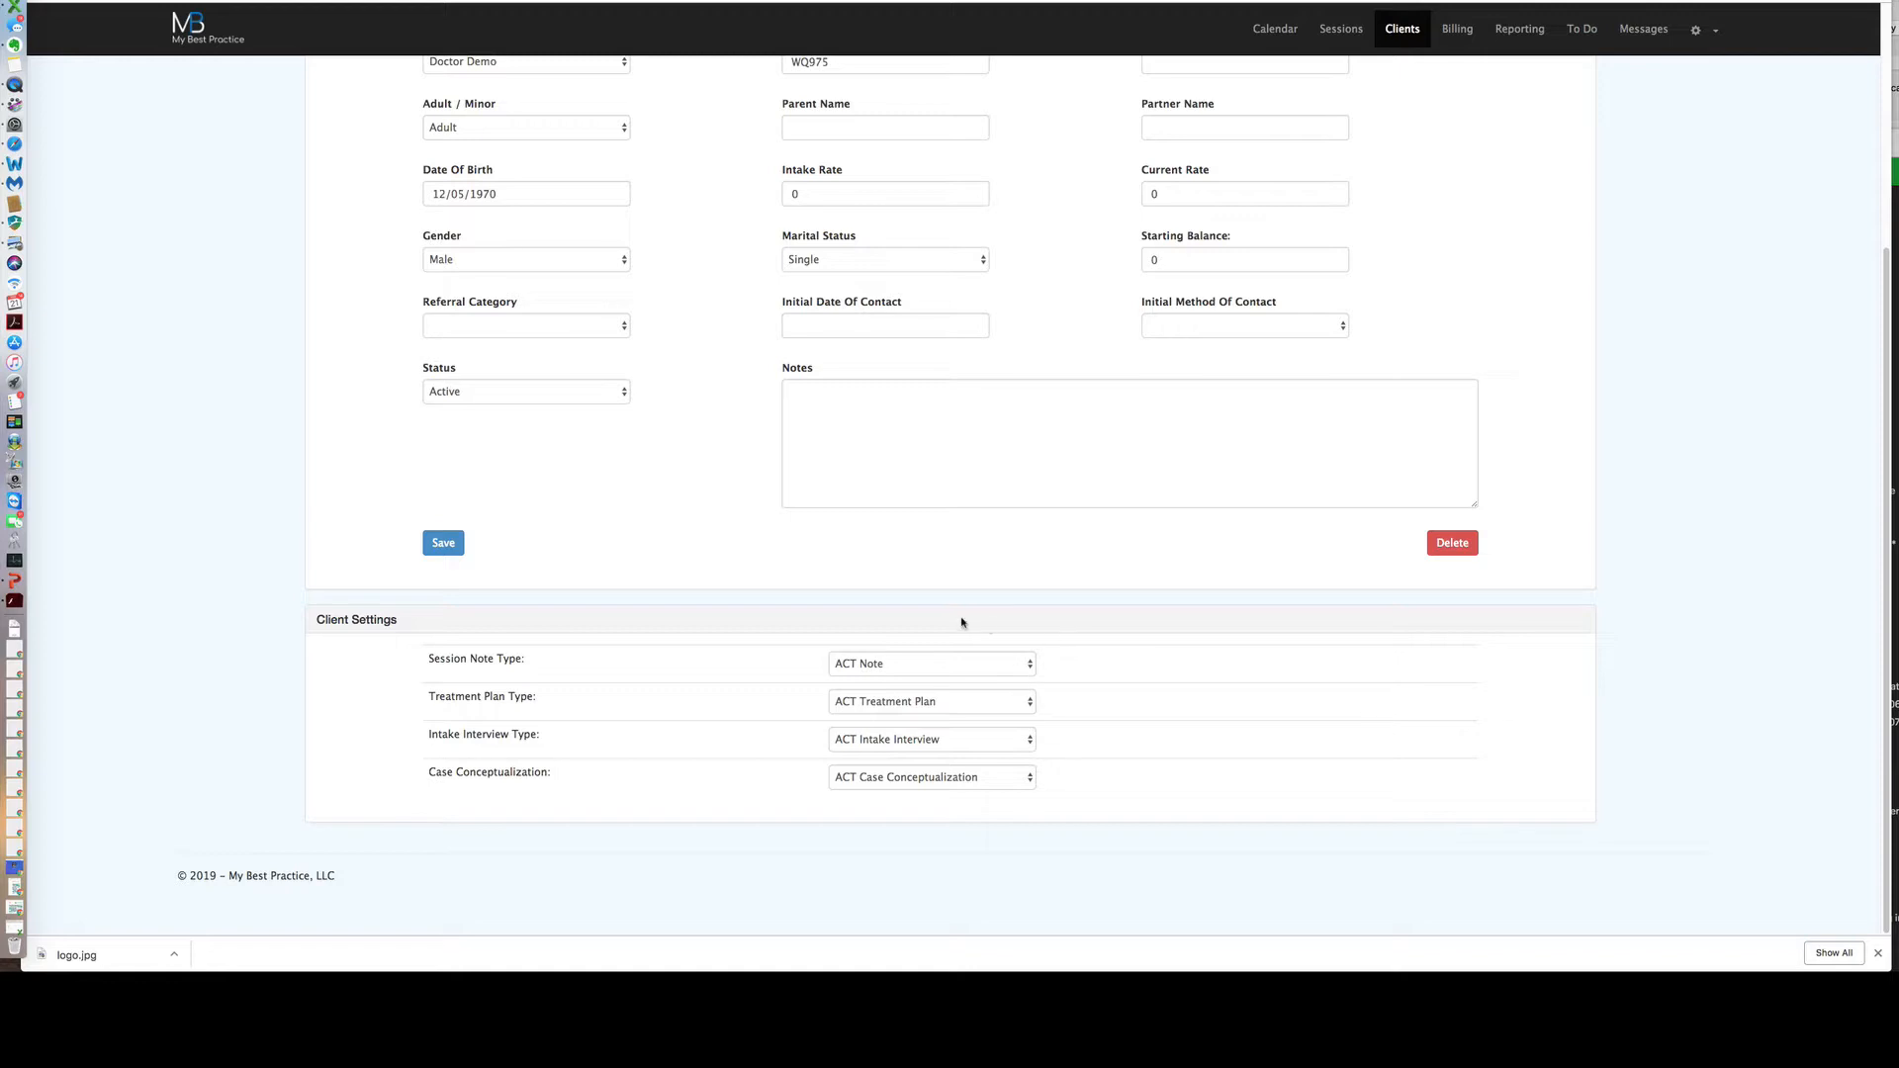
pyautogui.click(442, 543)
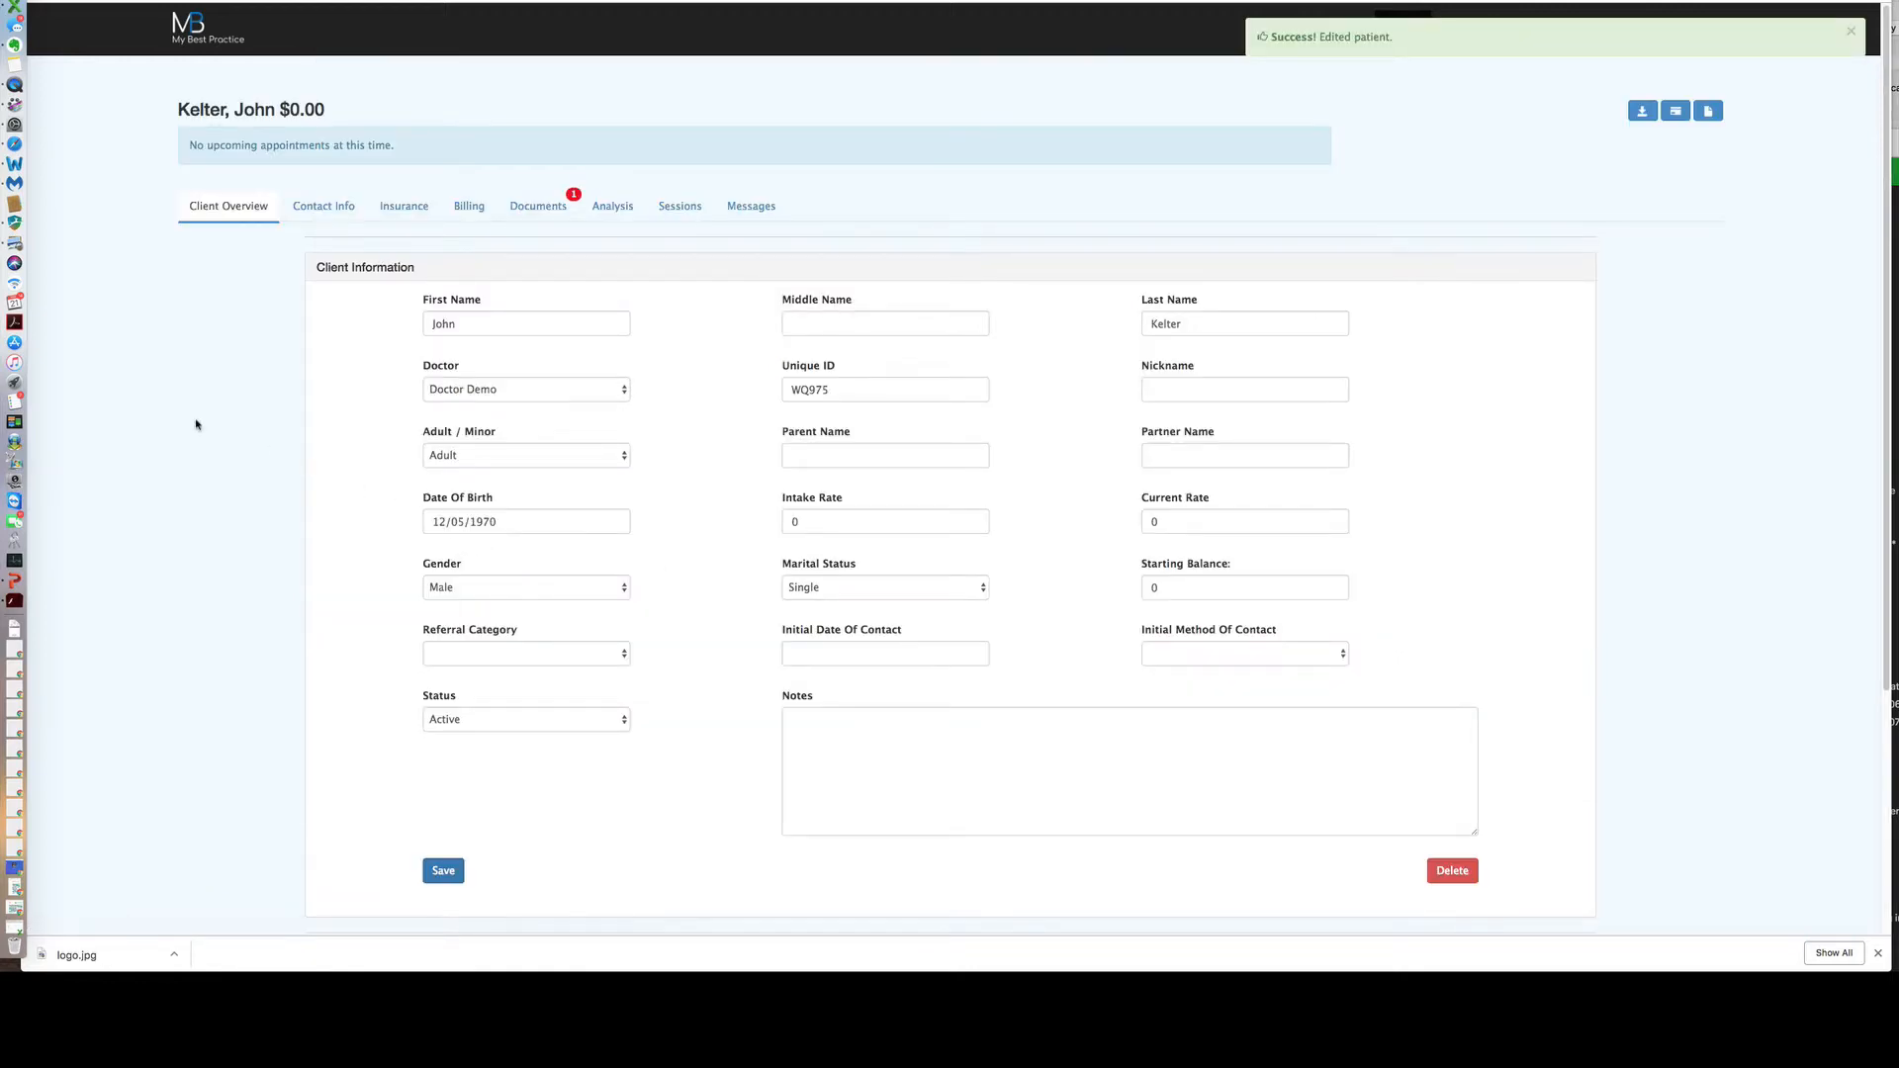
# Add a Home mailing address in New York, NY with street, apartment number and zip code.
pyautogui.click(314, 209)
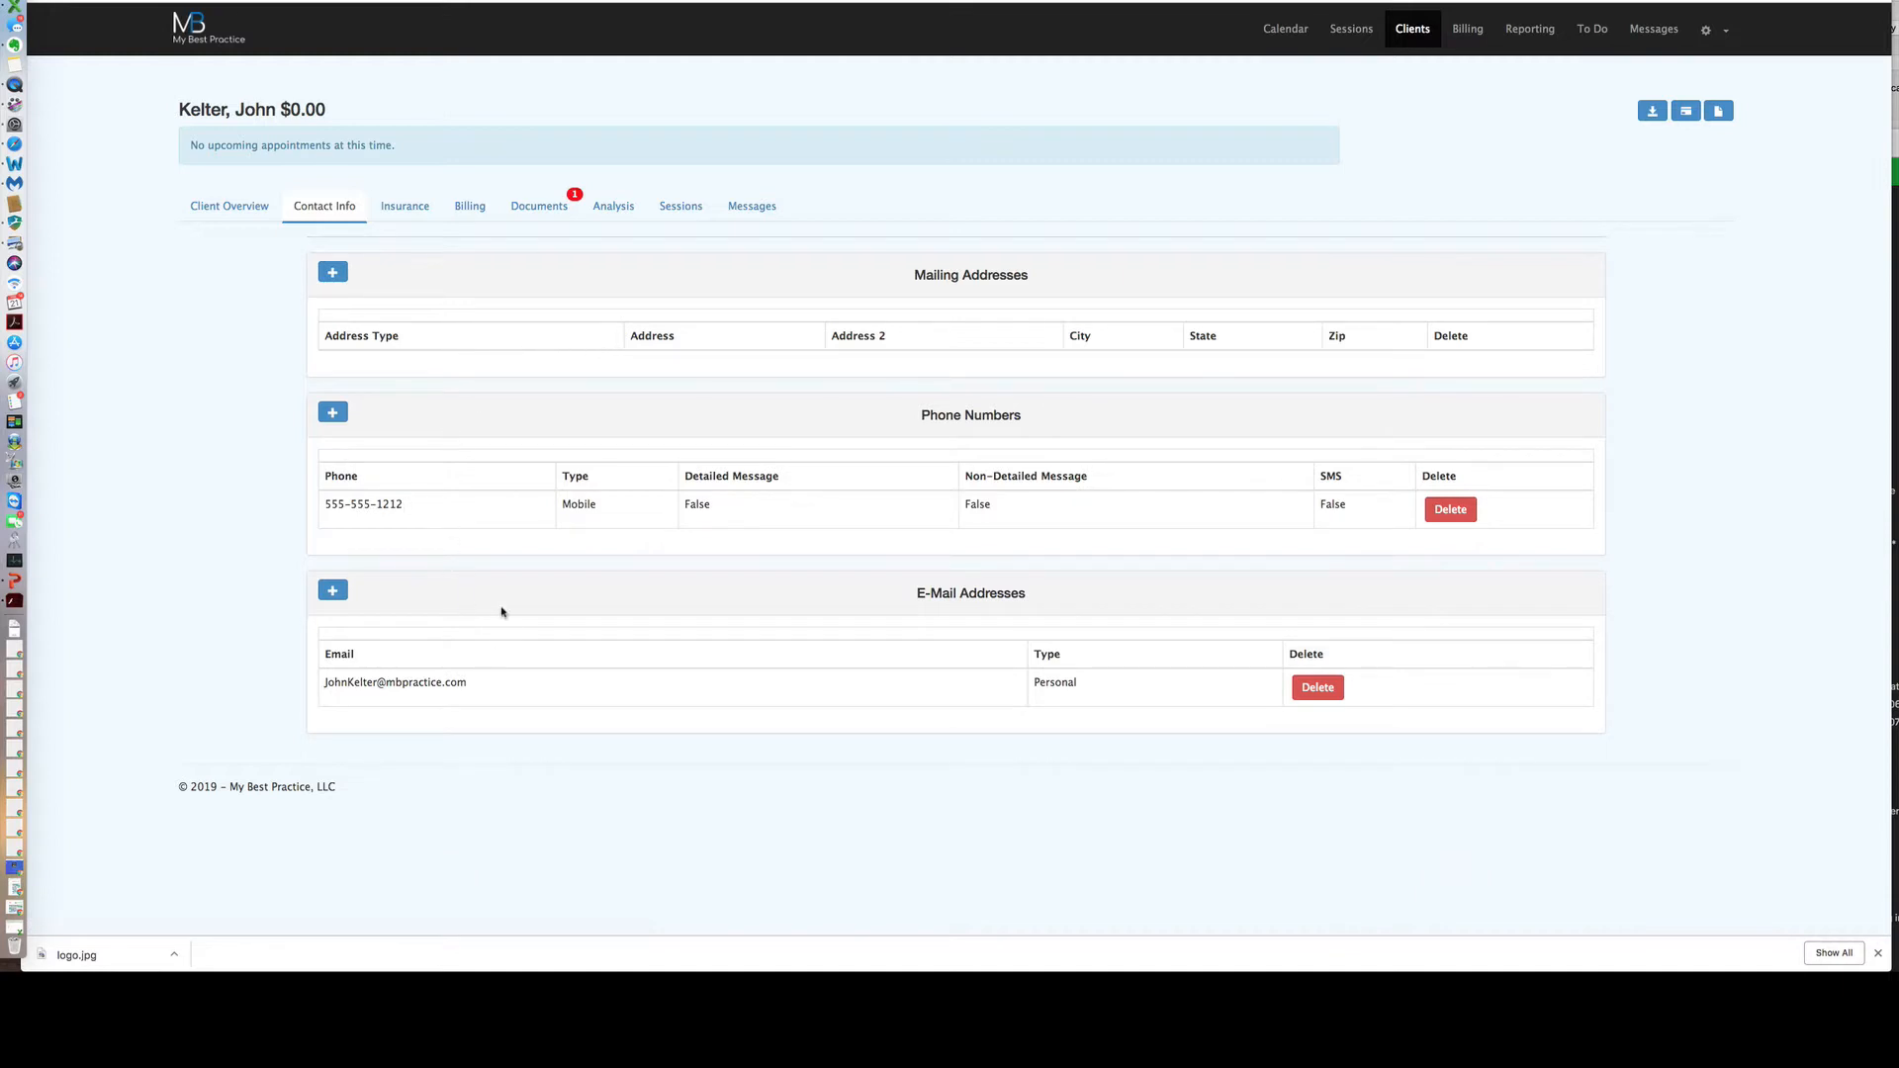
pyautogui.click(334, 274)
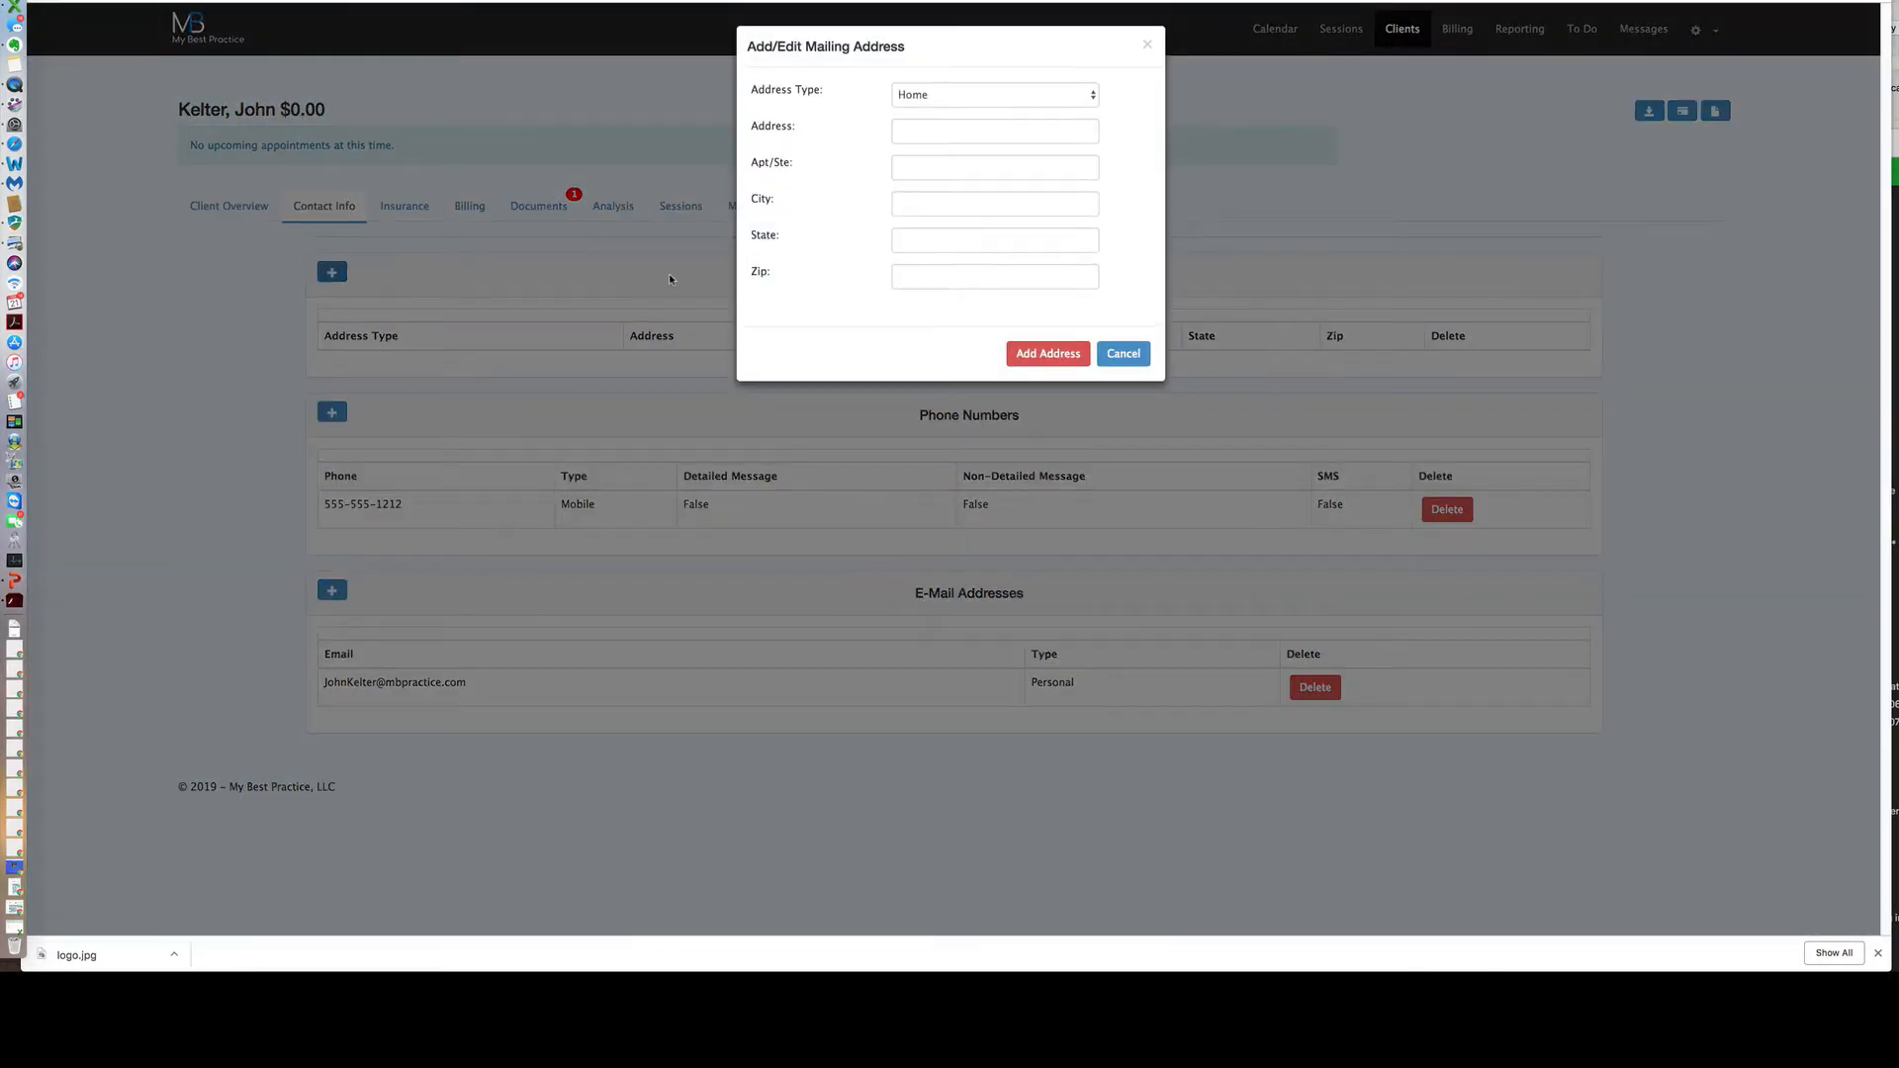
pyautogui.click(912, 132)
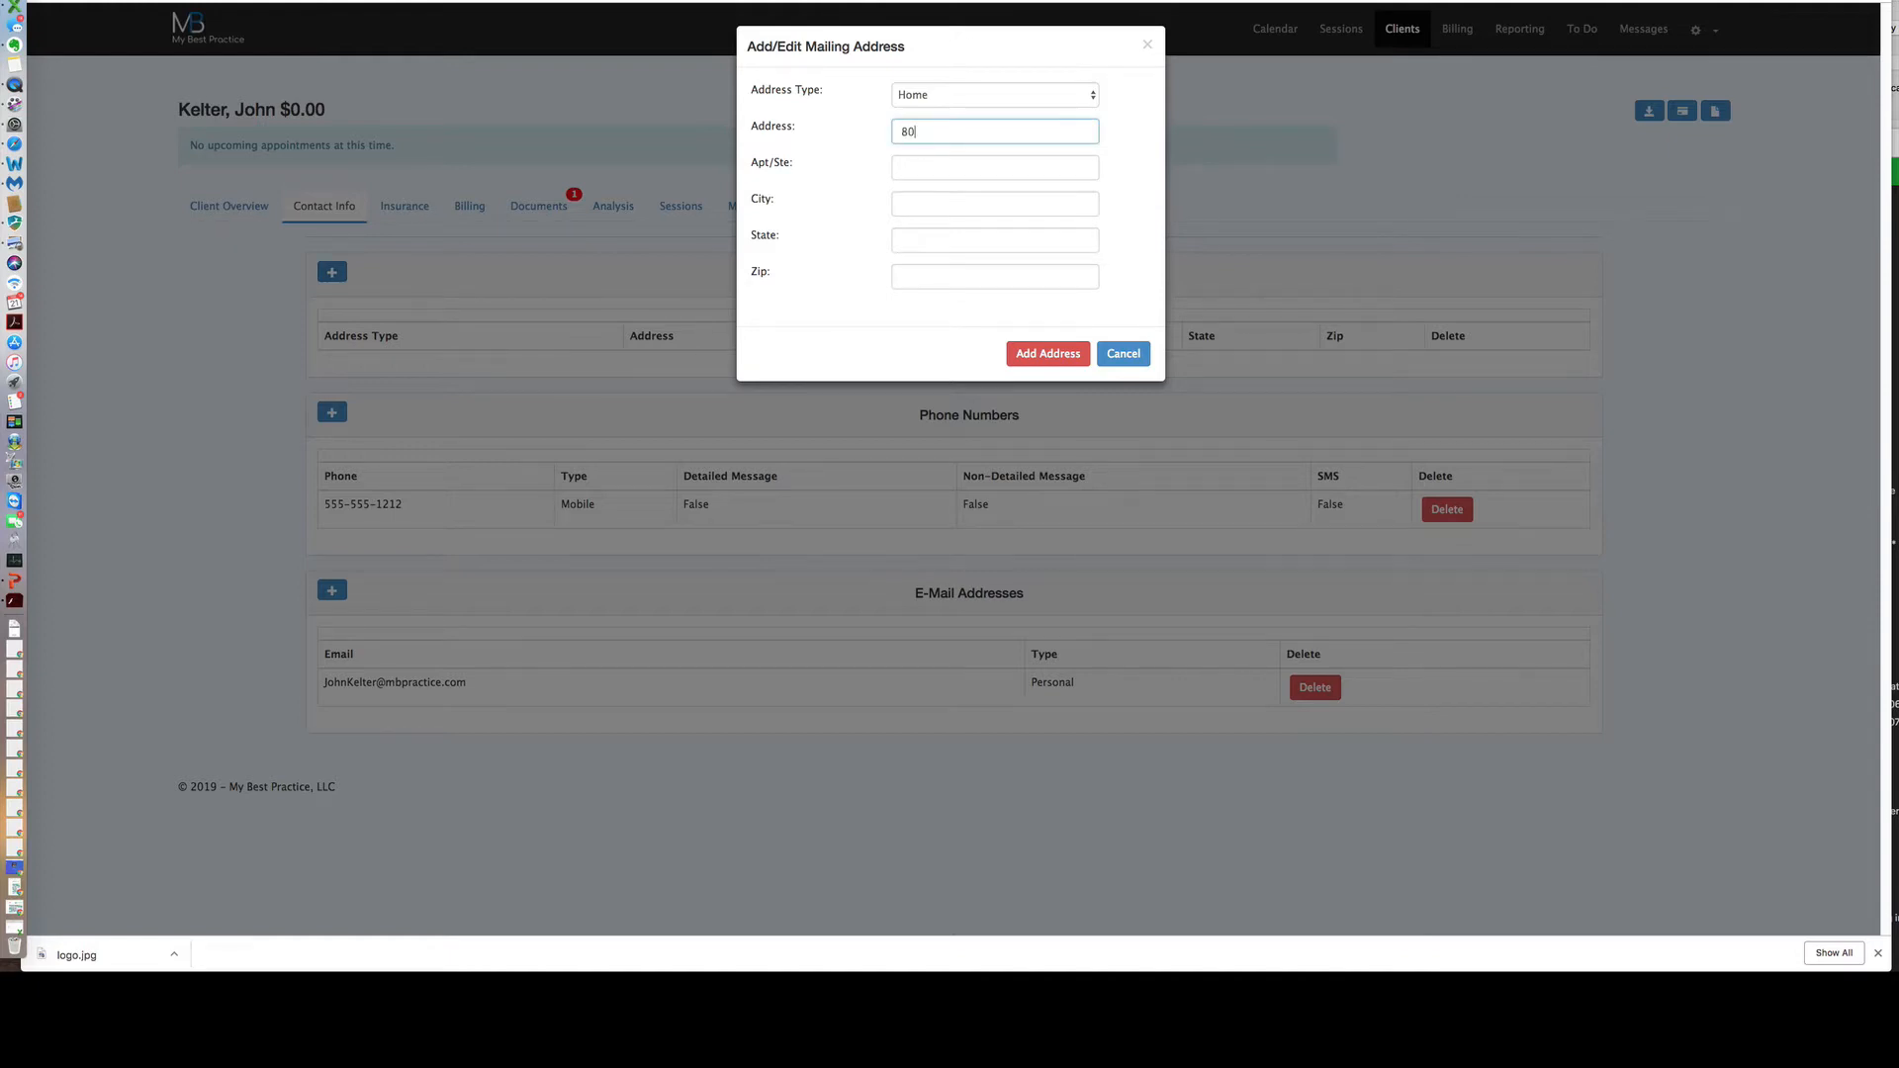
pyautogui.press('Tab')
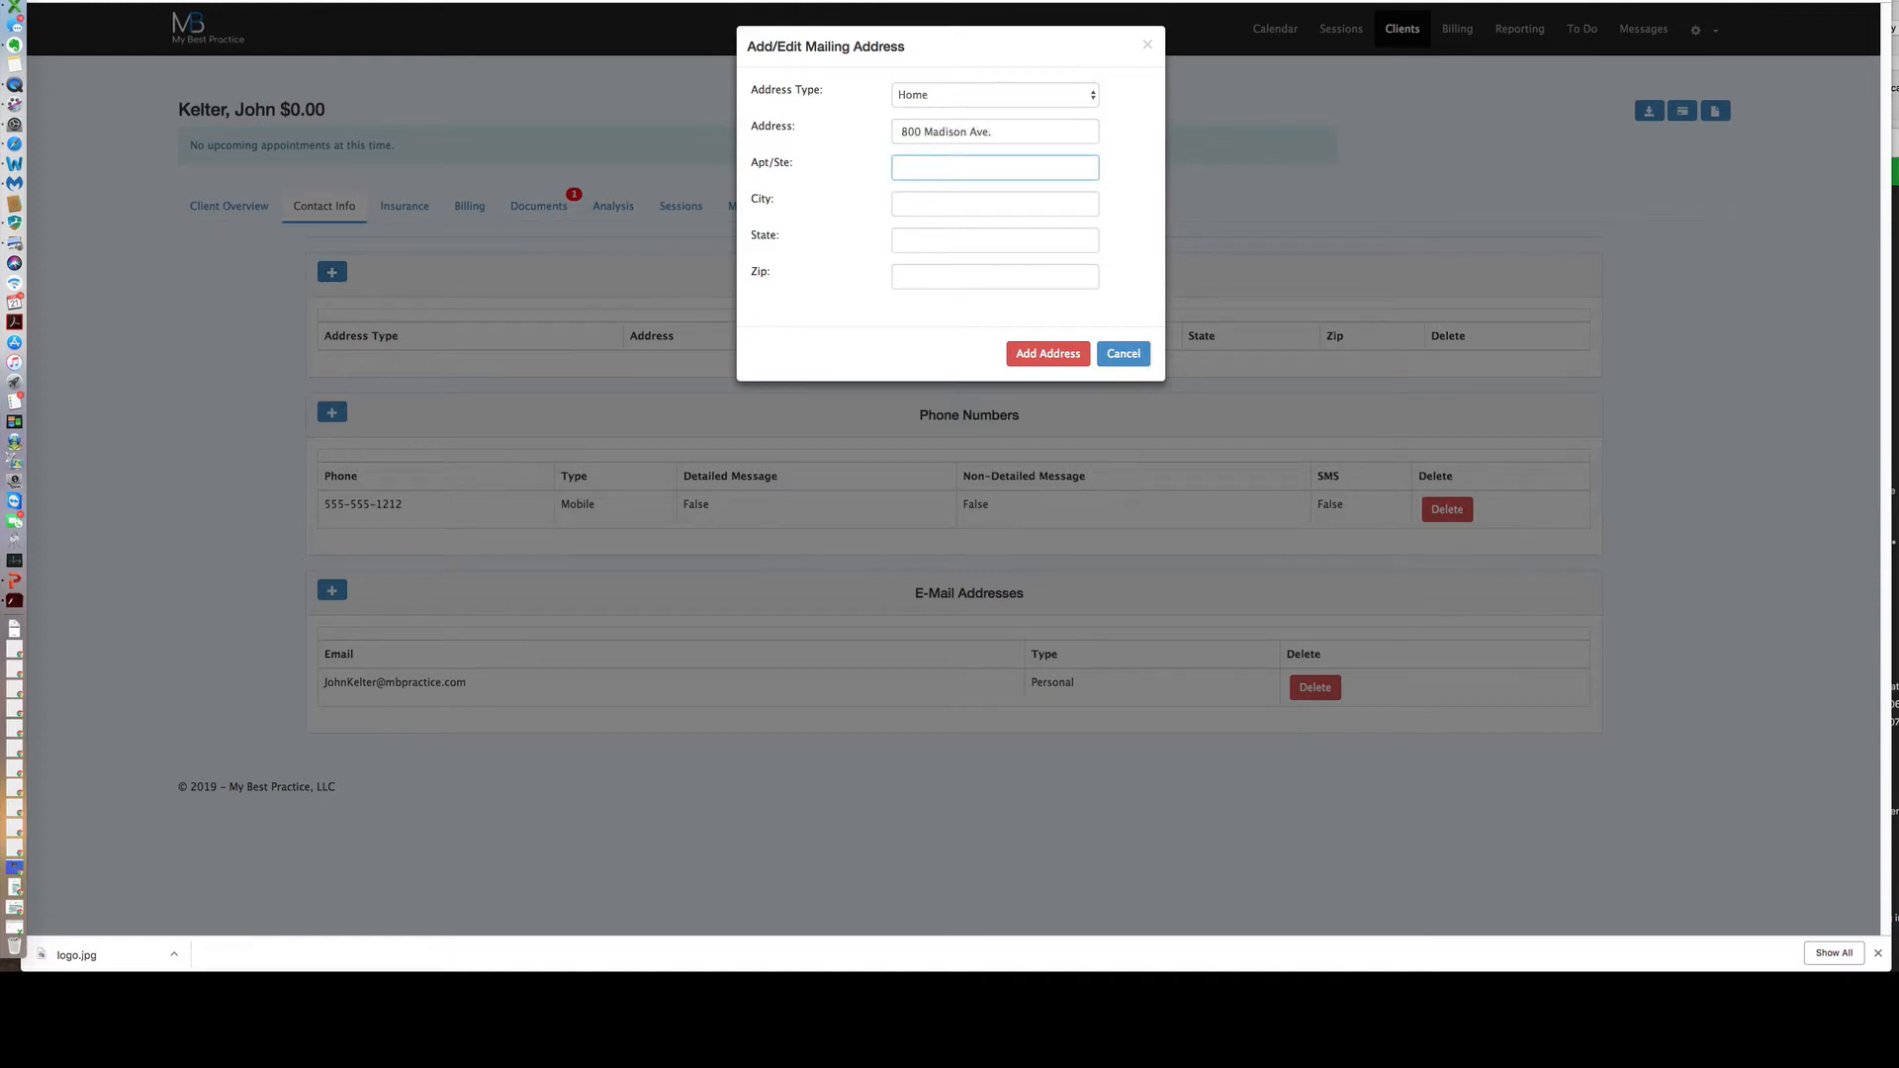
pyautogui.click(924, 206)
pyautogui.write('New York')
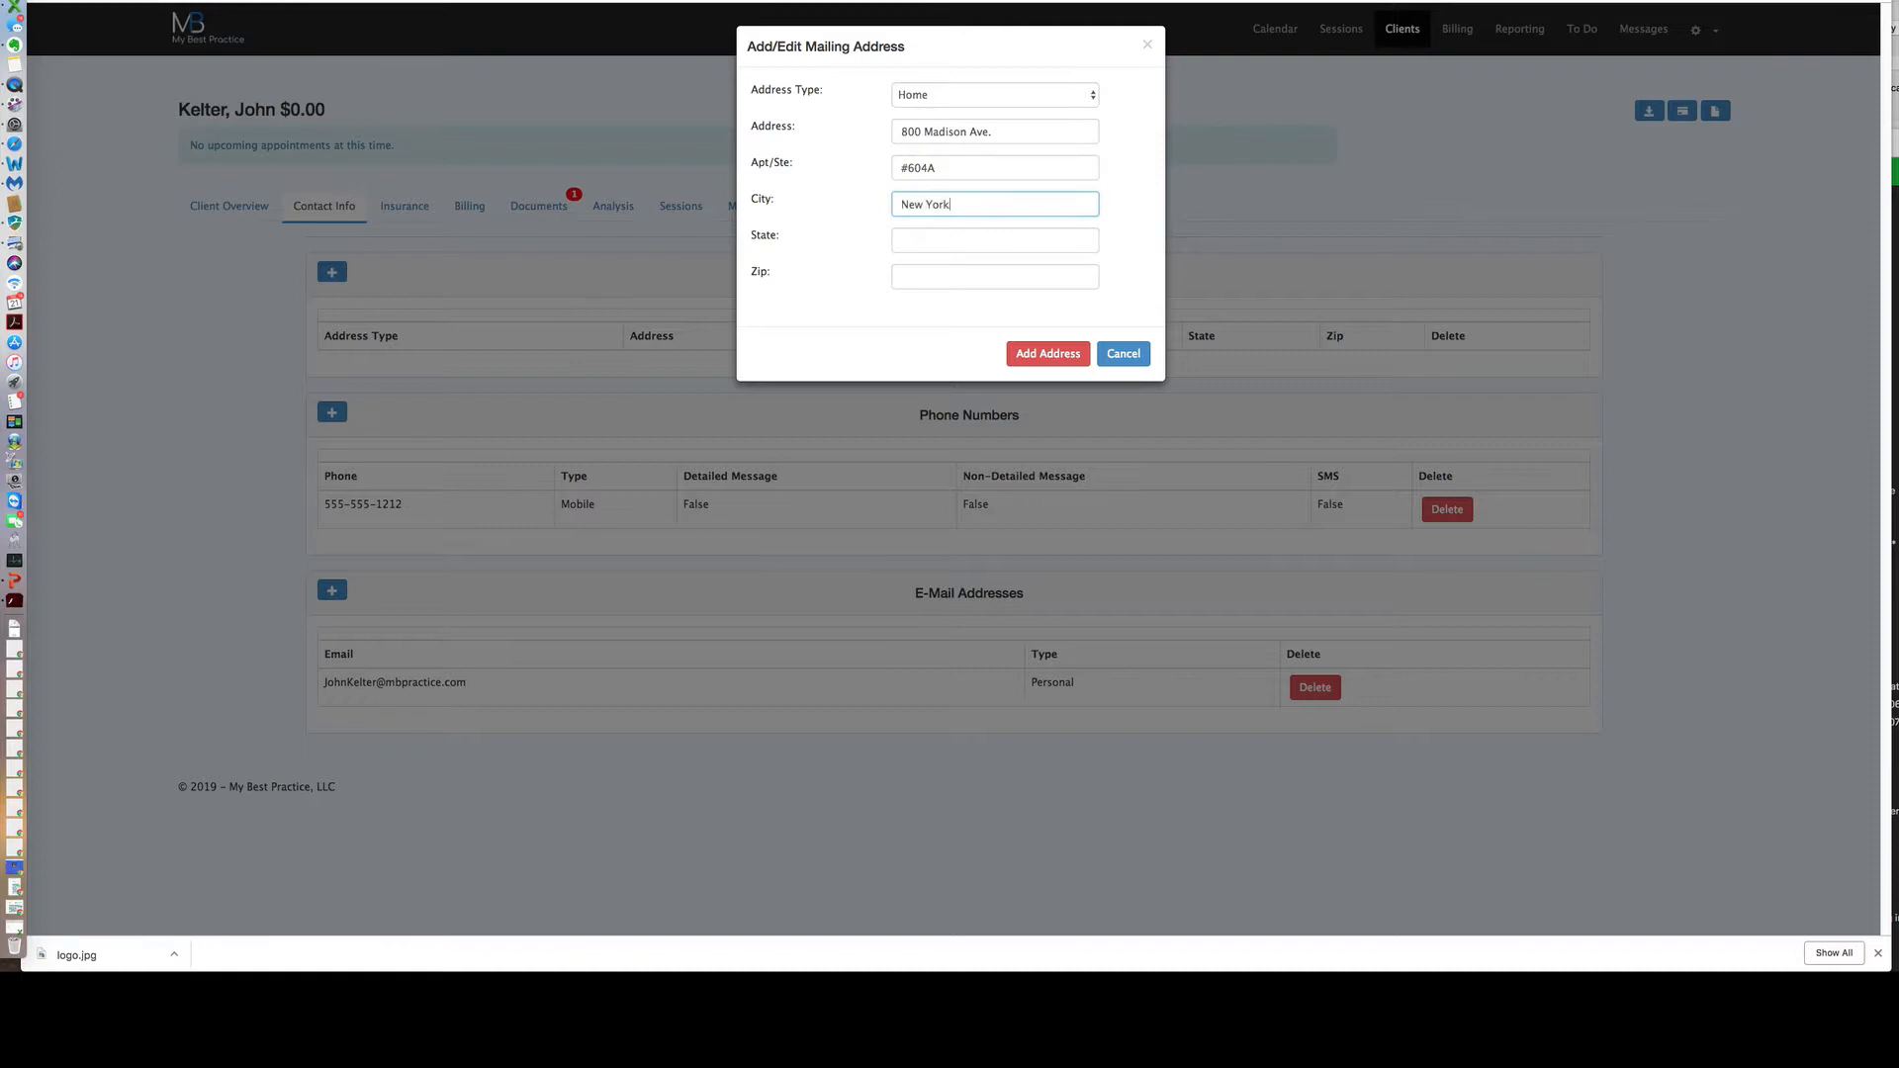
pyautogui.press('Tab')
pyautogui.write('NY')
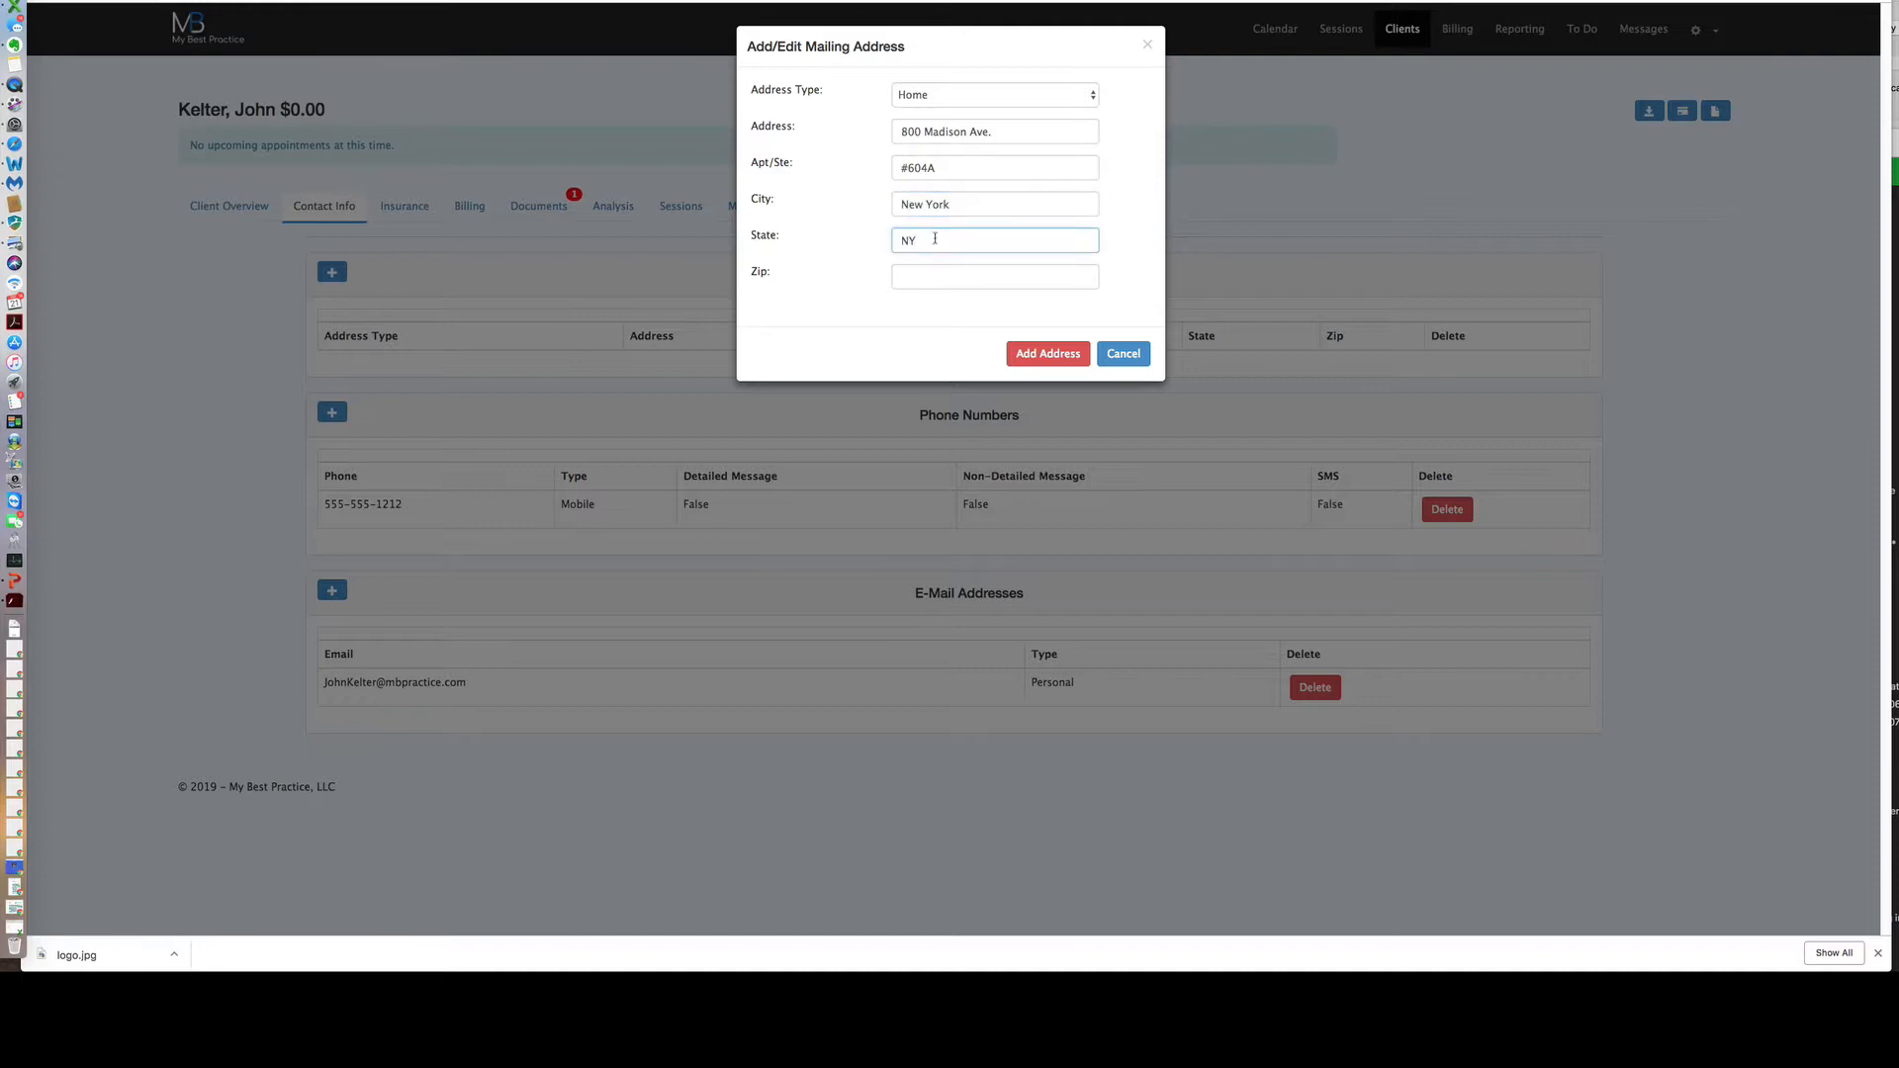
pyautogui.press('Tab')
pyautogui.write('10065')
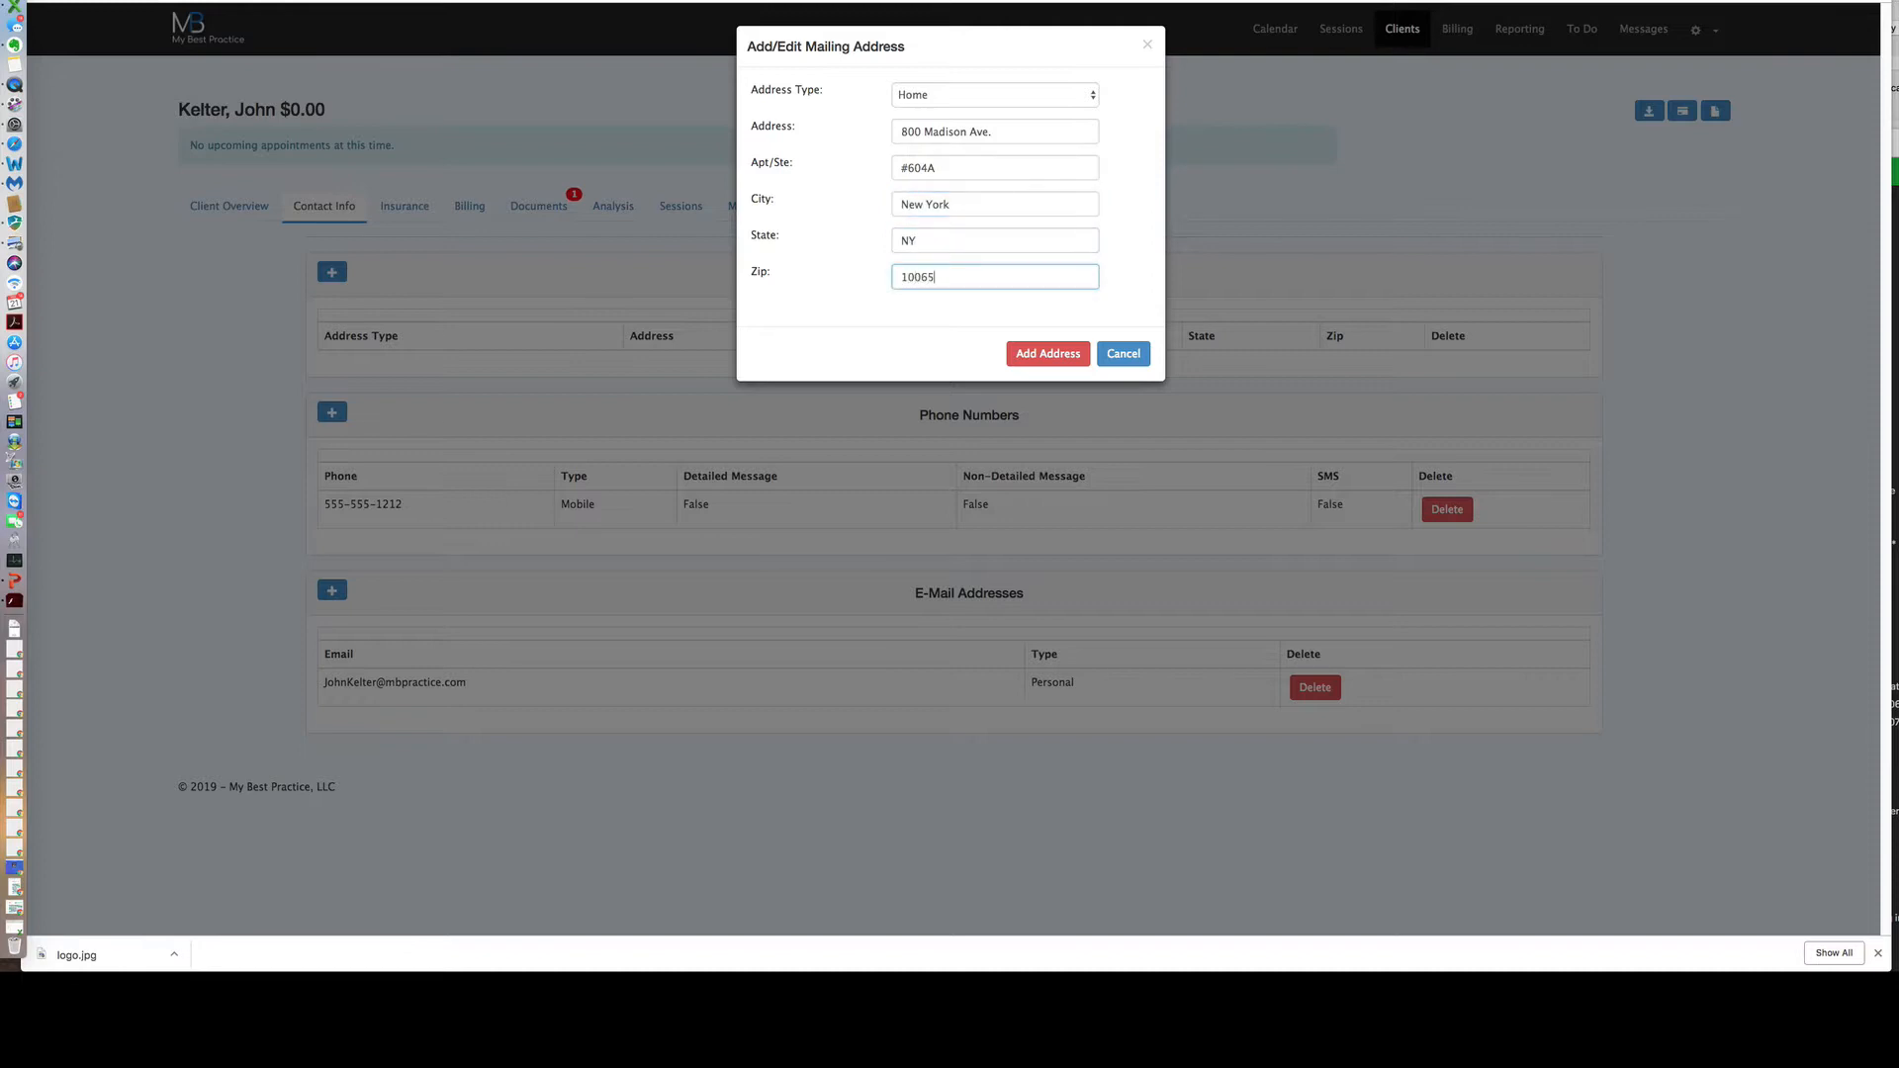
pyautogui.click(1048, 353)
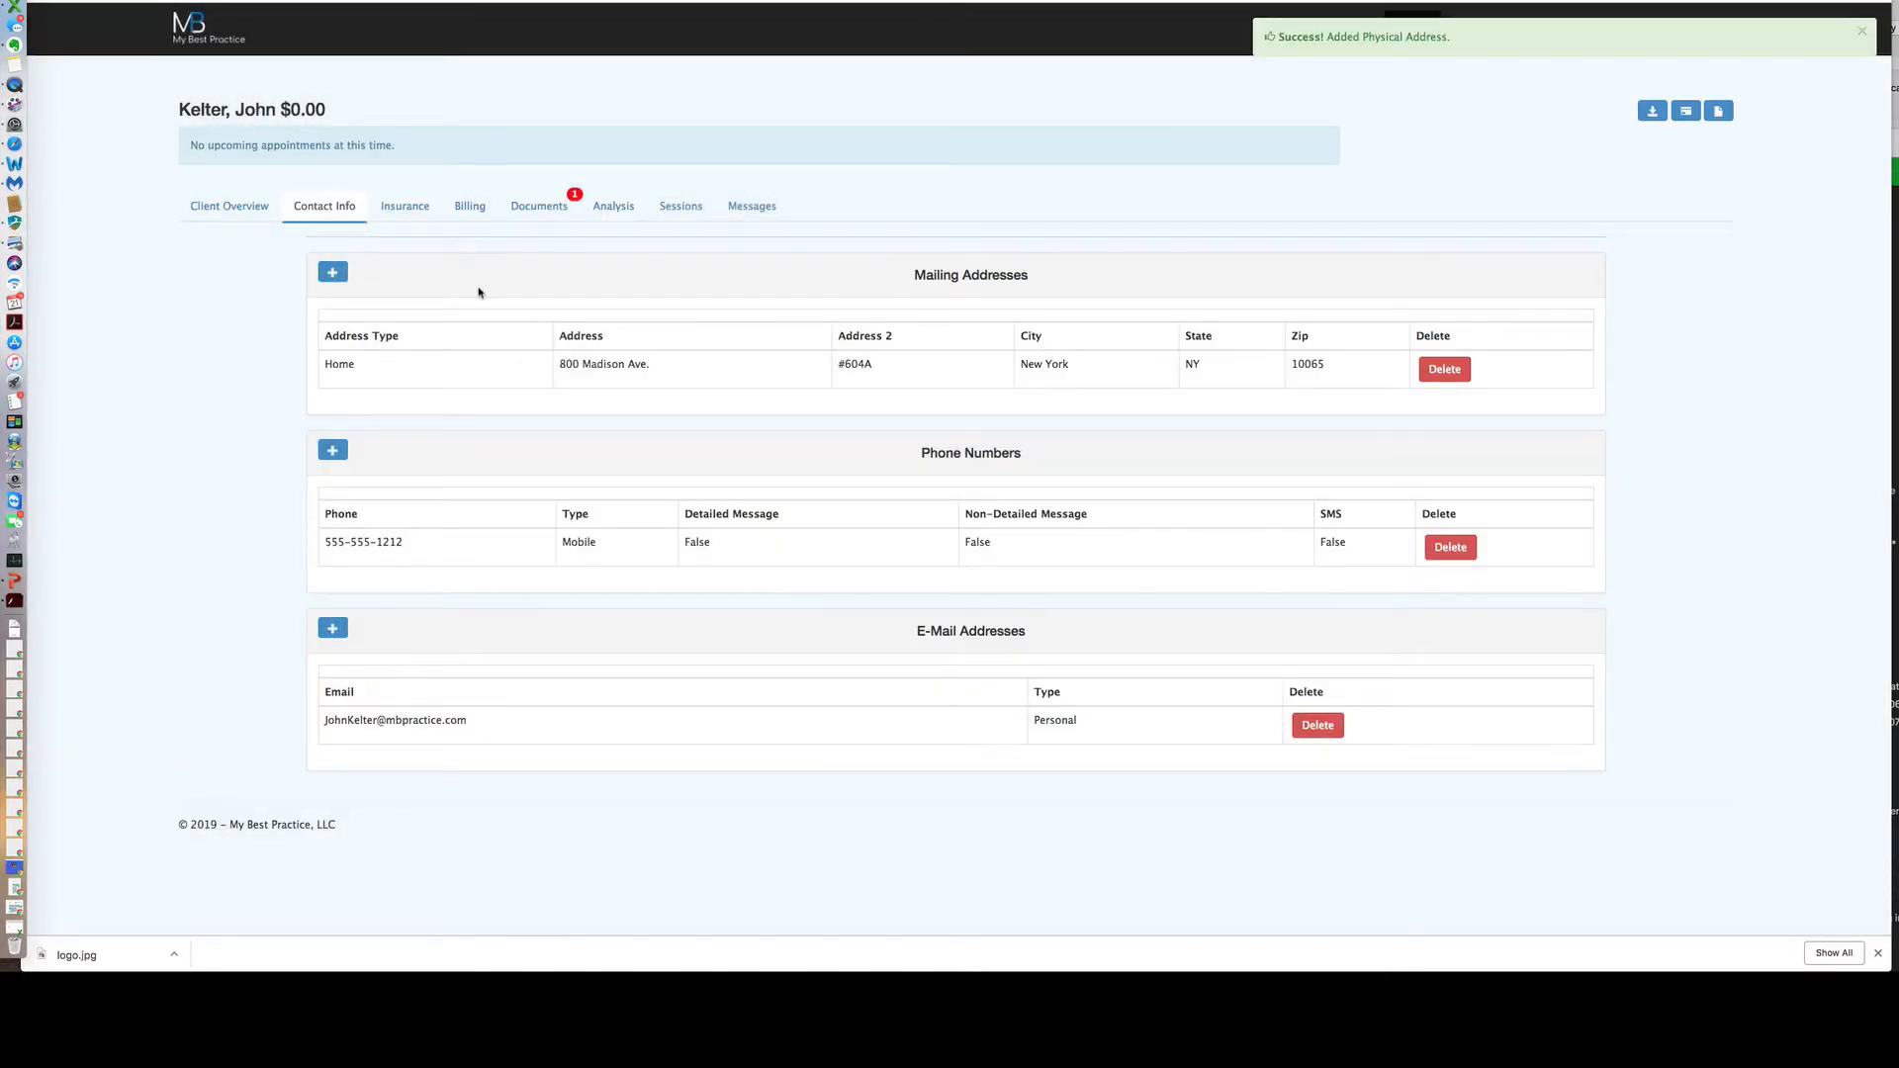
# Review the empty Insurance and Billing records, then the Documents page listing the unsigned intake forms.
pyautogui.click(414, 216)
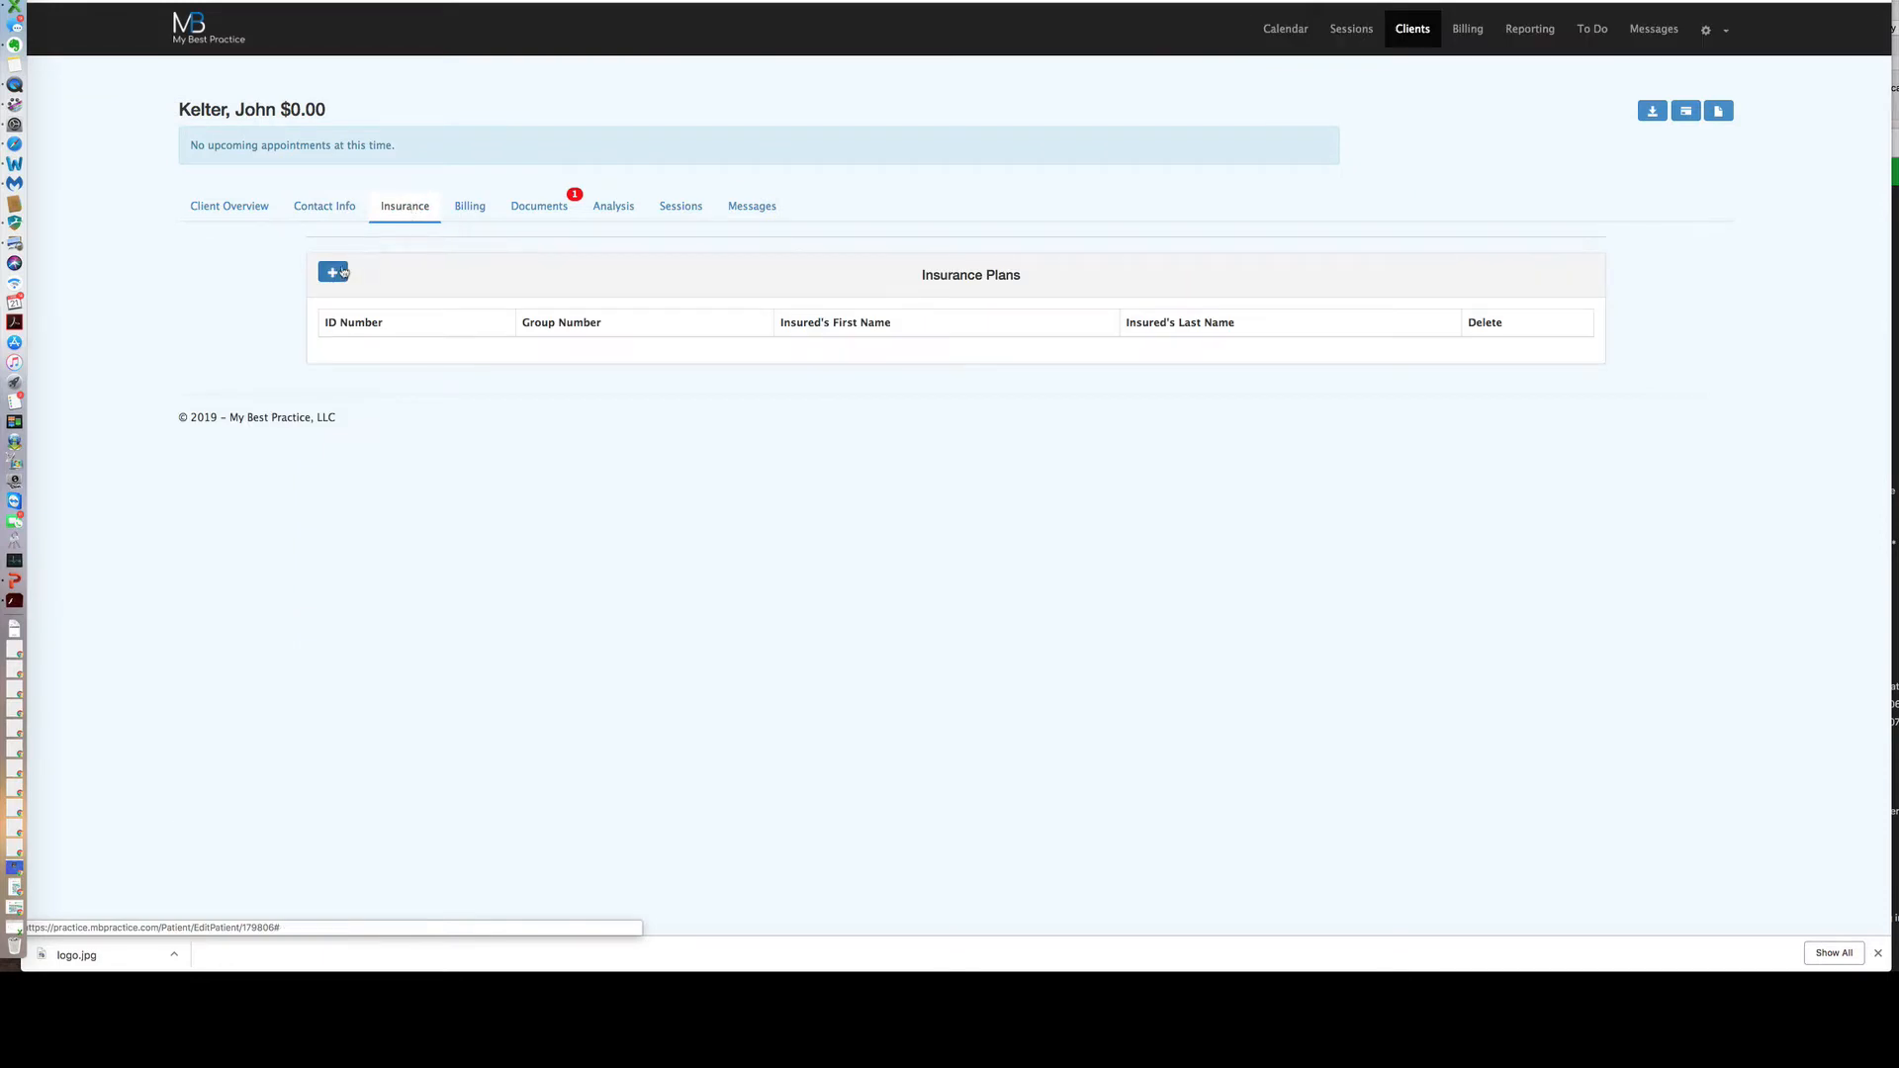
pyautogui.click(469, 212)
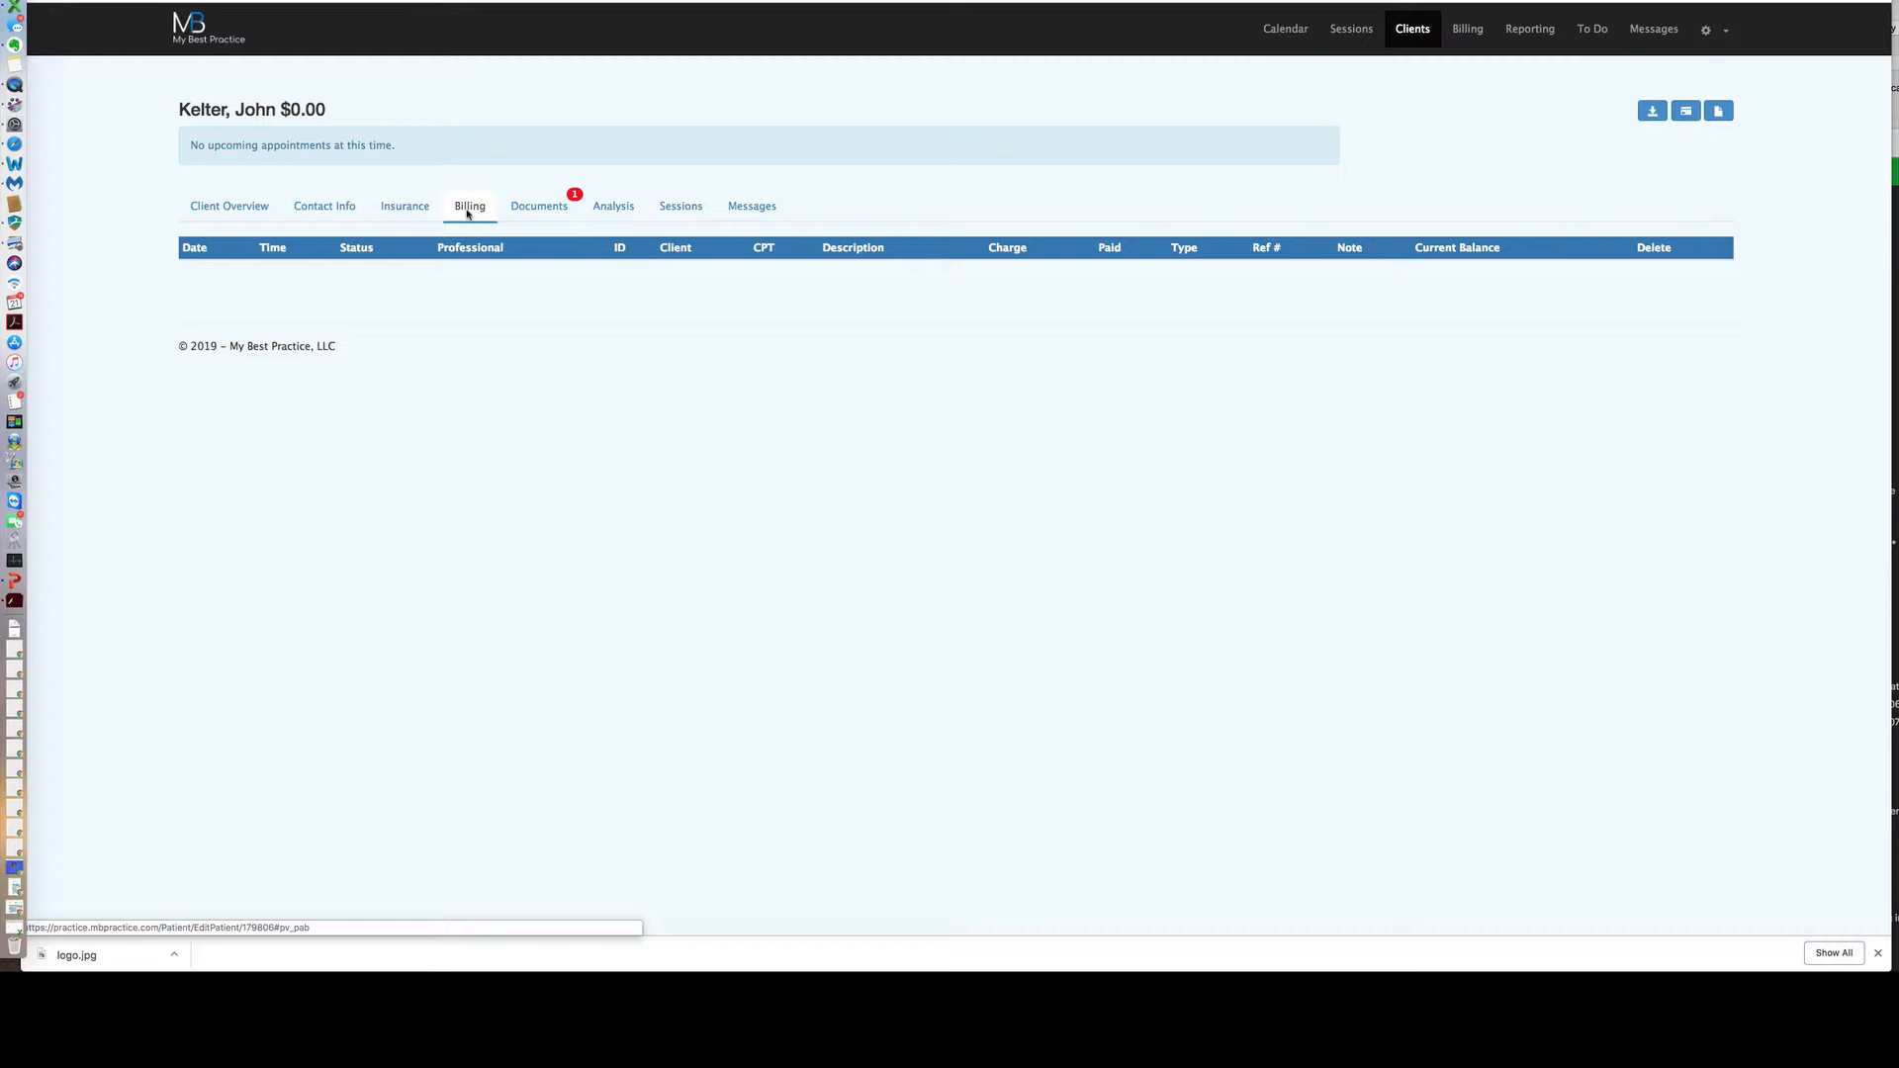
pyautogui.click(531, 212)
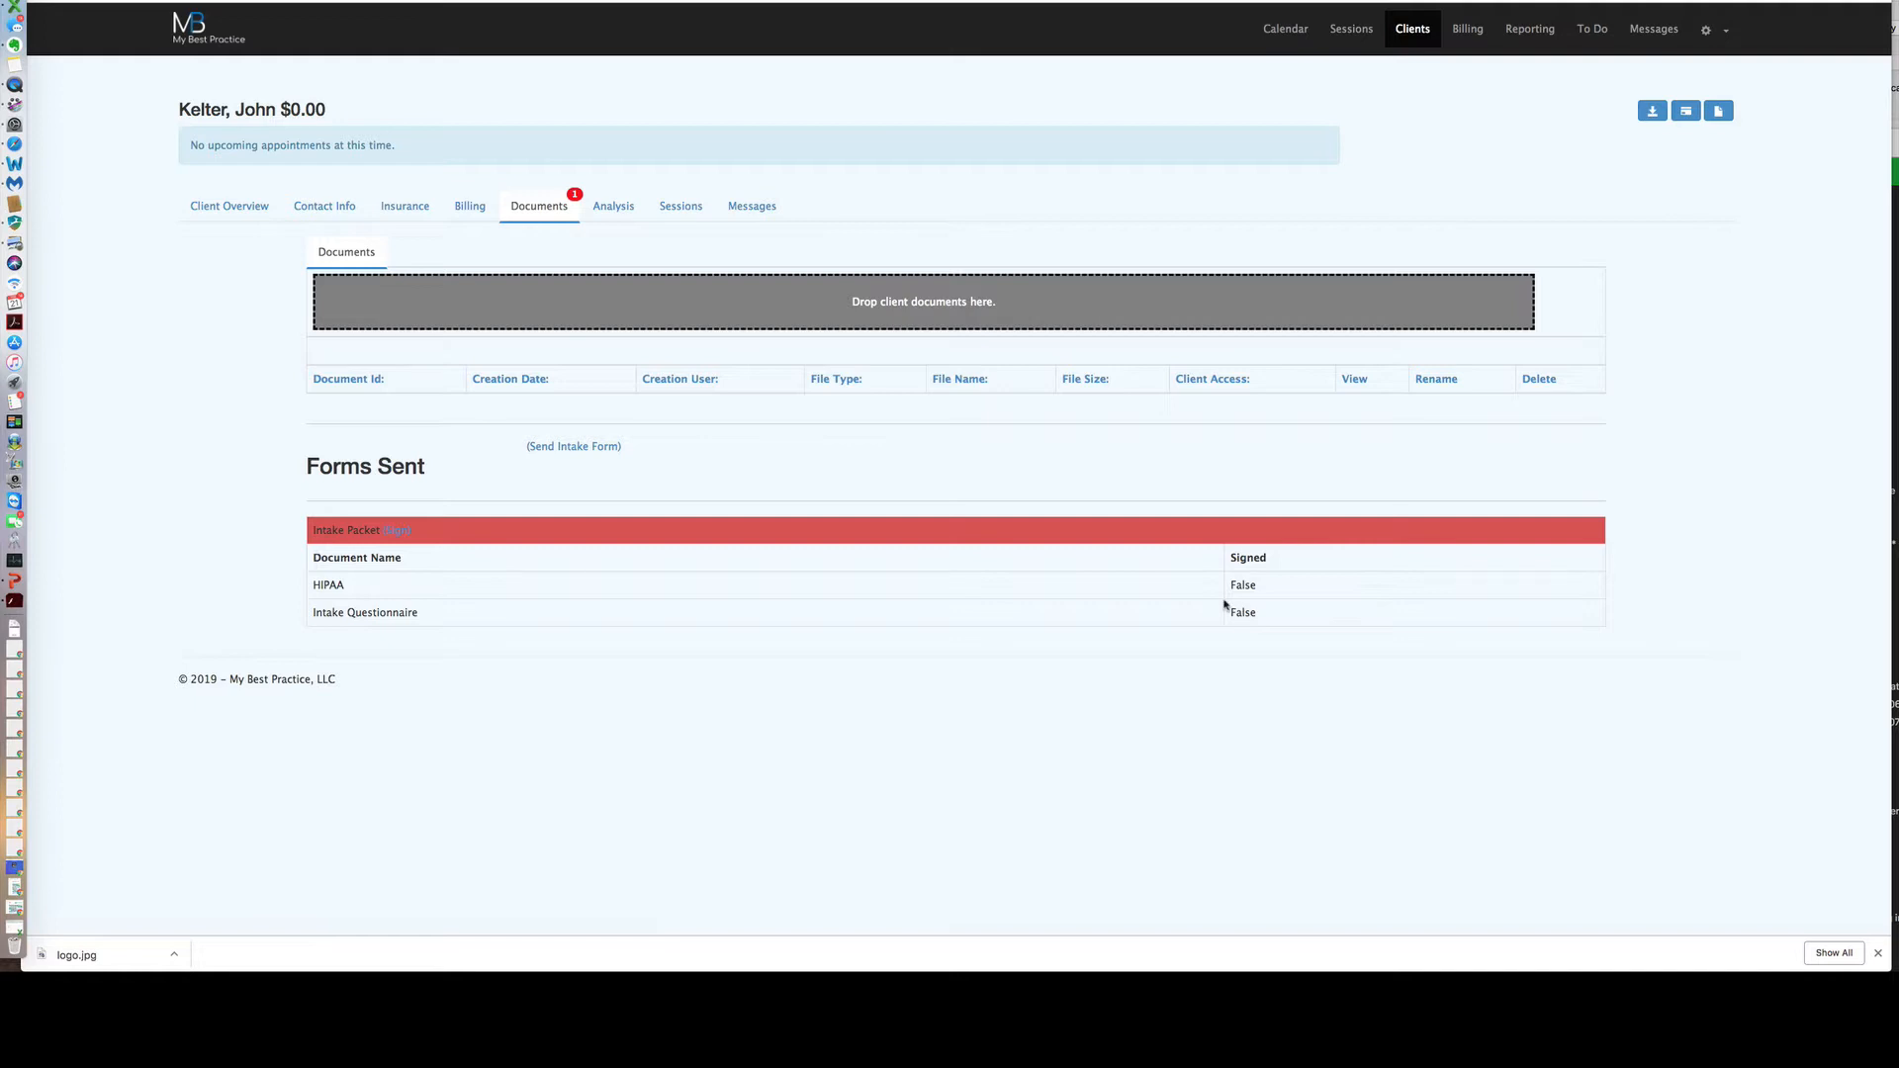
pyautogui.click(621, 208)
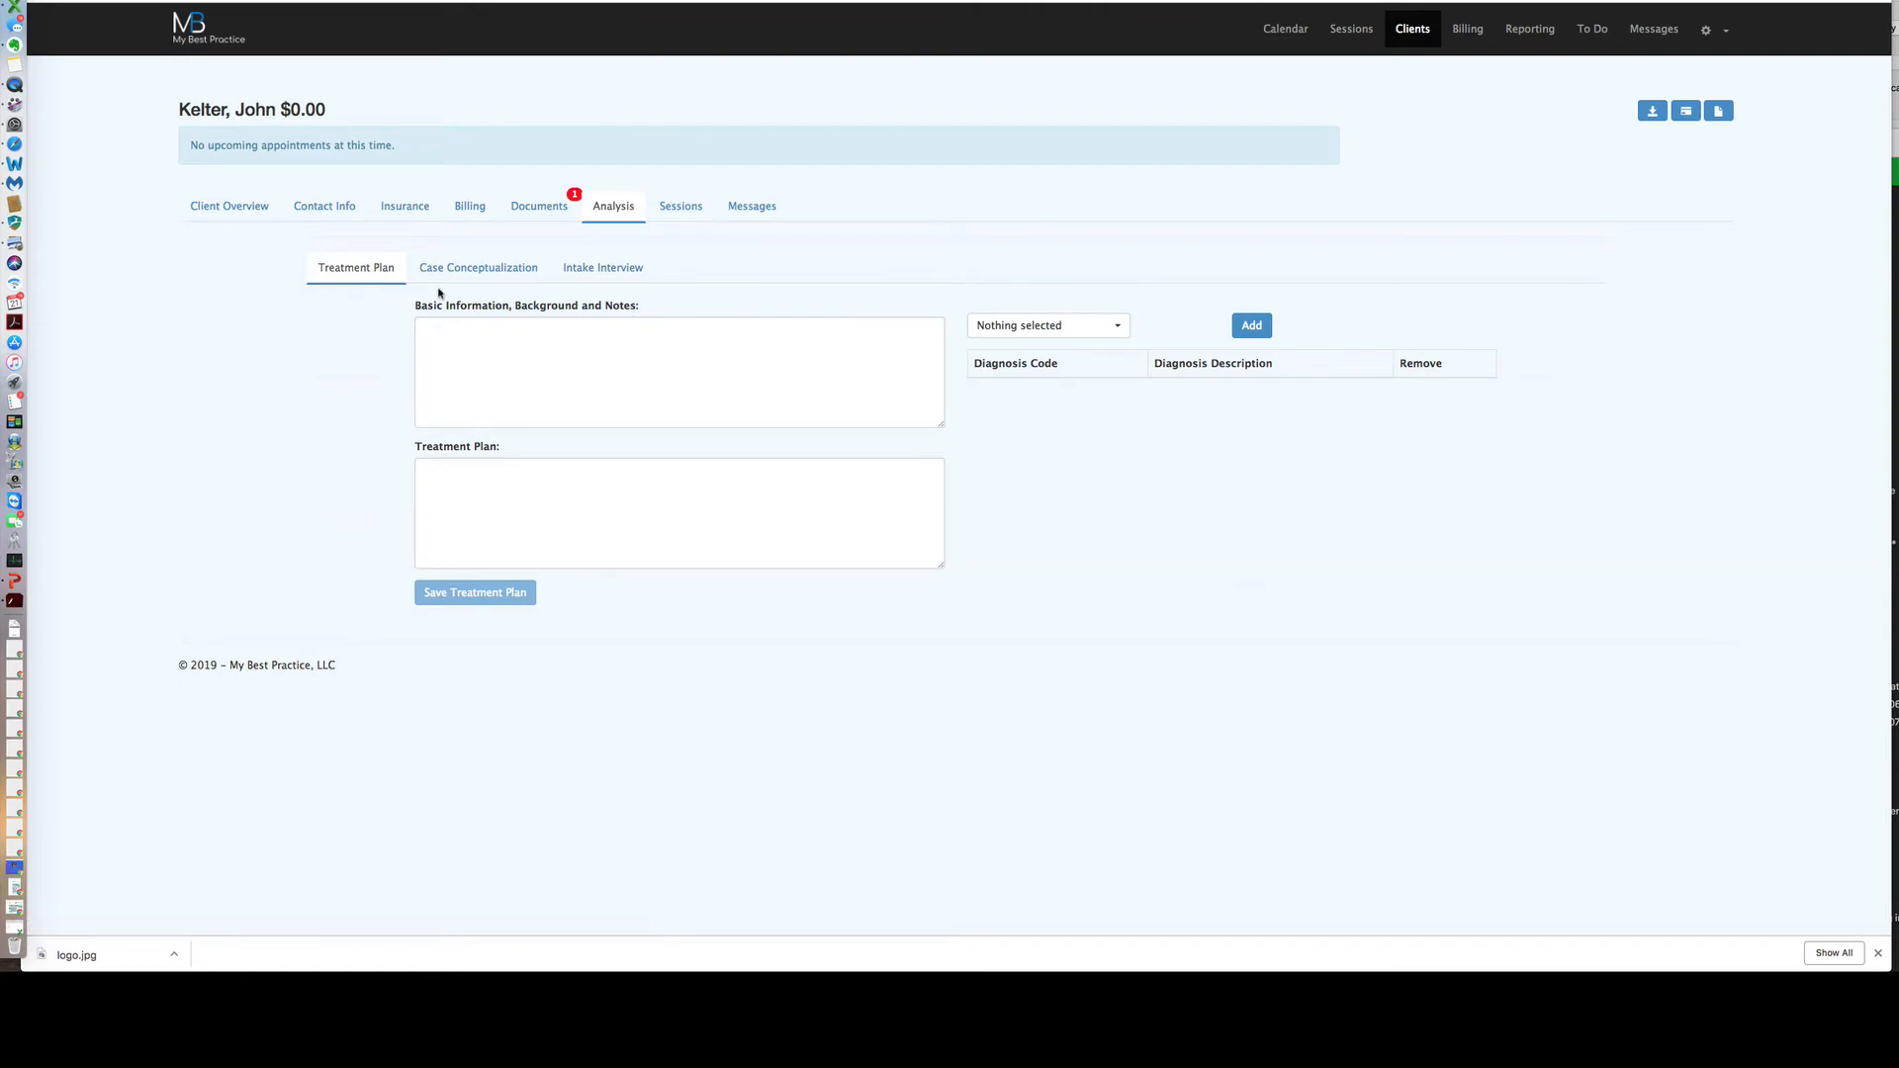
# Add F33.1 Major depressive disorder, recurrent, moderate to the treatment plan diagnoses.
pyautogui.click(485, 273)
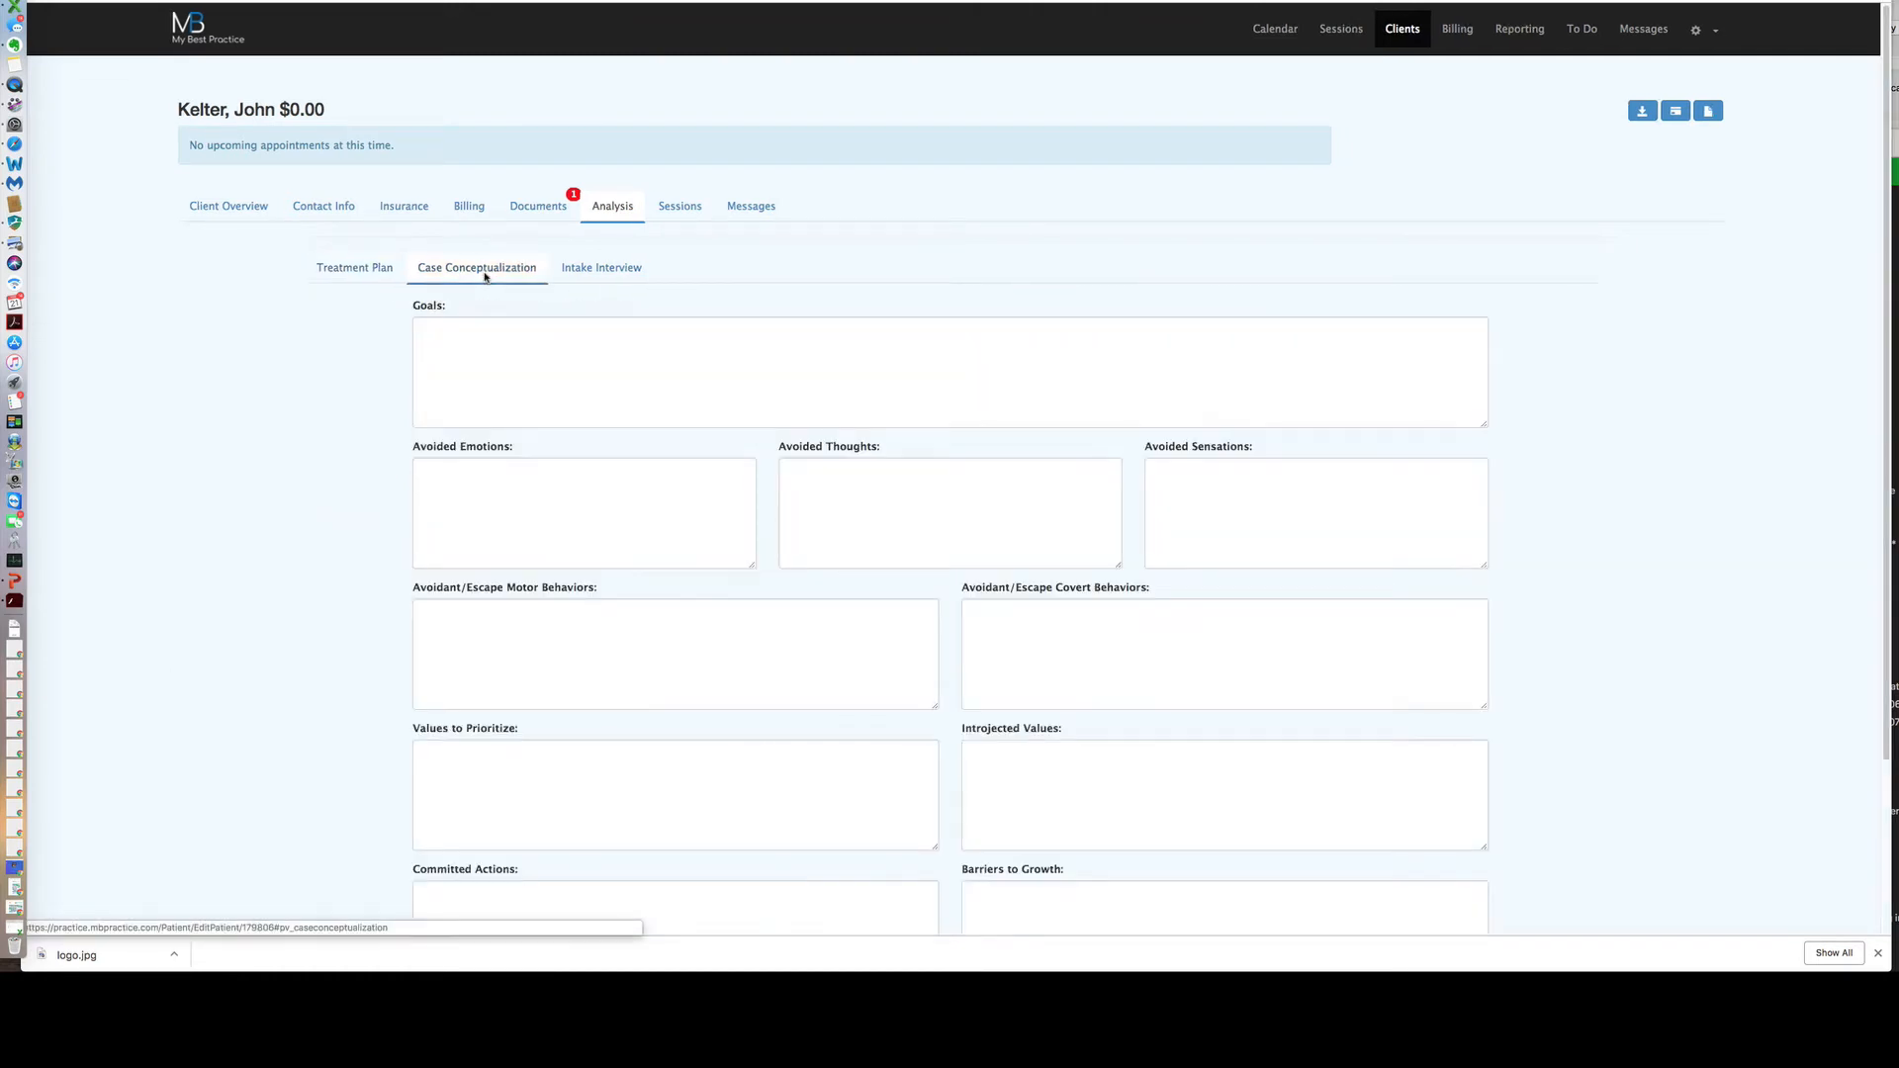
pyautogui.click(597, 273)
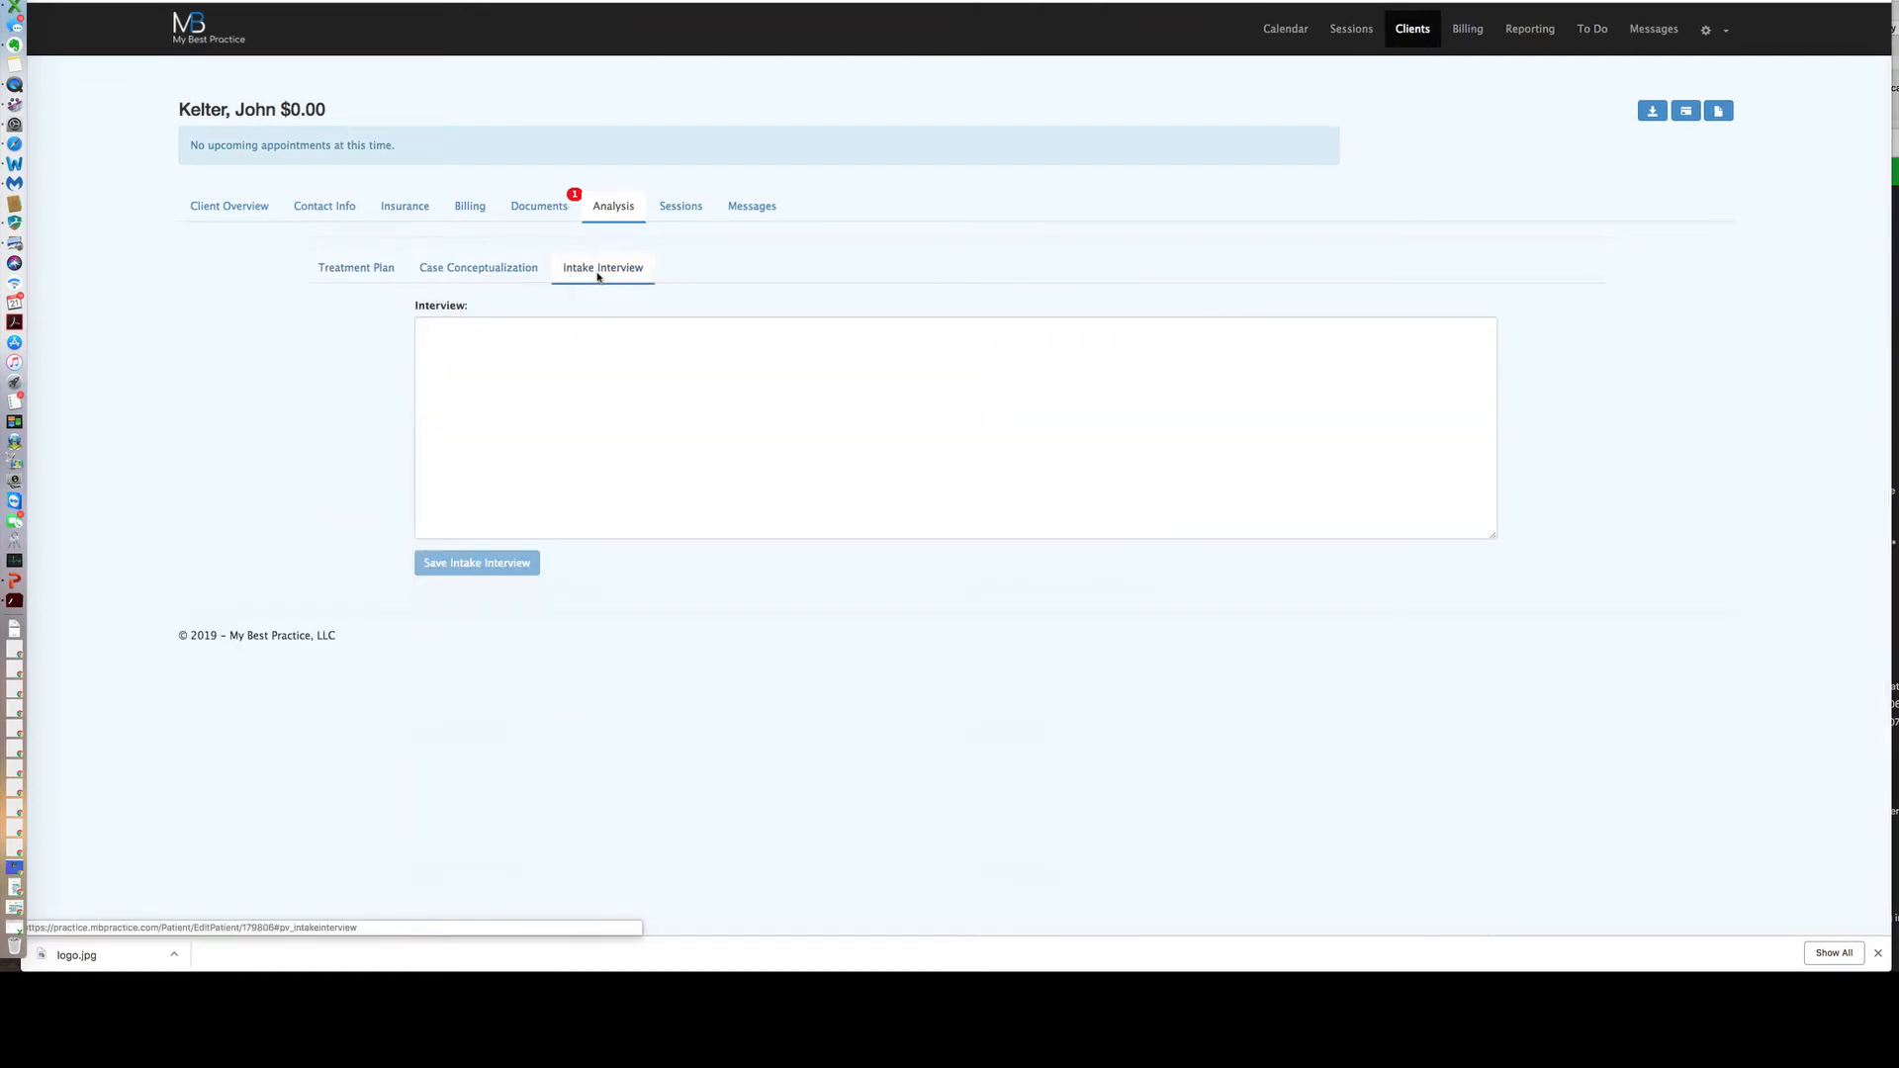
pyautogui.click(379, 274)
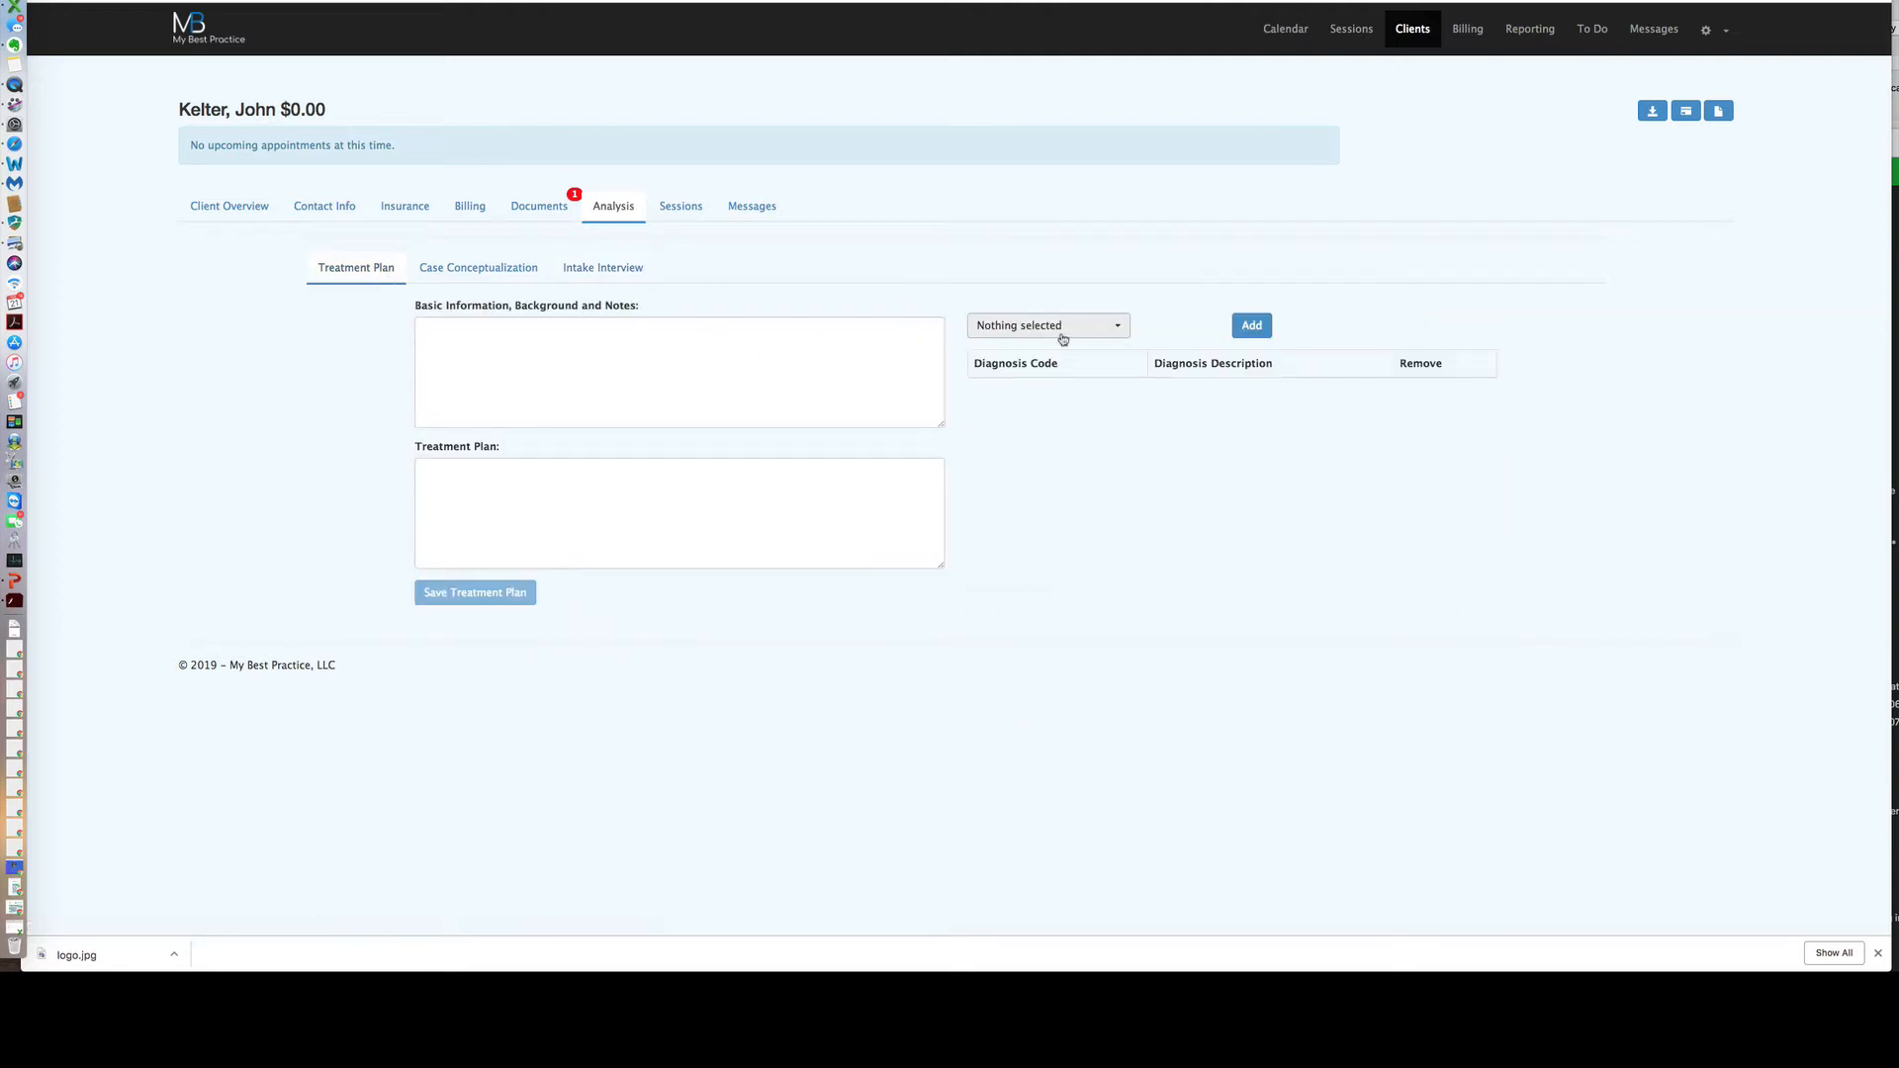
pyautogui.click(1124, 334)
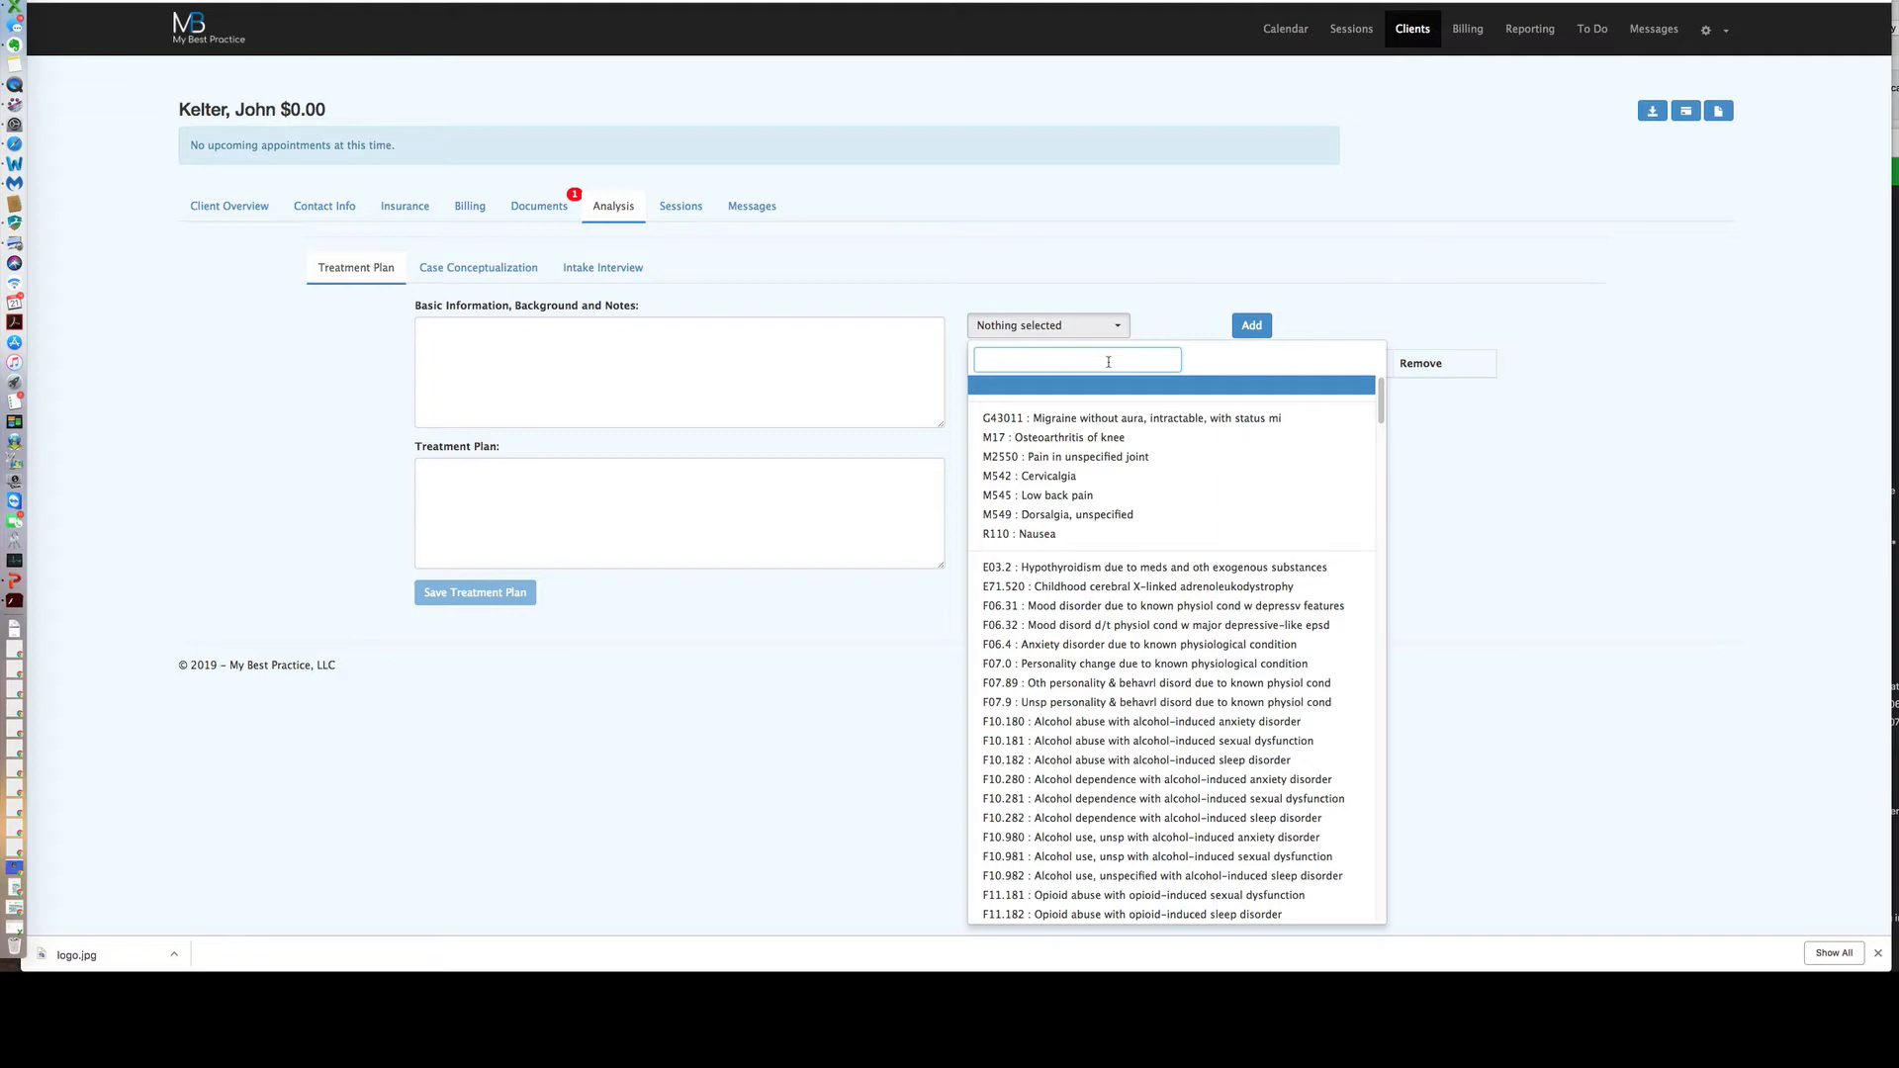
pyautogui.write('depres')
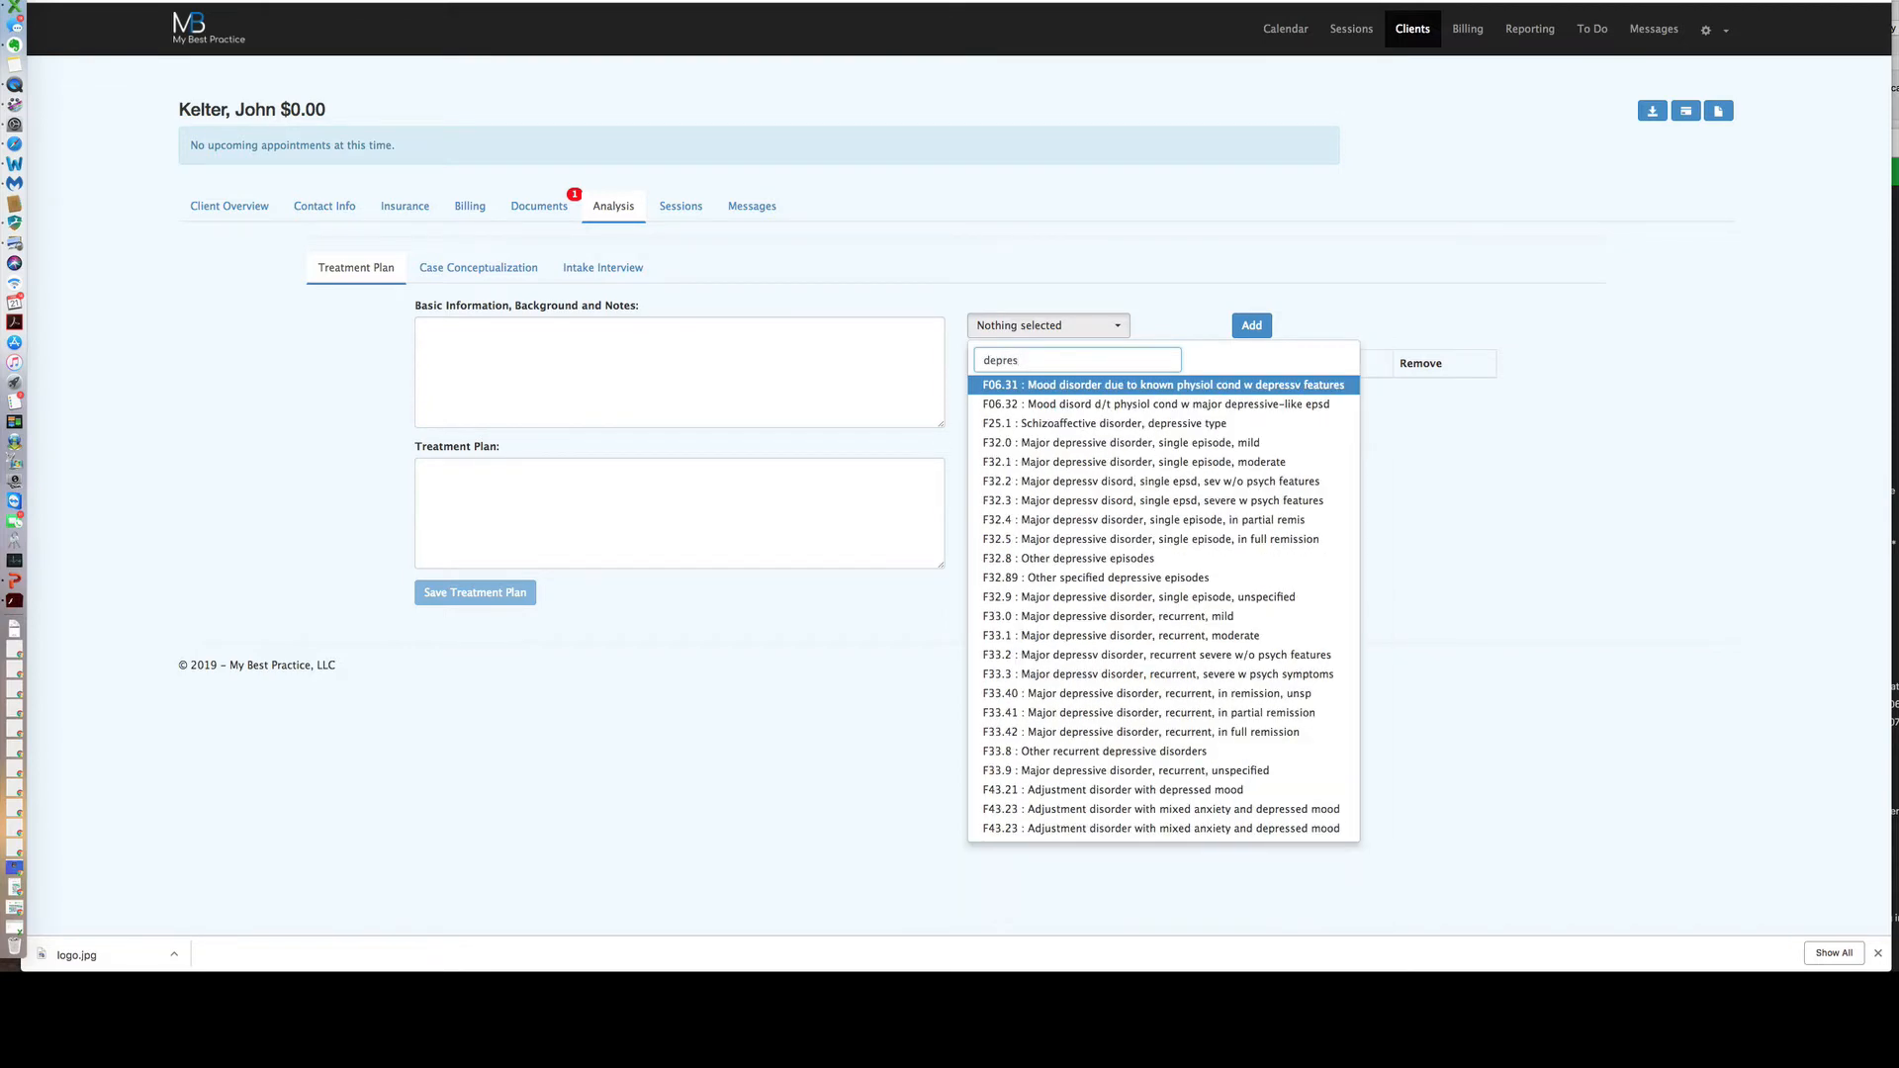
pyautogui.write('sive')
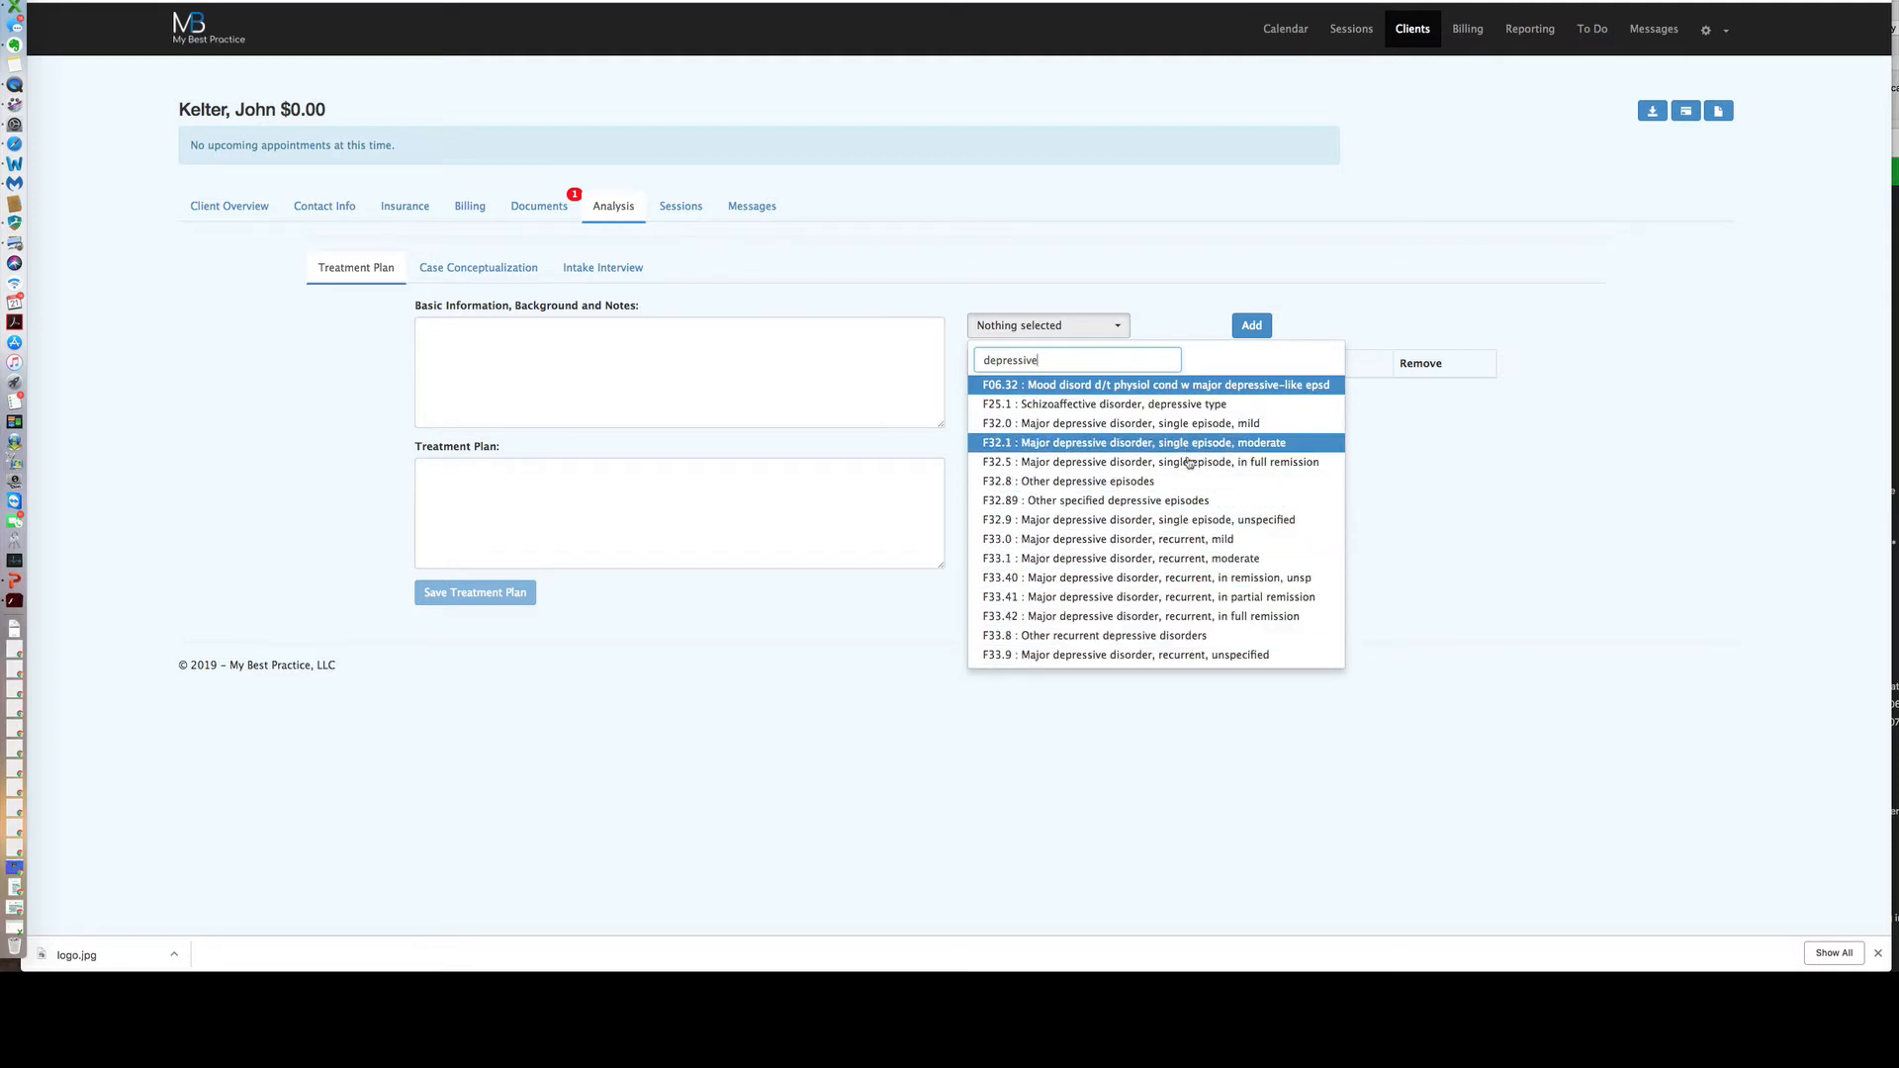
pyautogui.click(1225, 564)
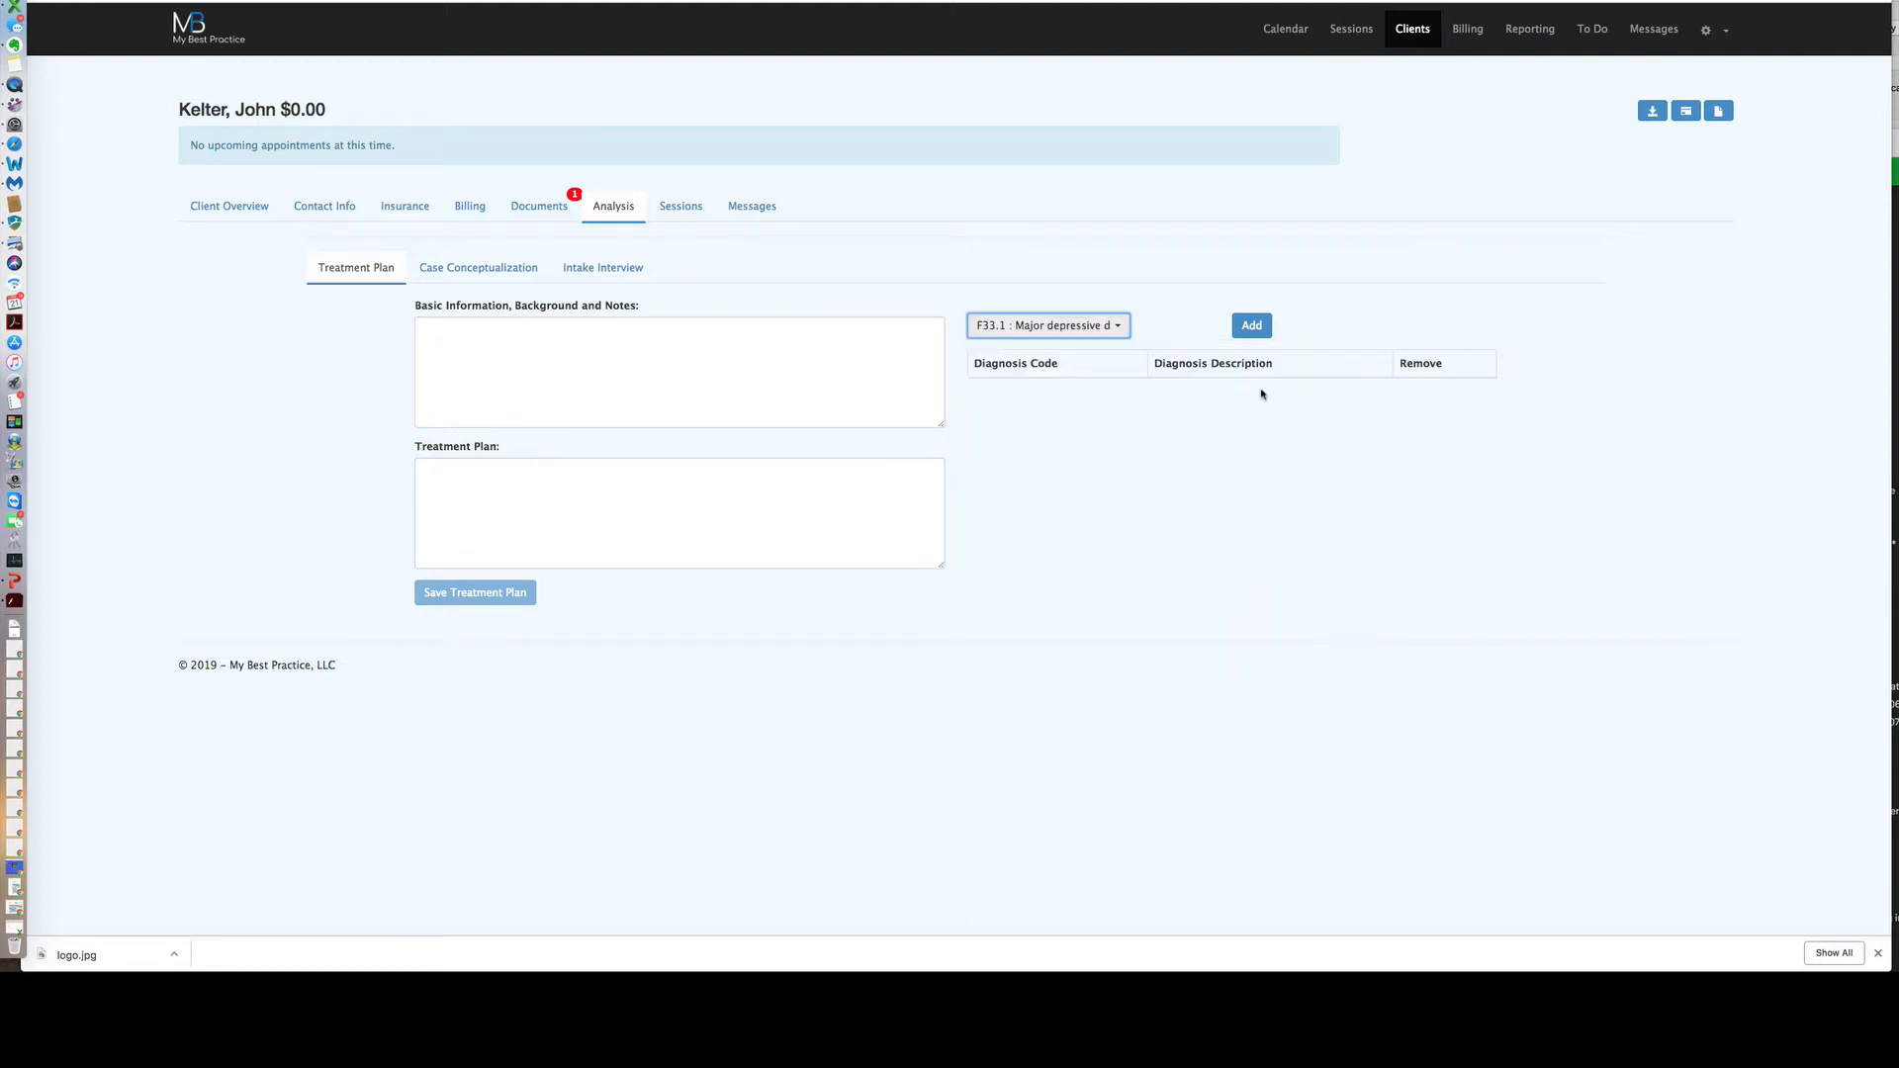
pyautogui.click(1254, 326)
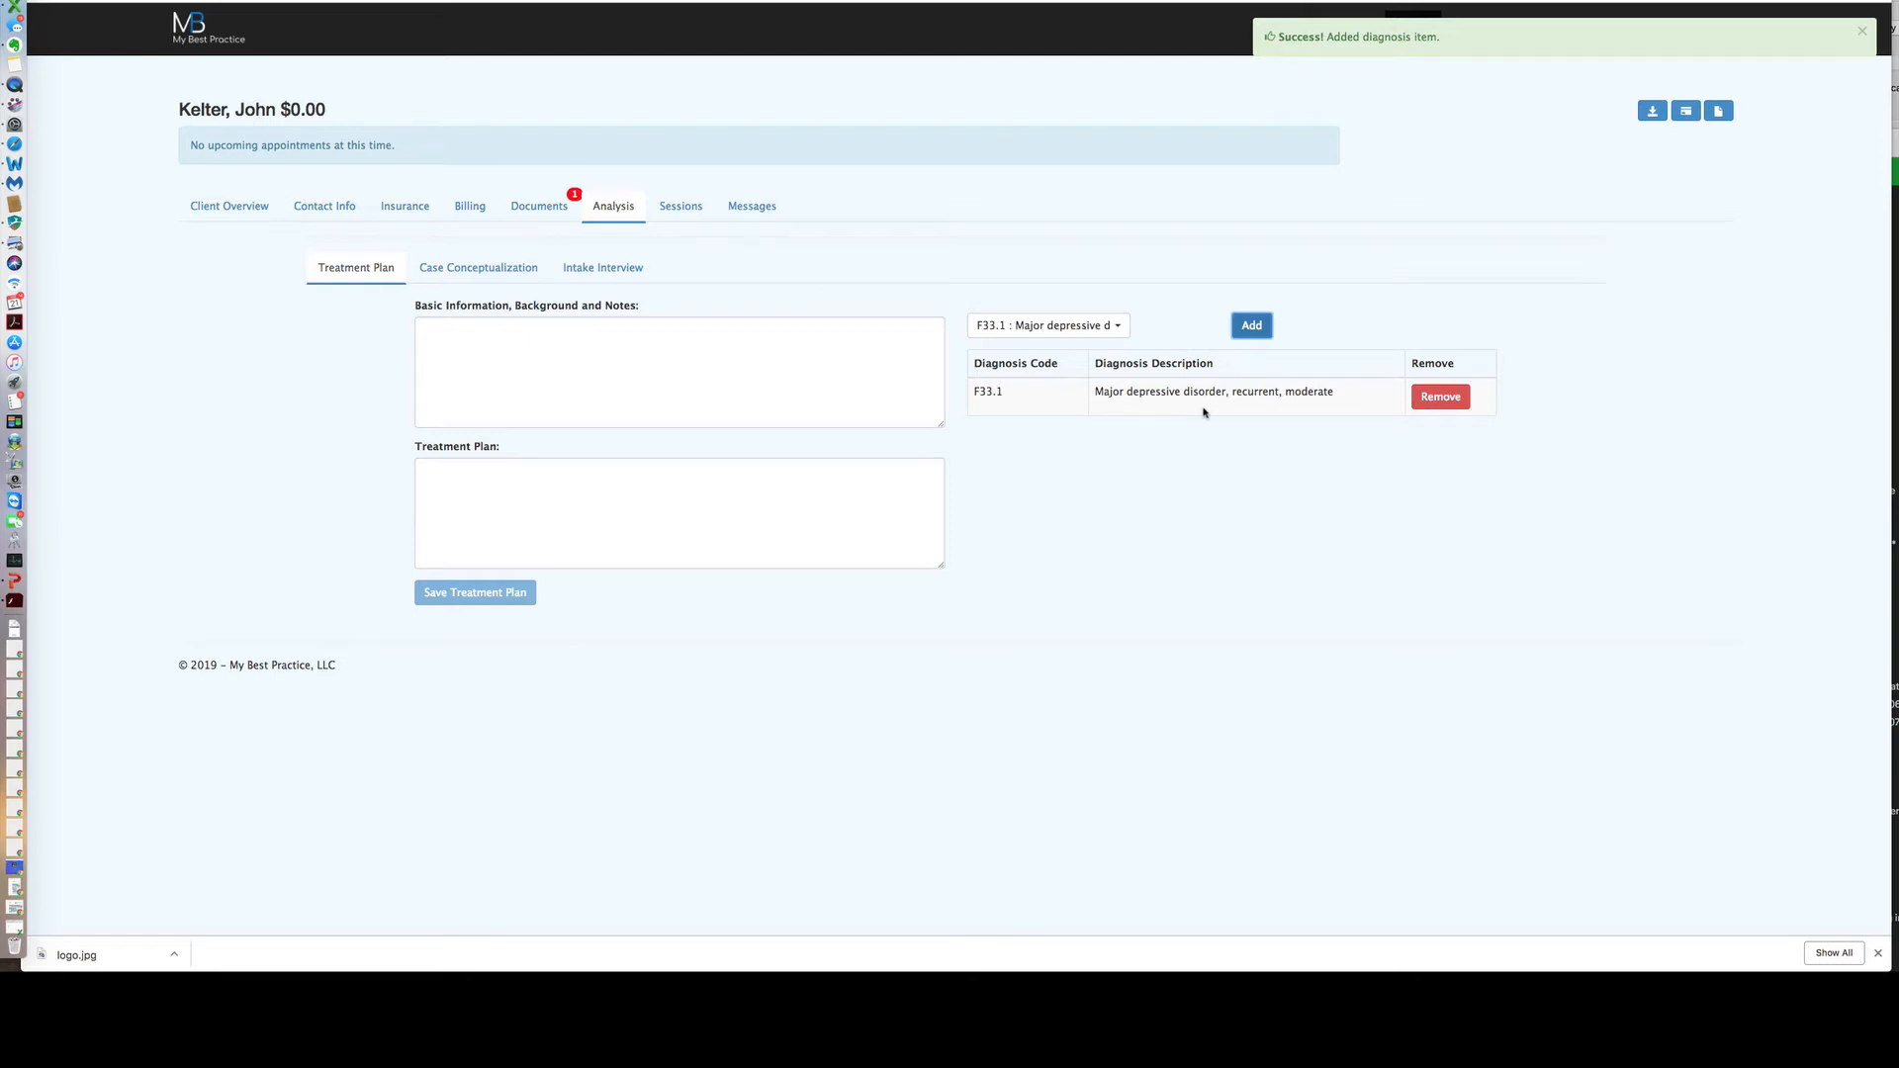
# Add F41.1 Generalized anxiety disorder to the treatment plan diagnoses as well.
pyautogui.click(1119, 328)
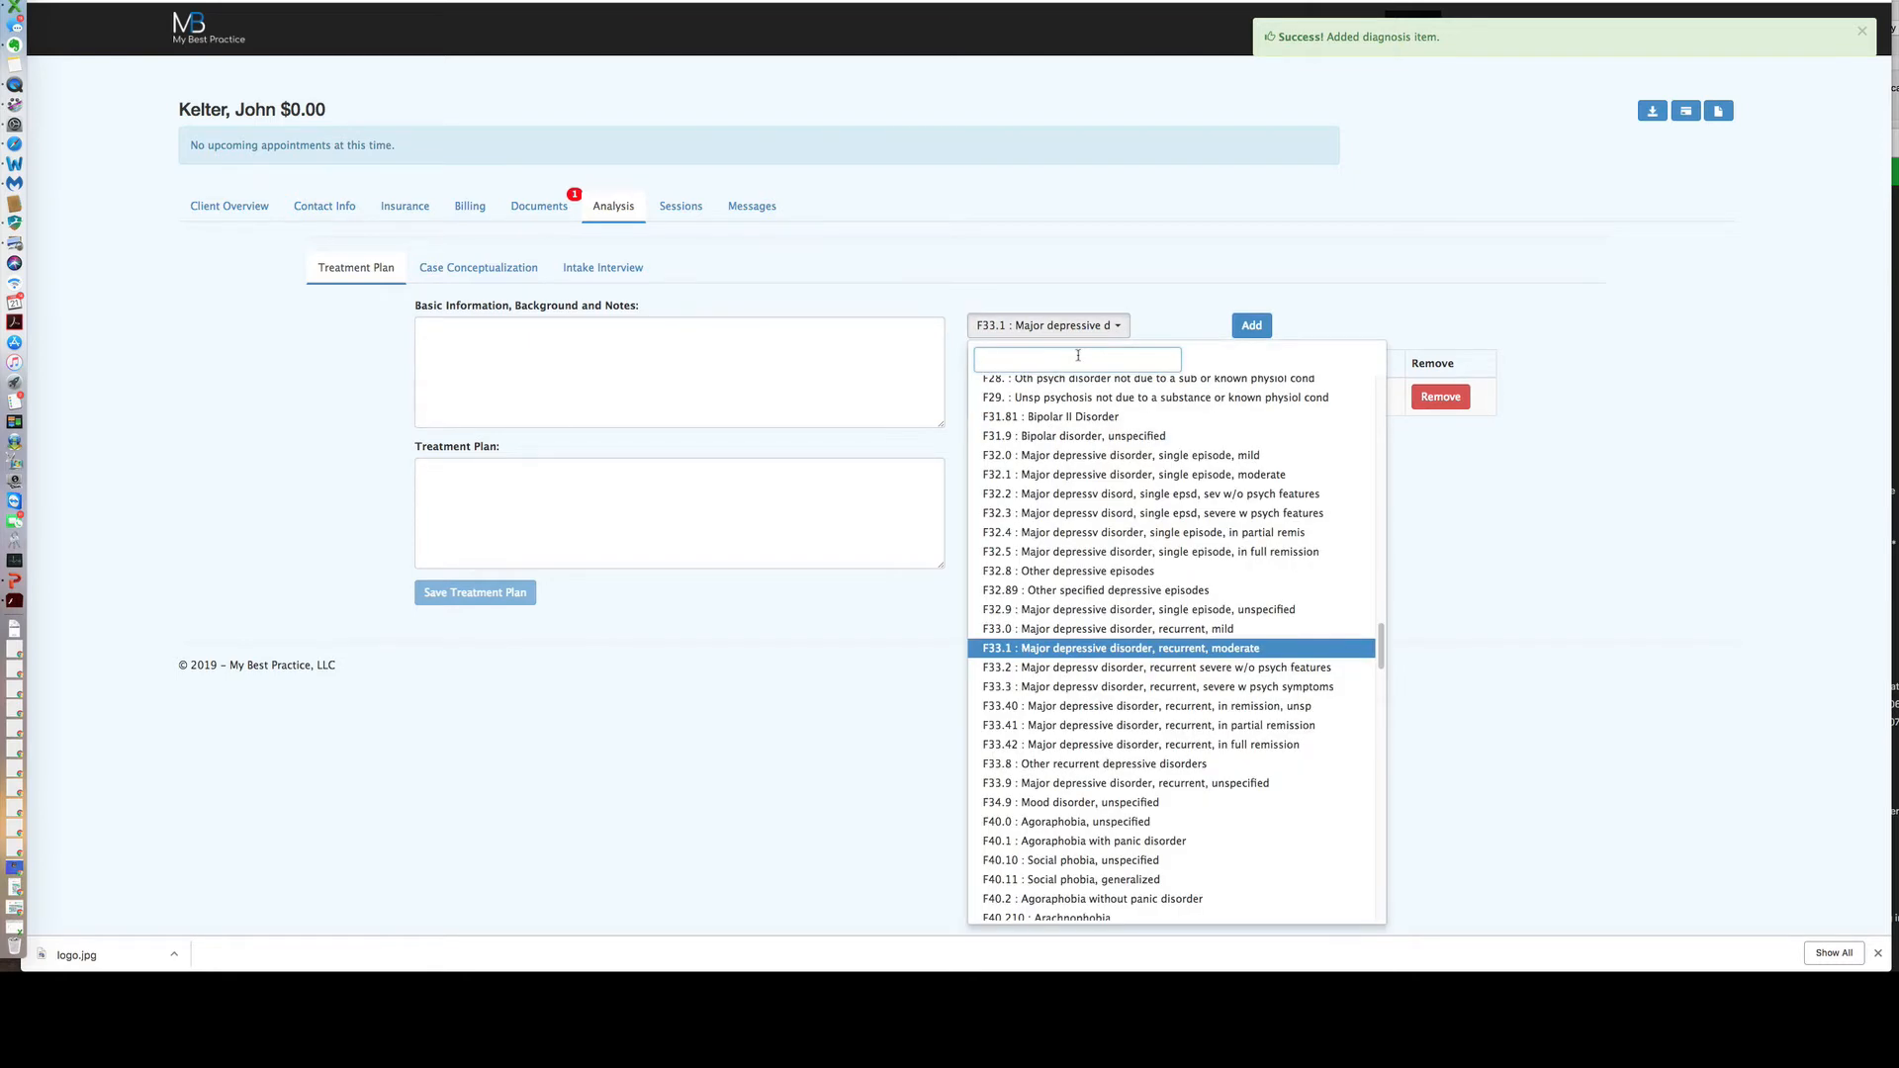
pyautogui.write('genera')
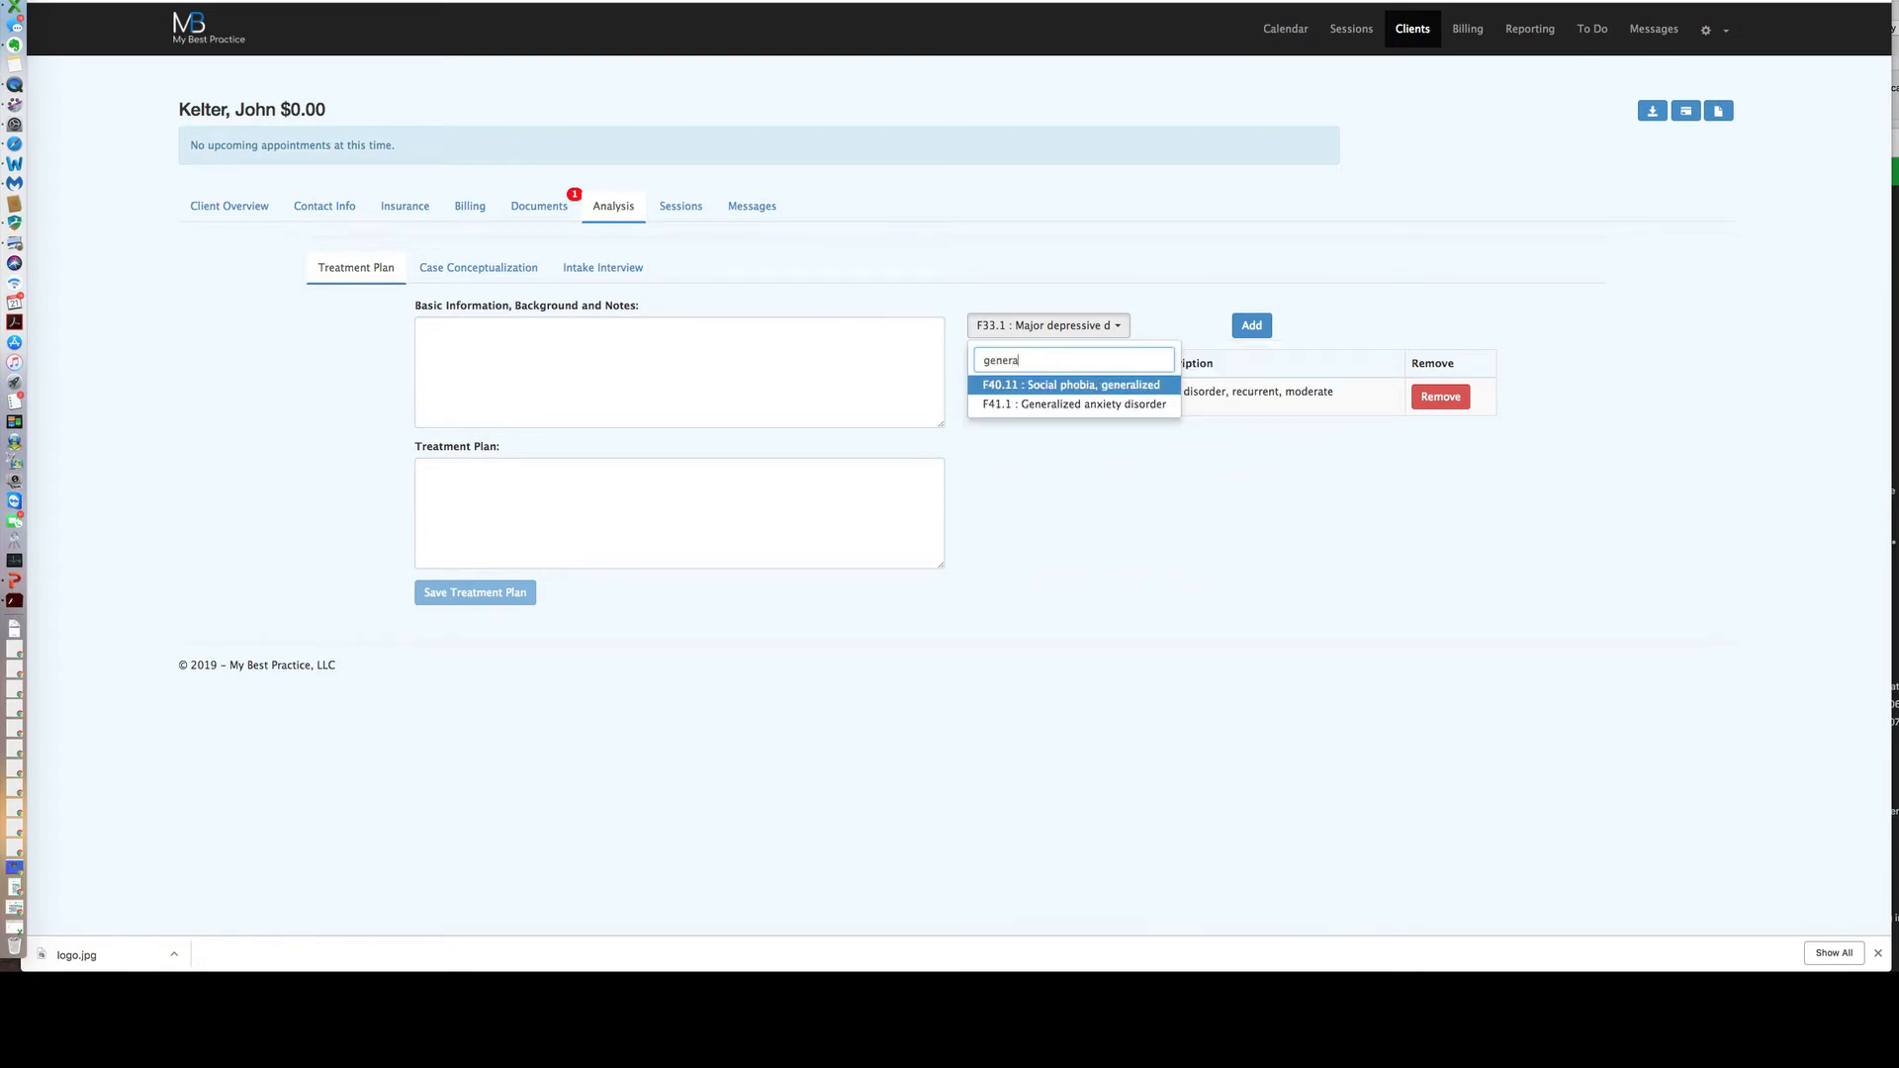
pyautogui.click(1084, 406)
pyautogui.click(1252, 326)
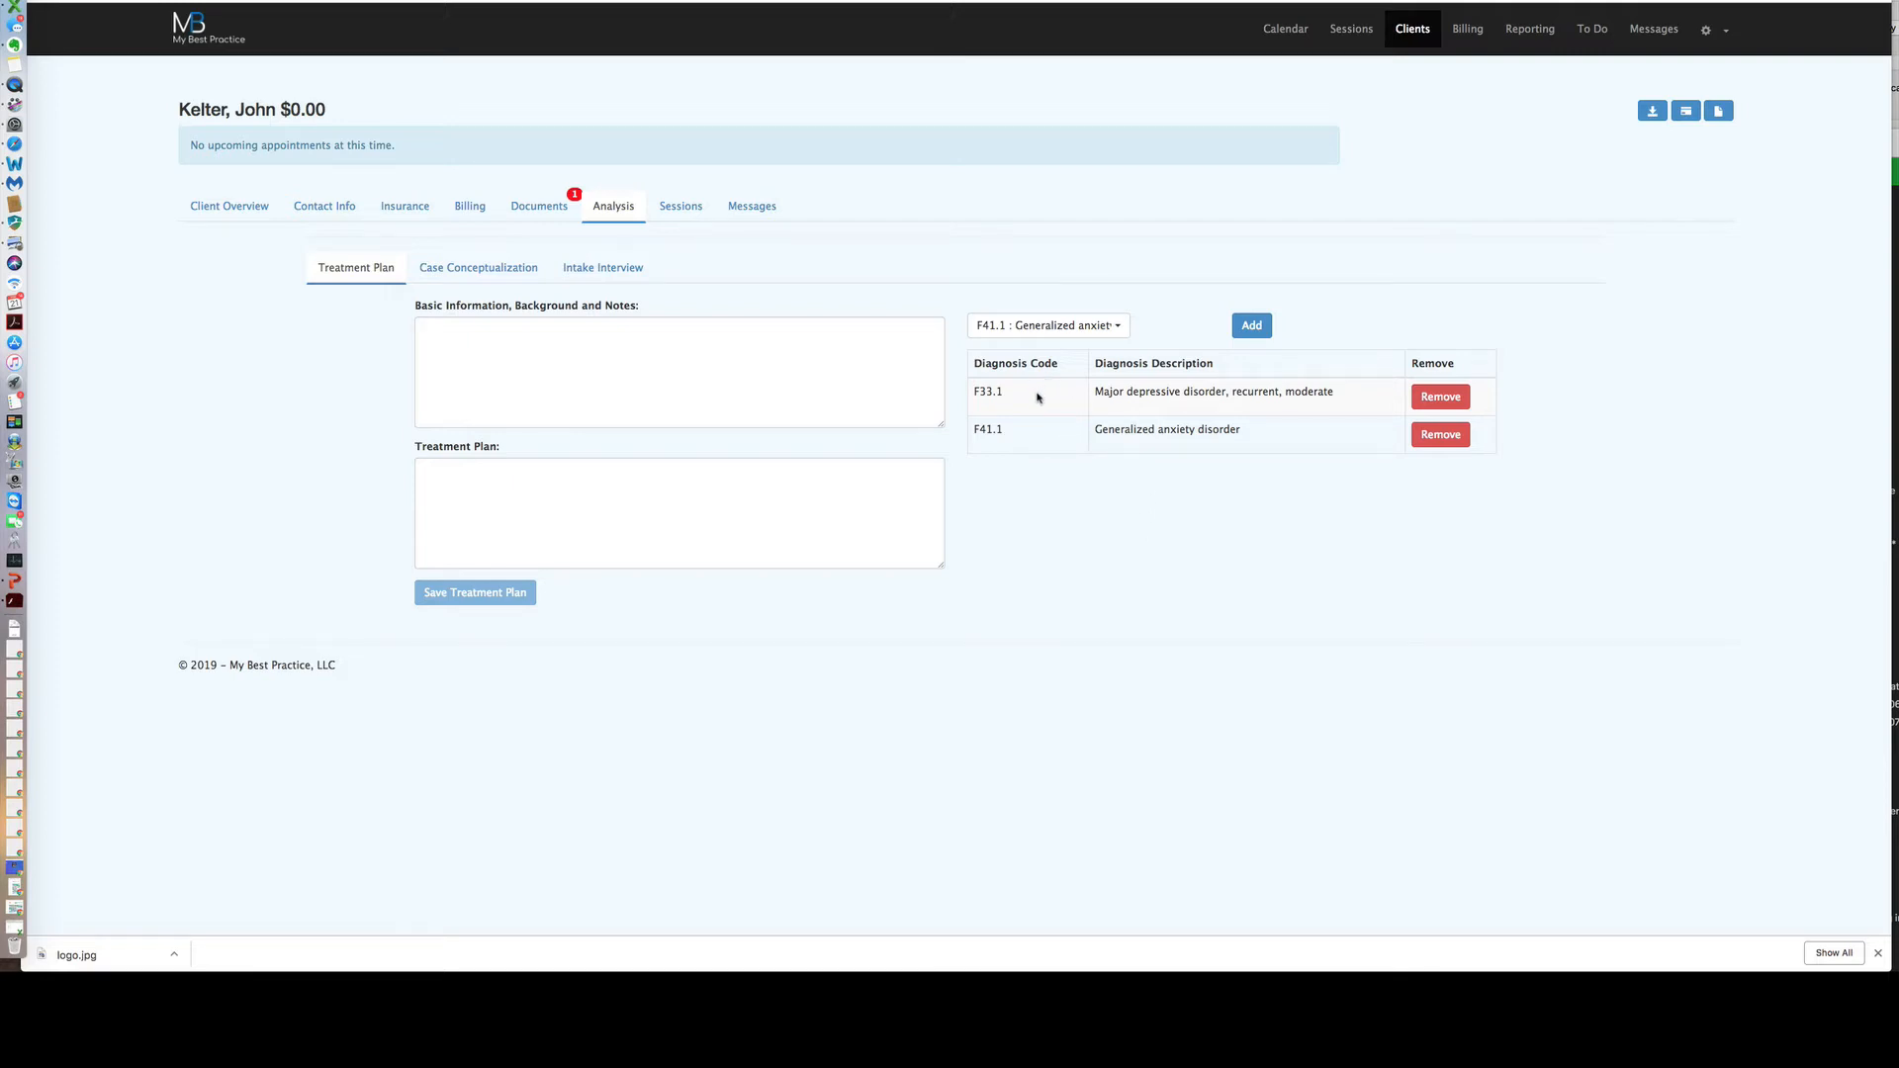
pyautogui.click(679, 210)
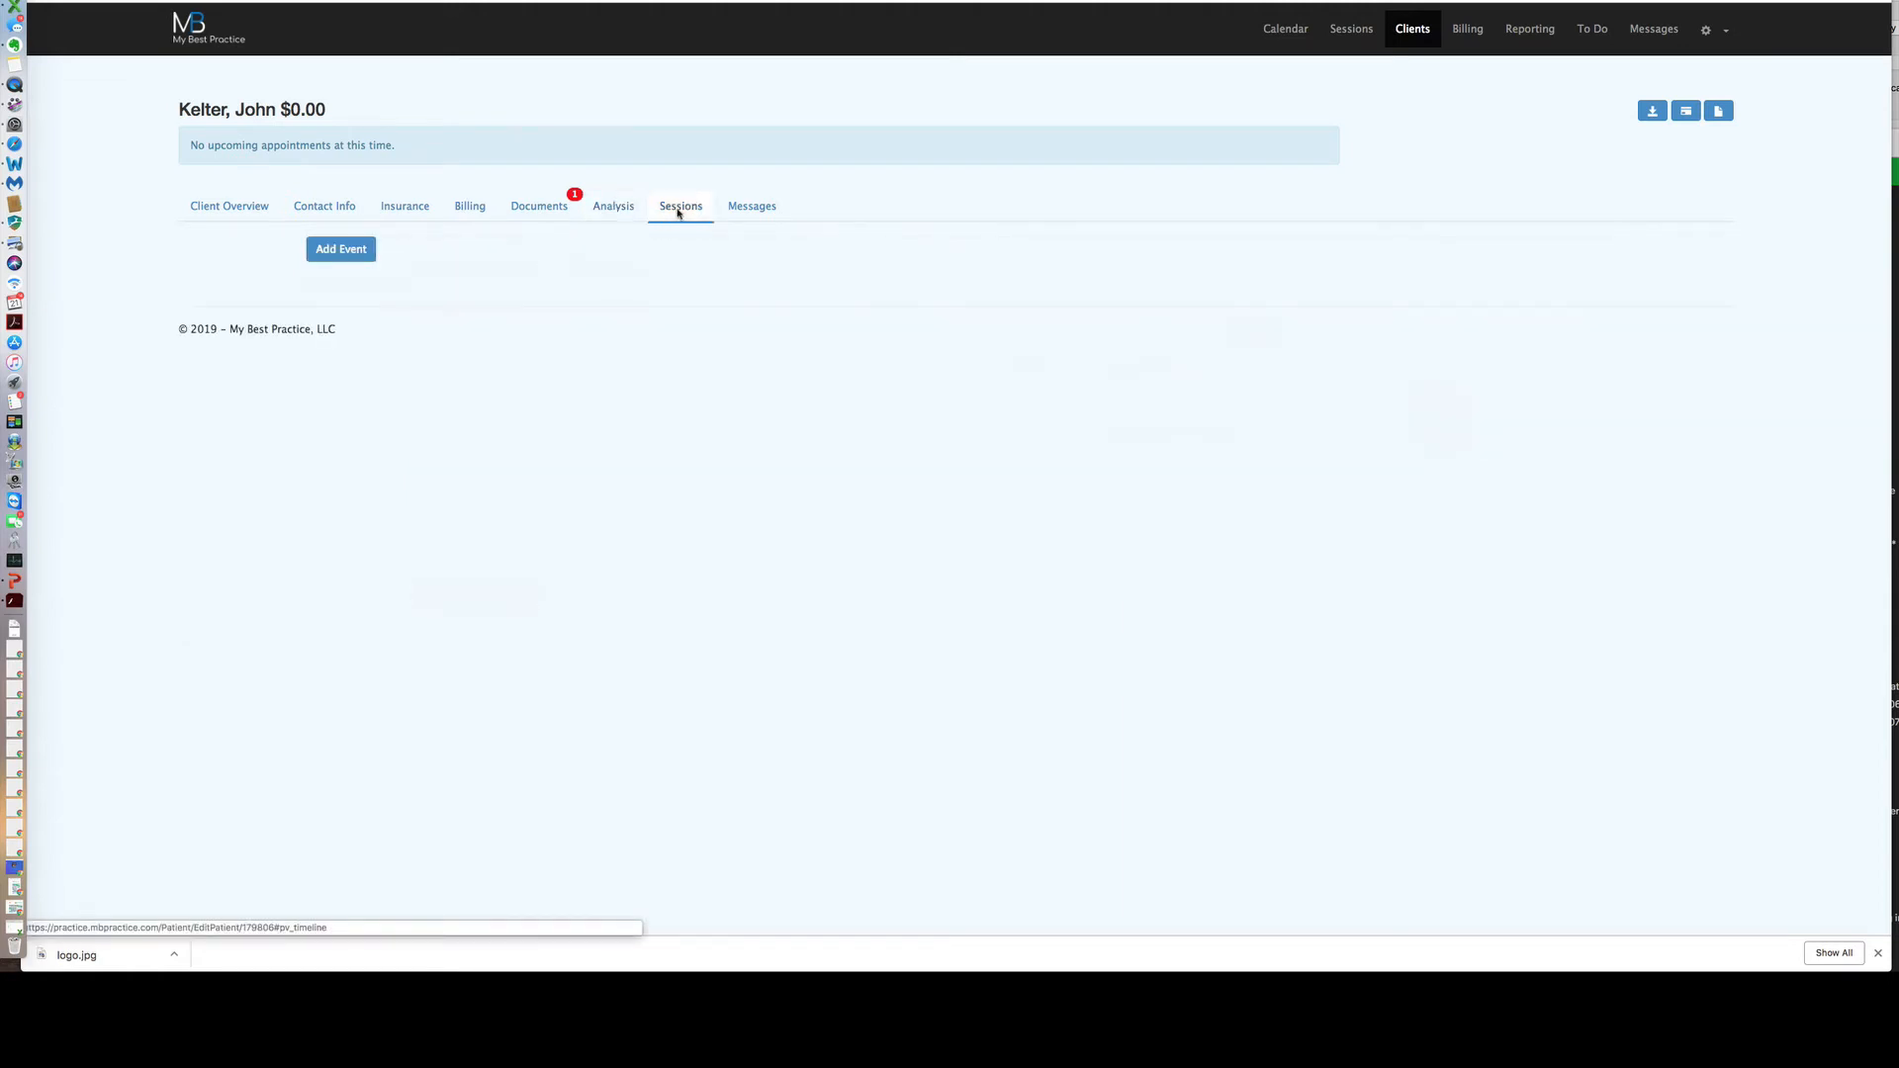
# Leave the client's Messages tab for the practice calendar's Feb 18–22, 2019 week.
pyautogui.click(751, 208)
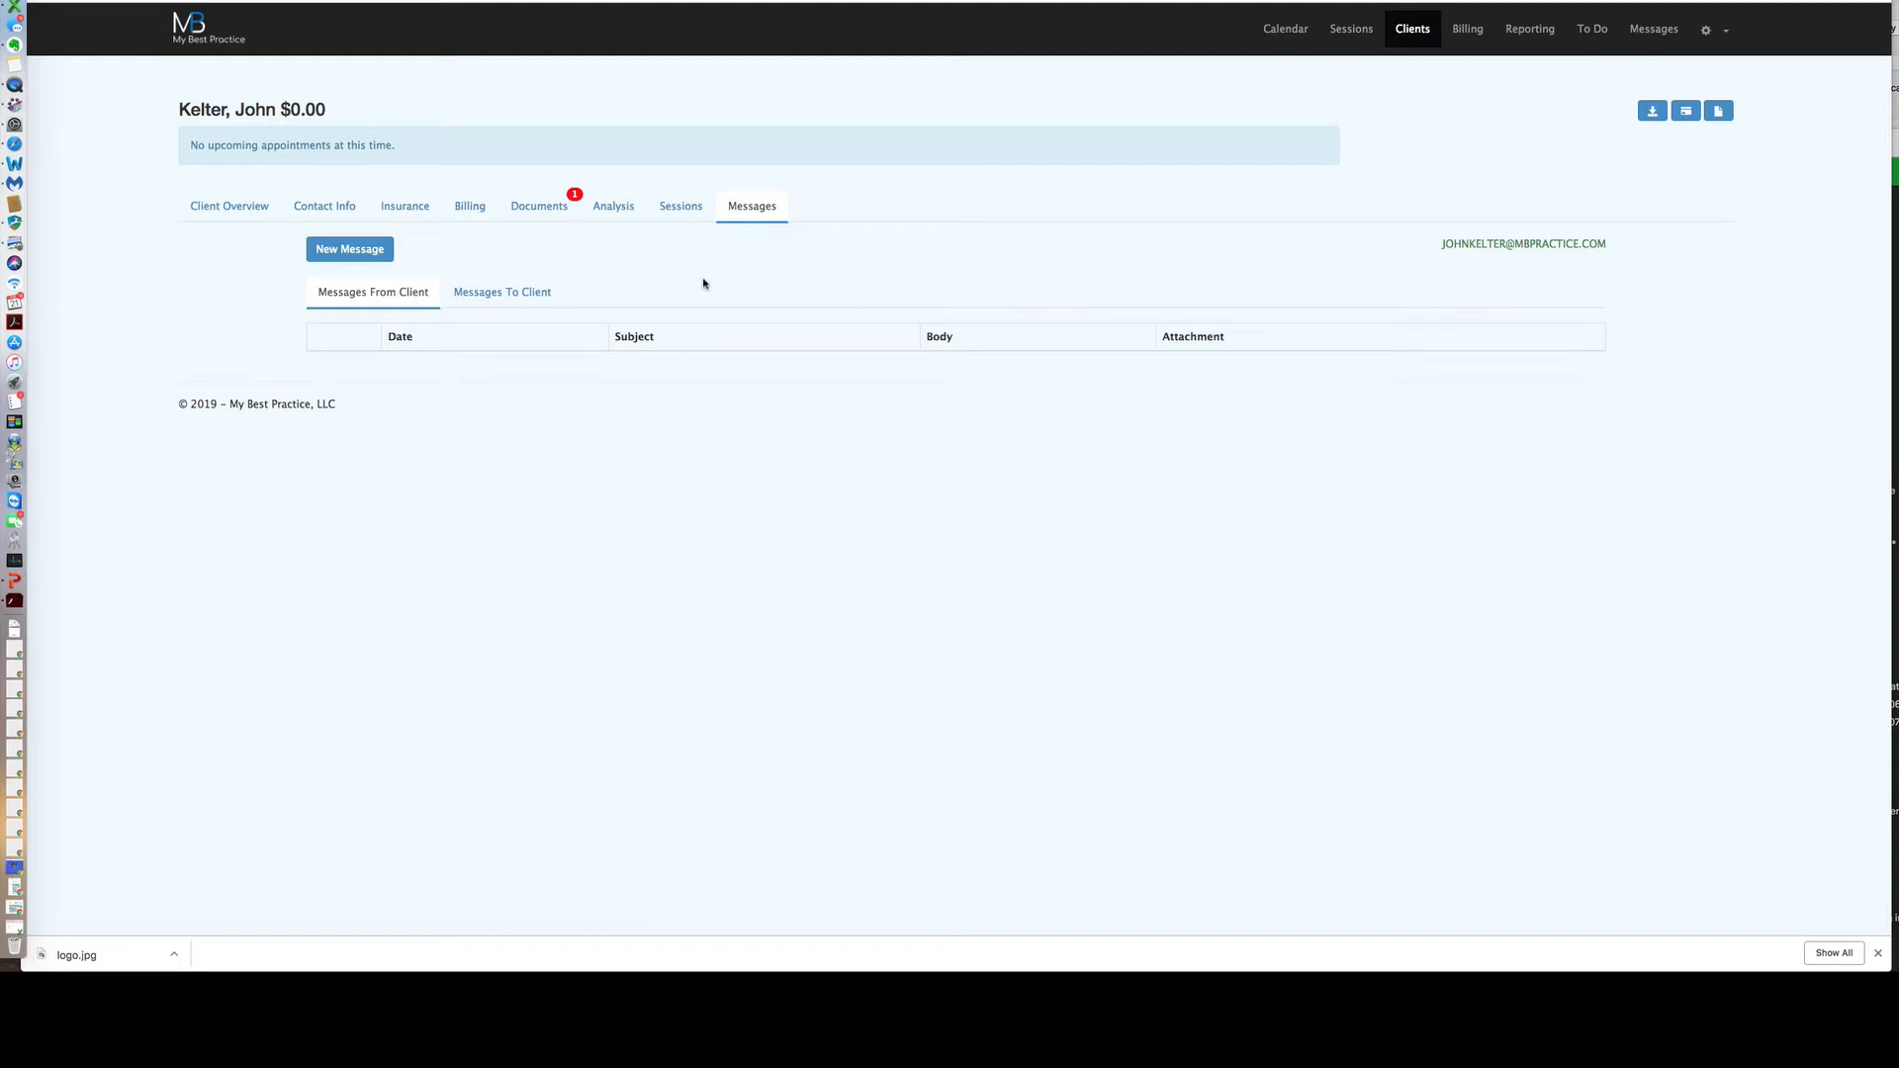
pyautogui.click(1282, 32)
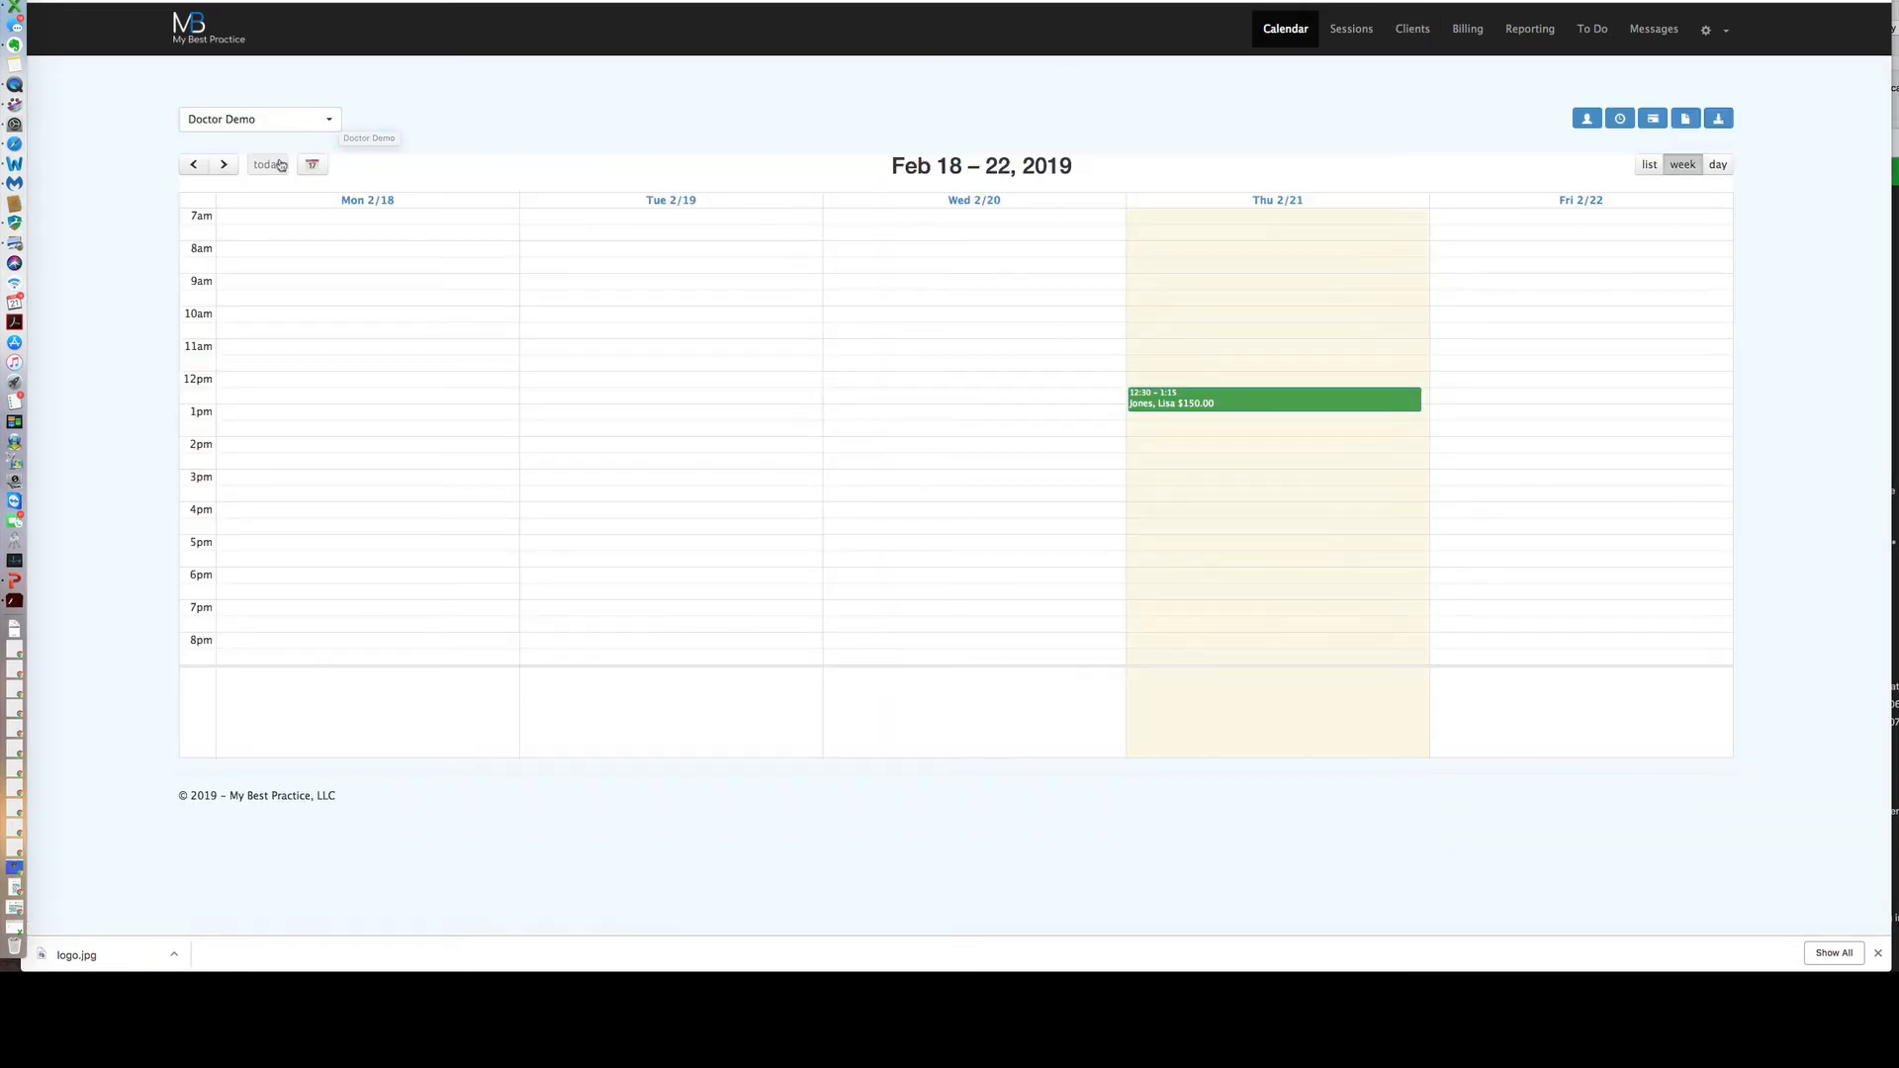
# Move the calendar to the Mar 4–8, 2019 week and glance at the Wednesday 11:00 session details.
pyautogui.click(227, 168)
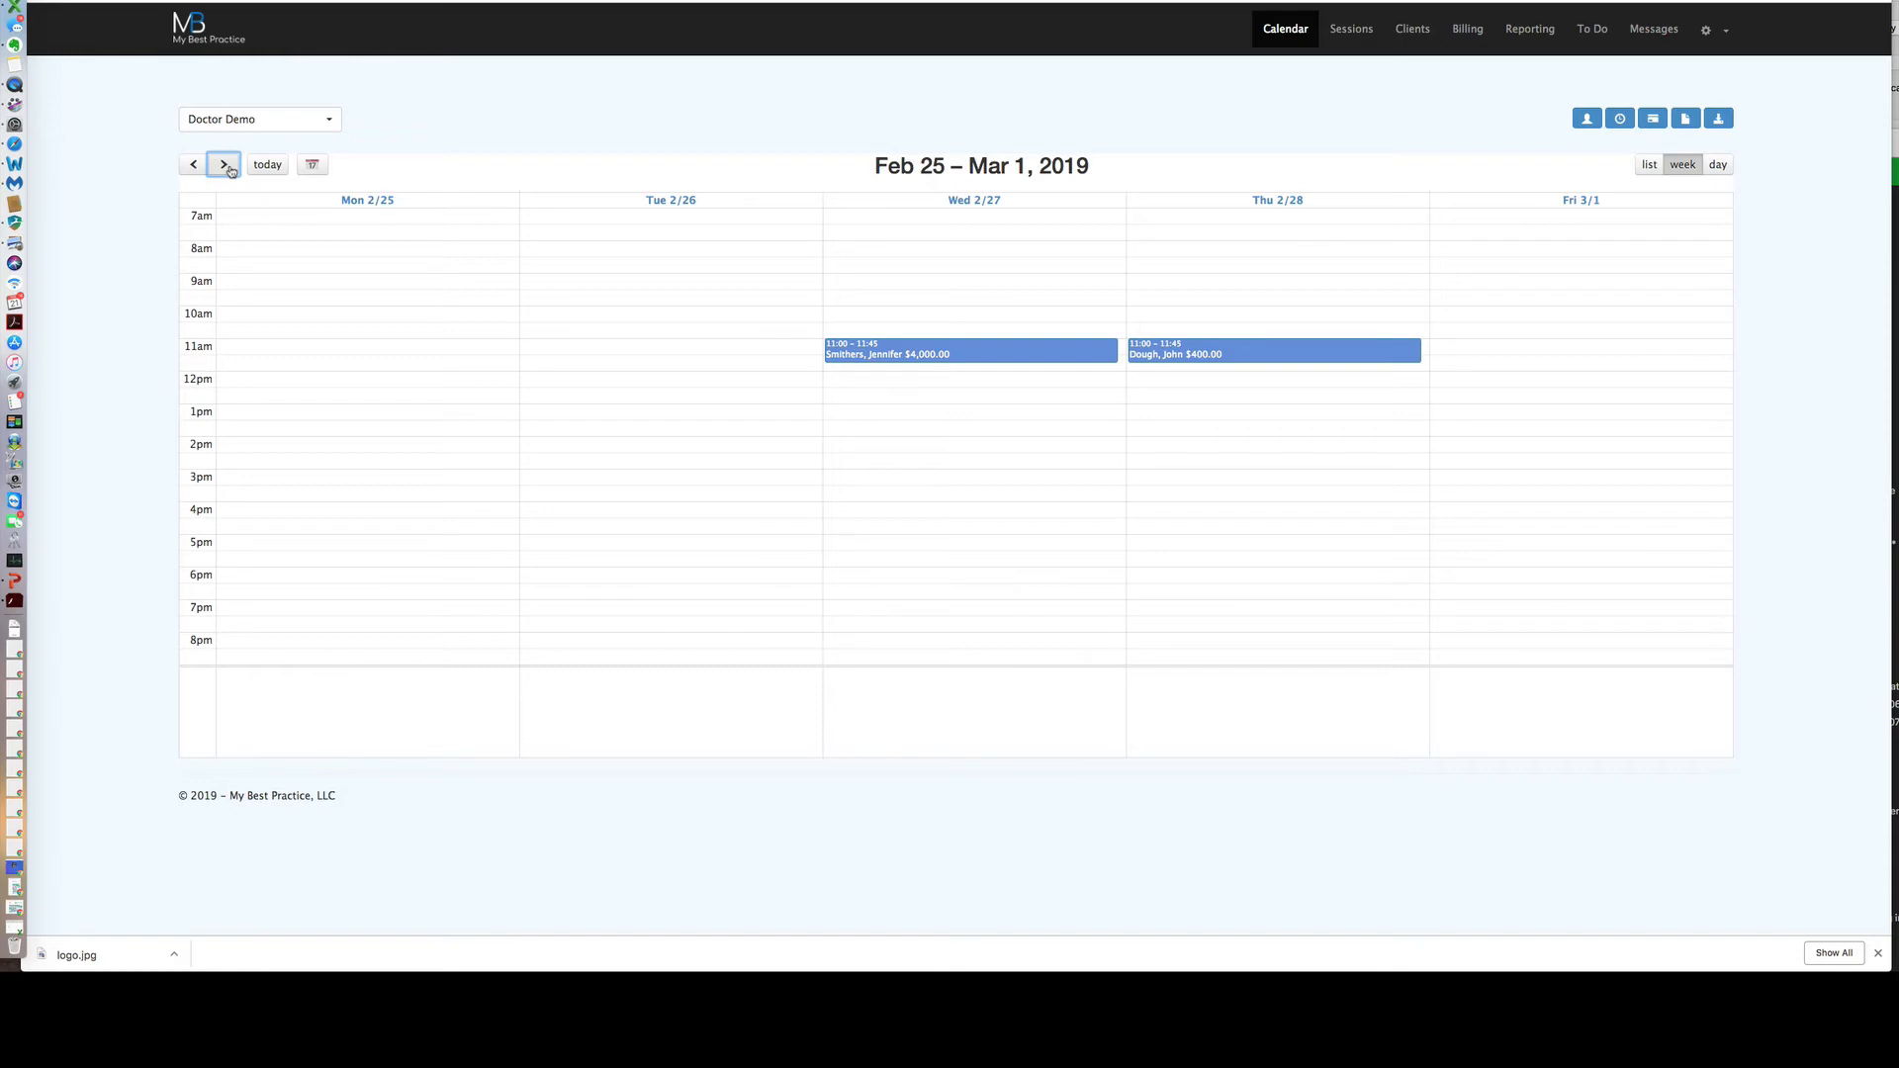
pyautogui.click(227, 168)
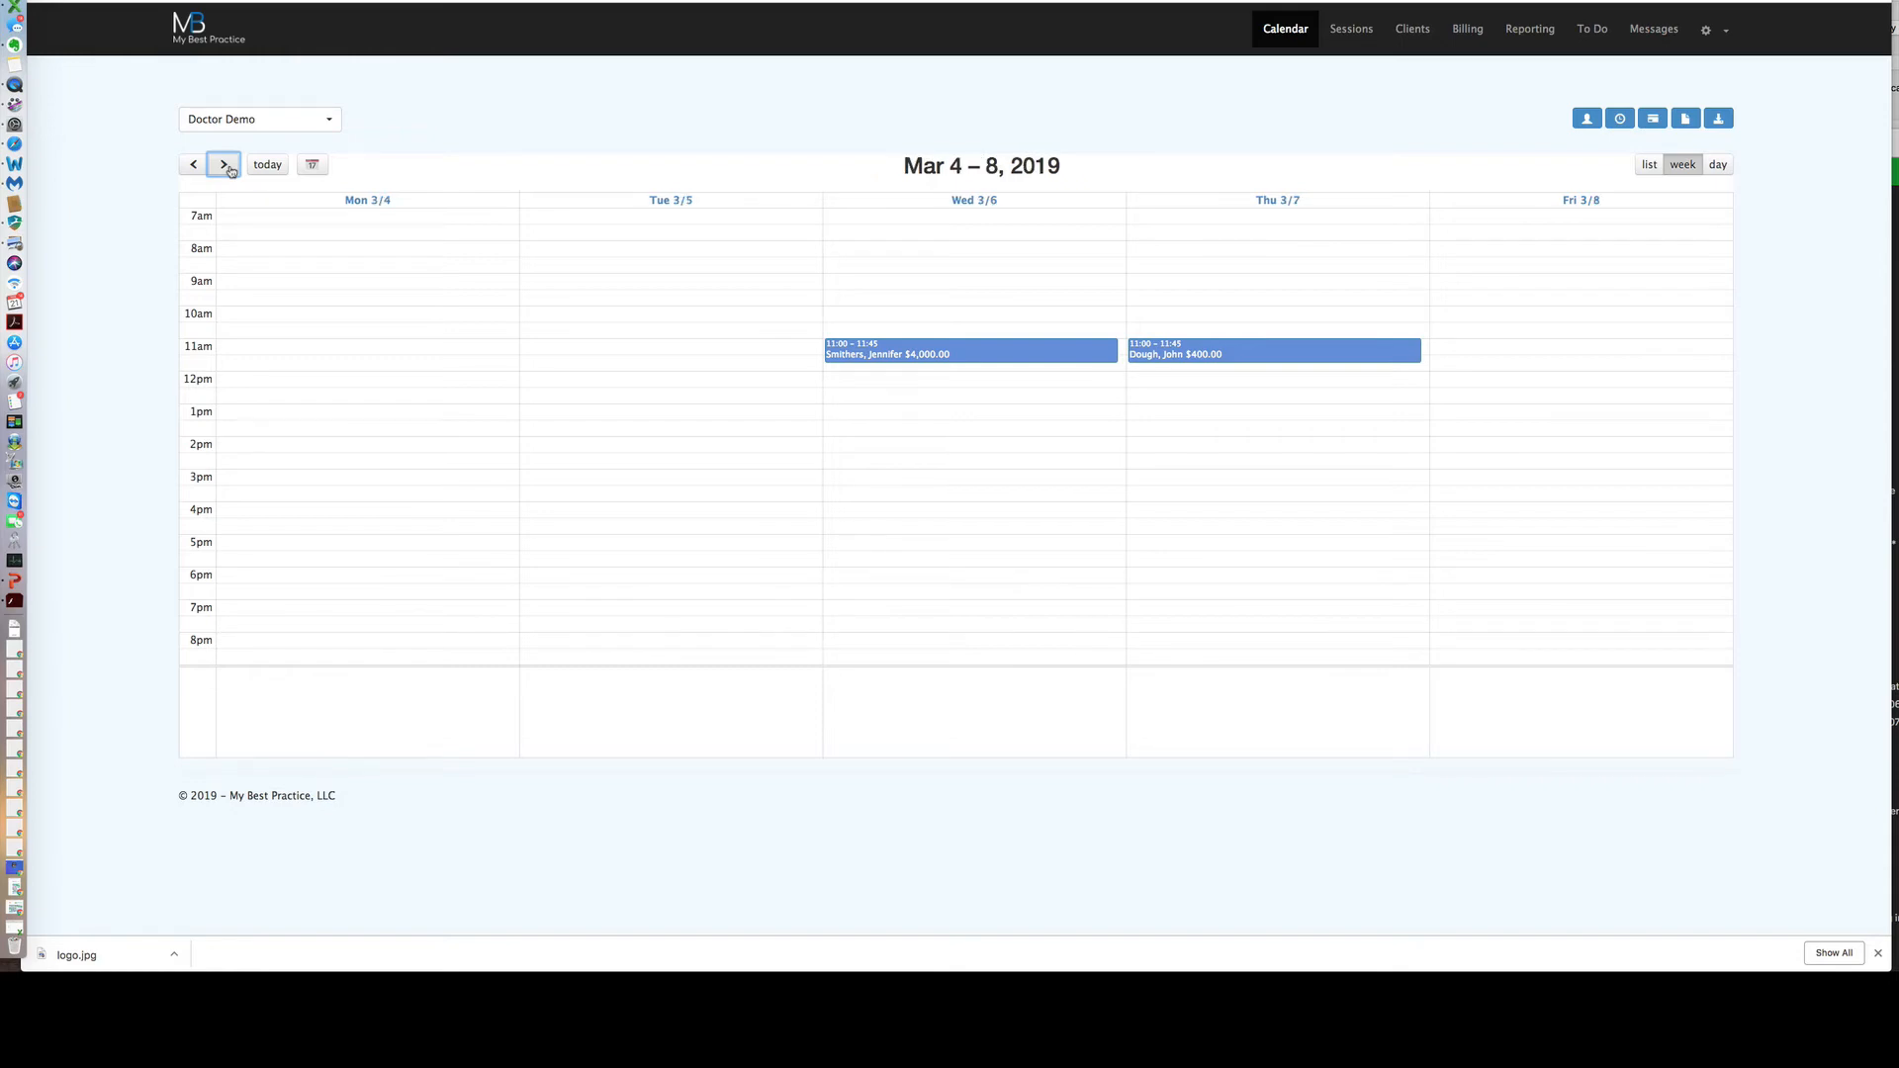
pyautogui.click(227, 166)
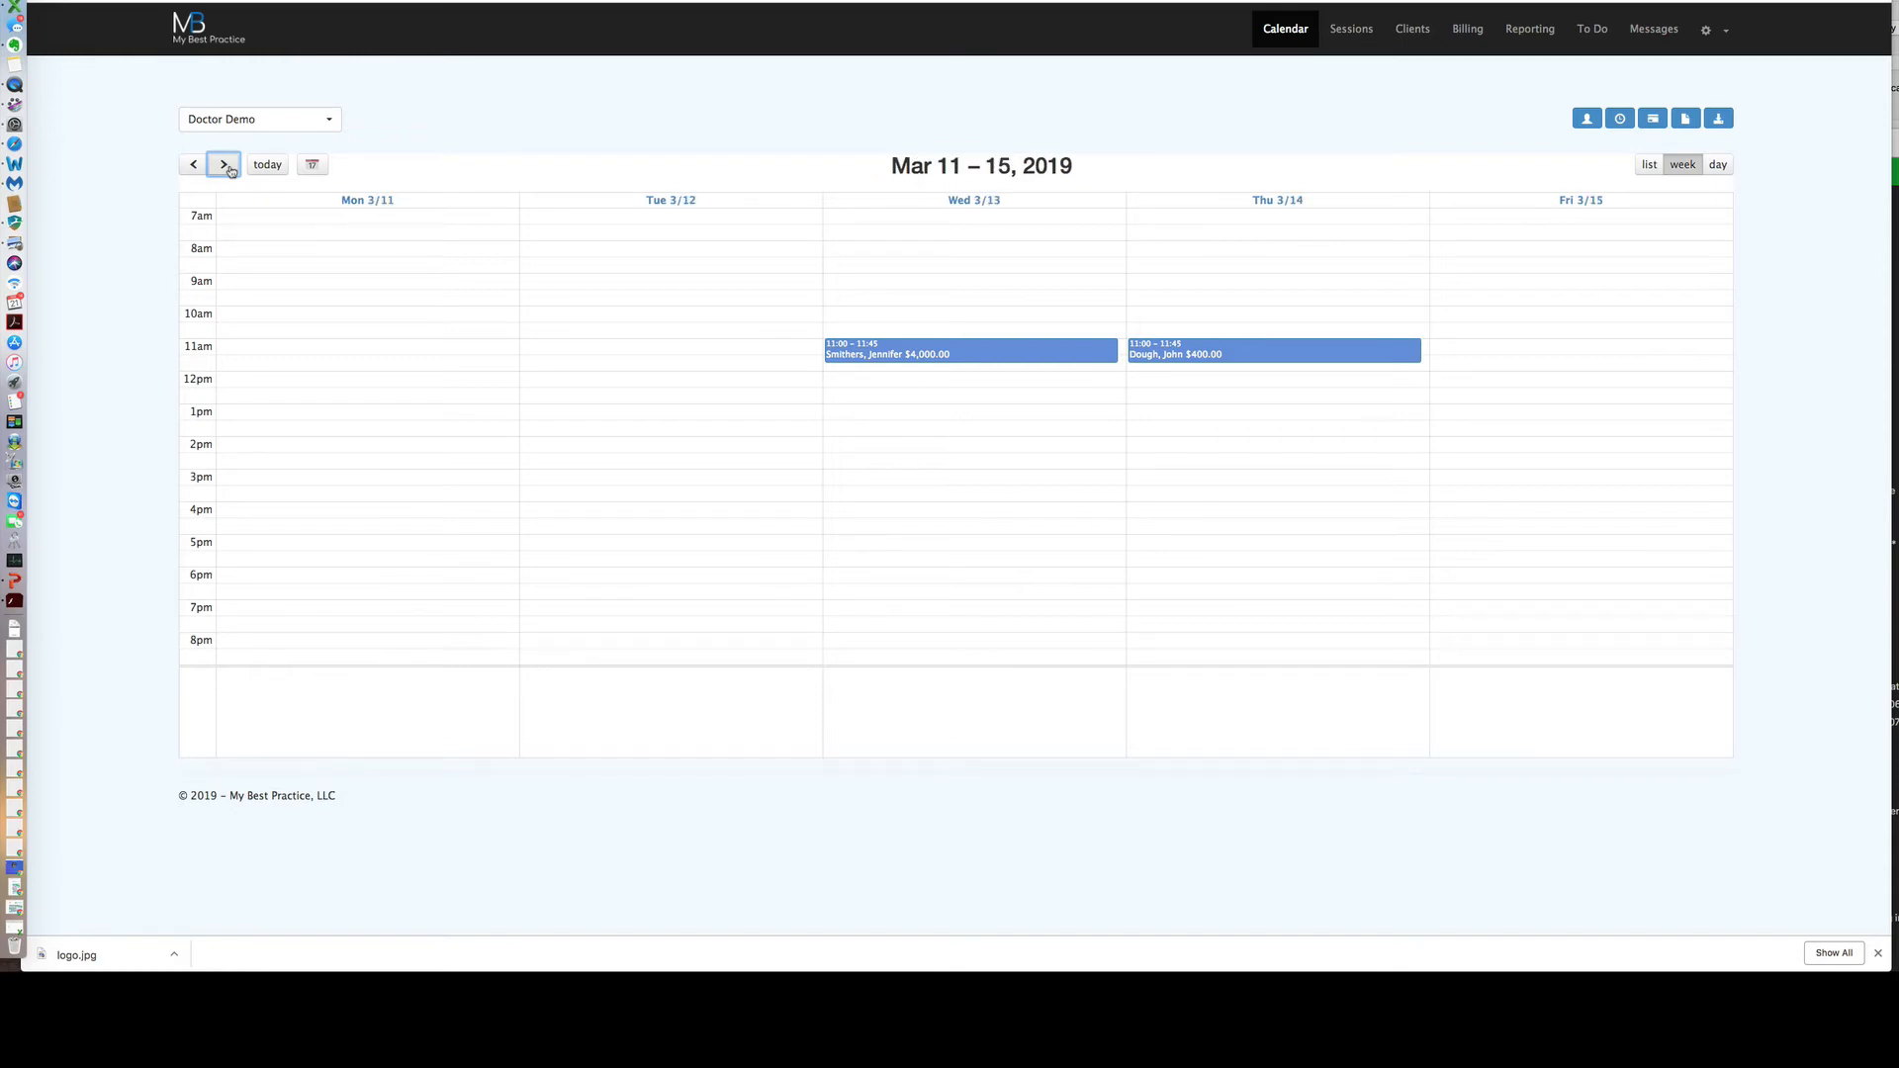
pyautogui.click(194, 165)
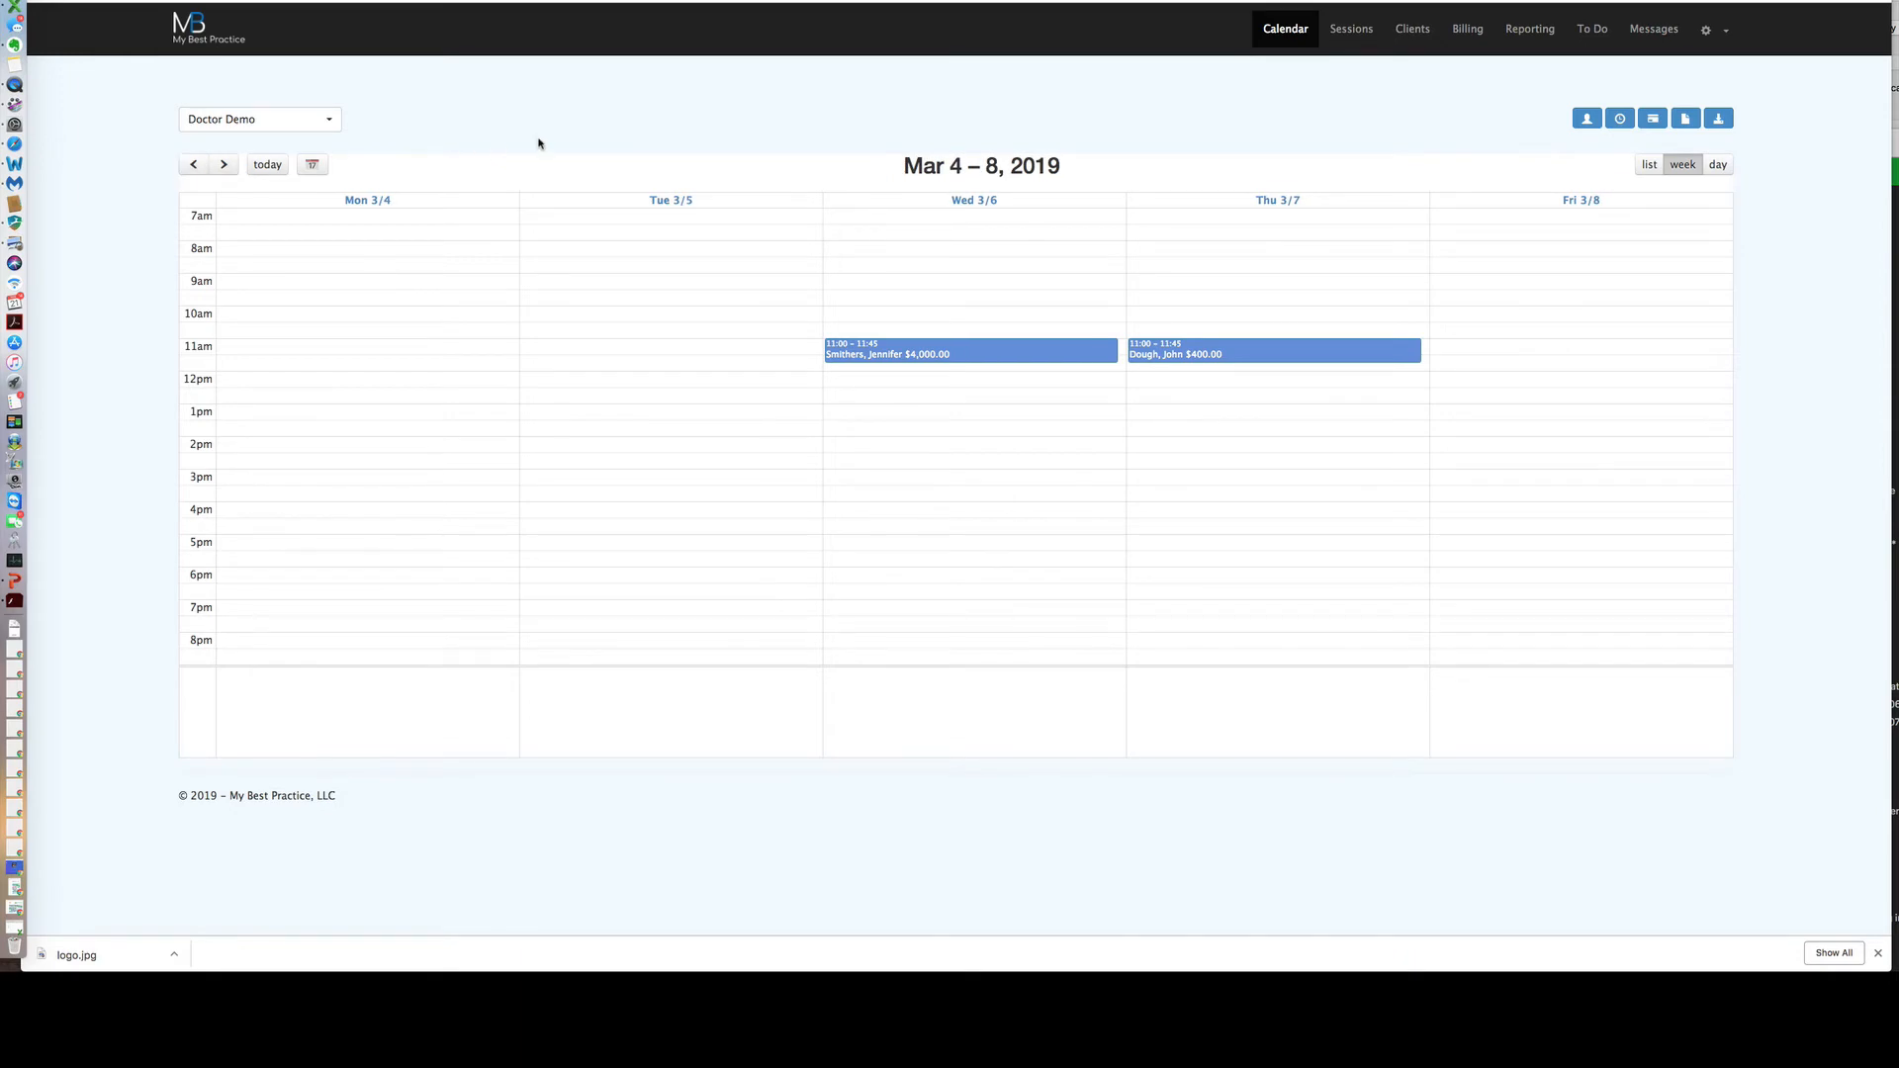
pyautogui.click(984, 351)
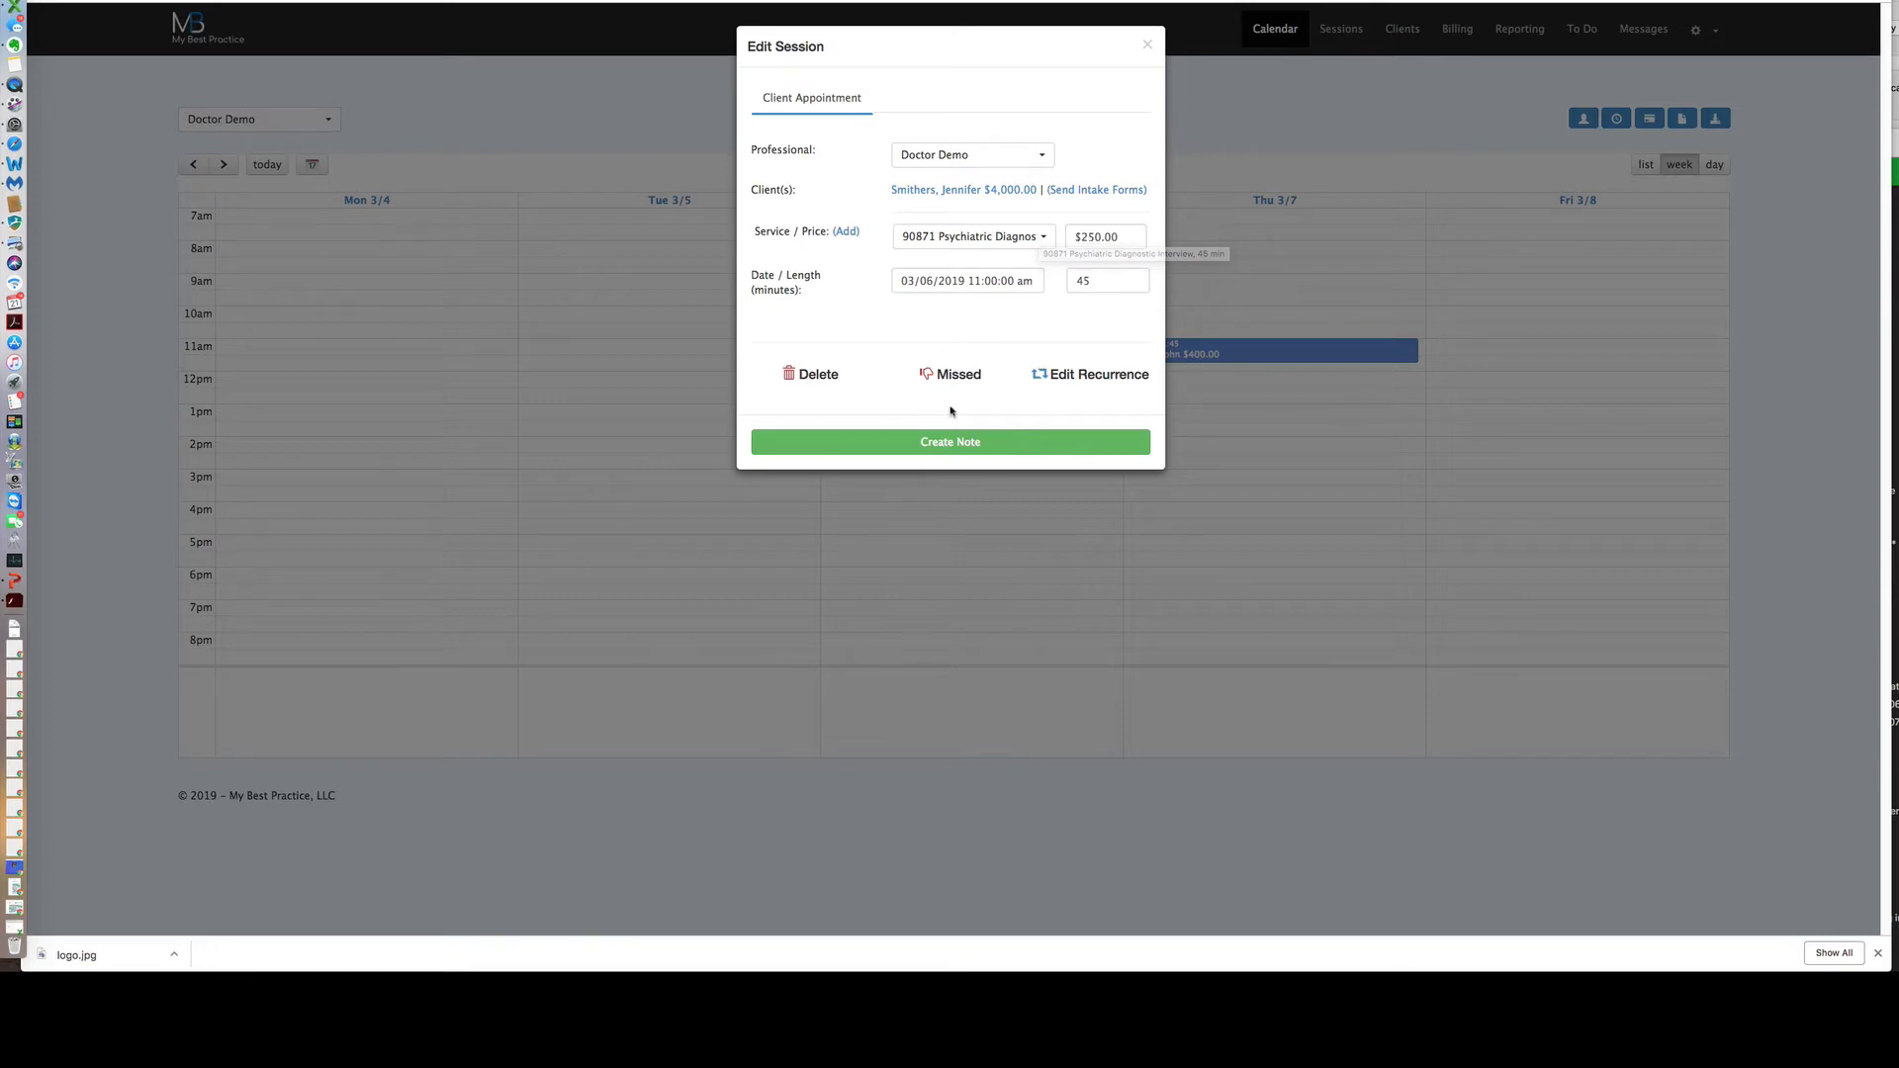
pyautogui.click(1147, 46)
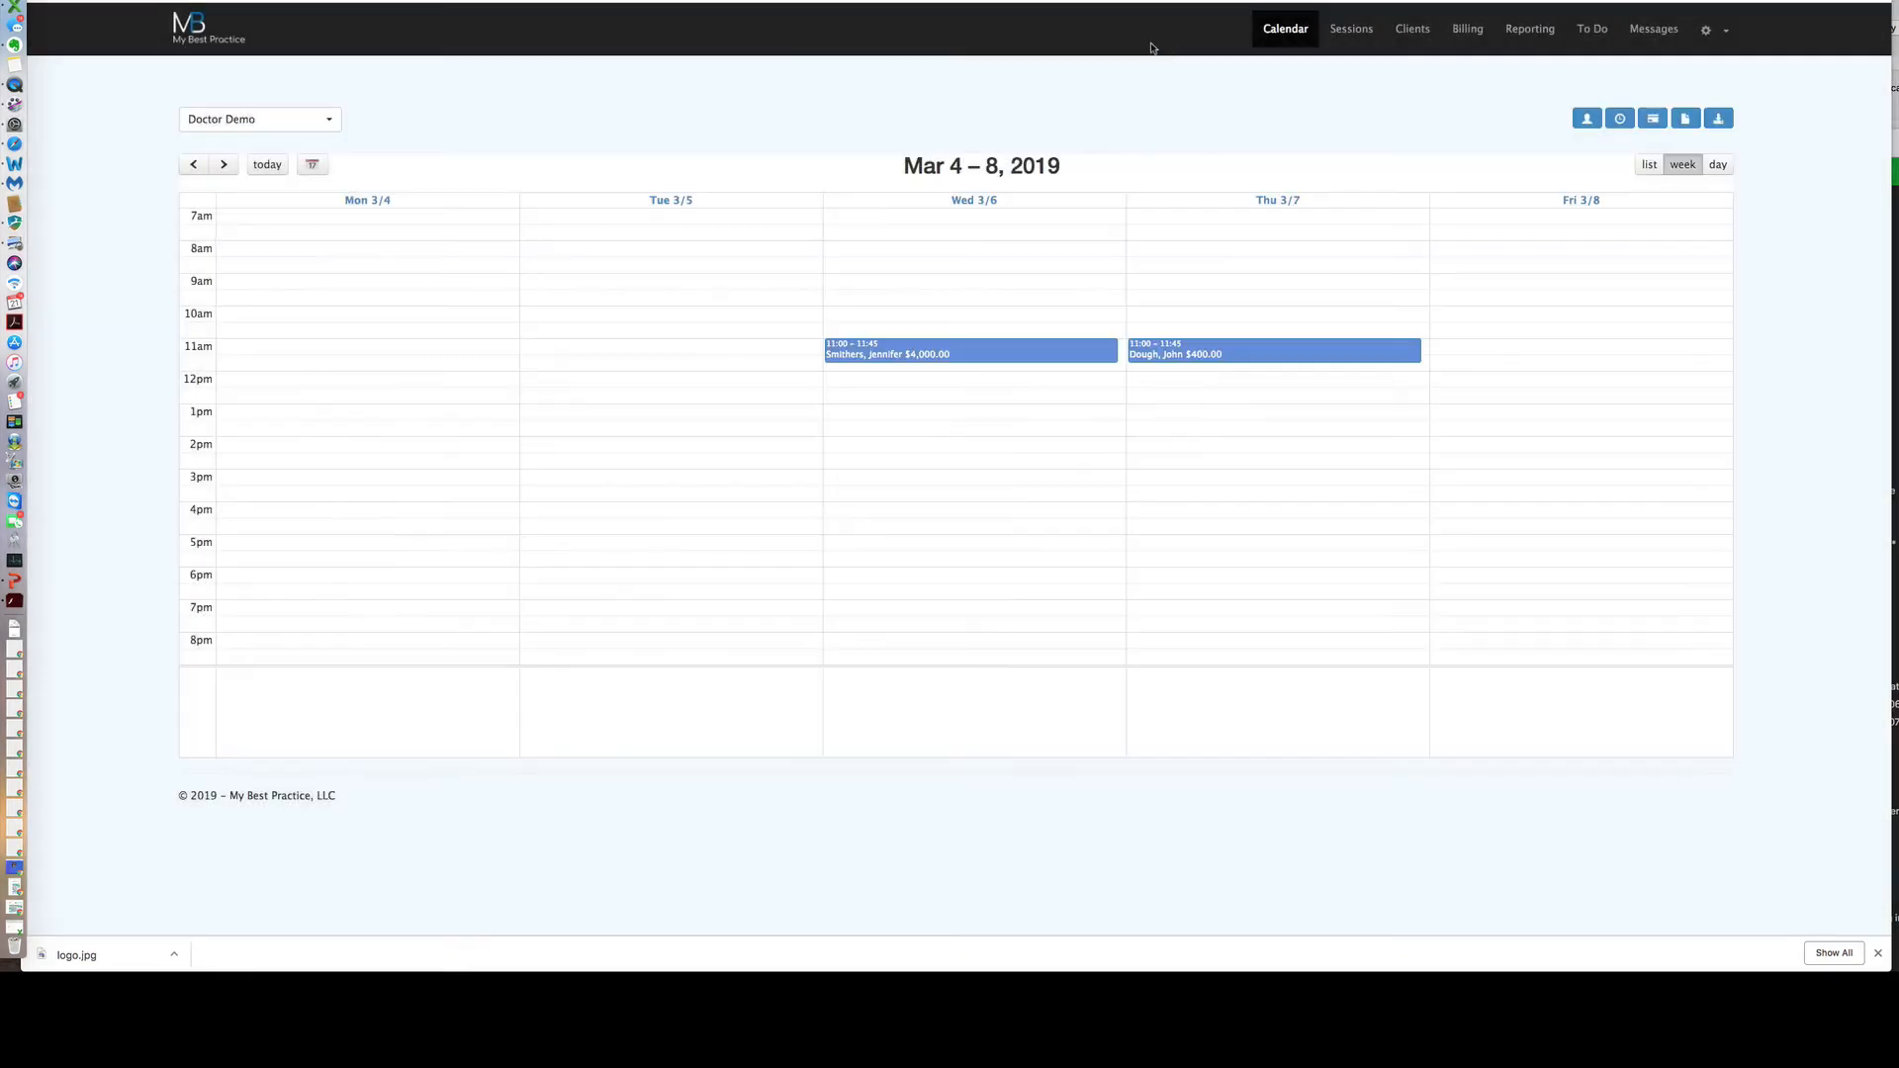
# Try the list and day views for Feb 28, 2019, then return to the Feb 25 – Mar 1 week view.
pyautogui.click(1649, 165)
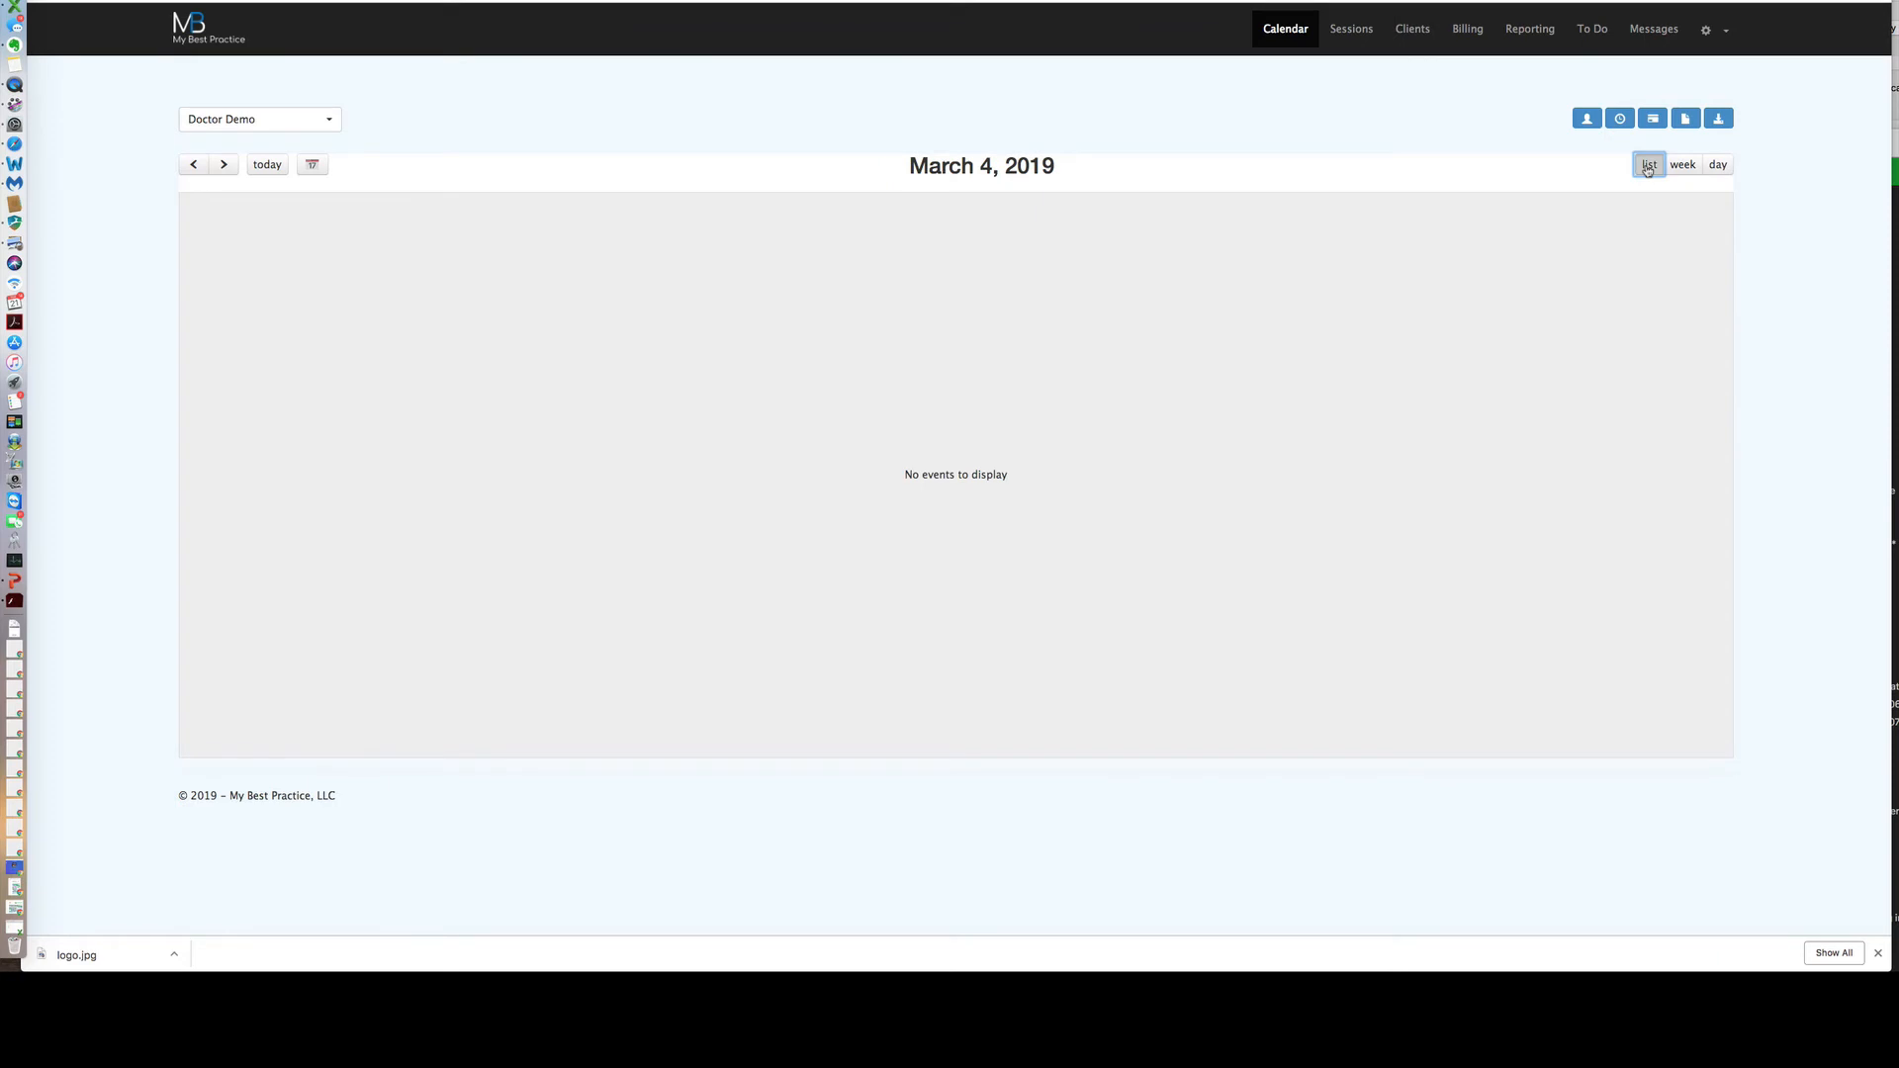
pyautogui.click(193, 165)
pyautogui.click(194, 165)
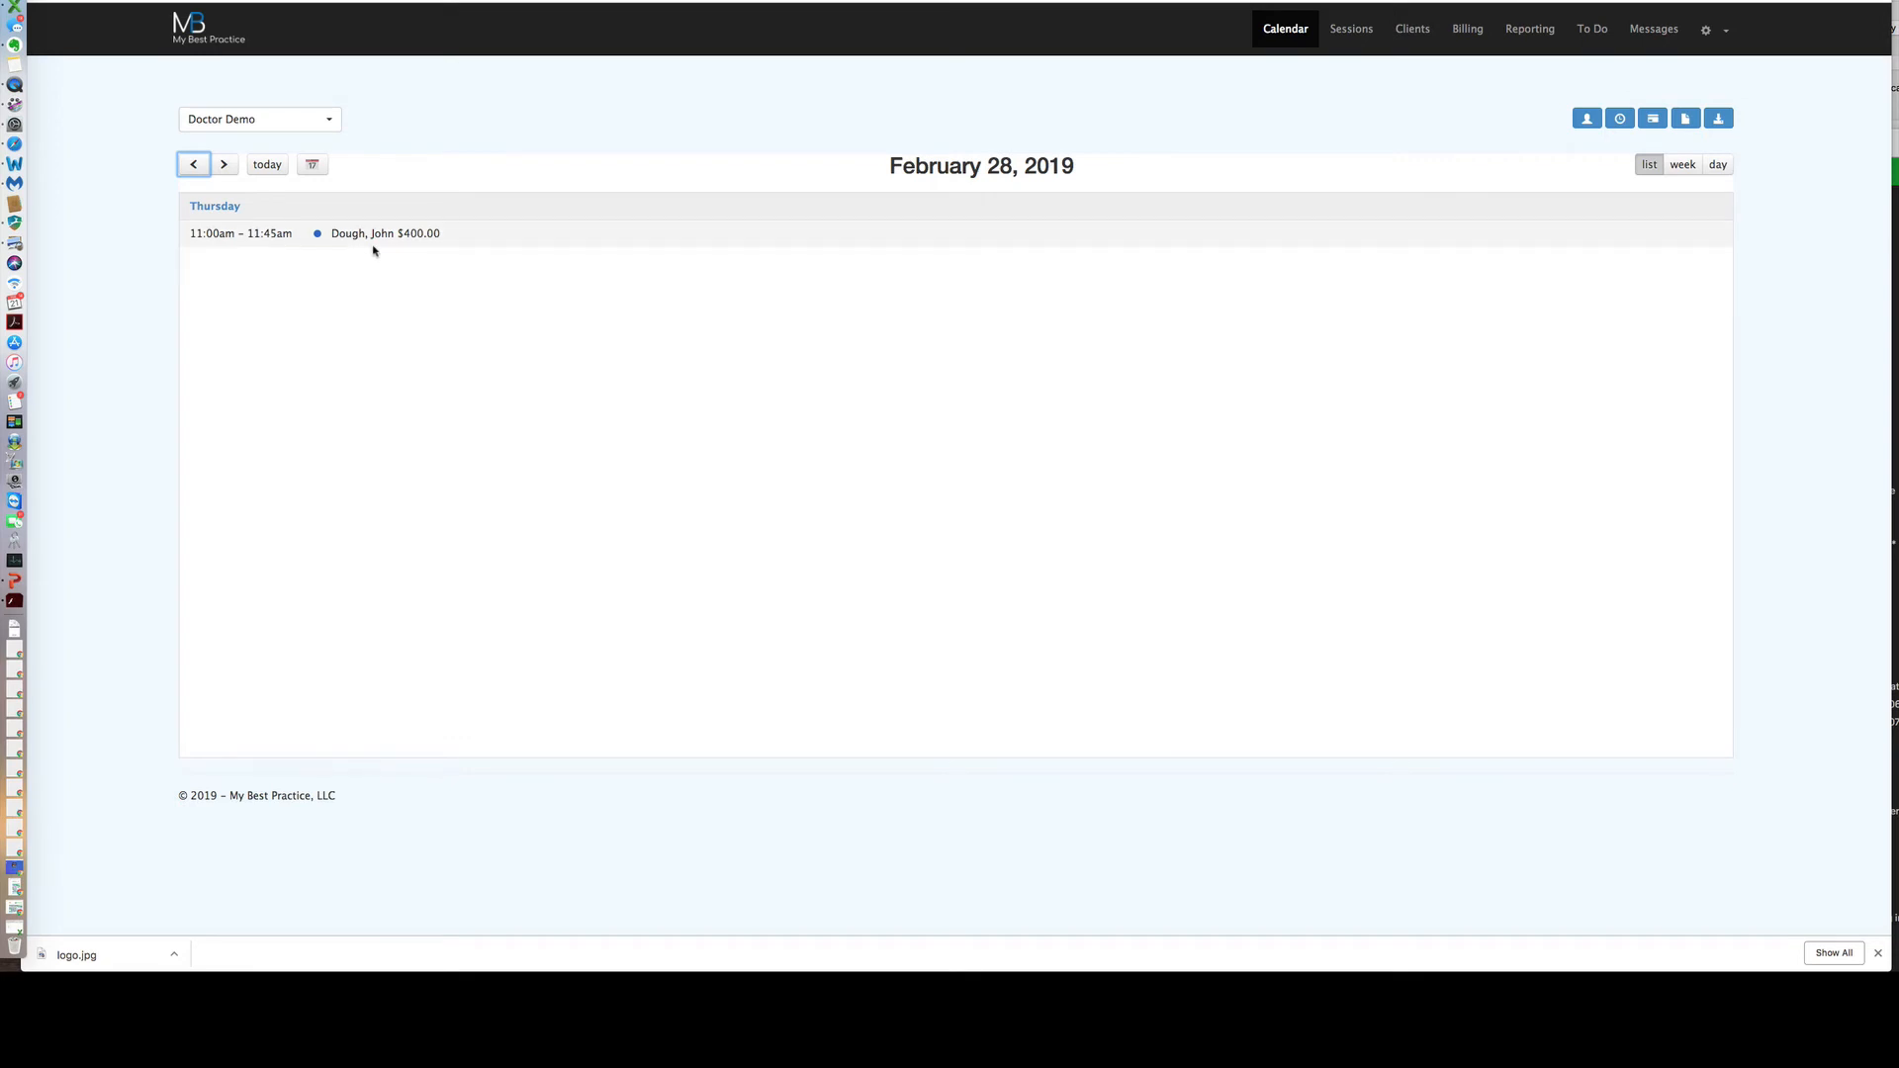
pyautogui.click(1718, 166)
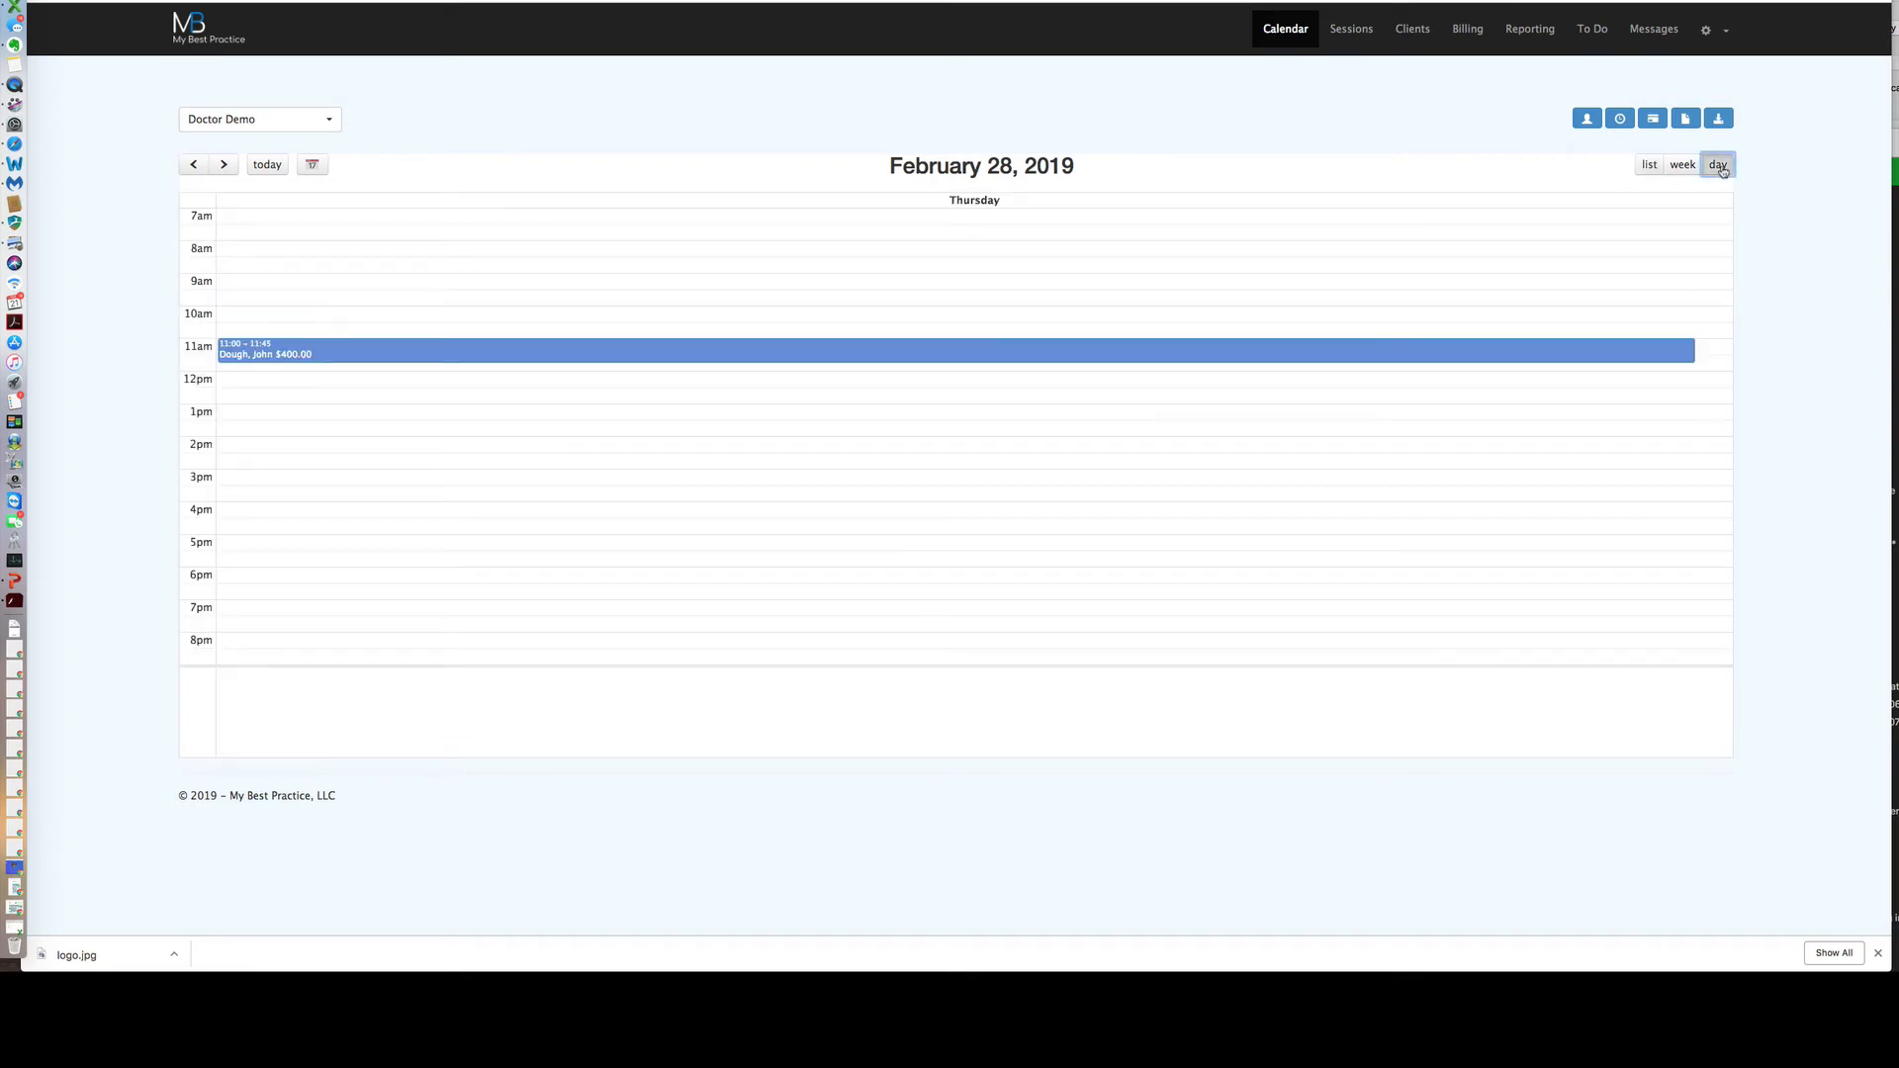
pyautogui.click(1678, 167)
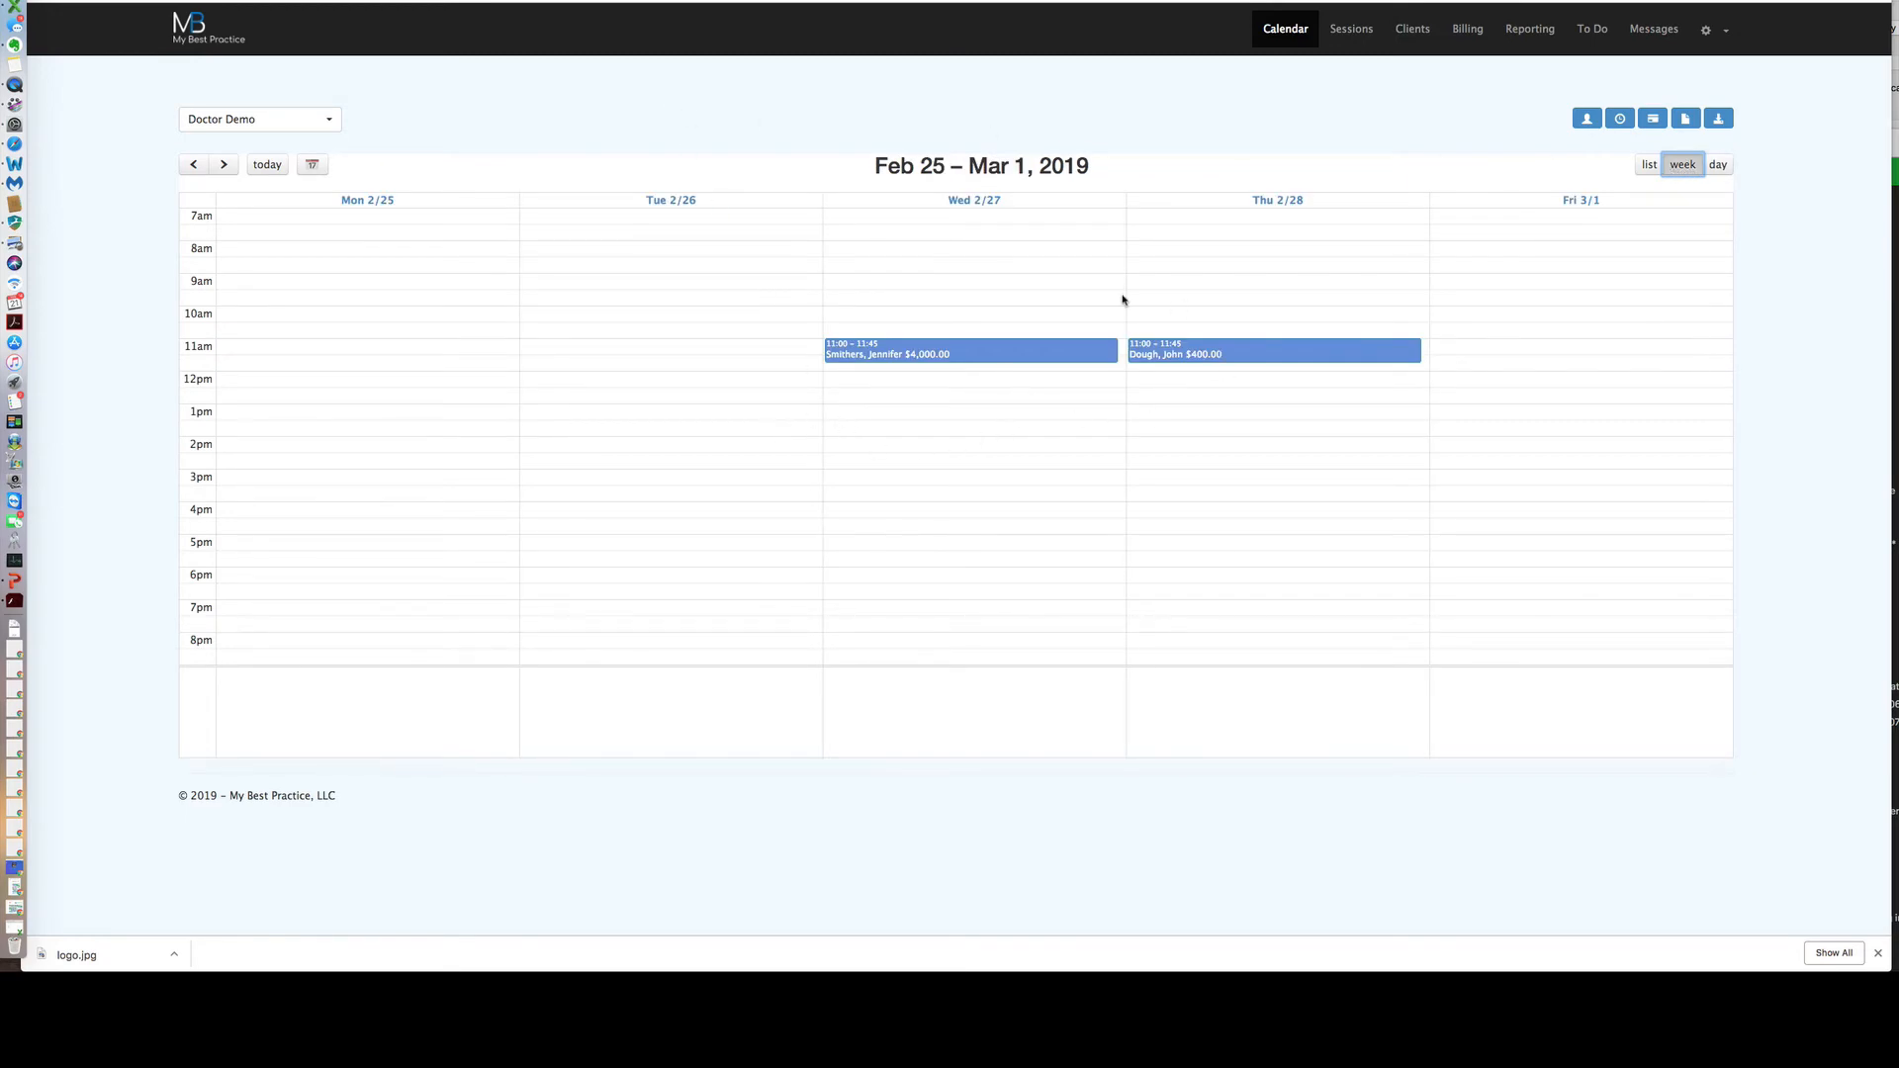
pyautogui.click(316, 169)
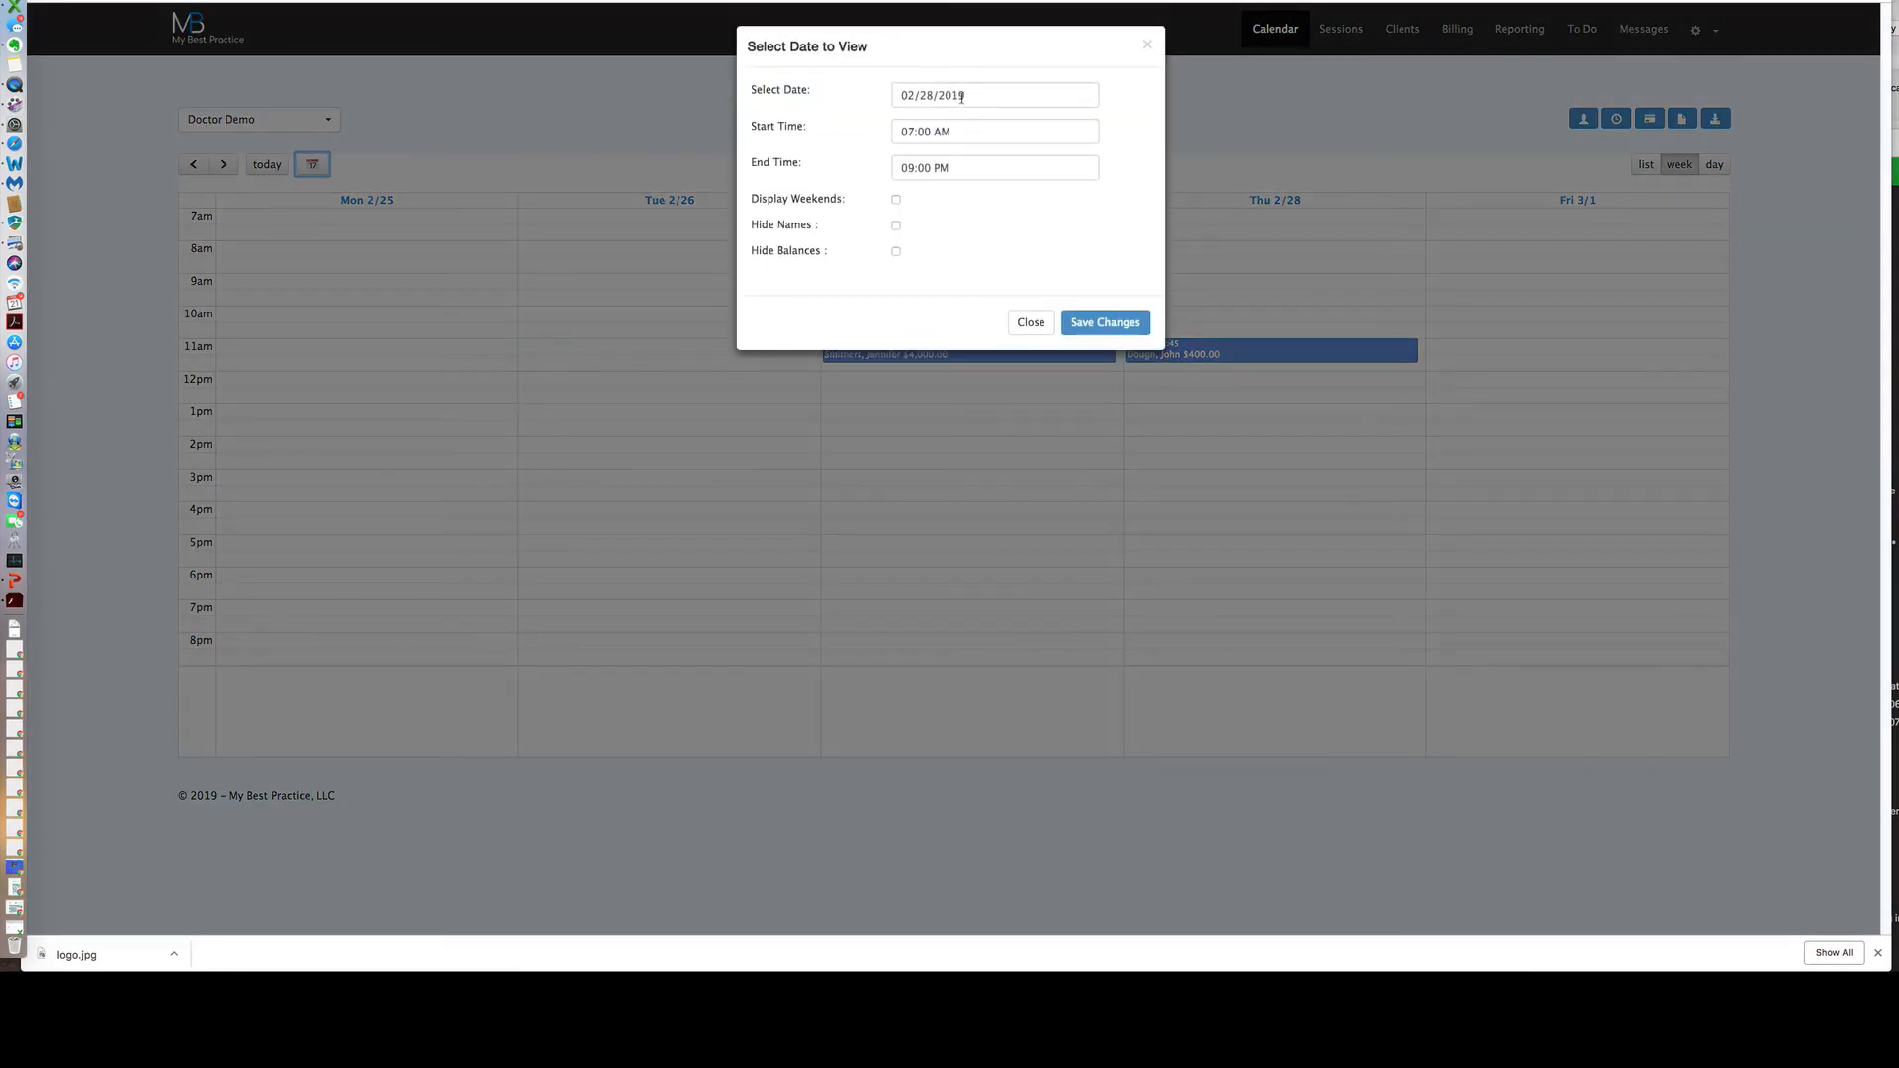
# Show the week of 02/18/2019 starting at 09:00 AM with client balances hidden, weekends left off.
pyautogui.click(957, 95)
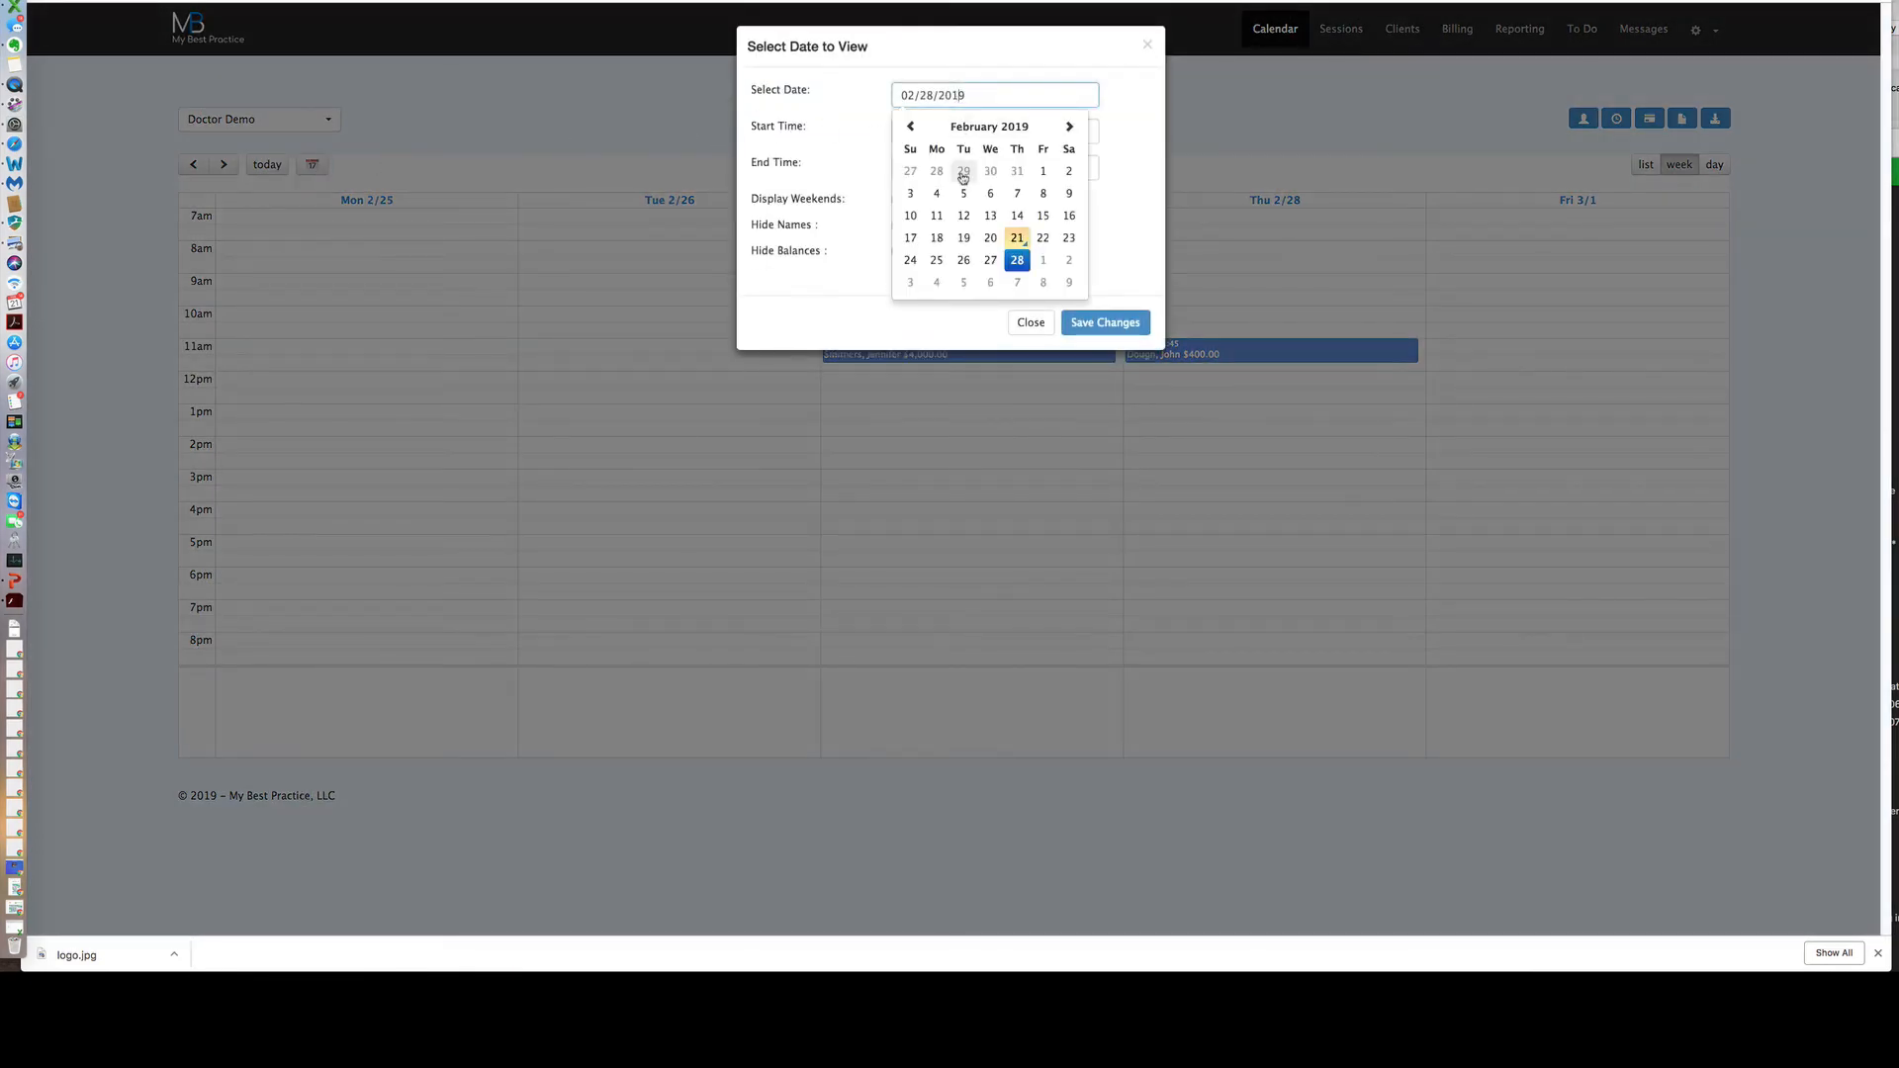
pyautogui.click(937, 239)
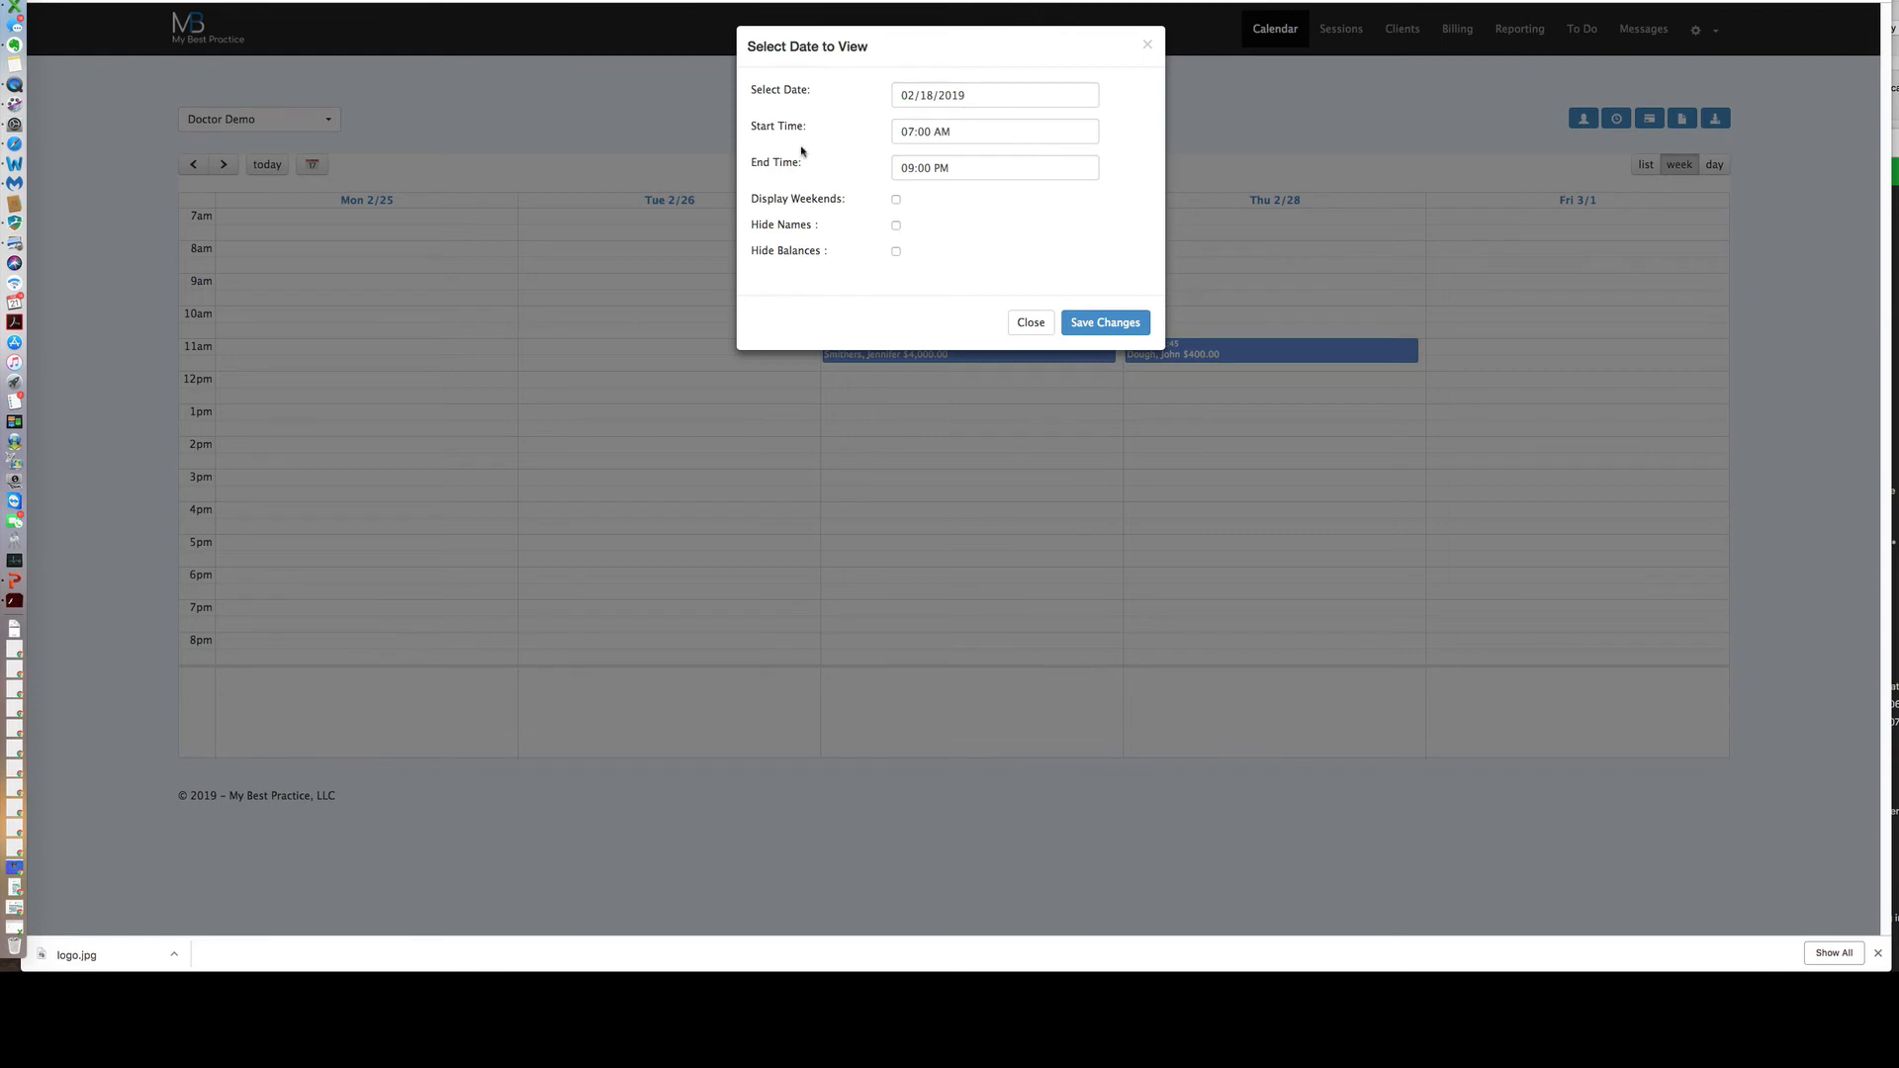
pyautogui.click(963, 132)
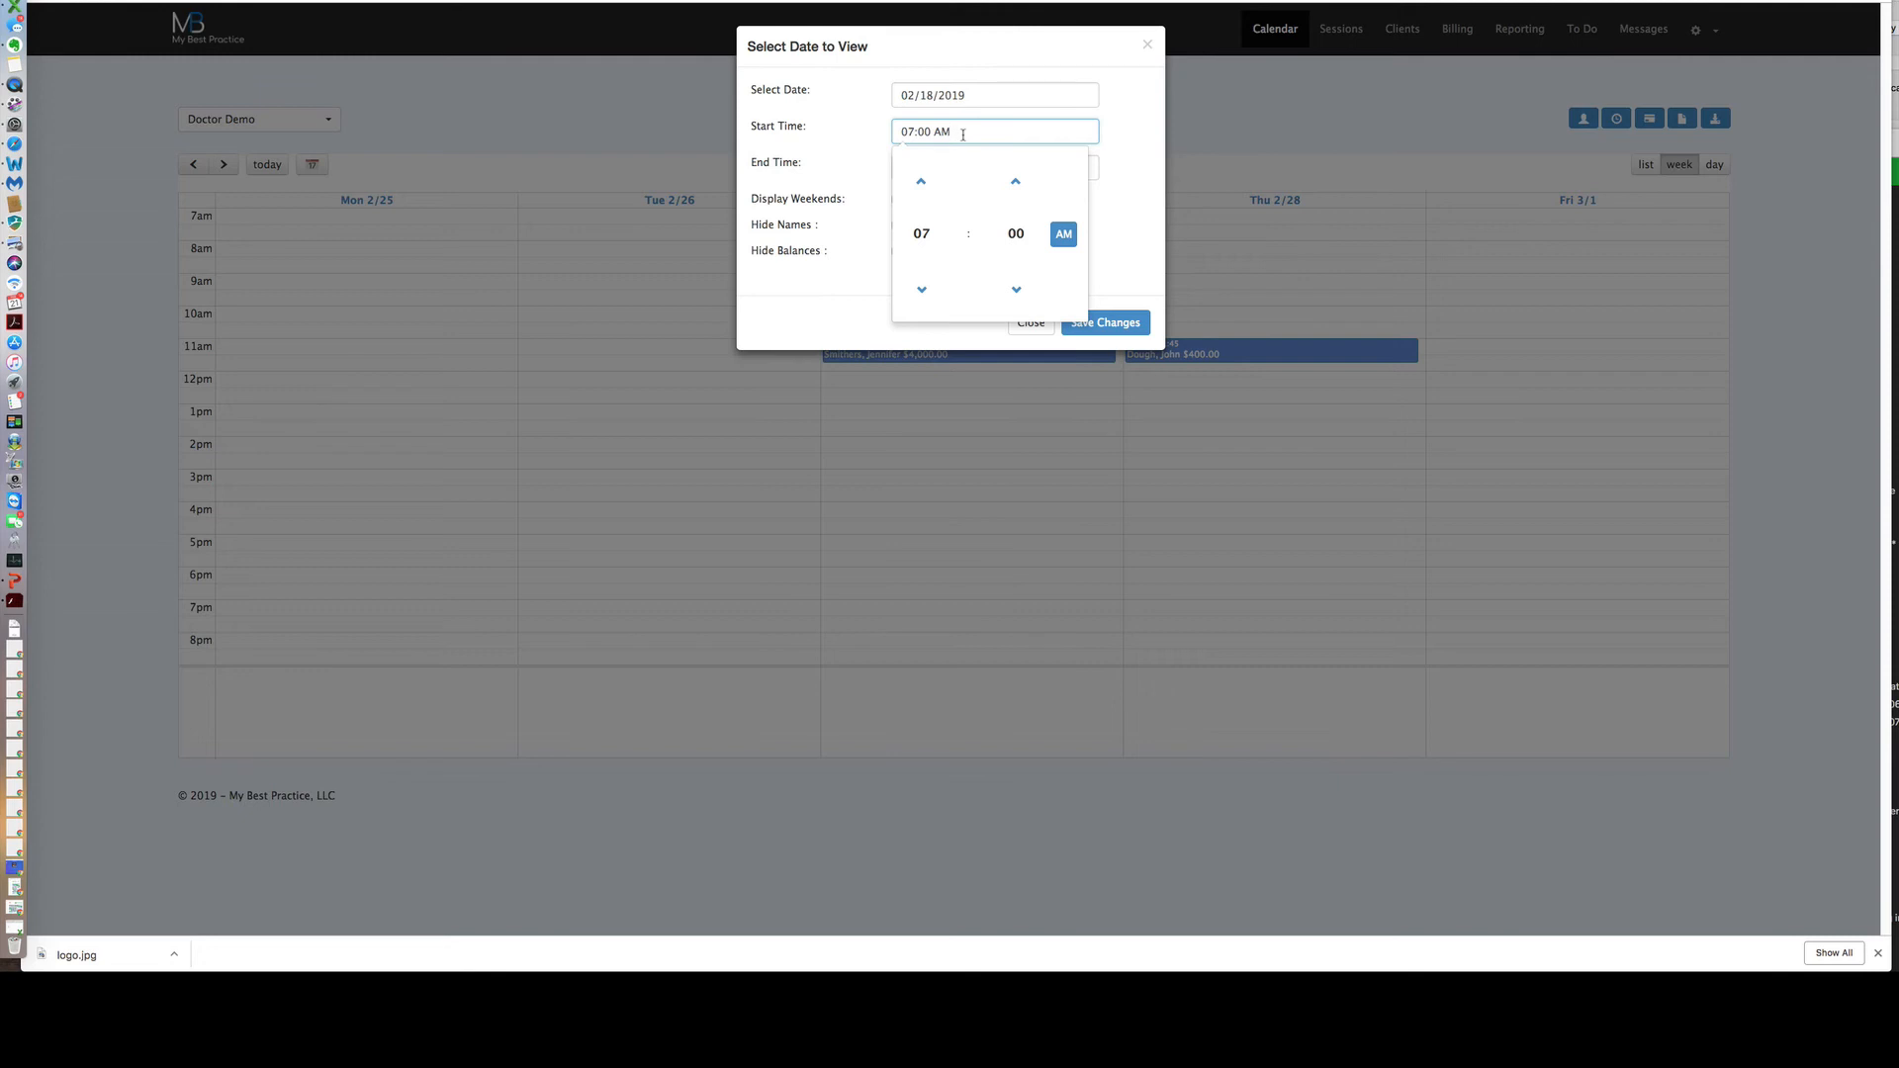
pyautogui.click(921, 182)
pyautogui.click(1098, 202)
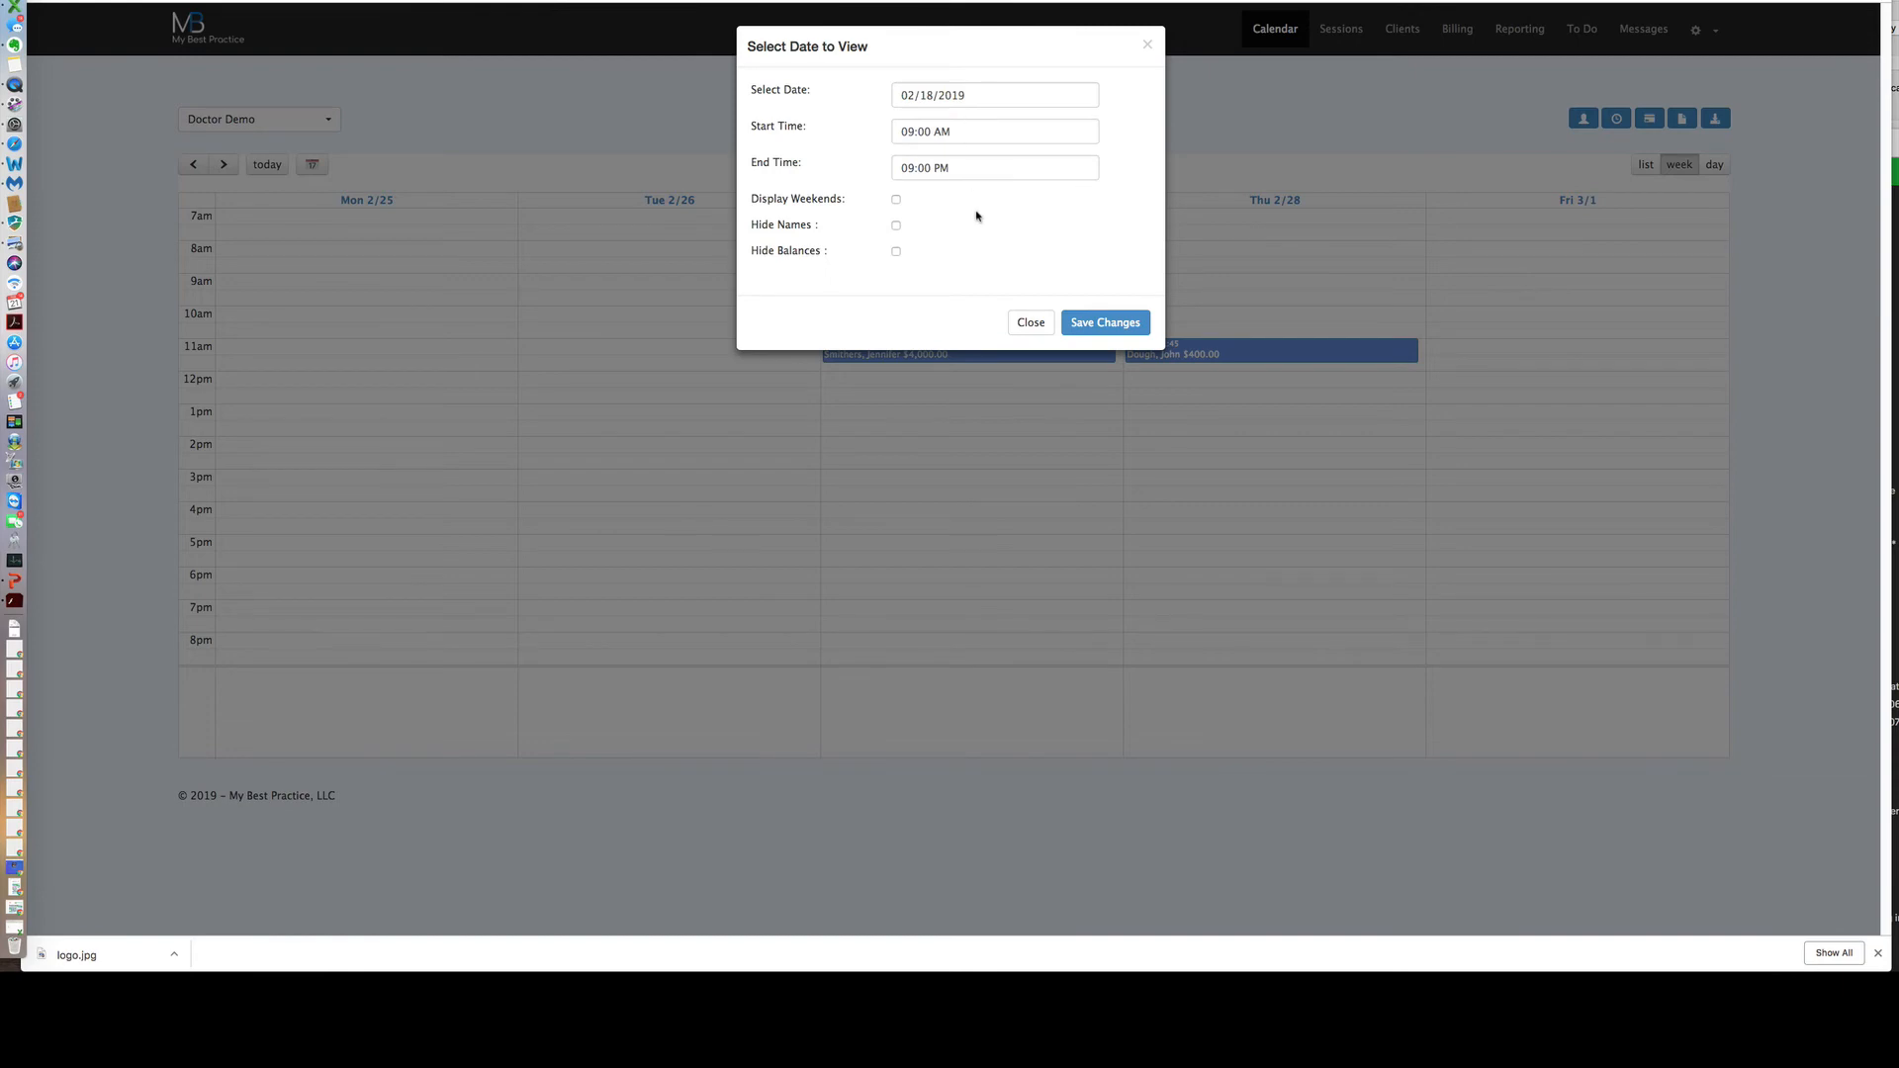
pyautogui.click(897, 199)
pyautogui.click(896, 200)
pyautogui.click(896, 253)
pyautogui.click(1096, 324)
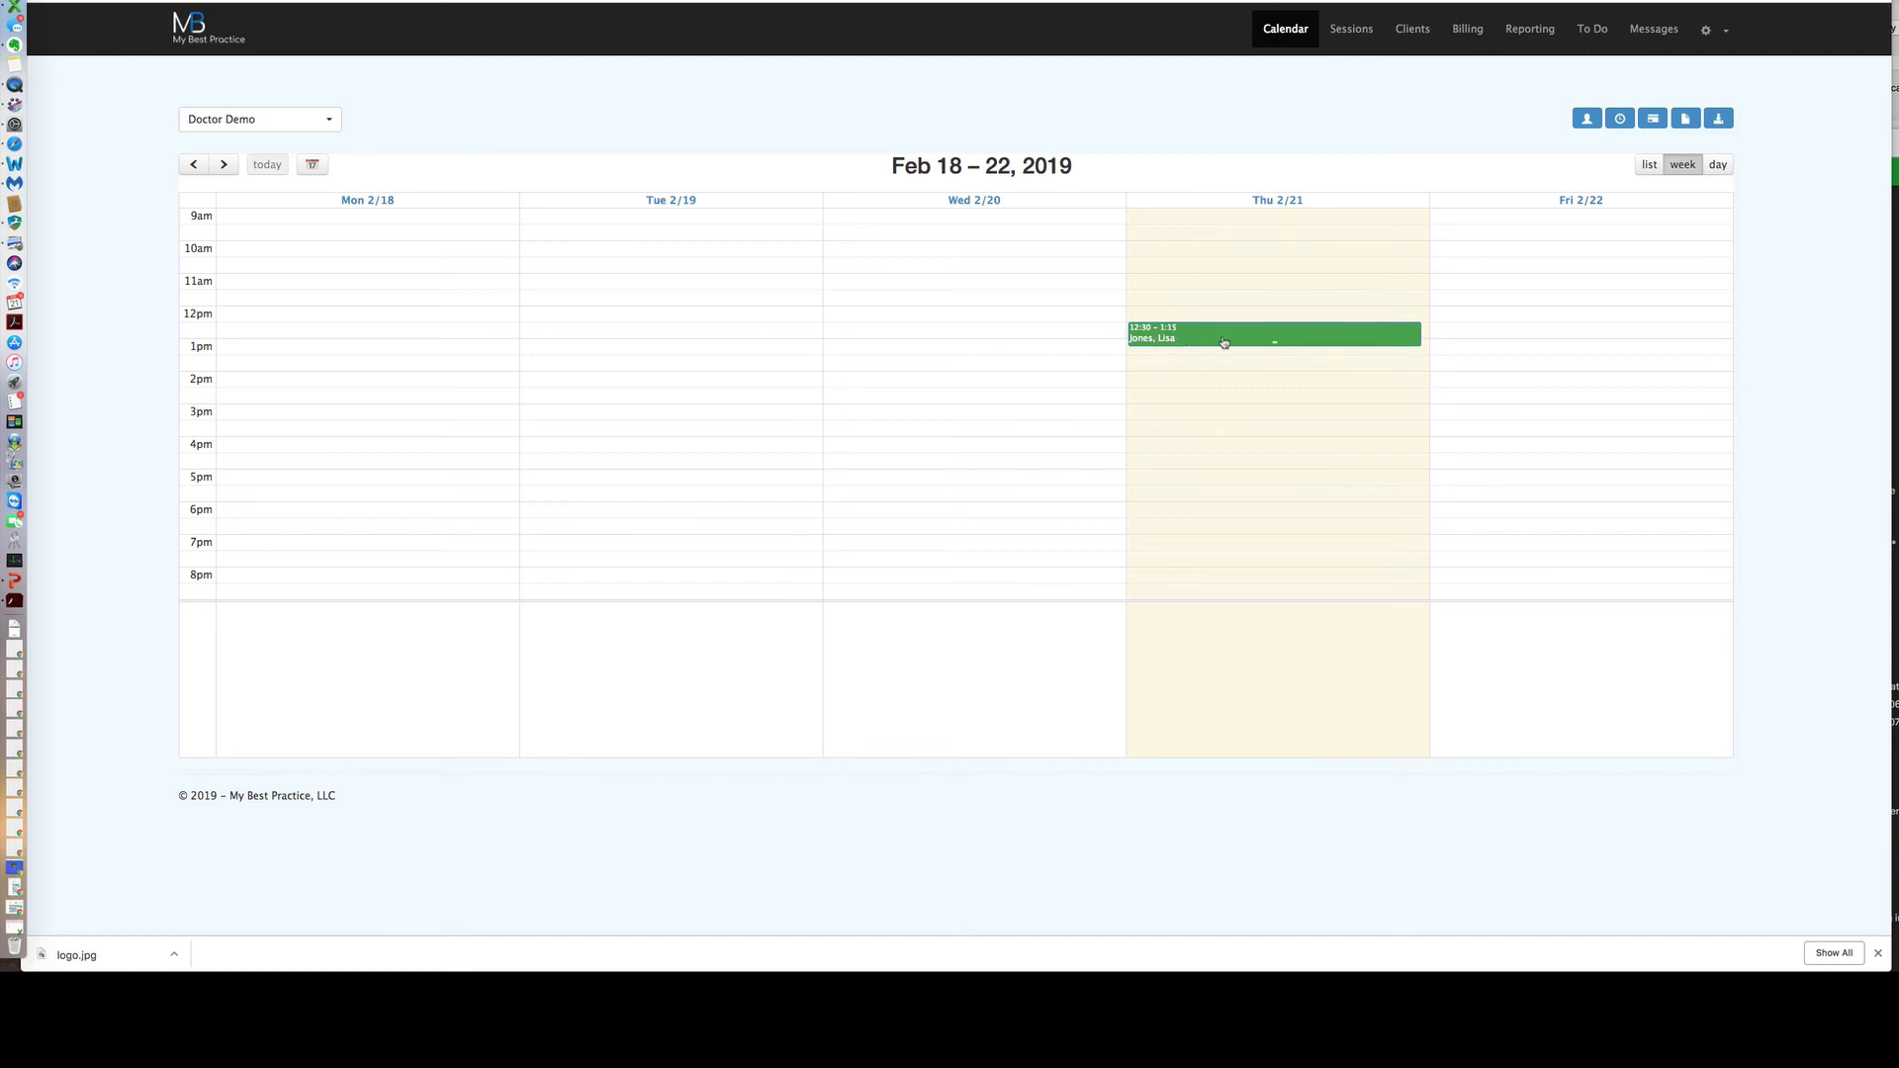
# Change the calendar display to start at 07:00 AM and end at 10:00 PM, with balances shown.
pyautogui.click(312, 164)
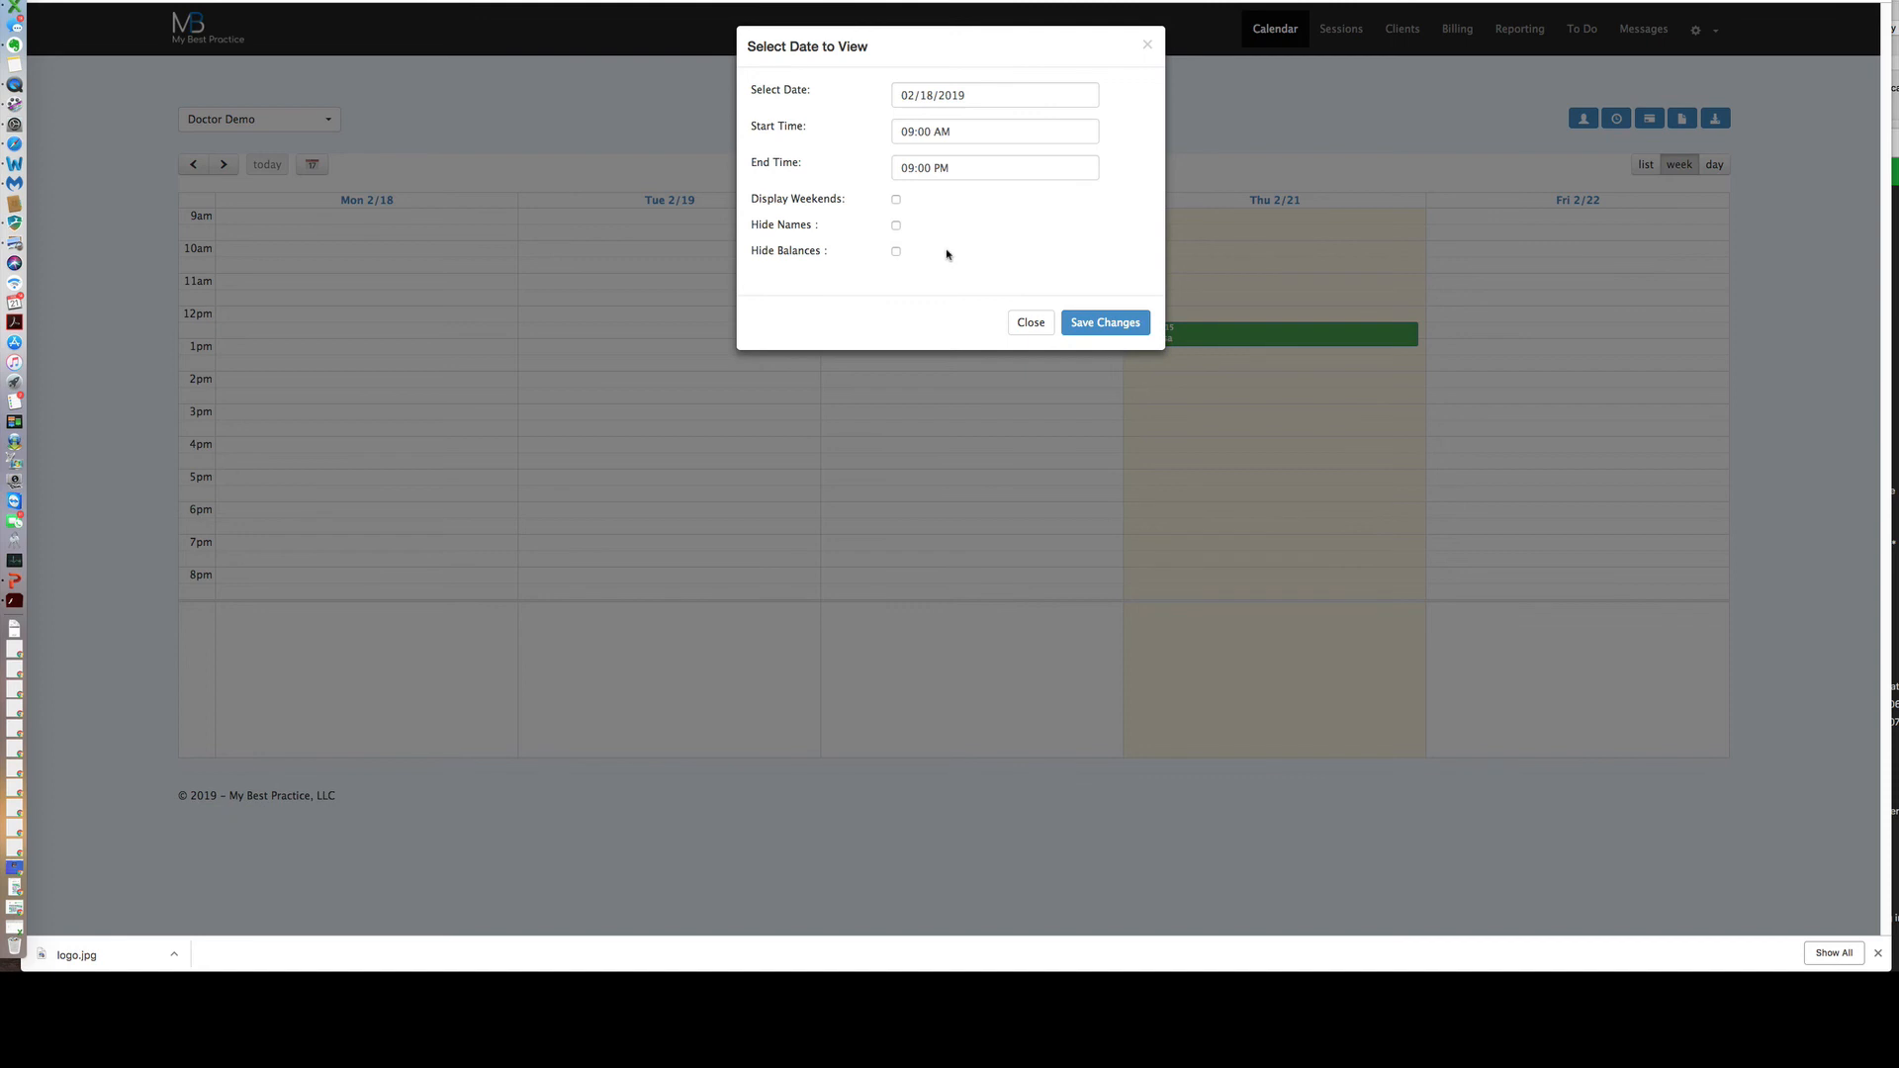
pyautogui.click(1082, 323)
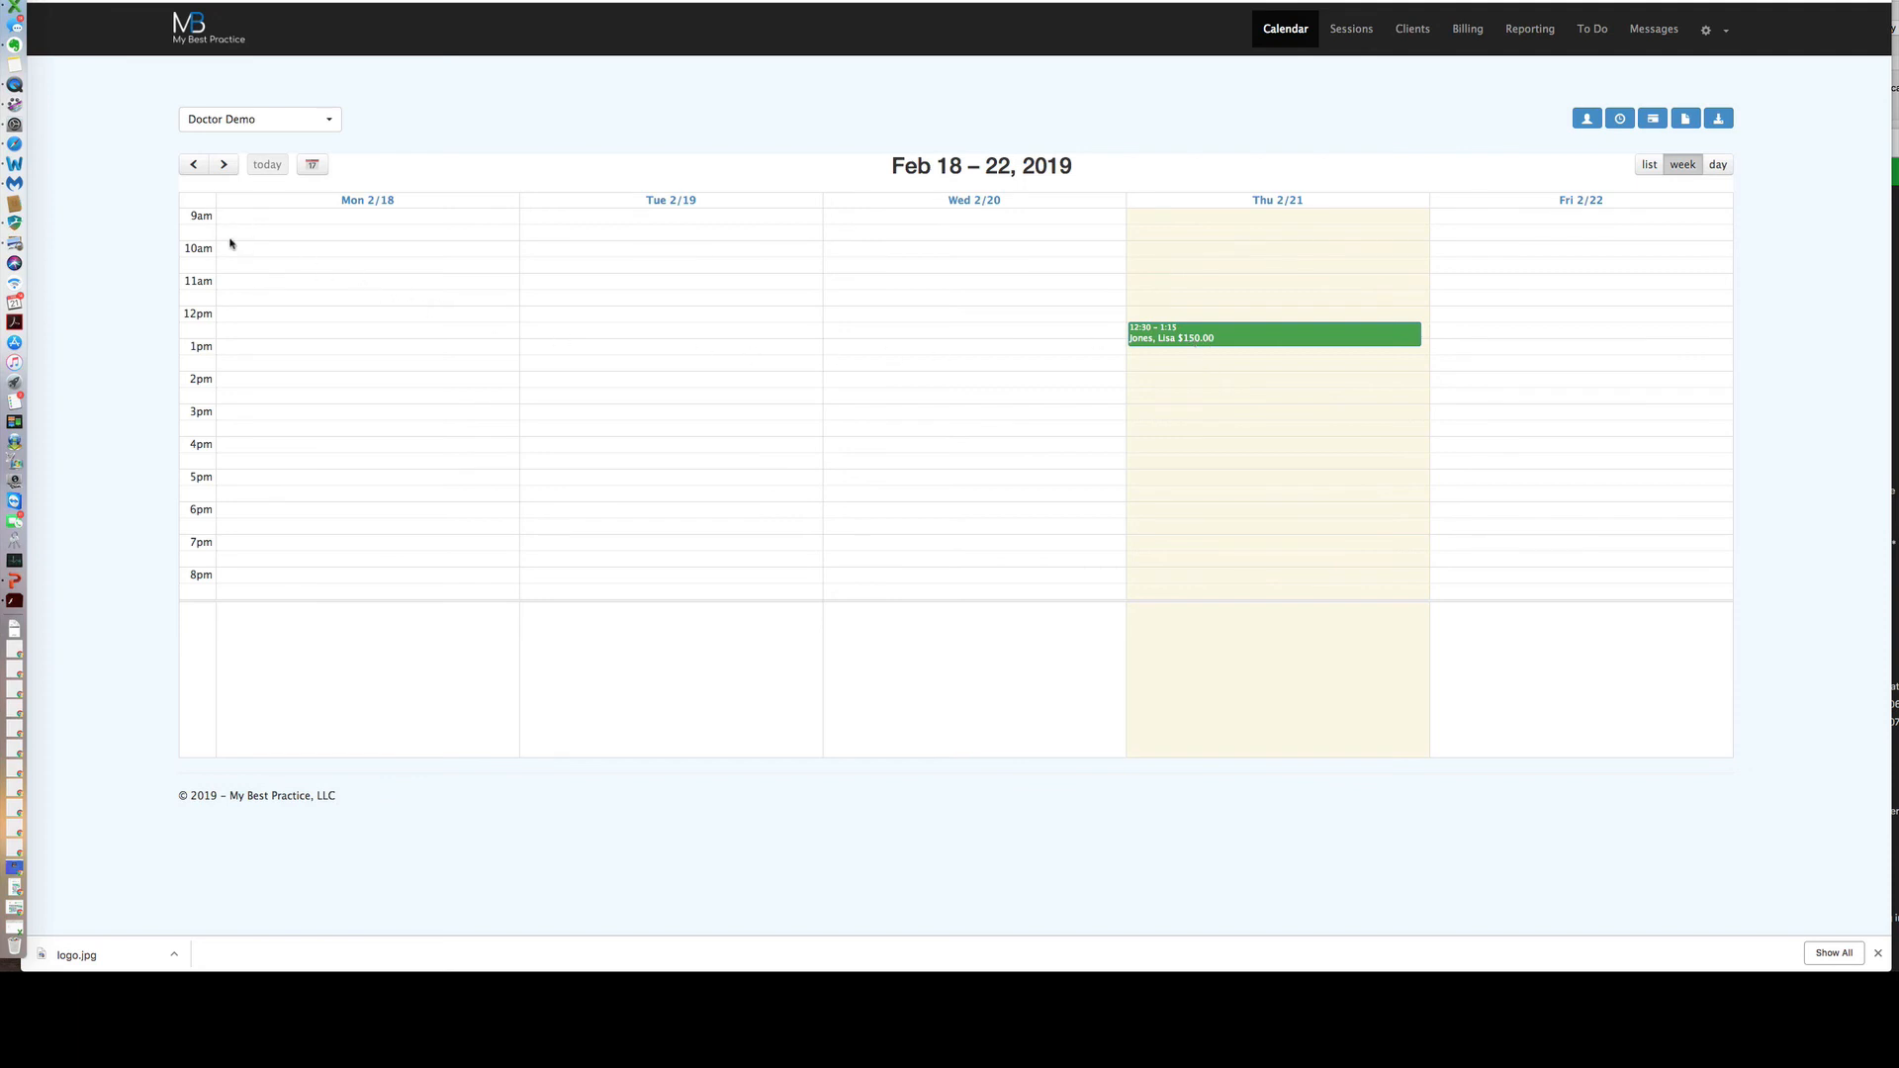
pyautogui.click(311, 164)
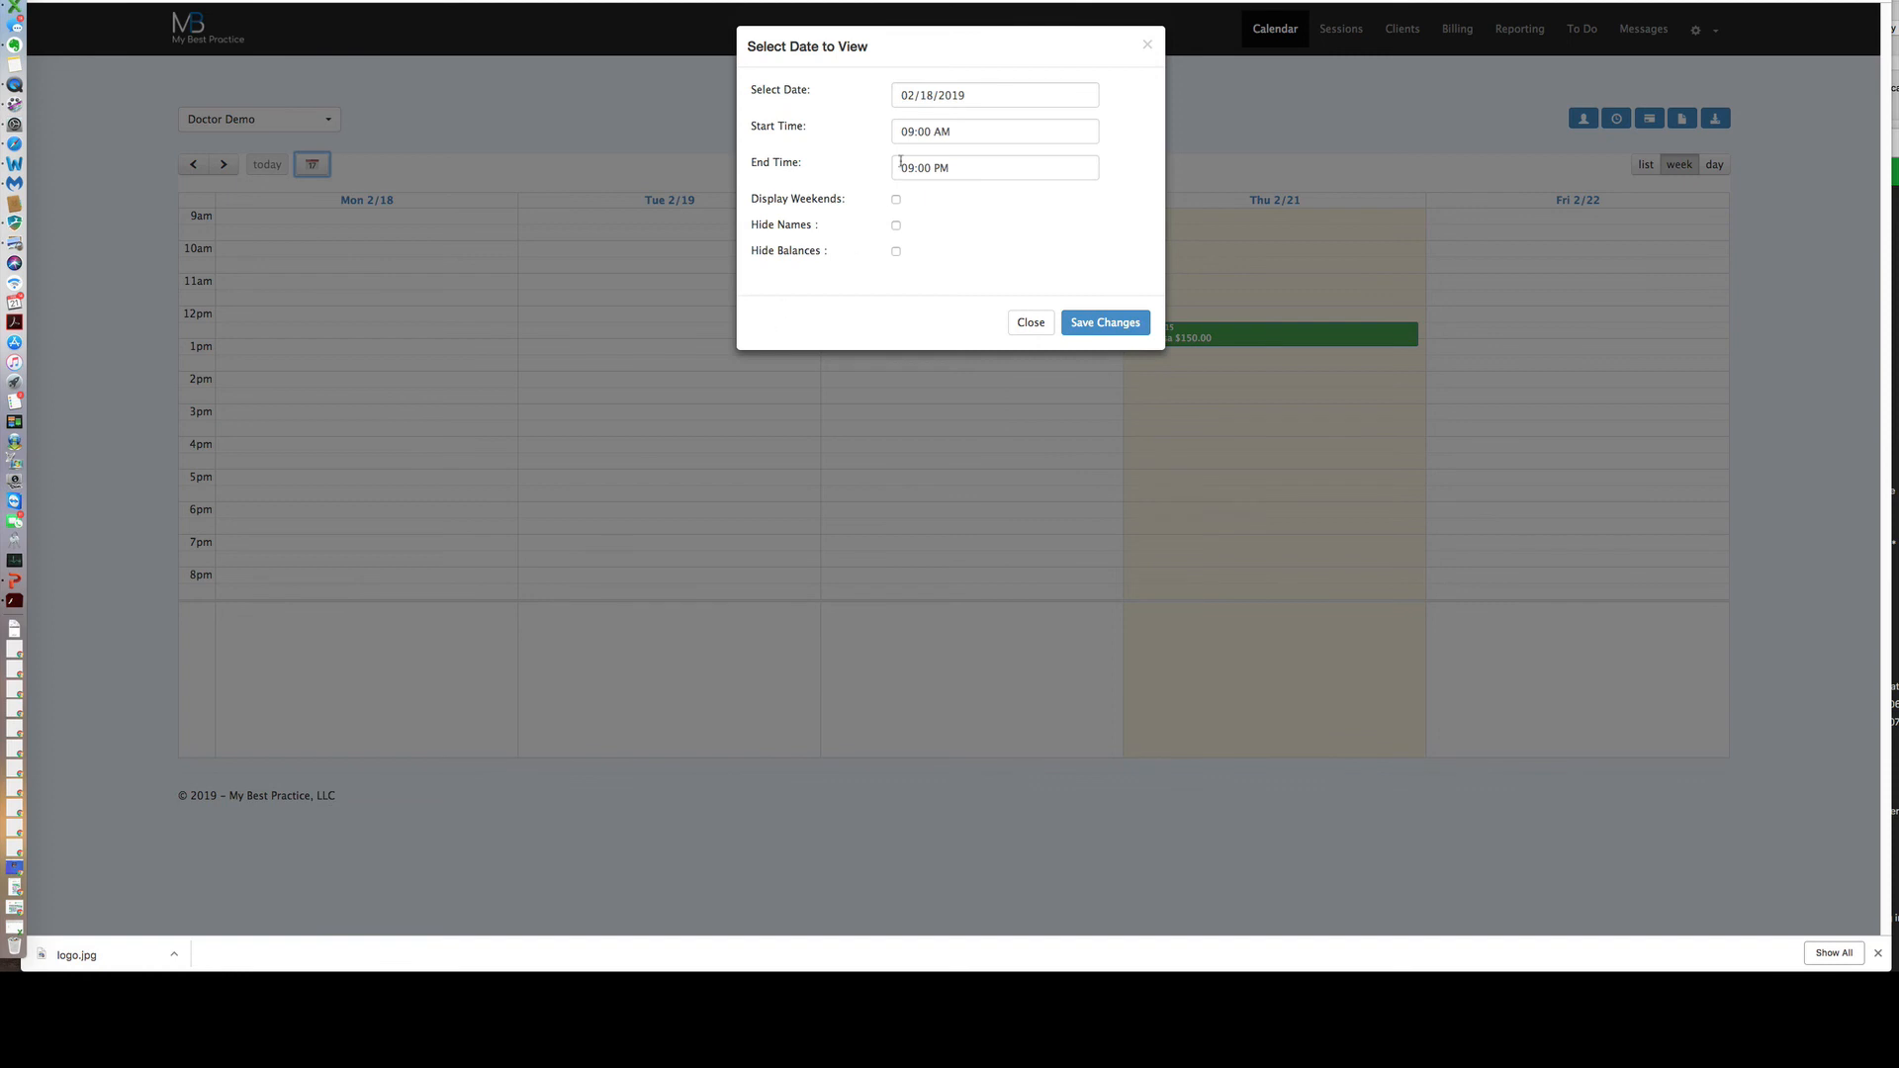
pyautogui.click(950, 132)
pyautogui.click(924, 289)
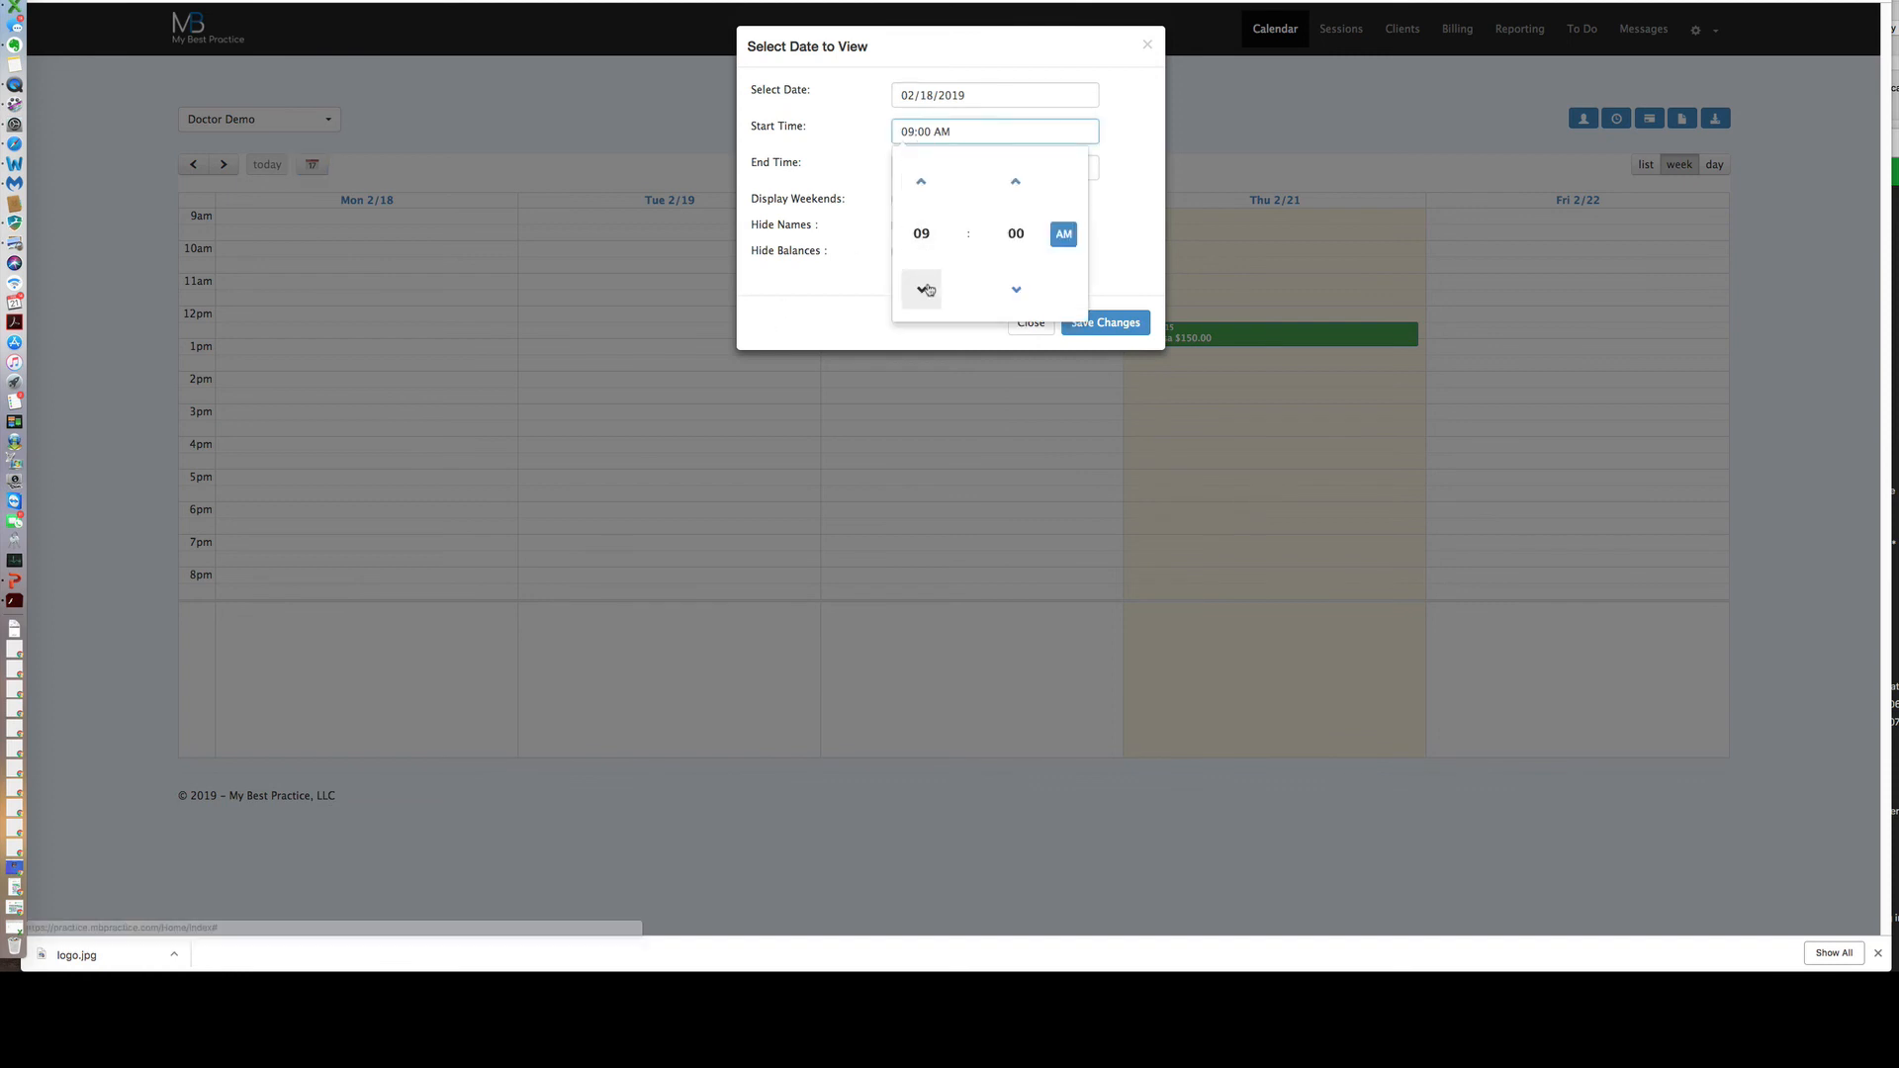
pyautogui.click(1105, 247)
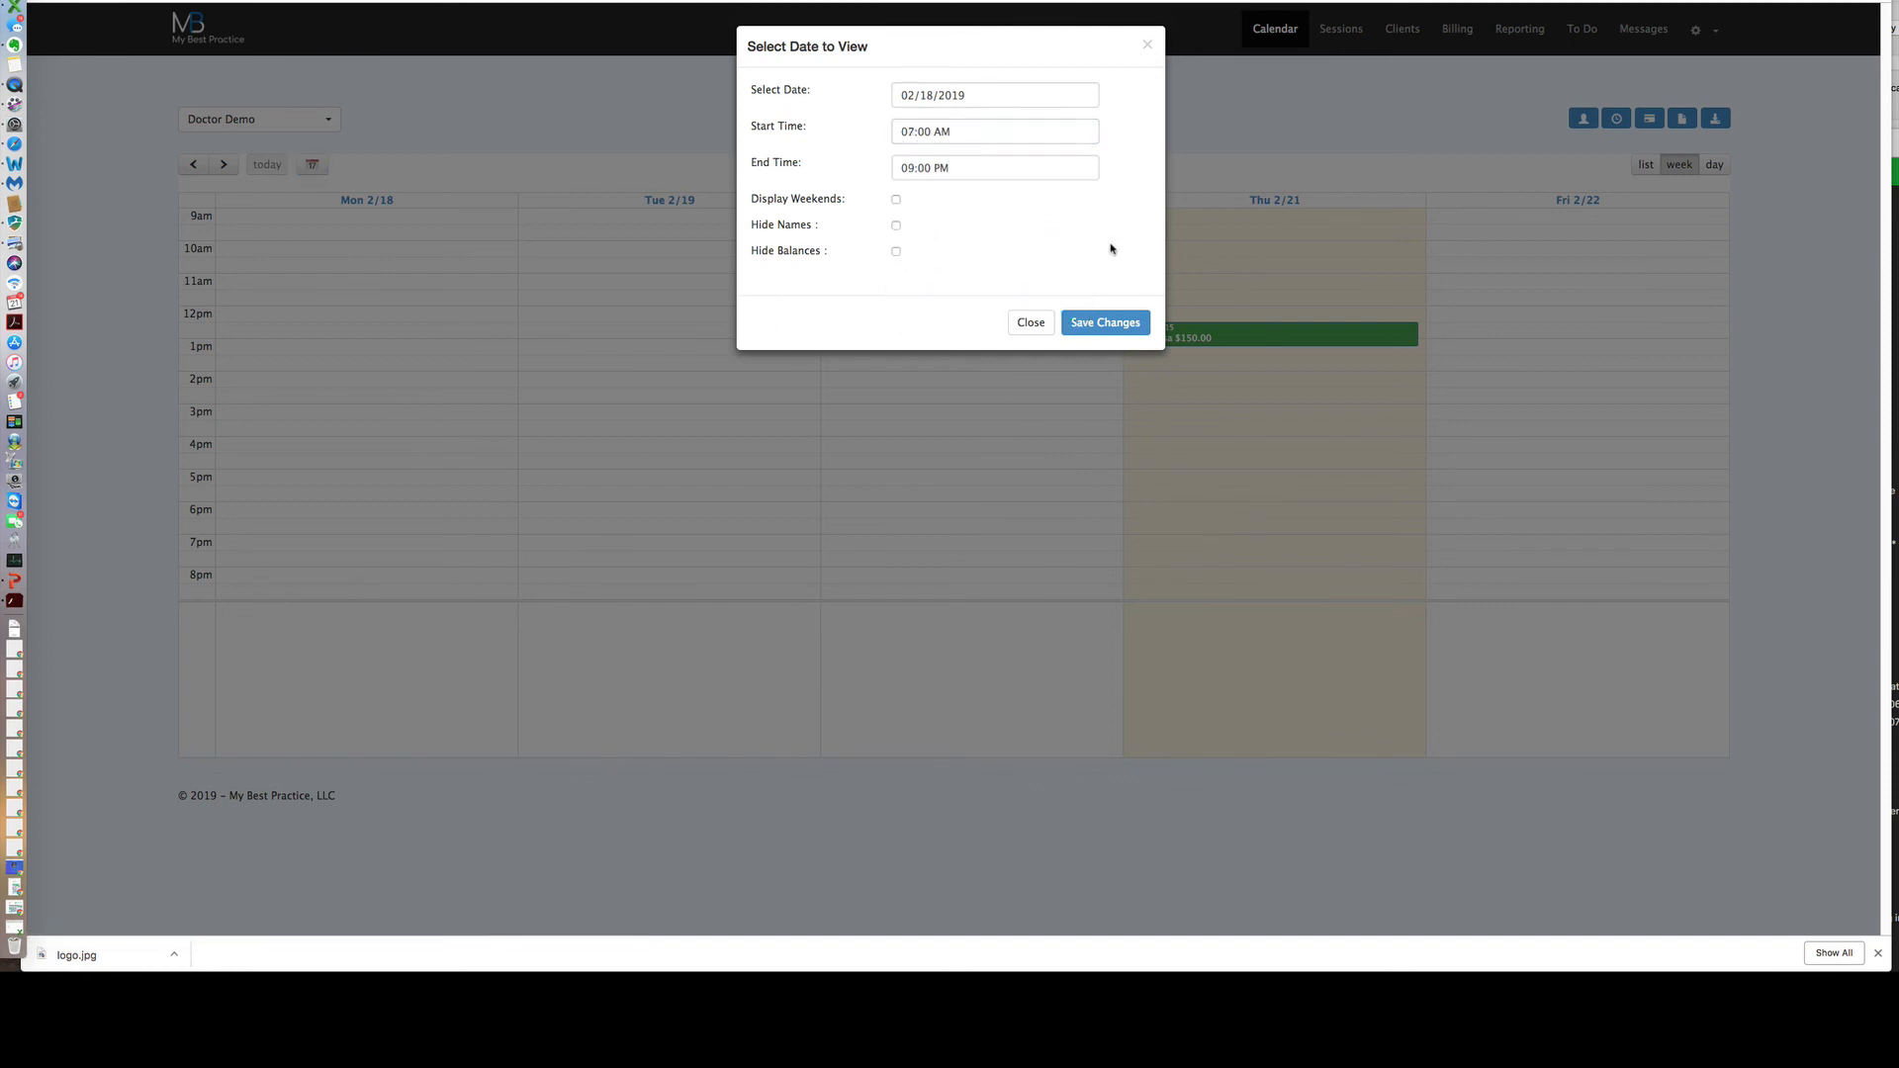
pyautogui.click(956, 168)
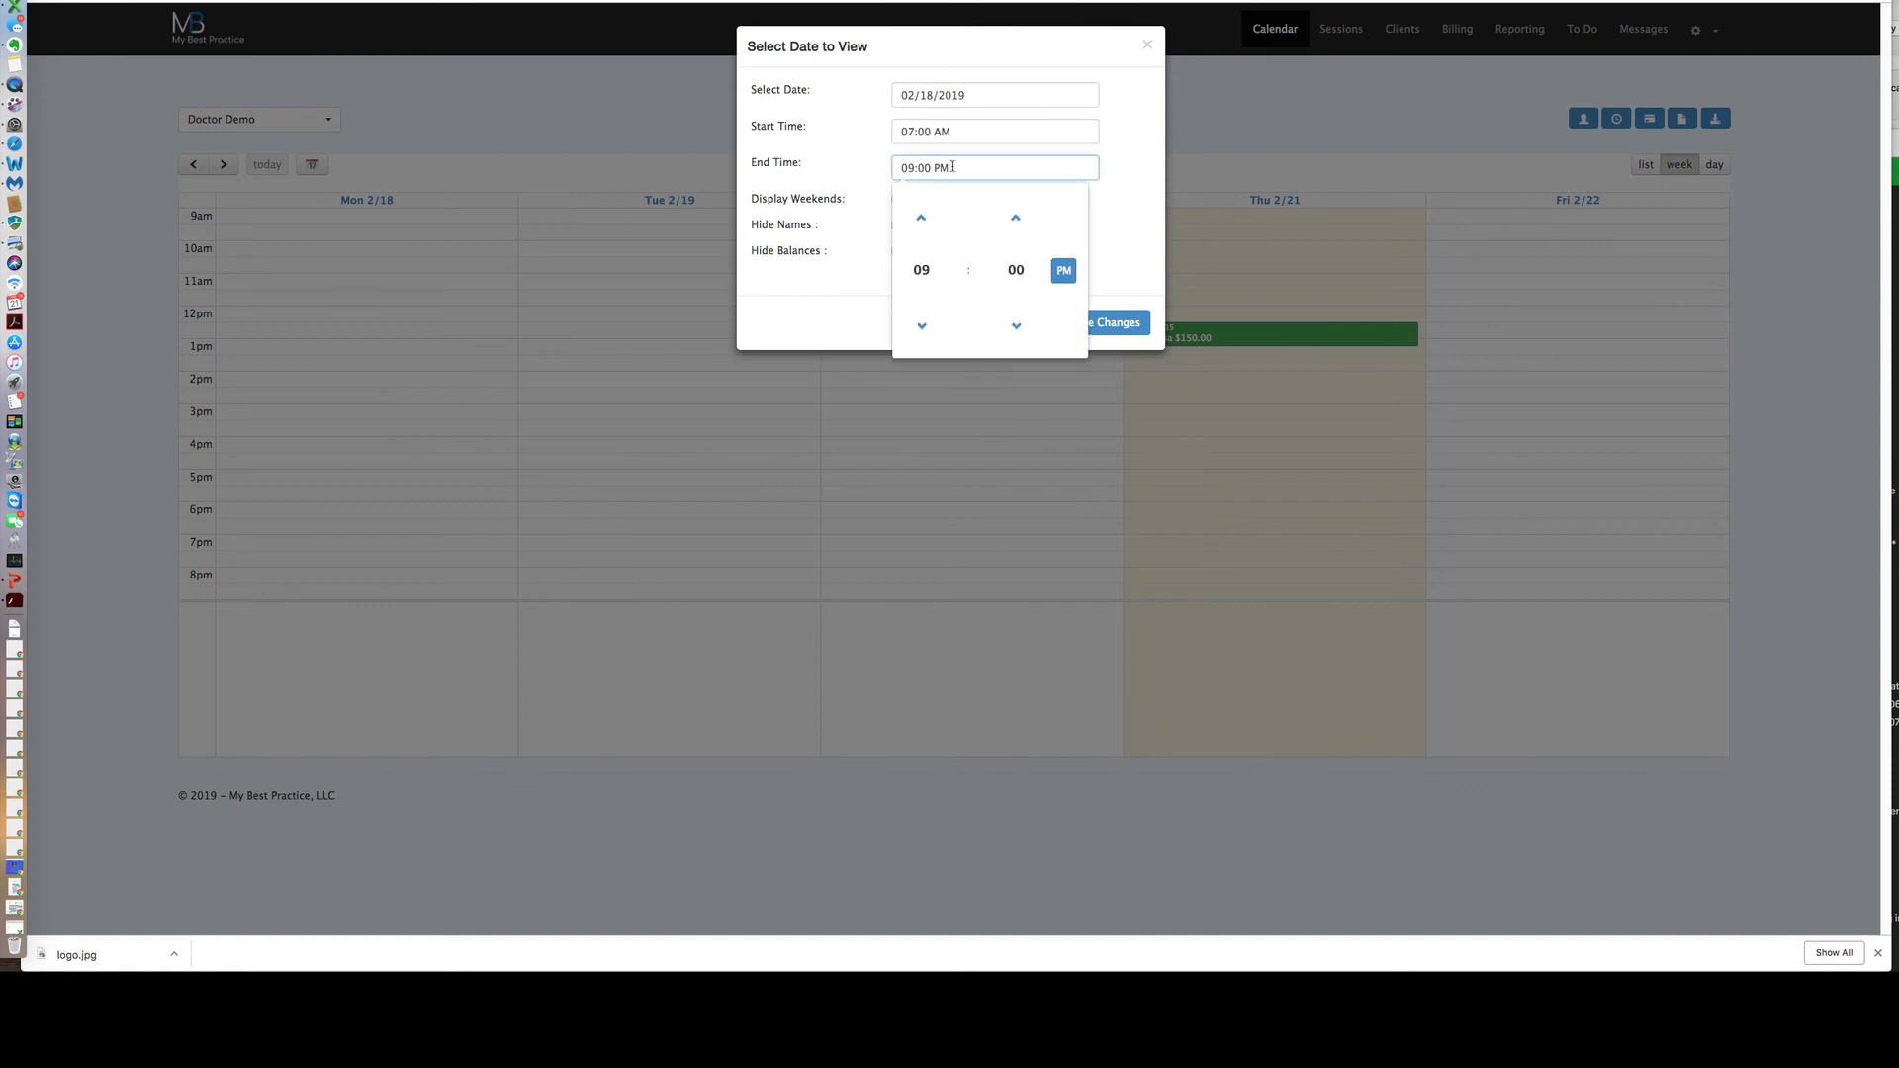
pyautogui.click(924, 217)
pyautogui.click(1110, 226)
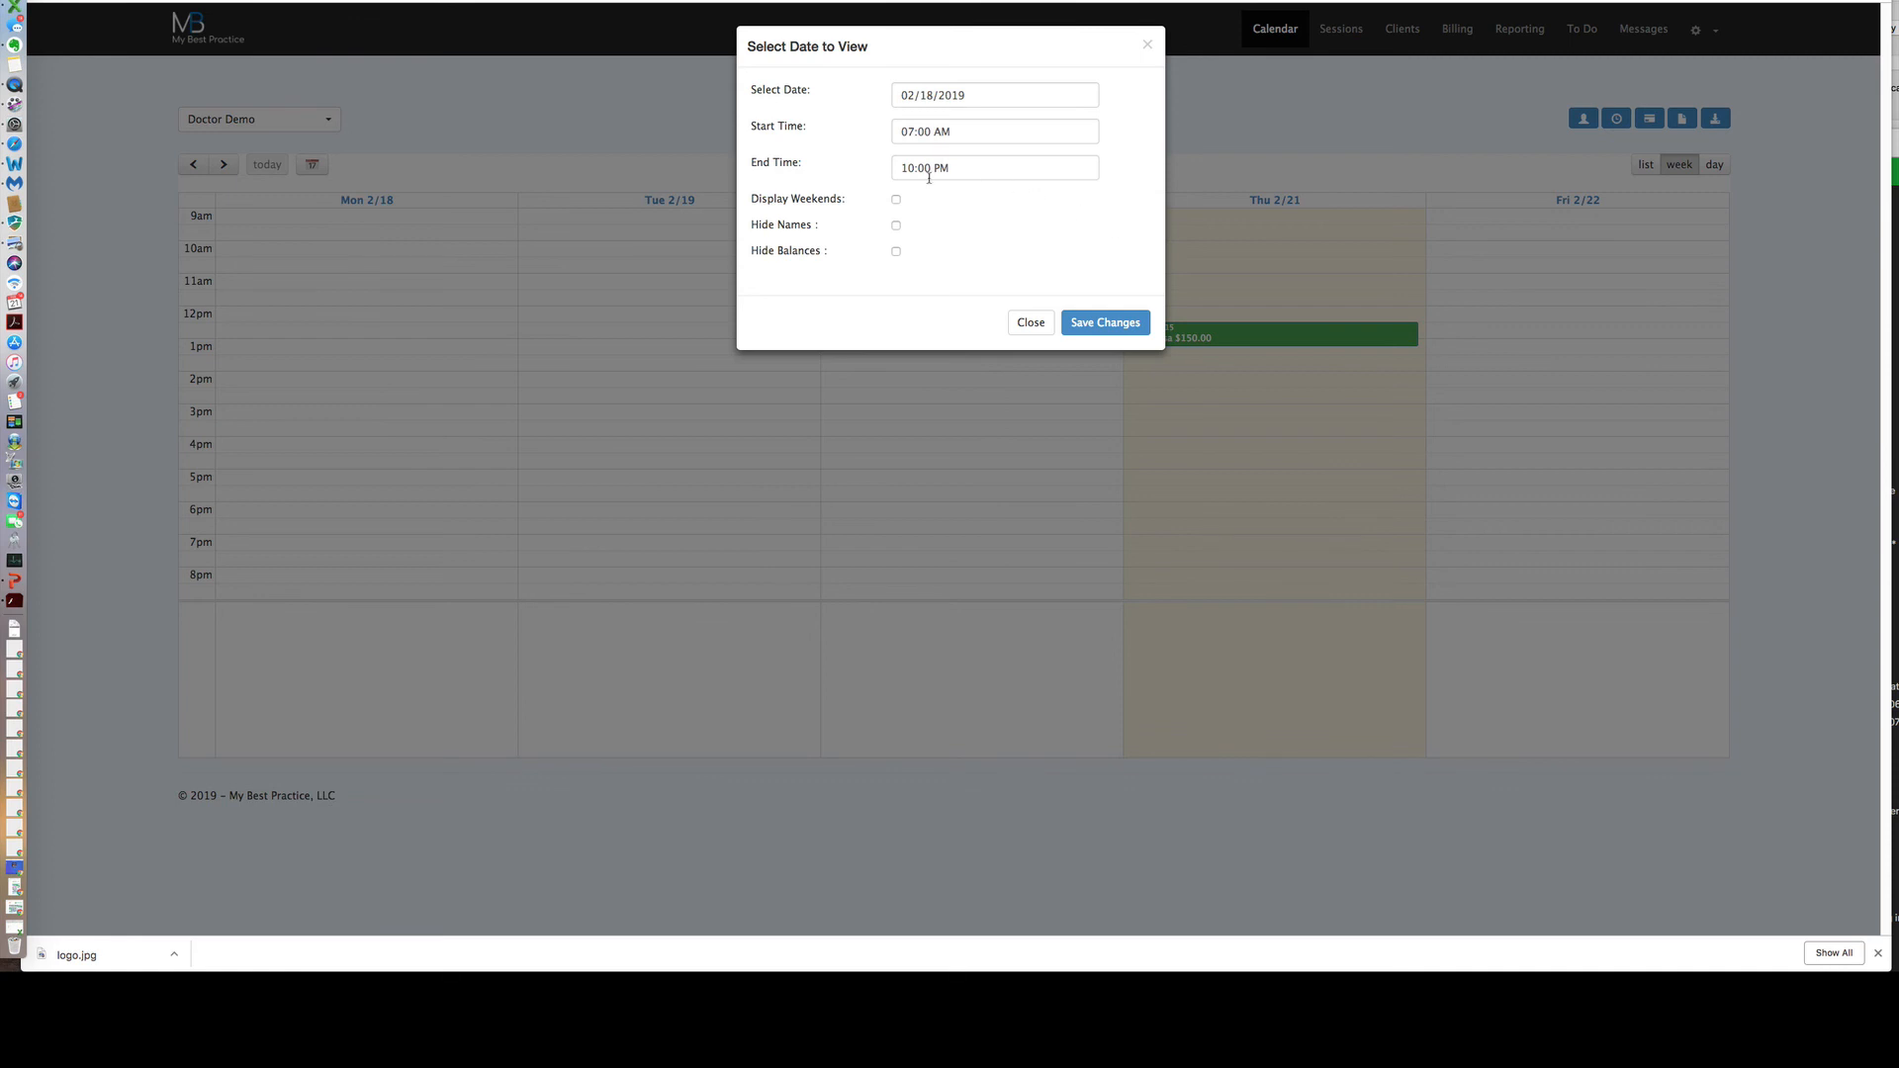
pyautogui.click(1100, 320)
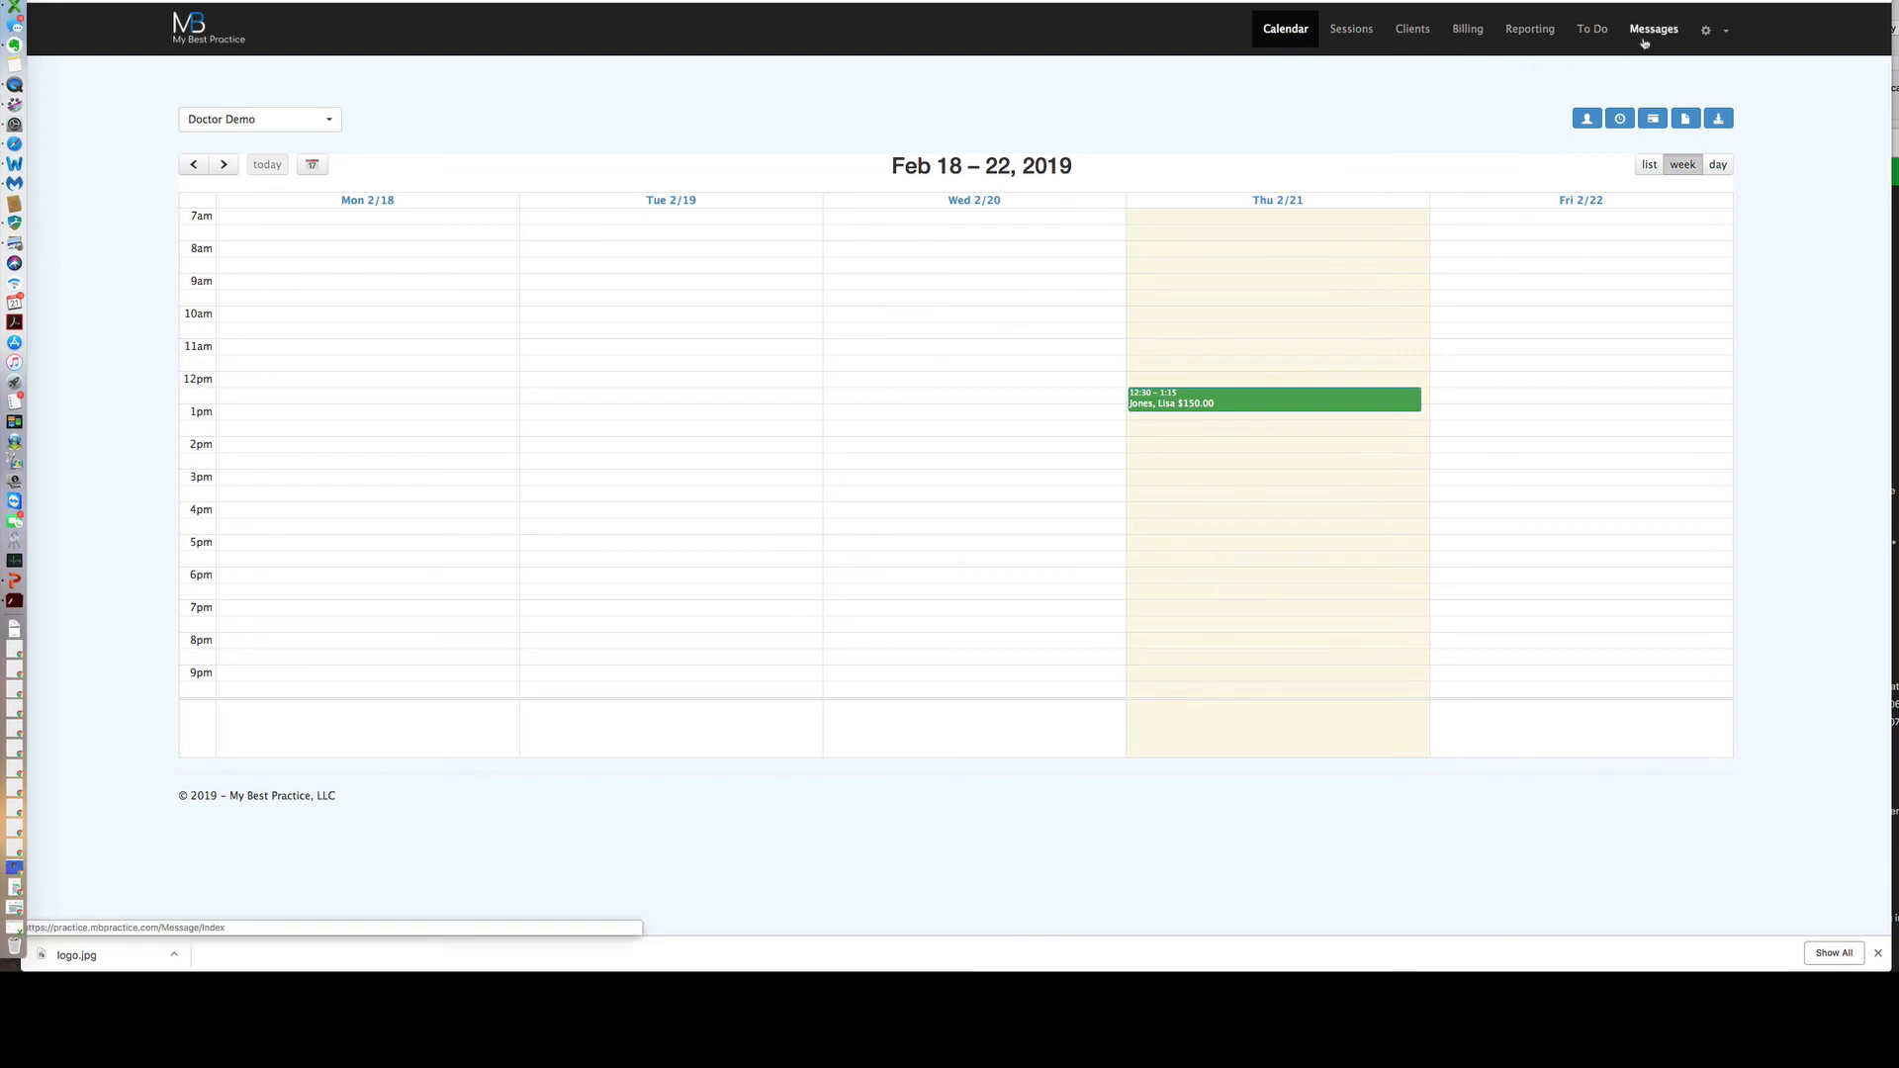
pyautogui.click(1723, 35)
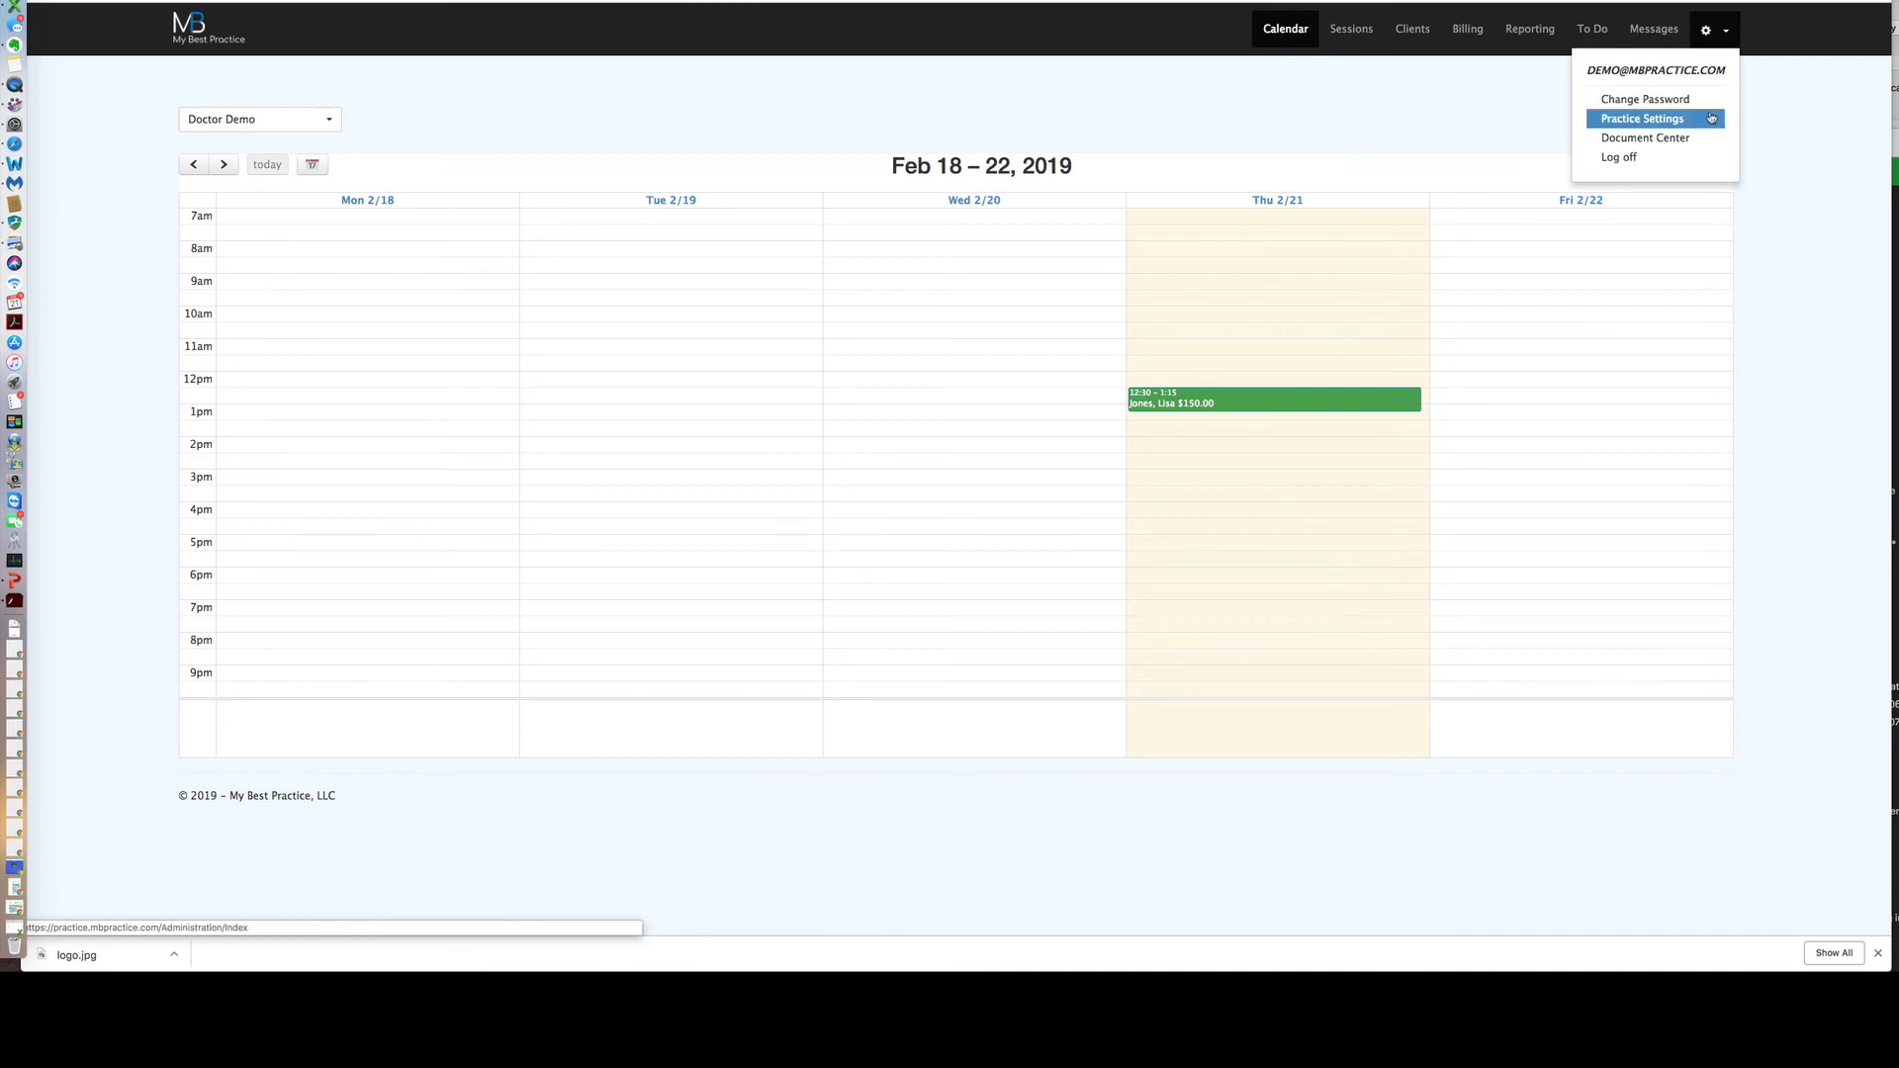
pyautogui.click(1770, 119)
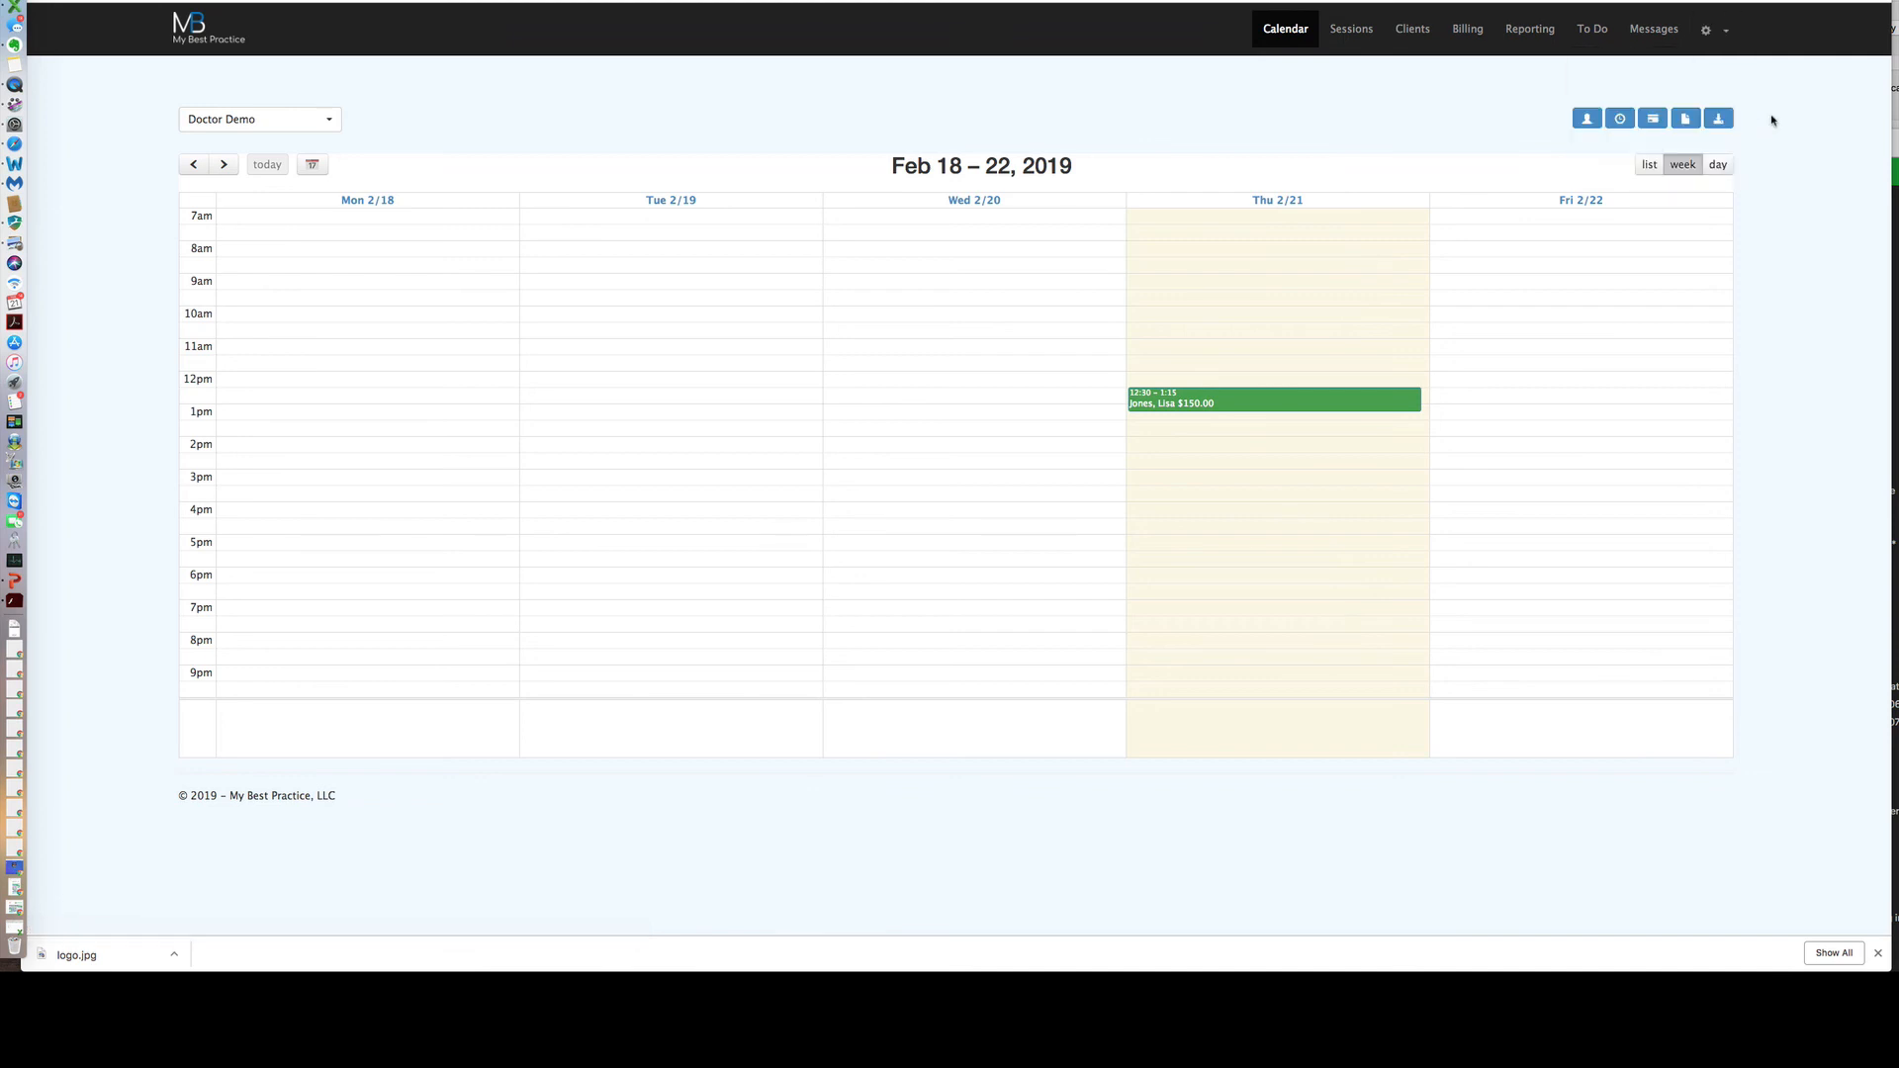